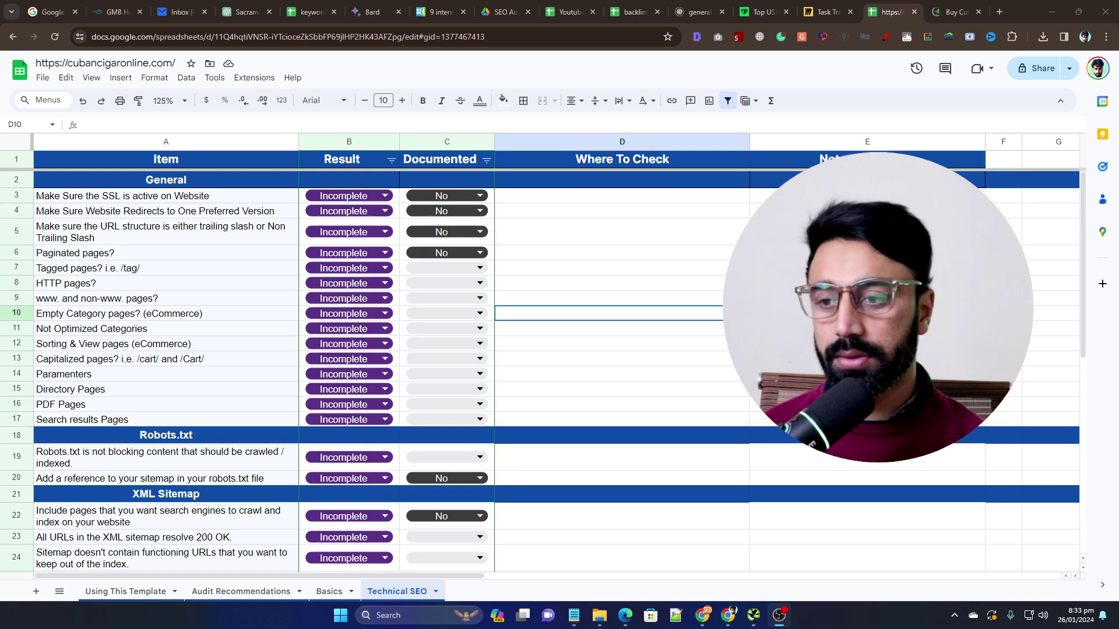
Review the usage instructions and support contact details in the Using This Template sheet.
{"action": "left_click", "coordinate": [114, 596]}
{"action": "scroll", "coordinate": [196, 373], "scroll_direction": "down", "scroll_amount": 3}
{"action": "scroll", "coordinate": [190, 412], "scroll_direction": "up", "scroll_amount": 3}
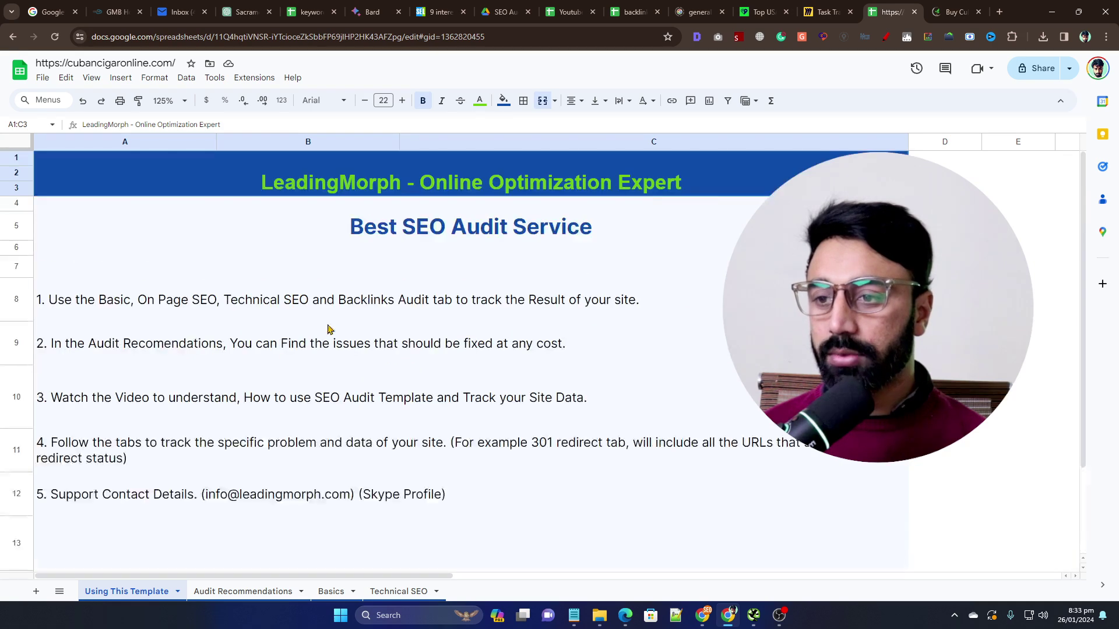
{"action": "left_click", "coordinate": [309, 495]}
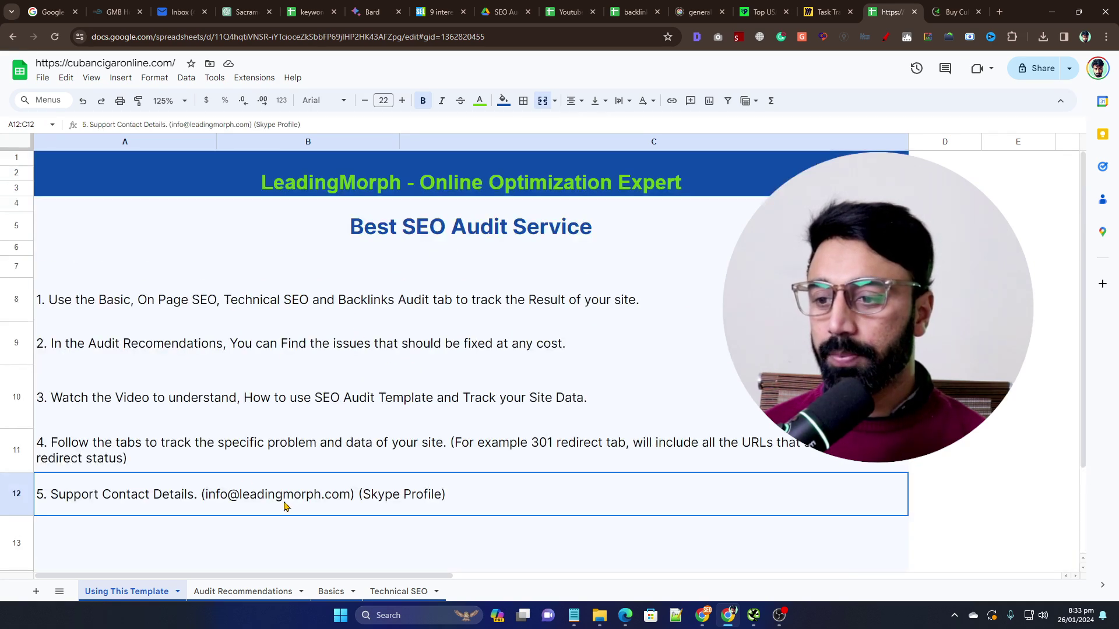
{"action": "left_click", "coordinate": [699, 540]}
{"action": "left_click_drag", "start_coordinate": [424, 294], "coordinate": [525, 350]}
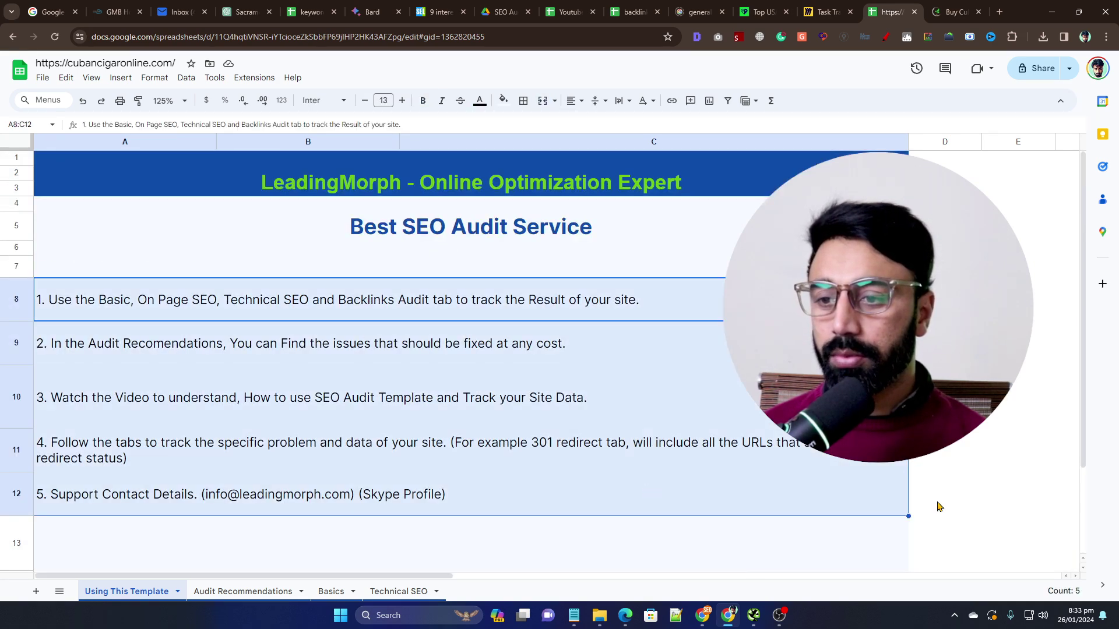
{"action": "left_click", "coordinate": [1031, 490]}
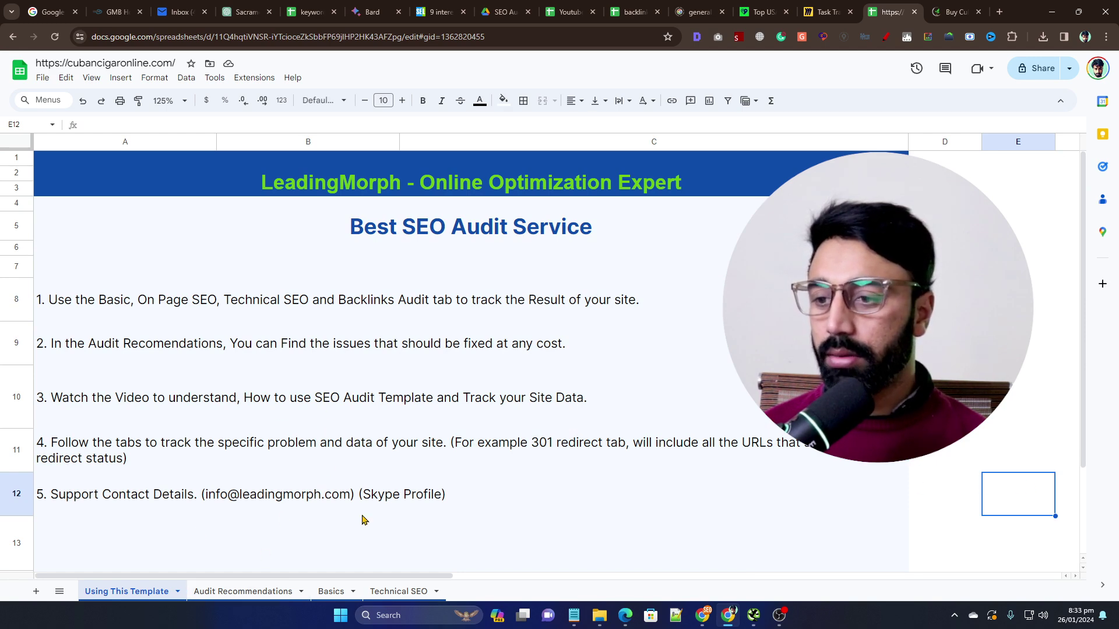
In the Audit Recommendations sheet, set the time estimate in F14 to 2-7 hours.
{"action": "left_click", "coordinate": [224, 593]}
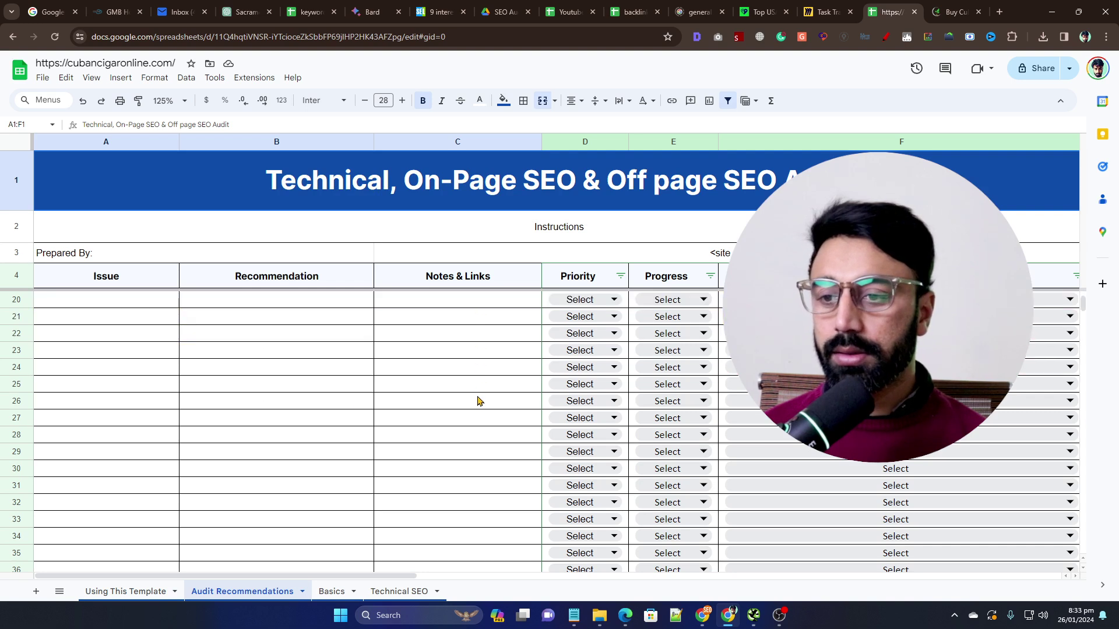
{"action": "scroll", "coordinate": [478, 401], "scroll_direction": "up", "scroll_amount": 5}
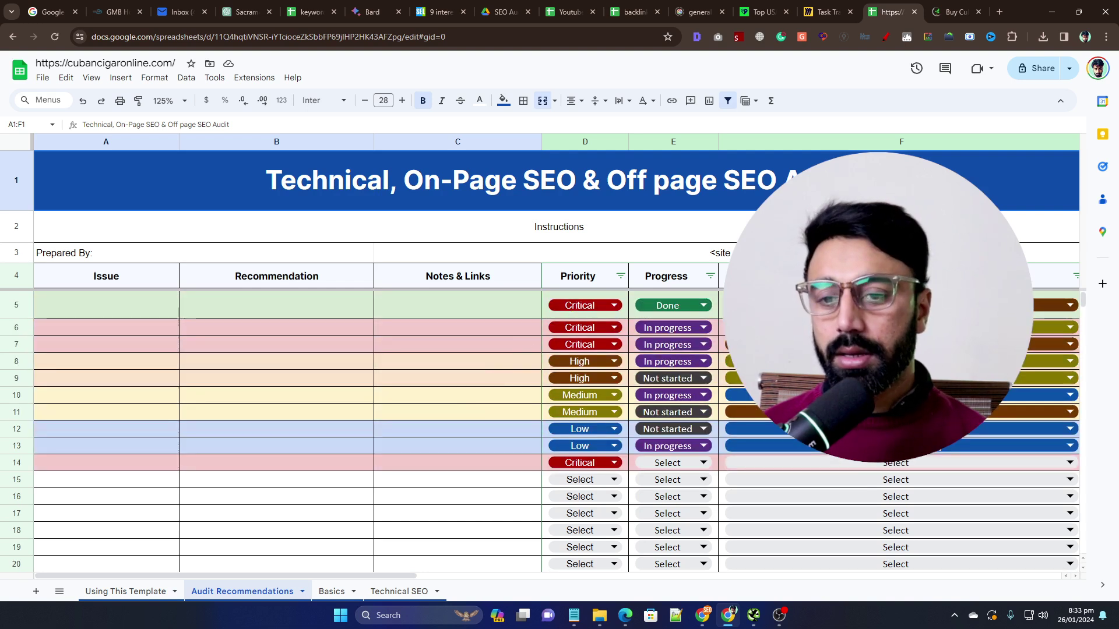
{"action": "left_click_drag", "start_coordinate": [830, 306], "coordinate": [827, 469]}
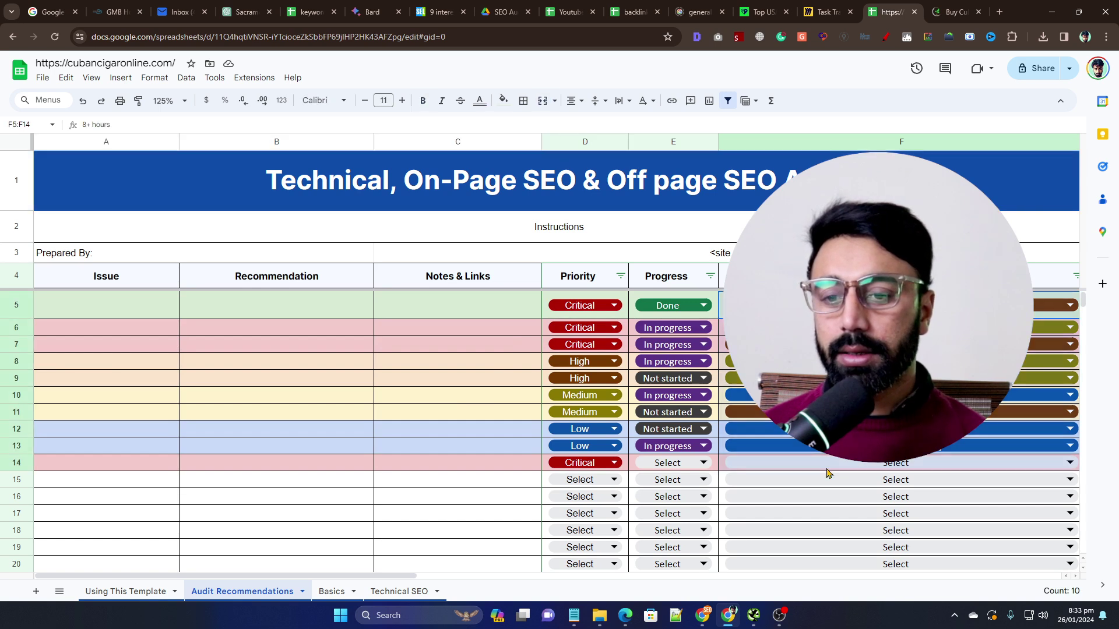
{"action": "left_click", "coordinate": [828, 467]}
{"action": "left_click", "coordinate": [823, 523]}
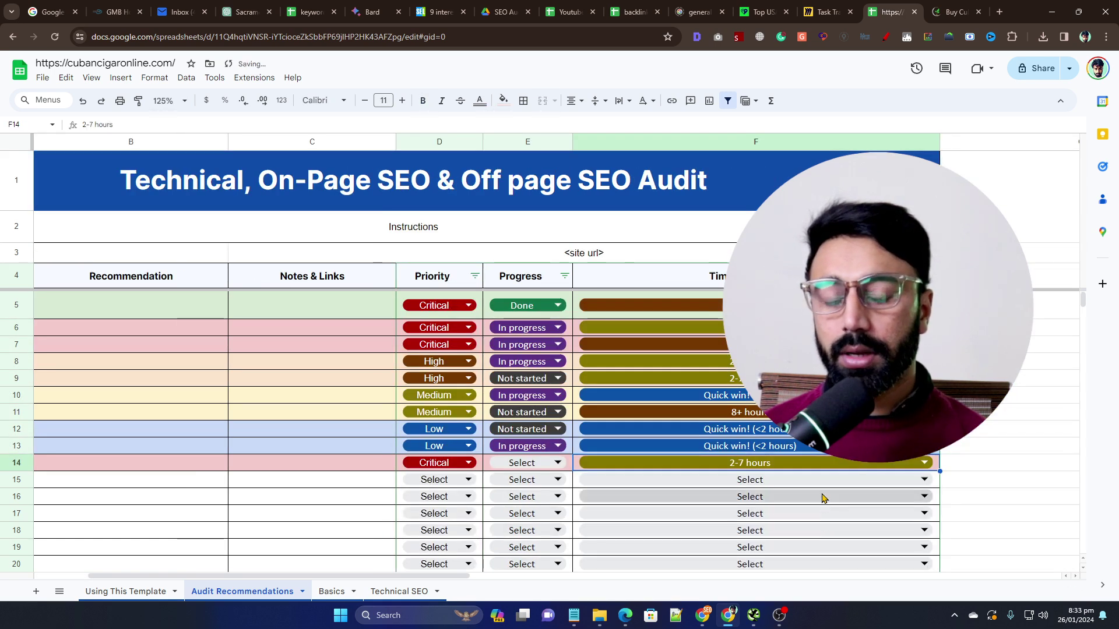
{"action": "left_click", "coordinate": [846, 497]}
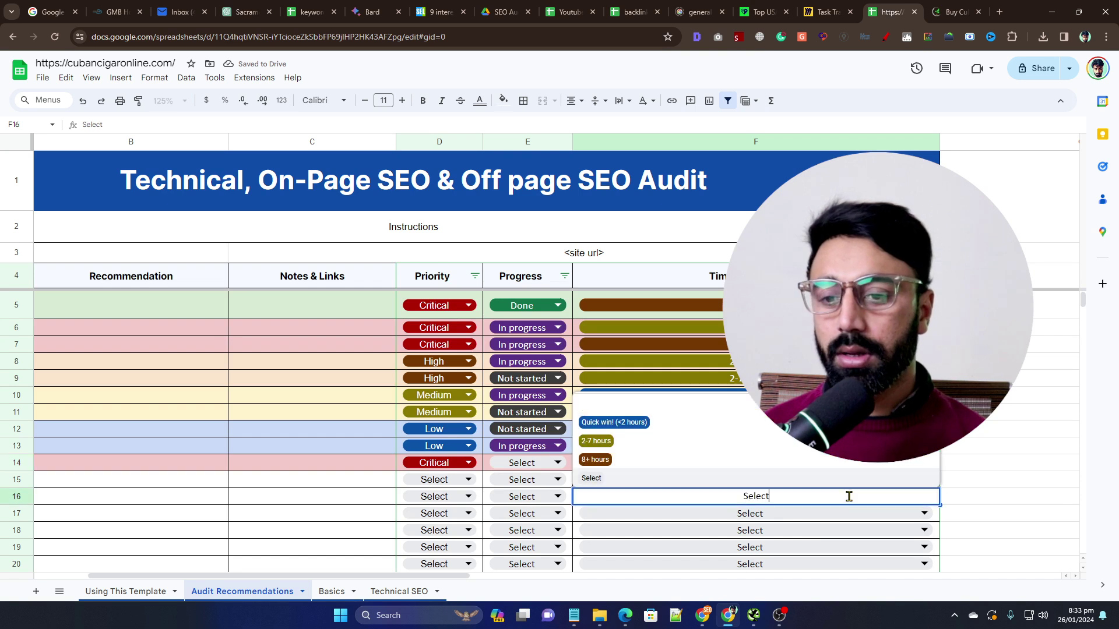
{"action": "left_click", "coordinate": [975, 454]}
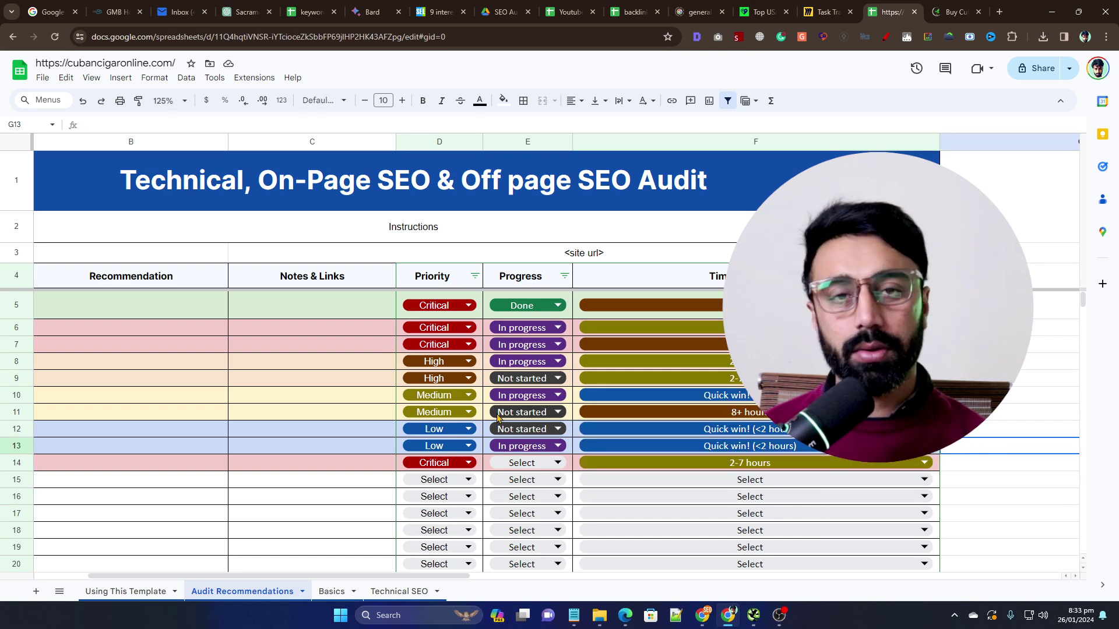
Review the checklist items in the Basics sheet, from mobile friendliness to Google Analytics setup.
{"action": "left_click", "coordinate": [326, 599]}
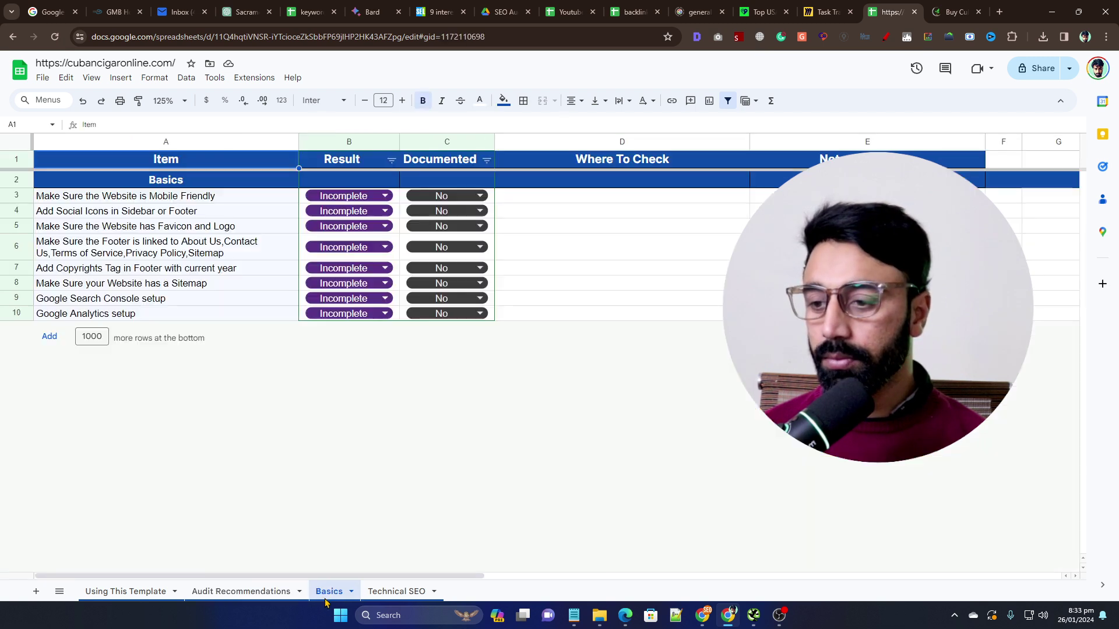
{"action": "left_click_drag", "start_coordinate": [118, 201], "coordinate": [175, 268]}
{"action": "left_click", "coordinate": [194, 245]}
{"action": "left_click", "coordinate": [168, 284]}
{"action": "left_click", "coordinate": [181, 302]}
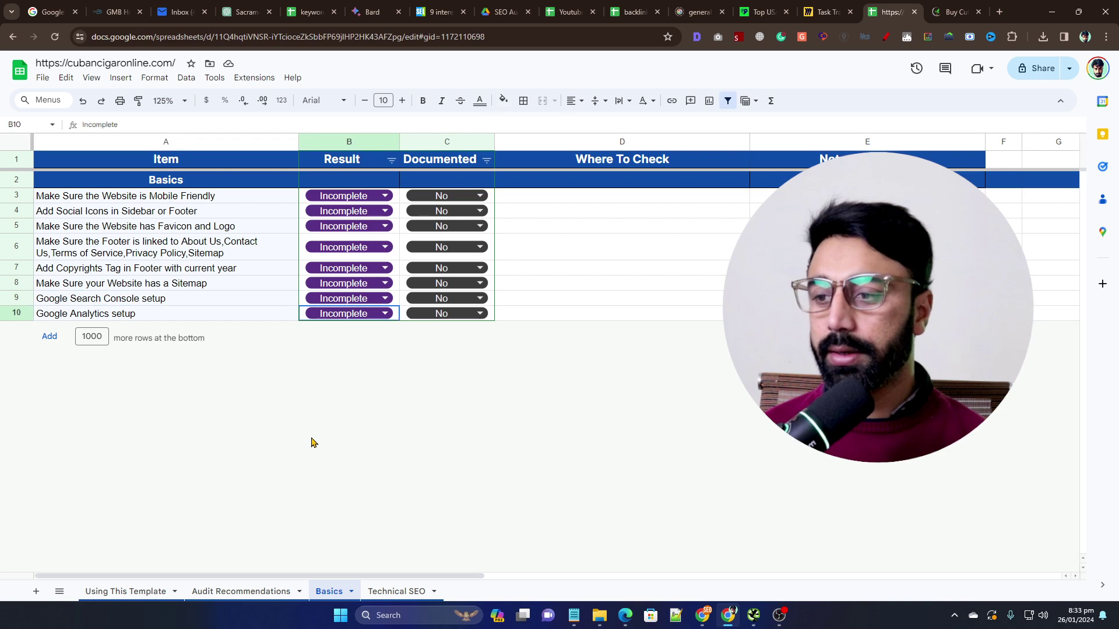
{"action": "key", "text": "Down"}
{"action": "key", "text": "Right"}
Look through the audit items of the Technical SEO sheet.
{"action": "left_click", "coordinate": [413, 597]}
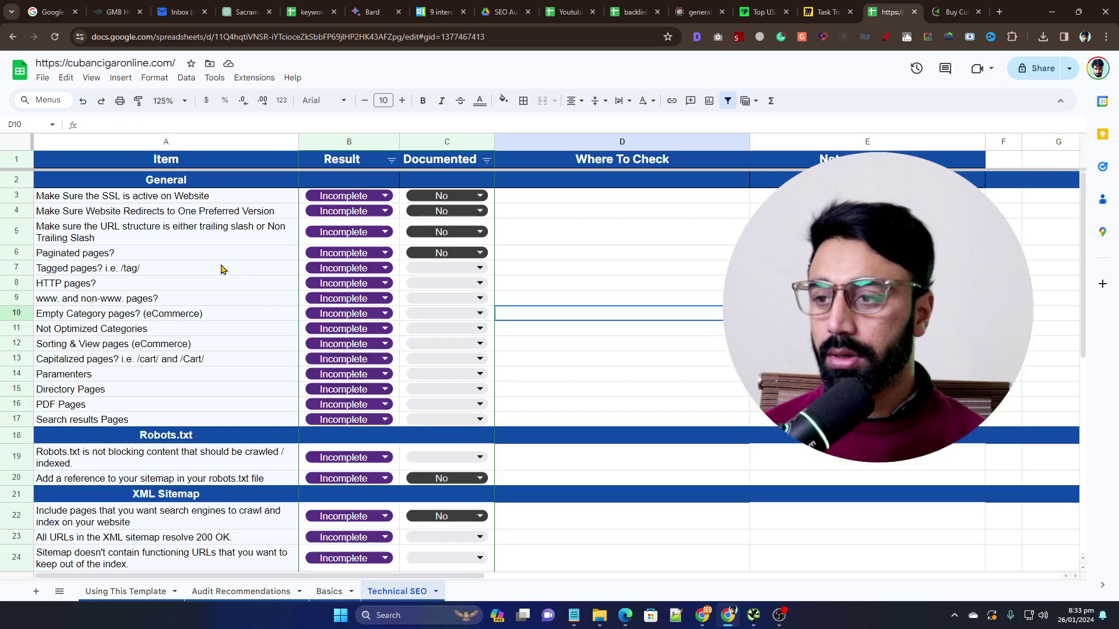
{"action": "left_click", "coordinate": [653, 379]}
{"action": "scroll", "coordinate": [281, 327], "scroll_direction": "down", "scroll_amount": 8}
{"action": "scroll", "coordinate": [281, 326], "scroll_direction": "up", "scroll_amount": 8}
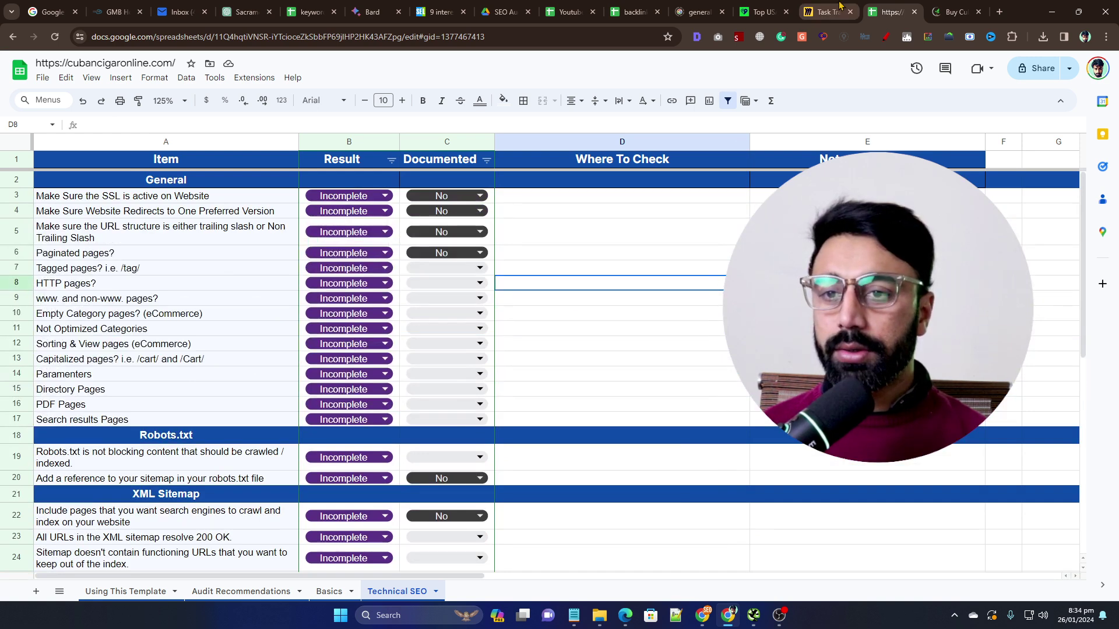
Switch to the Miro board and review the notes on Screaming Frog's paid and free versions.
{"action": "left_click", "coordinate": [824, 12]}
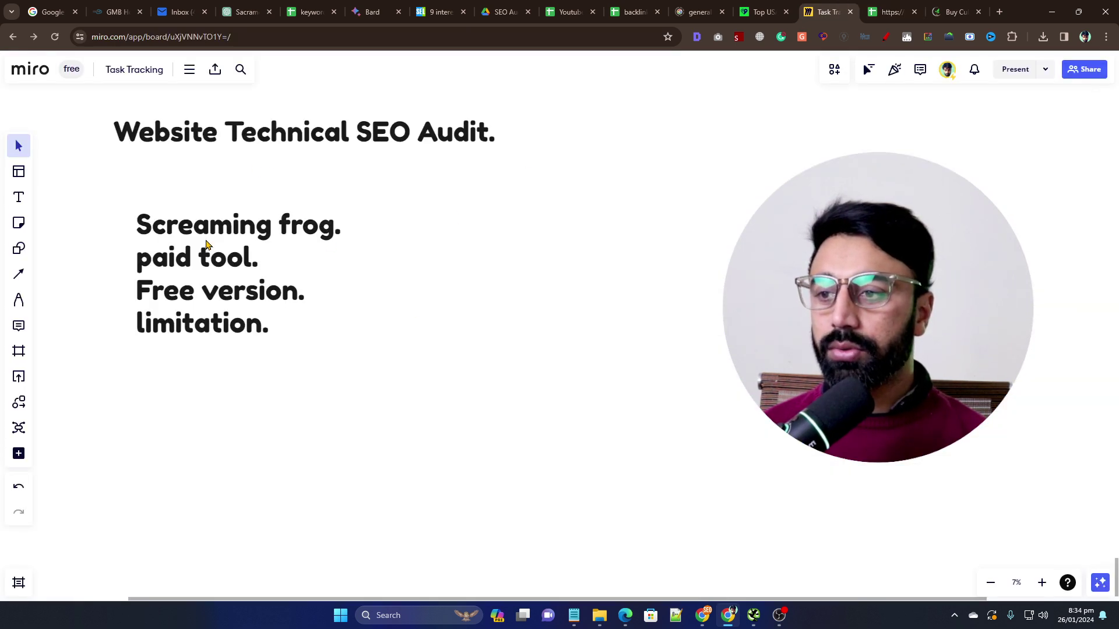
{"action": "triple_click", "coordinate": [270, 230]}
{"action": "left_click", "coordinate": [266, 283]}
{"action": "left_click", "coordinate": [262, 256]}
{"action": "left_click", "coordinate": [290, 282]}
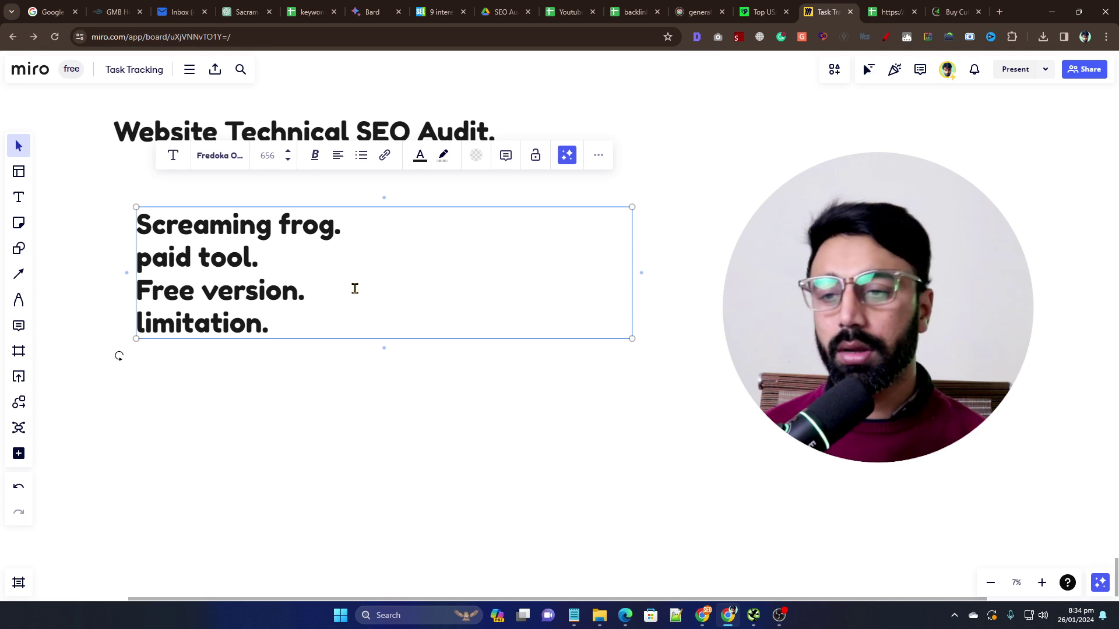
{"action": "left_click", "coordinate": [537, 424]}
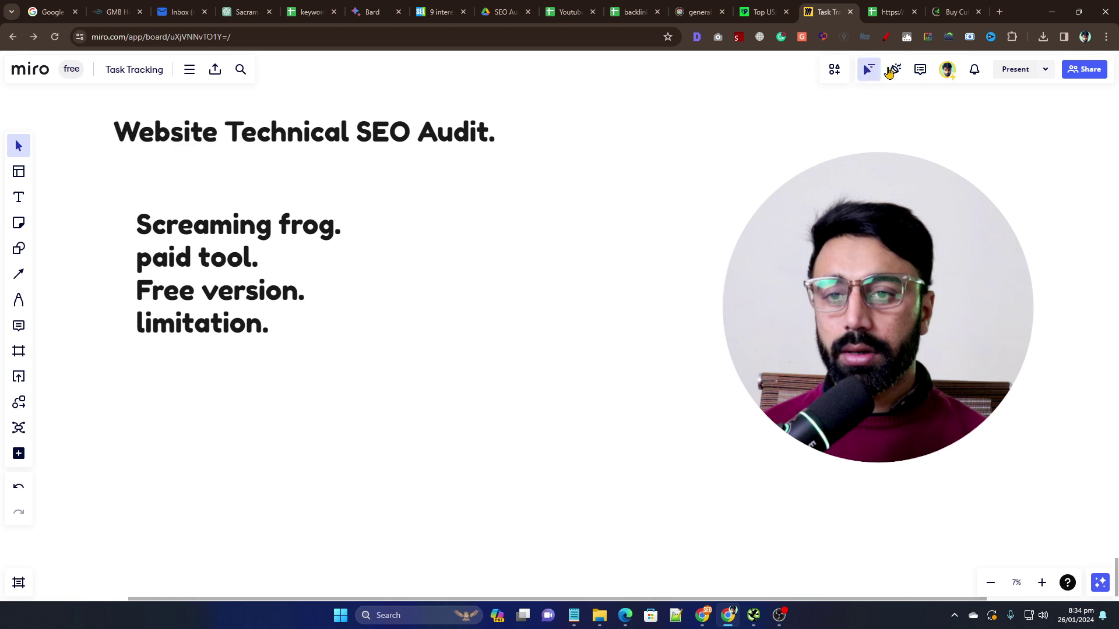
Return to the Technical SEO checklist's SSL item and check the address of cubancigaronline.com for HTTPS.
{"action": "left_click", "coordinate": [892, 12]}
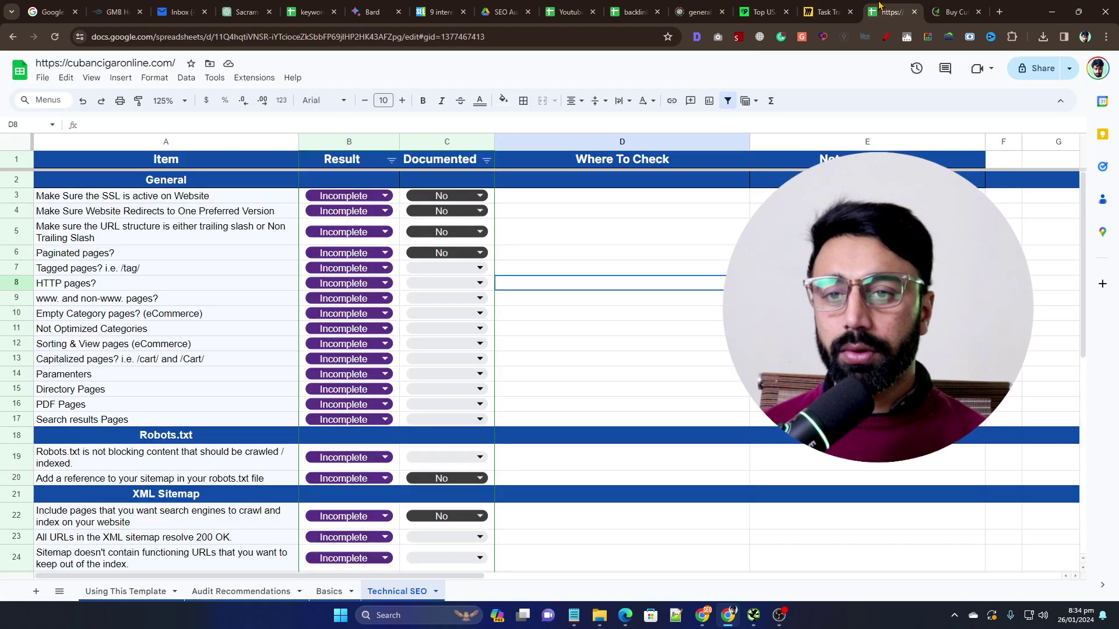
{"action": "left_click", "coordinate": [704, 362]}
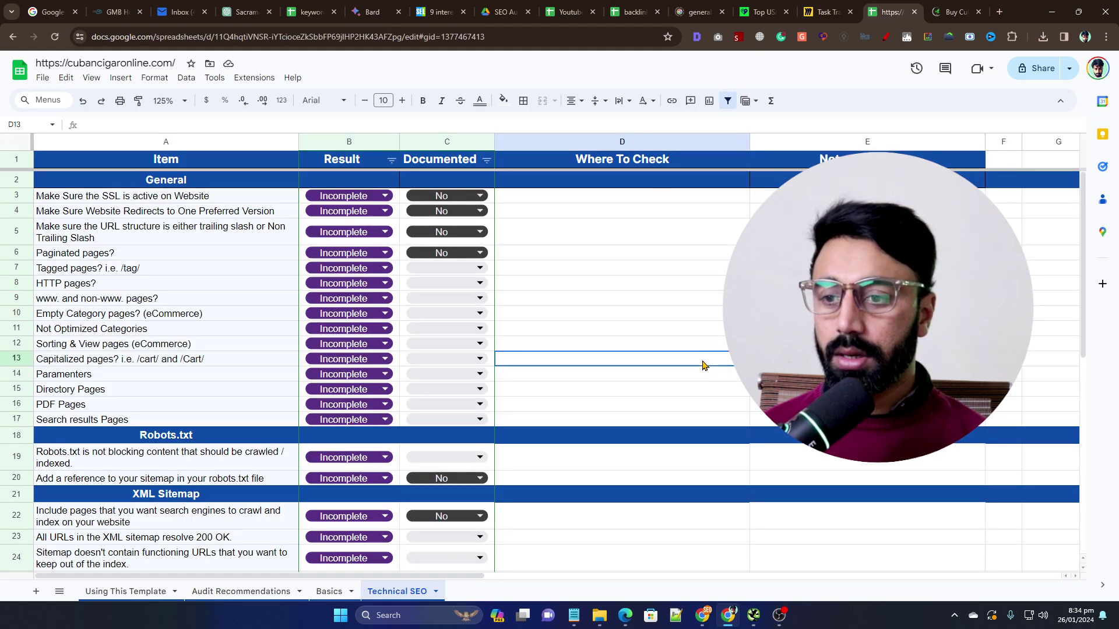
{"action": "left_click", "coordinate": [714, 282]}
{"action": "left_click", "coordinate": [127, 199]}
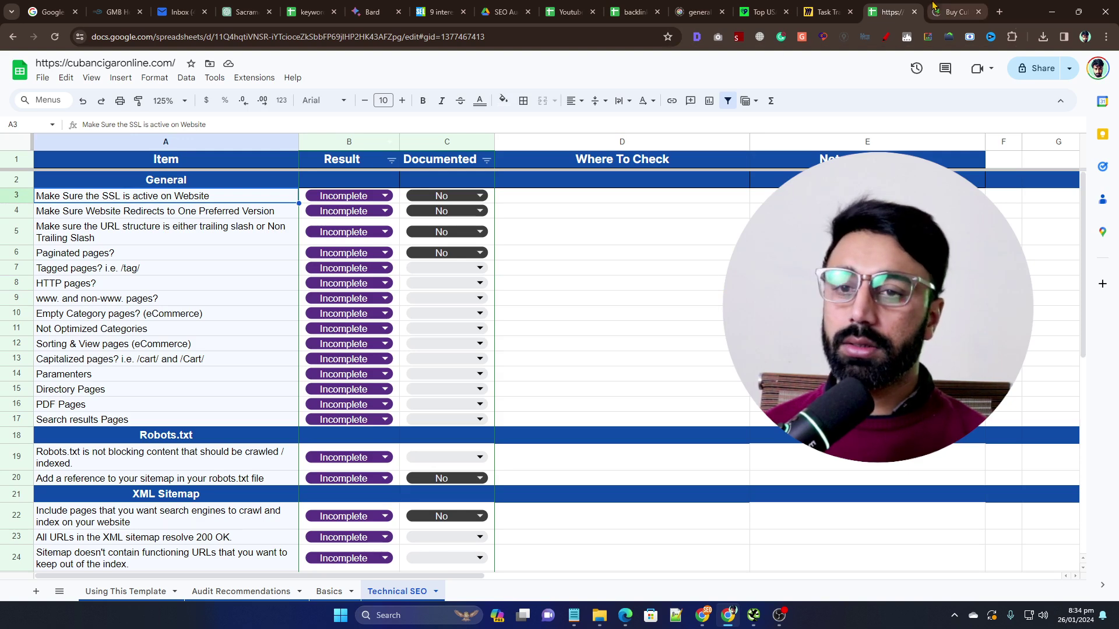
{"action": "left_click", "coordinate": [956, 12]}
{"action": "left_click", "coordinate": [120, 156]}
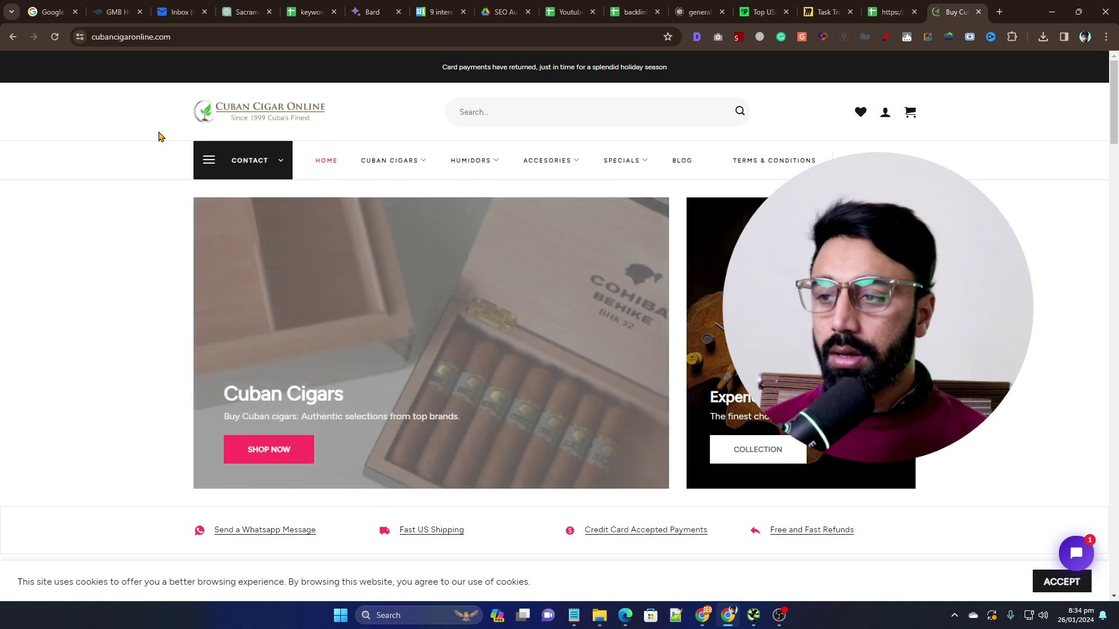
{"action": "left_click", "coordinate": [214, 36]}
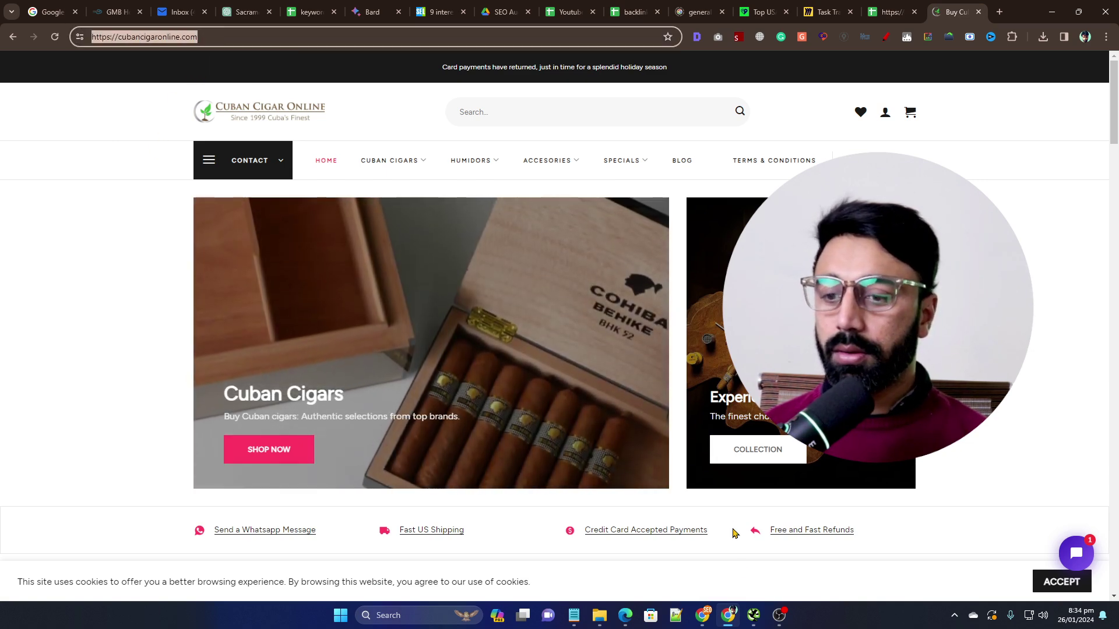
{"action": "key", "text": "alt+Tab"}
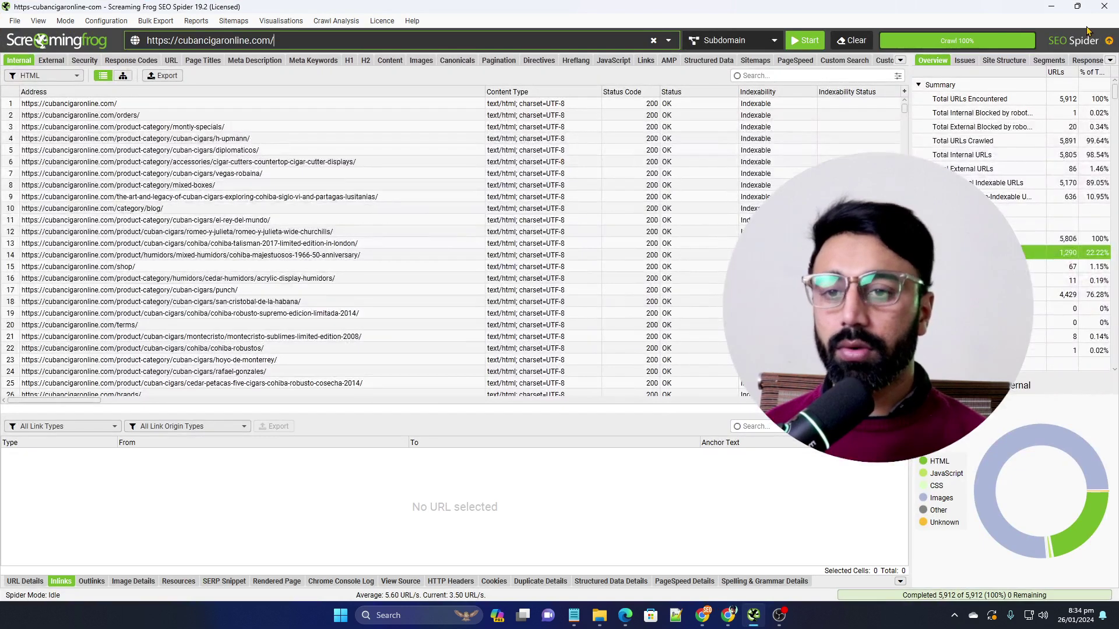
{"action": "triple_click", "coordinate": [386, 45]}
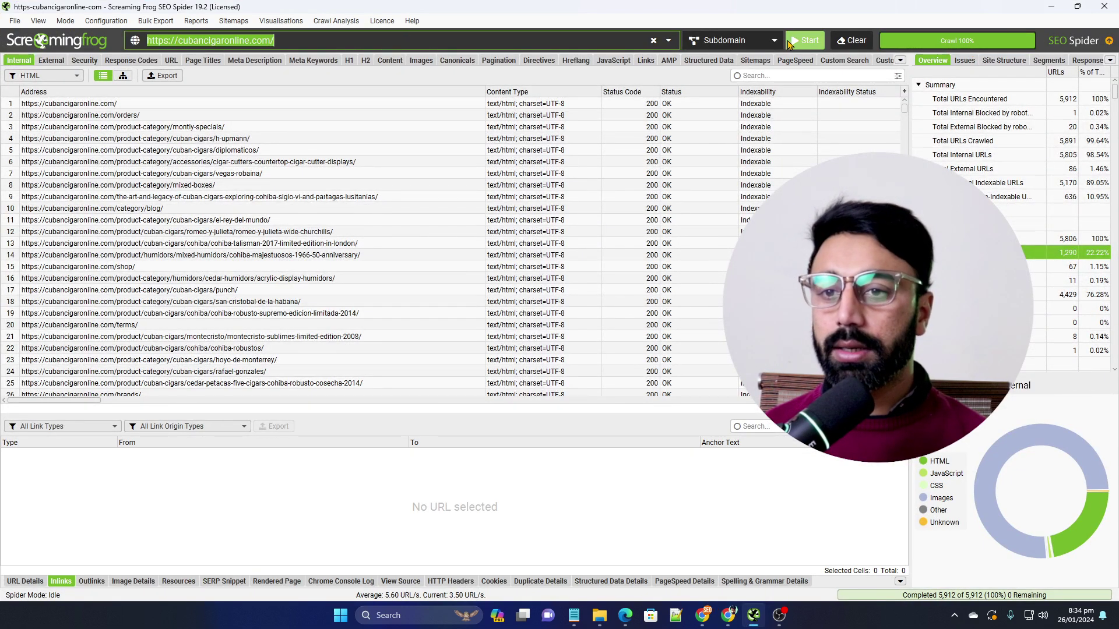
{"action": "left_click", "coordinate": [1055, 5]}
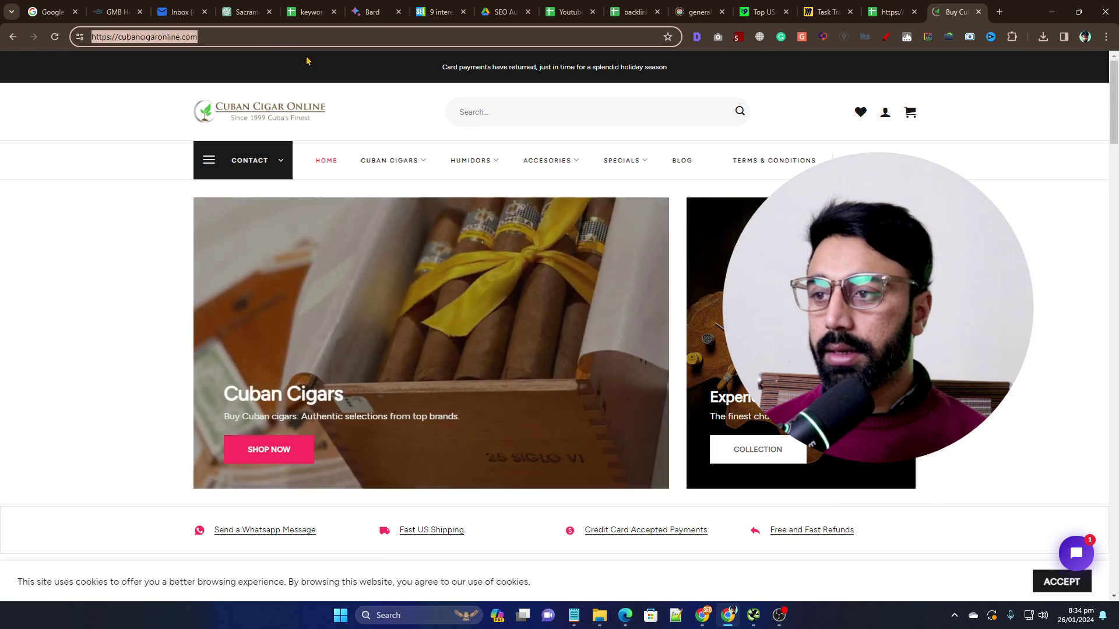
In the Technical SEO sheet, set the result of the SSL item to No Issues.
{"action": "left_click", "coordinate": [892, 11]}
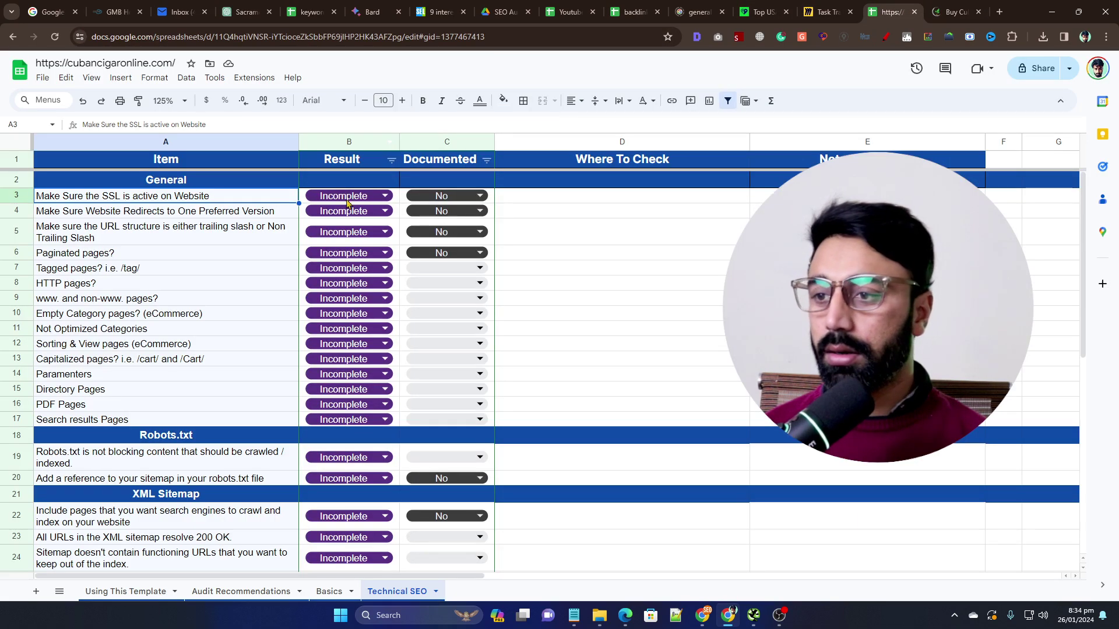
{"action": "left_click", "coordinate": [347, 202]}
{"action": "left_click", "coordinate": [329, 233]}
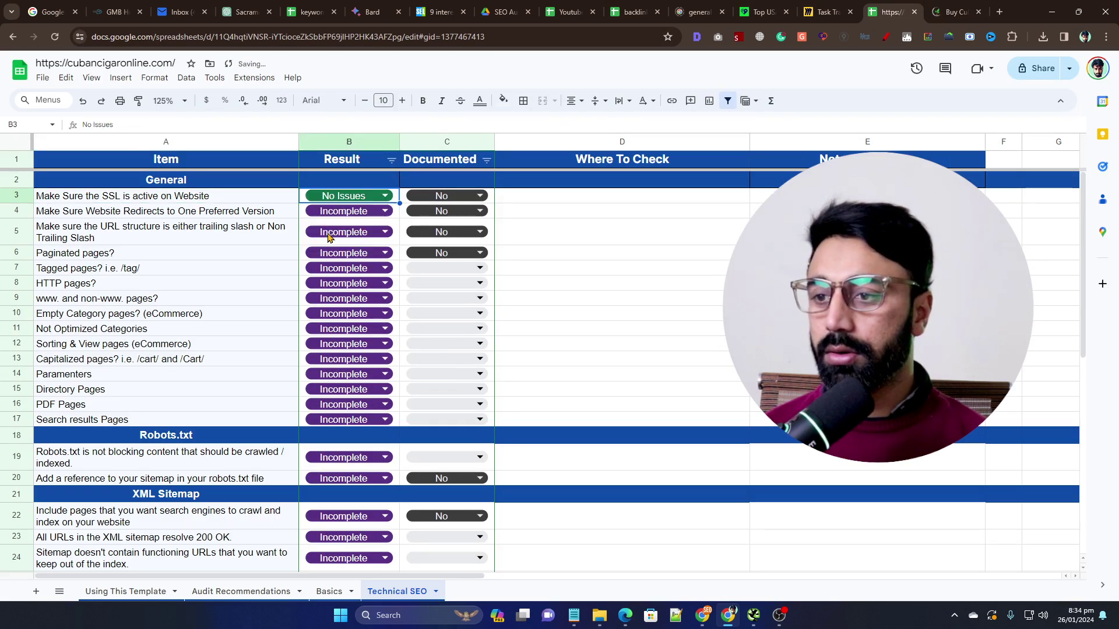
For the preferred-version redirect item, open httpstatus.io in a new browser tab.
{"action": "left_click", "coordinate": [247, 215]}
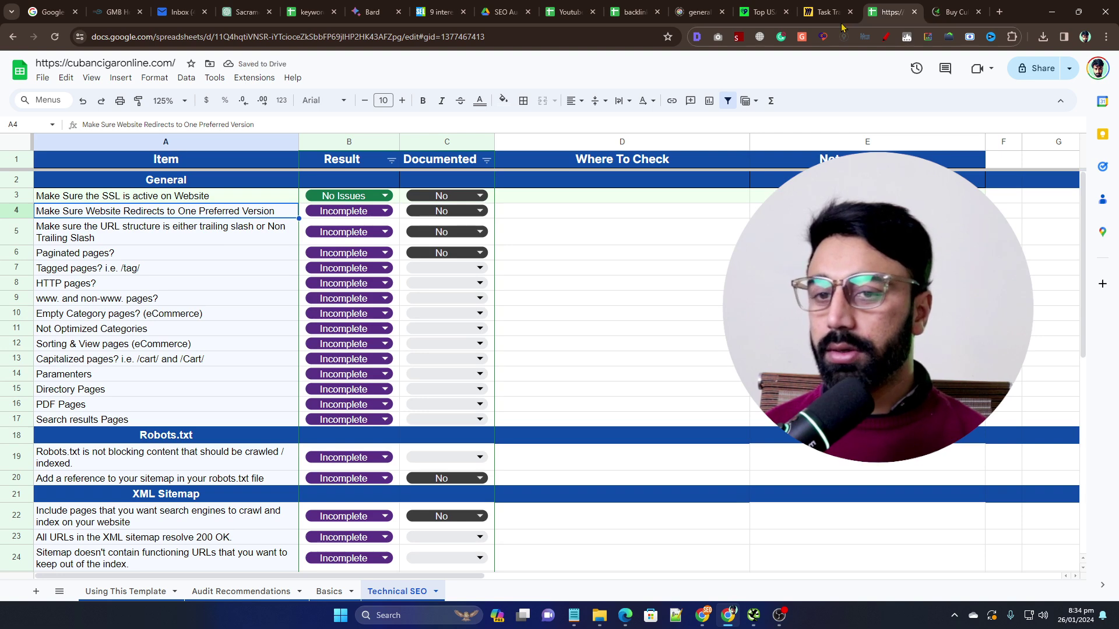
{"action": "left_click", "coordinate": [956, 12]}
{"action": "left_click", "coordinate": [999, 13]}
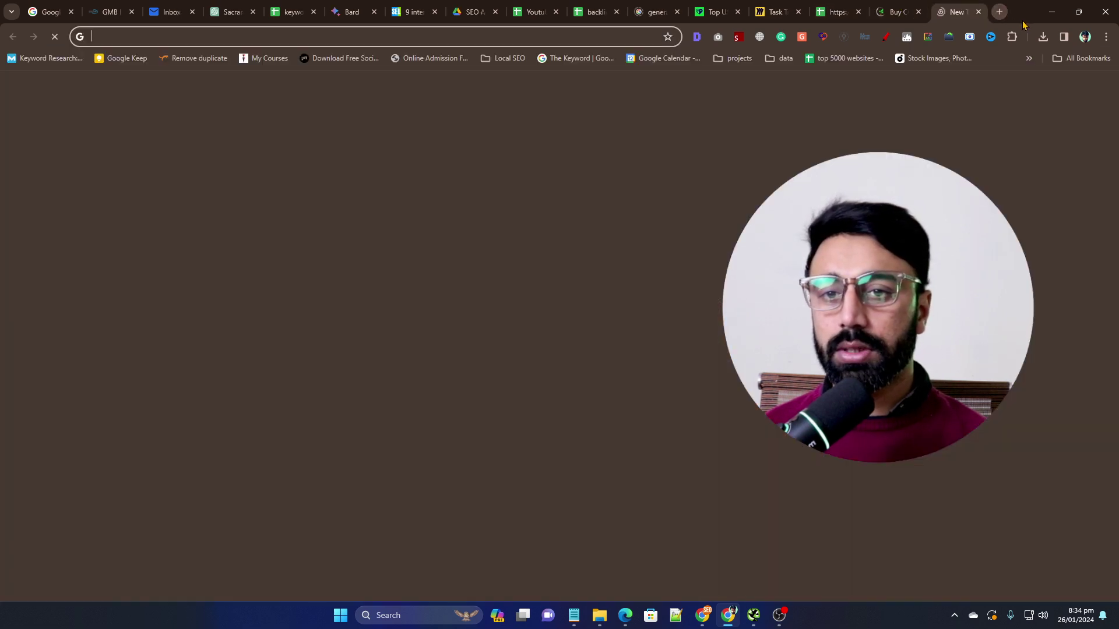
{"action": "type", "text": "httpstatus.io"}
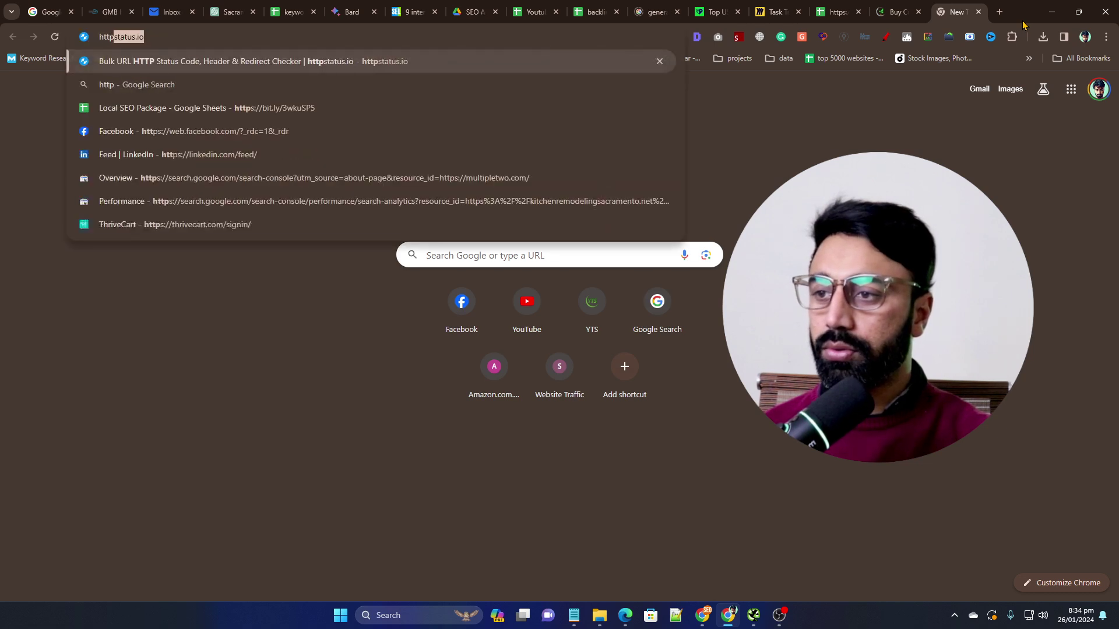
{"action": "key", "text": "Return"}
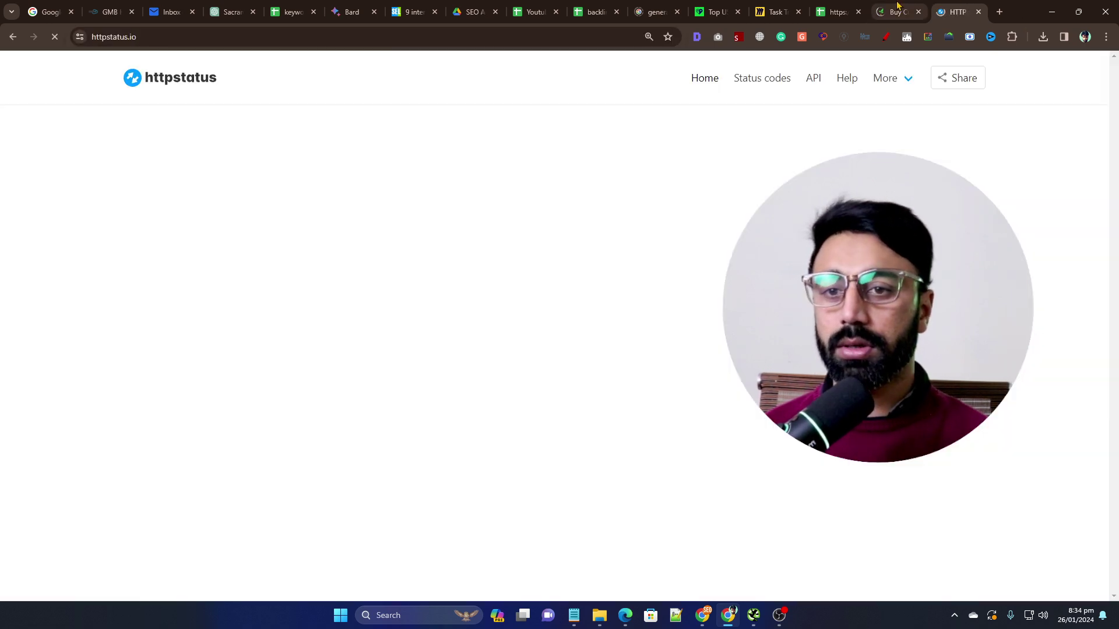
{"action": "left_click", "coordinate": [898, 6]}
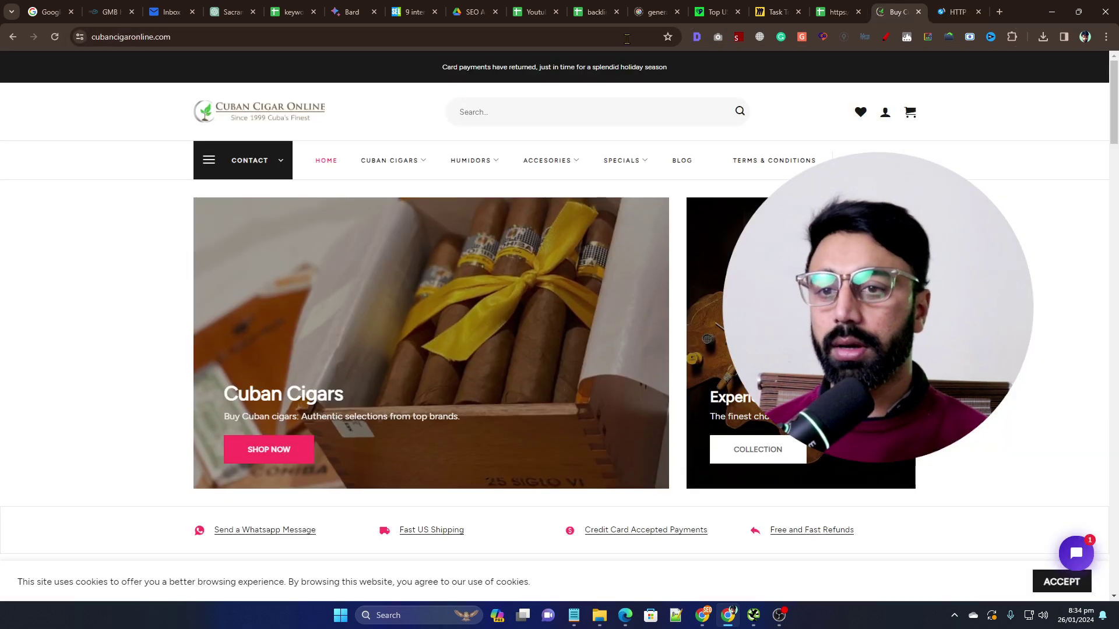
{"action": "triple_click", "coordinate": [187, 37]}
{"action": "key", "text": "ctrl+c"}
{"action": "left_click", "coordinate": [972, 7]}
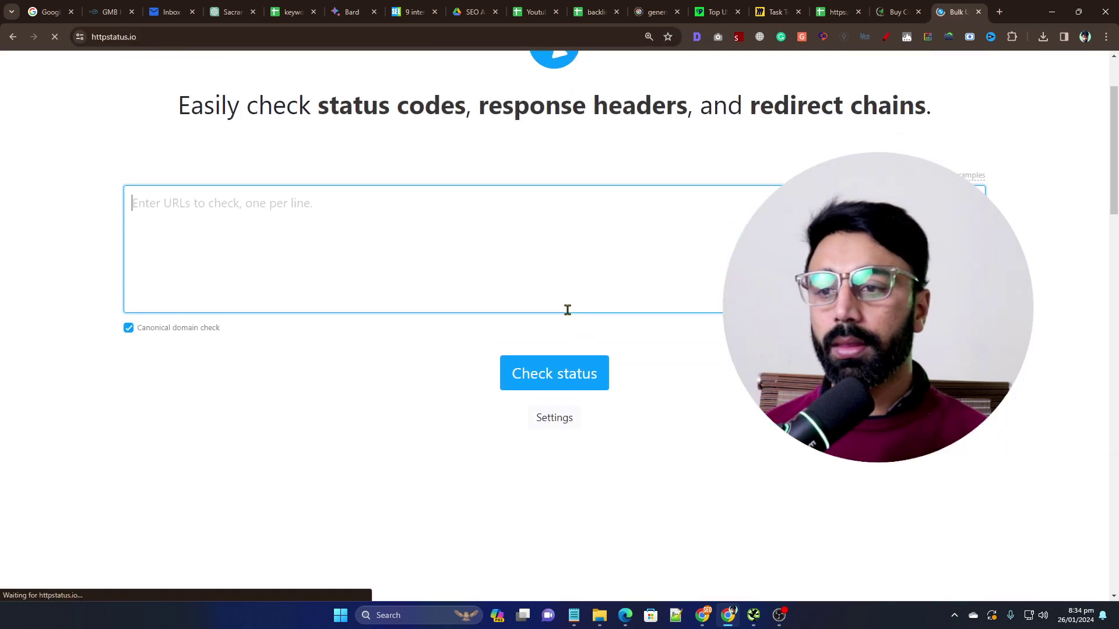
{"action": "key", "text": "ctrl+v"}
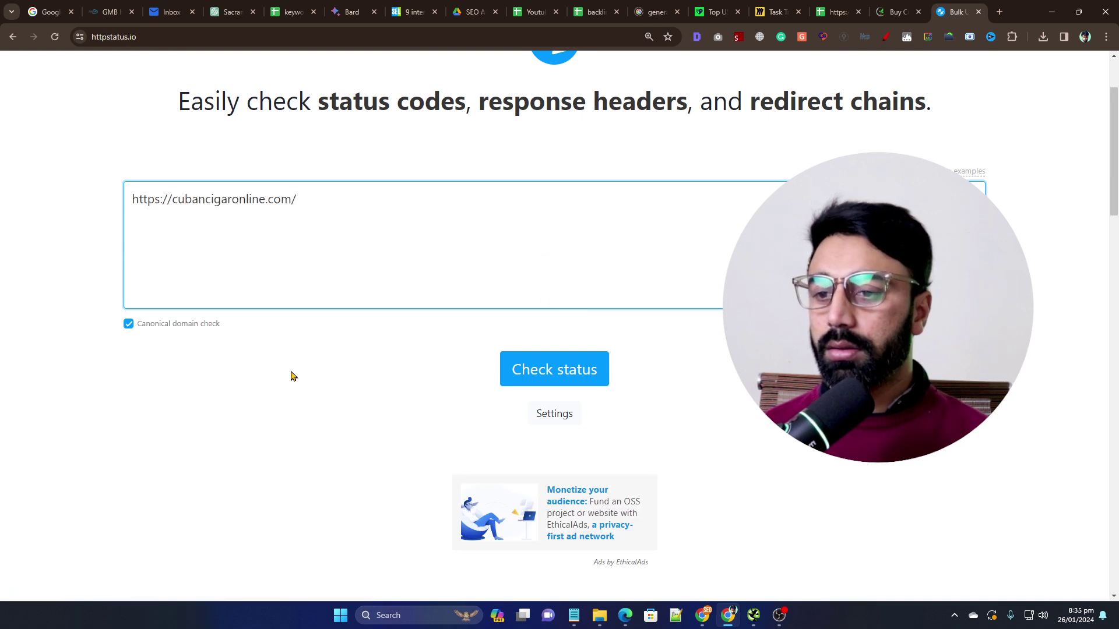
{"action": "left_click", "coordinate": [524, 383]}
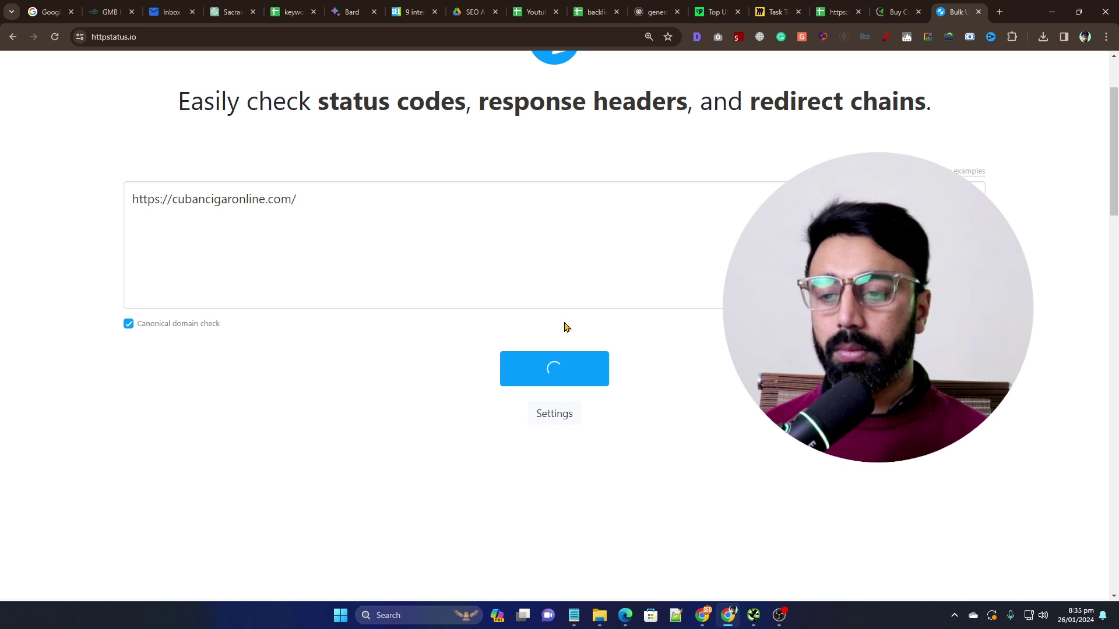
Look through the status results for the four cubancigaronline.com domain variants and run the status check again.
{"action": "scroll", "coordinate": [567, 323], "scroll_direction": "down", "scroll_amount": 5}
{"action": "scroll", "coordinate": [568, 328], "scroll_direction": "up", "scroll_amount": 5}
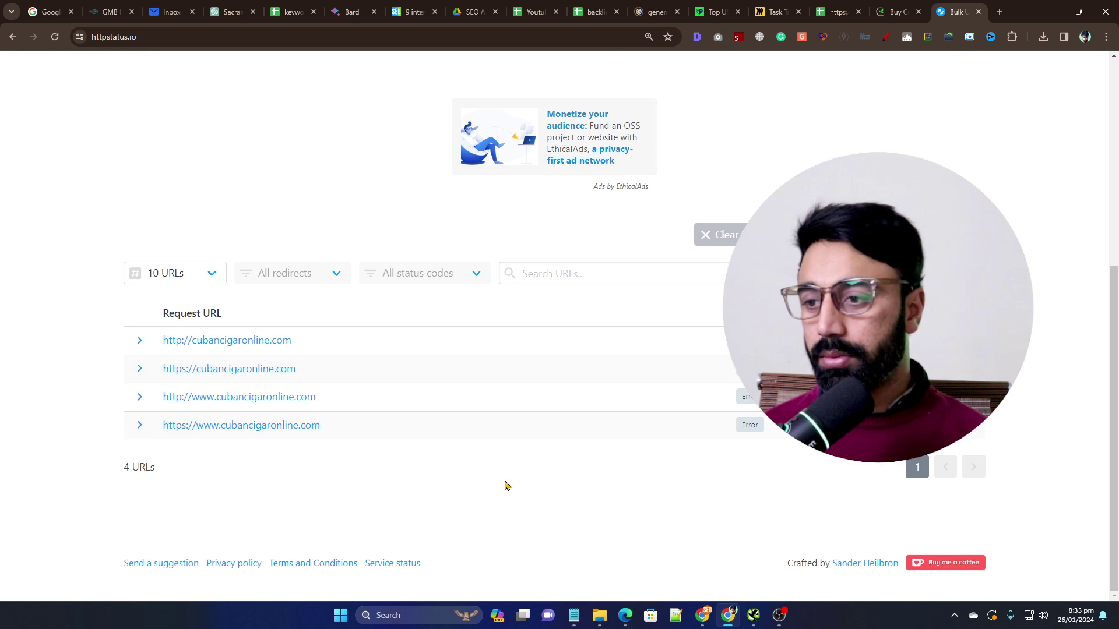
{"action": "left_click", "coordinate": [140, 340]}
{"action": "left_click", "coordinate": [140, 340]}
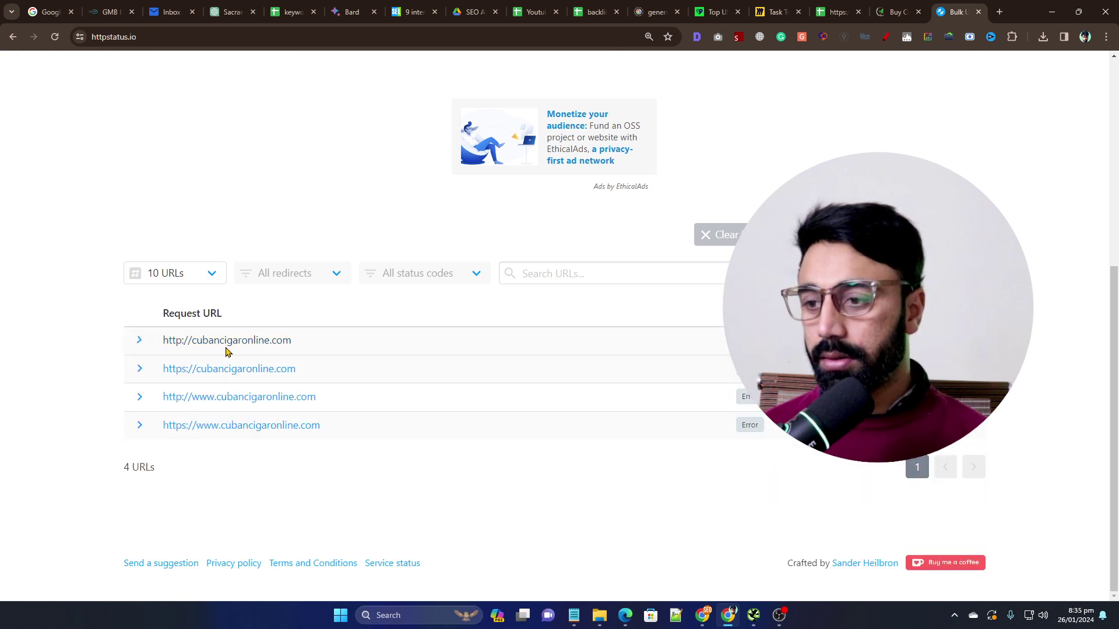
{"action": "scroll", "coordinate": [322, 375], "scroll_direction": "up", "scroll_amount": 6}
{"action": "left_click", "coordinate": [557, 349]}
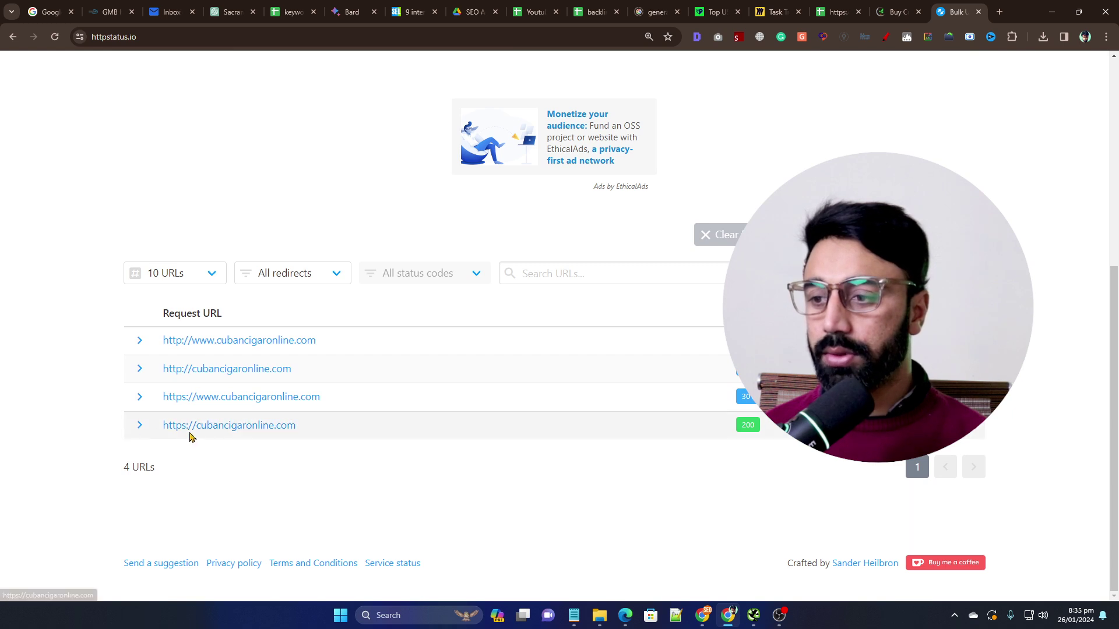
{"action": "left_click", "coordinate": [886, 37]}
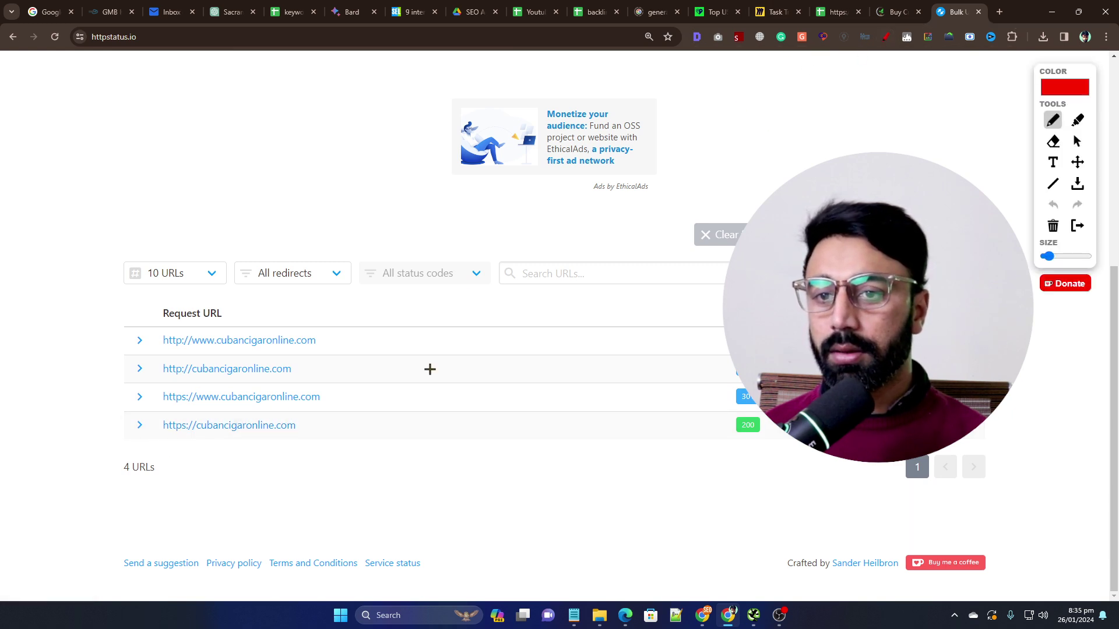
{"action": "mouse_move", "coordinate": [299, 483]}
{"action": "left_mouse_down"}
{"action": "mouse_move", "coordinate": [245, 456]}
{"action": "mouse_move", "coordinate": [296, 453]}
{"action": "left_mouse_up"}
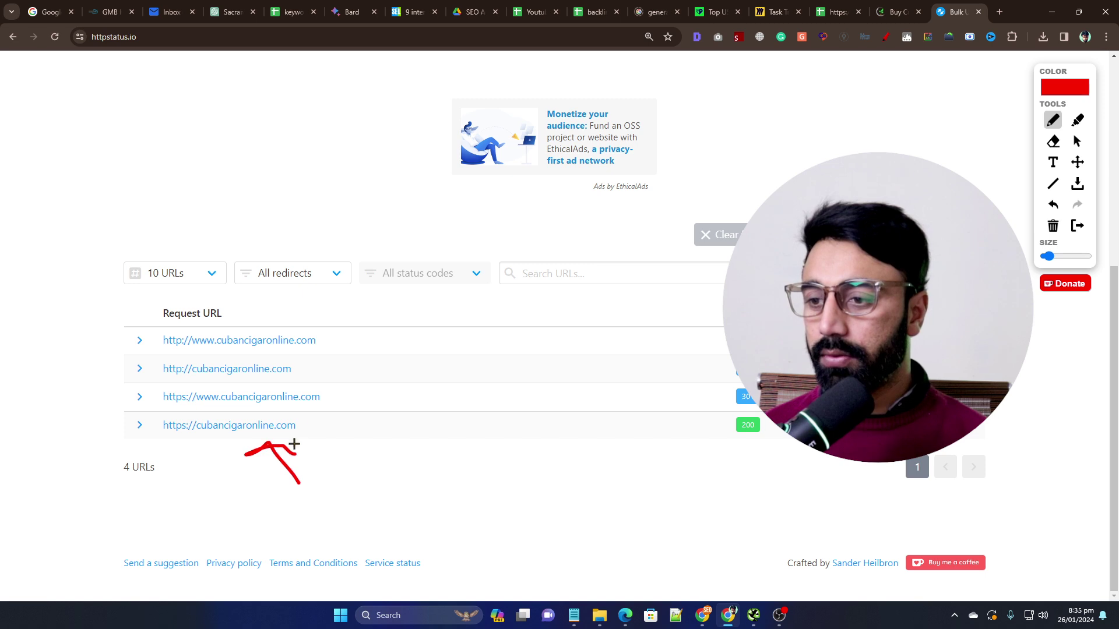
{"action": "left_click_drag", "start_coordinate": [343, 336], "coordinate": [396, 327]}
{"action": "left_click_drag", "start_coordinate": [373, 363], "coordinate": [436, 343]}
{"action": "left_click_drag", "start_coordinate": [377, 402], "coordinate": [423, 392]}
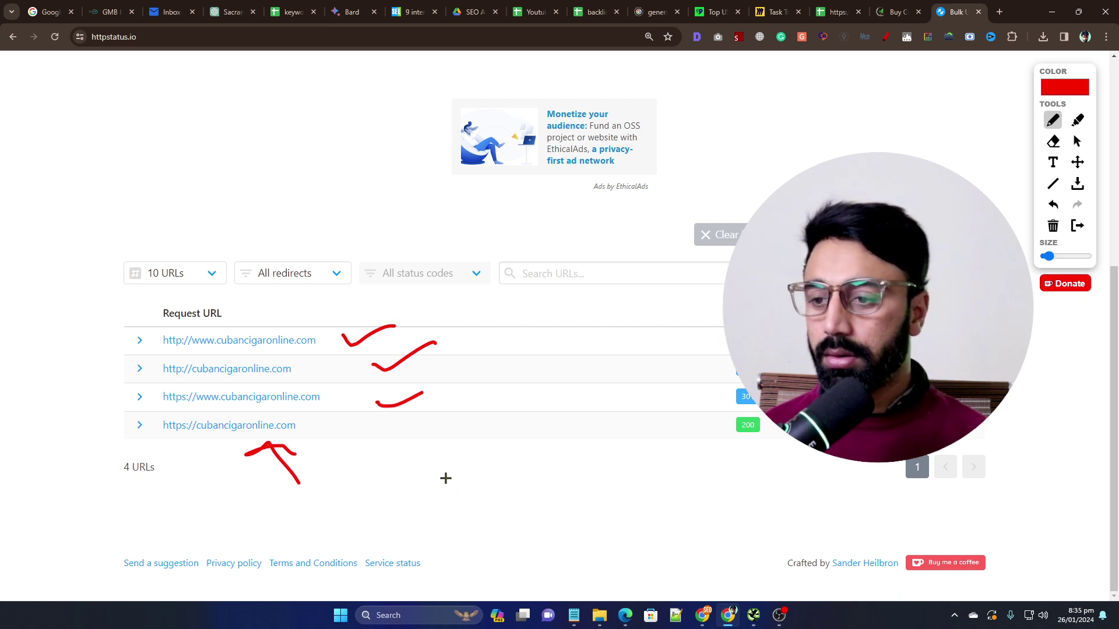
{"action": "left_click", "coordinate": [1053, 226]}
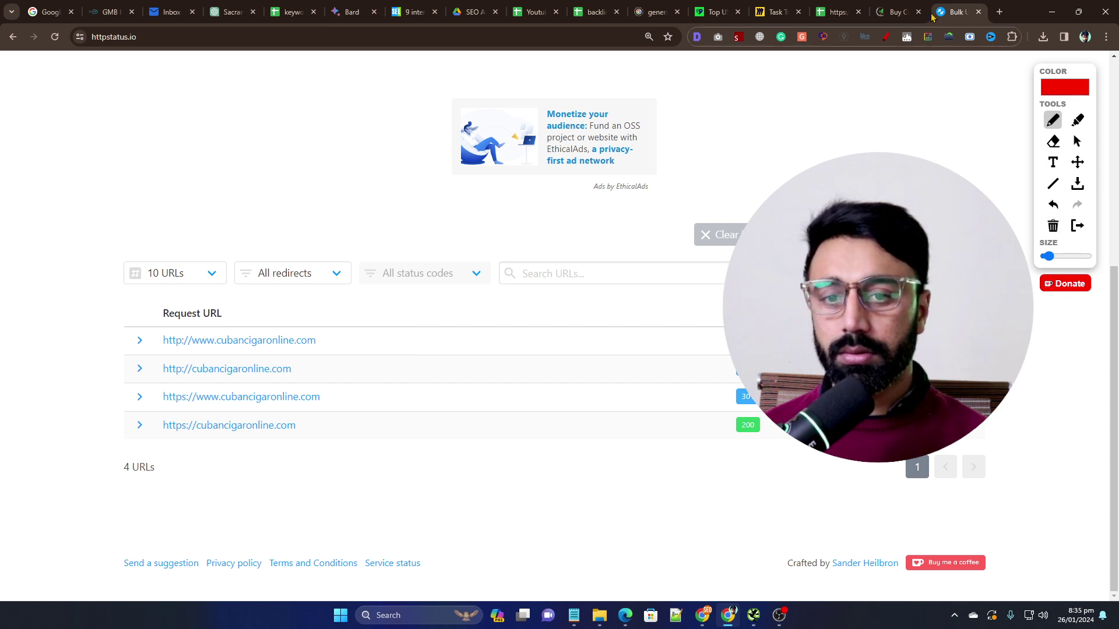
Close the httpstatus tab and set the result of the preferred-version redirect item in the Technical SEO sheet to No Issues.
{"action": "left_click", "coordinate": [980, 12]}
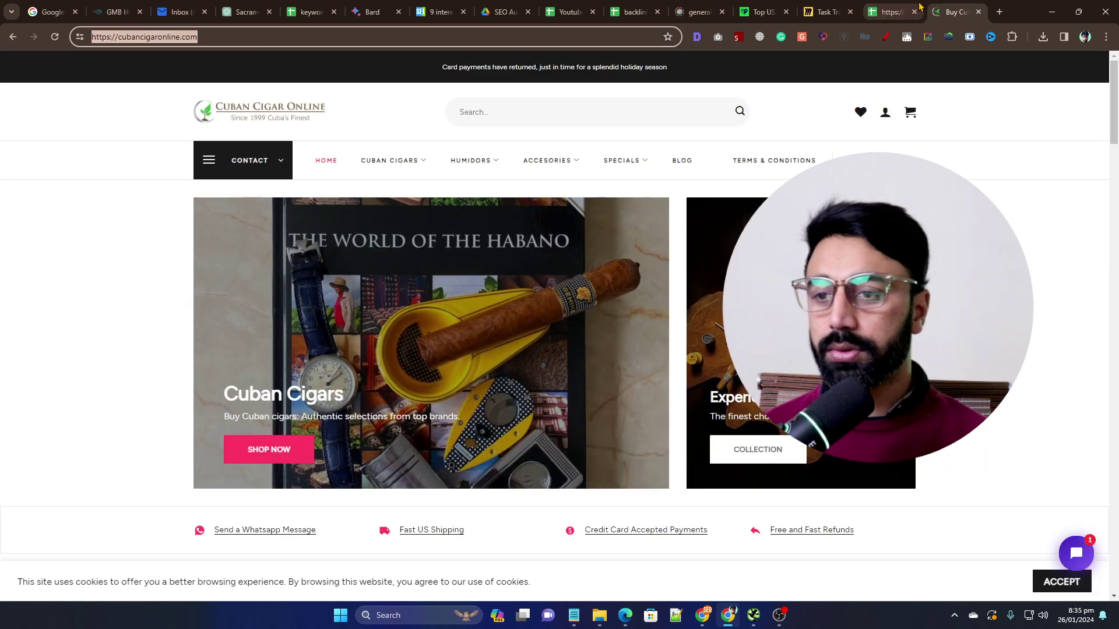
{"action": "left_click", "coordinate": [892, 11]}
{"action": "left_click", "coordinate": [343, 211]}
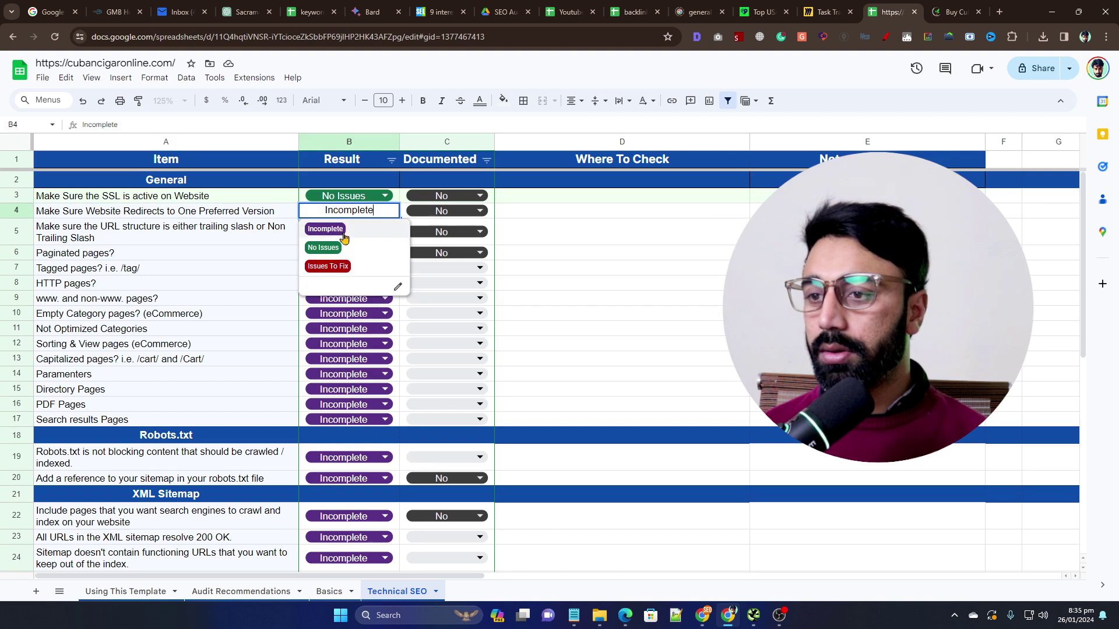
{"action": "left_click", "coordinate": [321, 228]}
For the trailing-slash URL structure item, open the Cohiba category page under Cuban Cigars on the cigar shop site.
{"action": "left_click", "coordinate": [197, 236]}
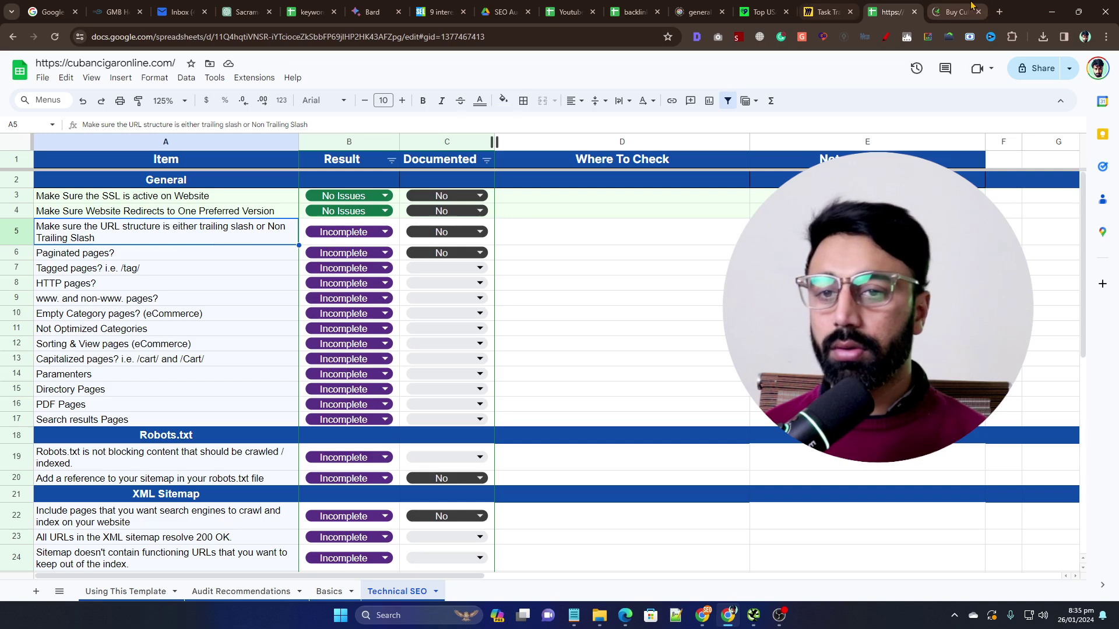
{"action": "left_click", "coordinate": [956, 12]}
{"action": "scroll", "coordinate": [494, 157], "scroll_direction": "down", "scroll_amount": 1}
{"action": "mouse_move", "coordinate": [390, 102]}
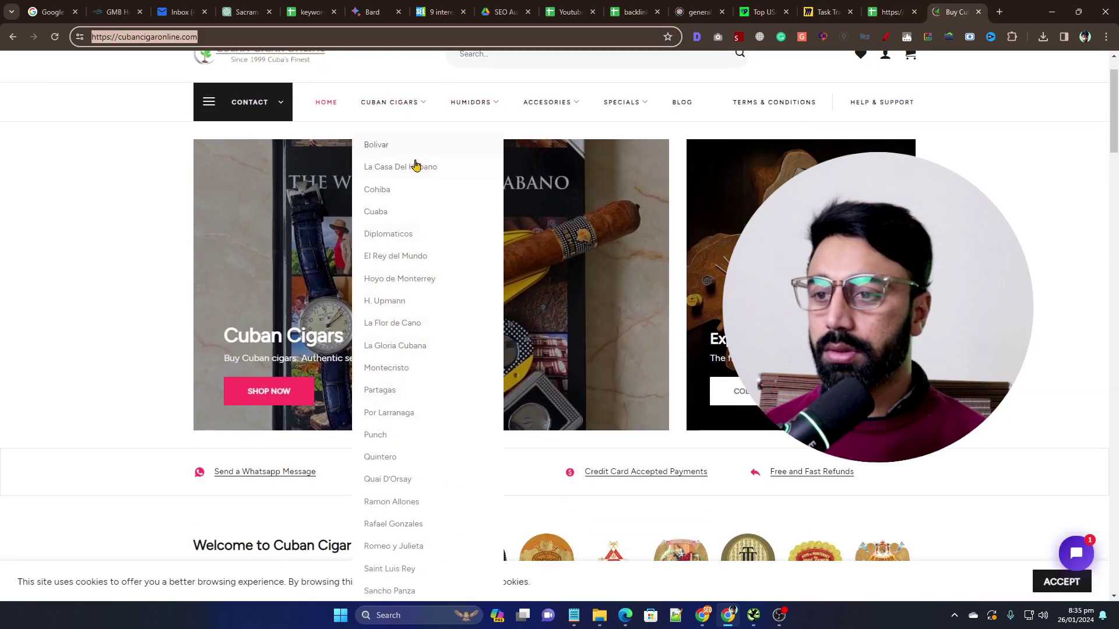
{"action": "left_click", "coordinate": [371, 199]}
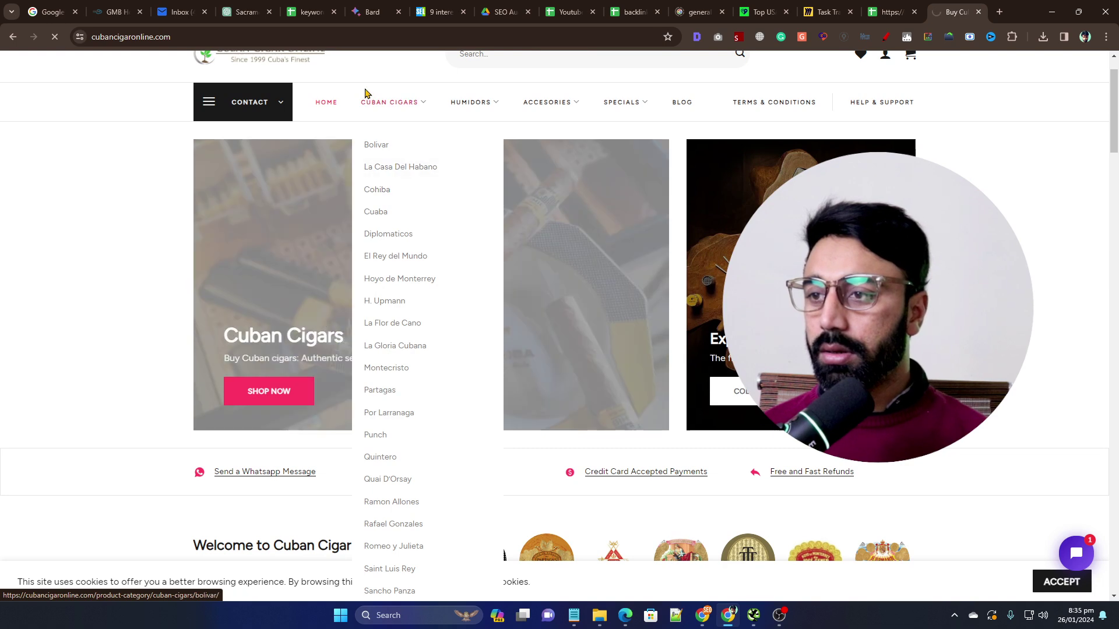
Load the Cohiba category page without the trailing slash in its URL and copy that URL.
{"action": "left_click", "coordinate": [406, 37]}
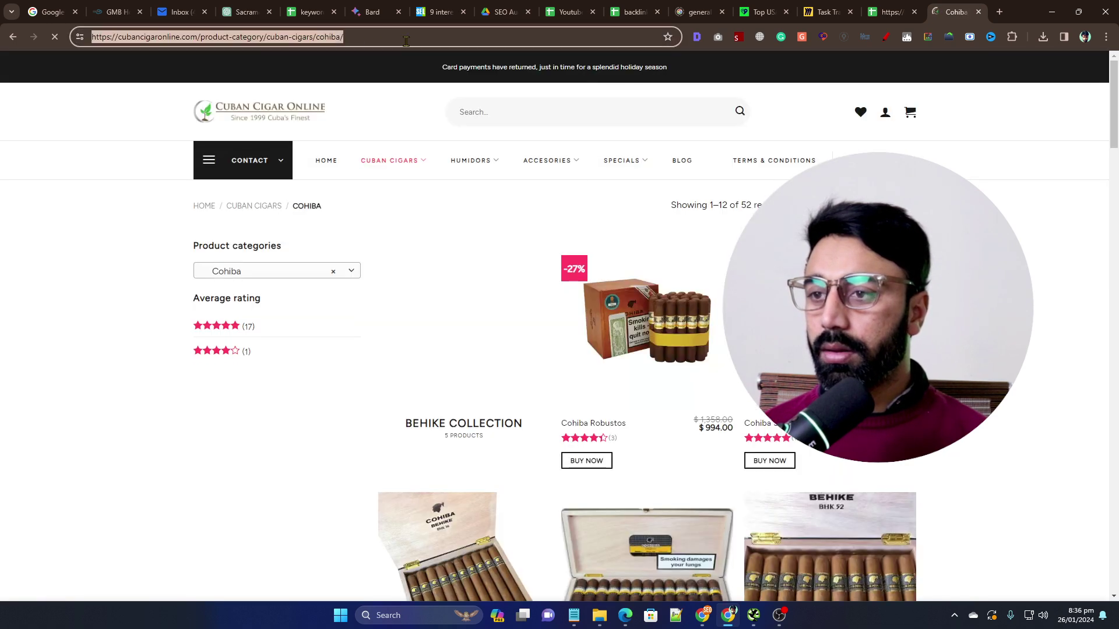
{"action": "left_click", "coordinate": [441, 33]}
{"action": "key", "text": "BackSpace"}
{"action": "key", "text": "Return"}
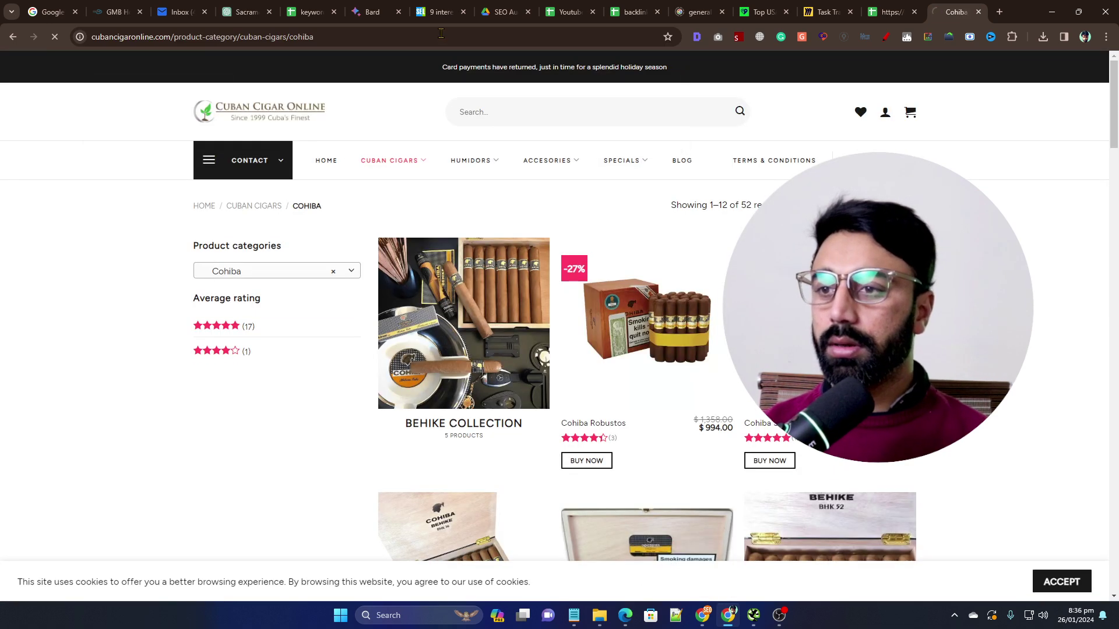
{"action": "double_click", "coordinate": [441, 33]}
{"action": "triple_click", "coordinate": [441, 34]}
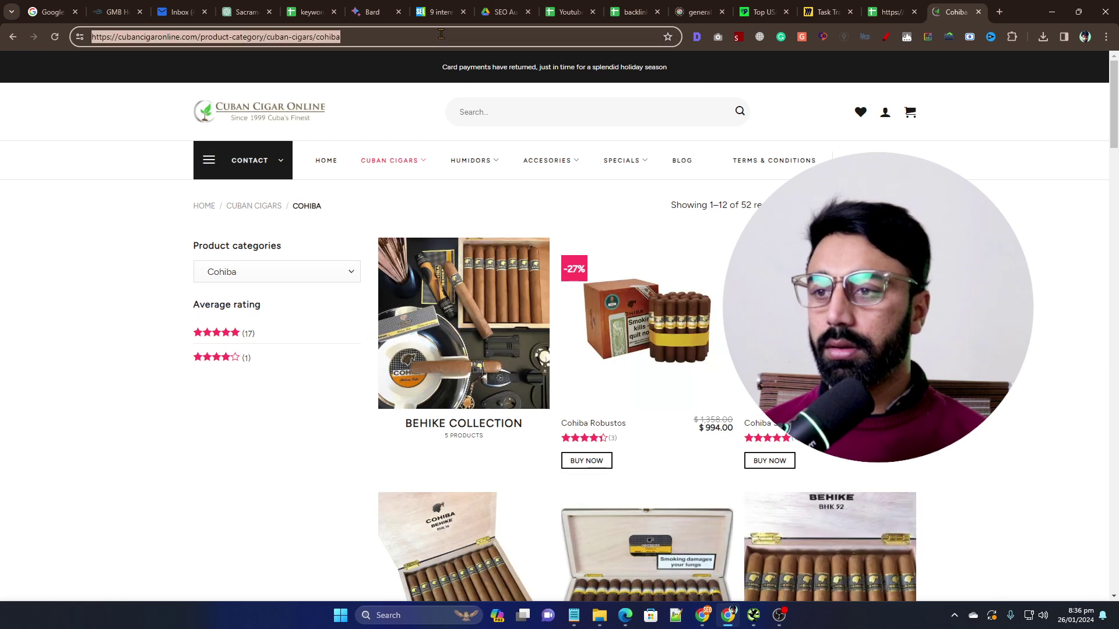
{"action": "double_click", "coordinate": [441, 34]}
{"action": "left_click", "coordinate": [441, 33]}
{"action": "key", "text": "ctrl+c"}
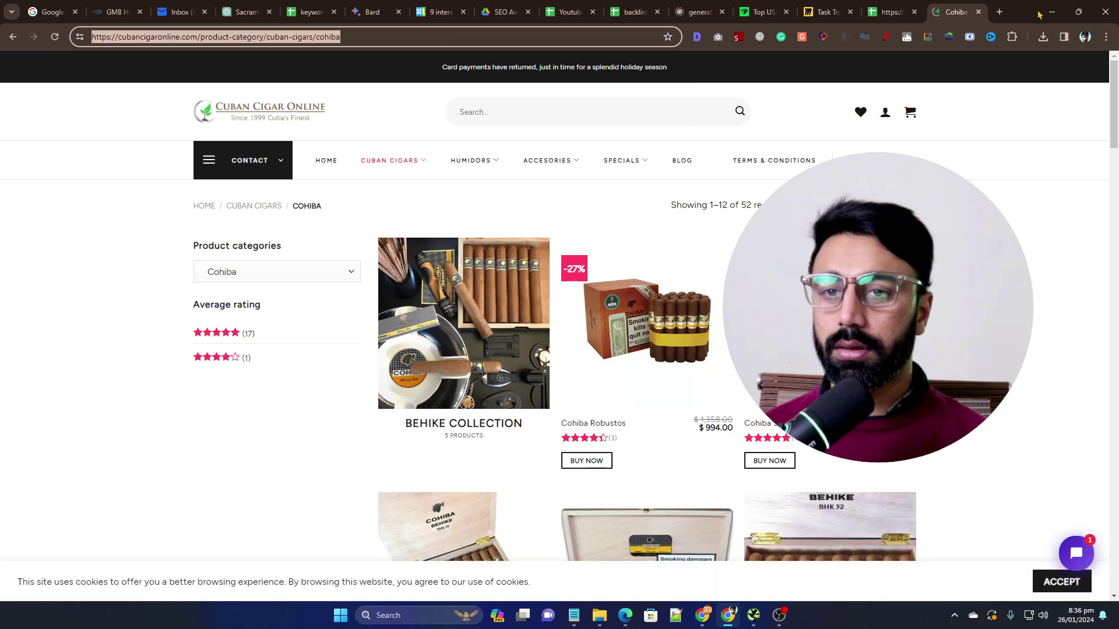
Open httpstatus.io in a new browser tab.
{"action": "left_click", "coordinate": [998, 11]}
{"action": "type", "text": "ht"}
{"action": "key", "text": "Return"}
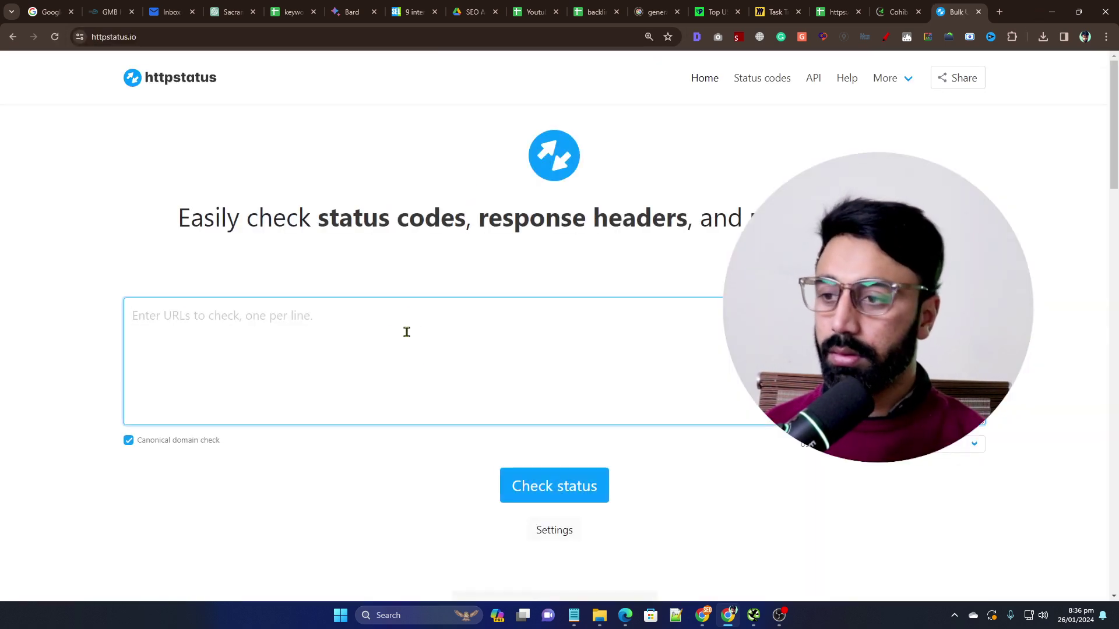
Enter the Cohiba category URL once with and once without the trailing slash and check the status of both.
{"action": "type", "text": "https://cubancigarsonline.com/product-category/cuban-cigars/cohiba"}
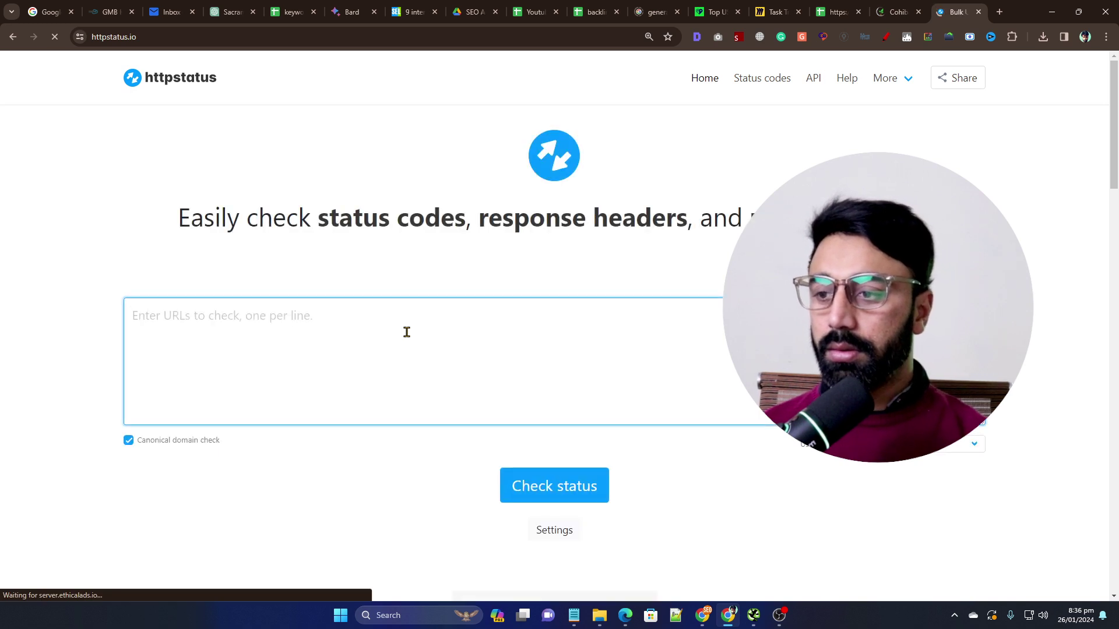
{"action": "key", "text": "ctrl+v"}
{"action": "key", "text": "Return"}
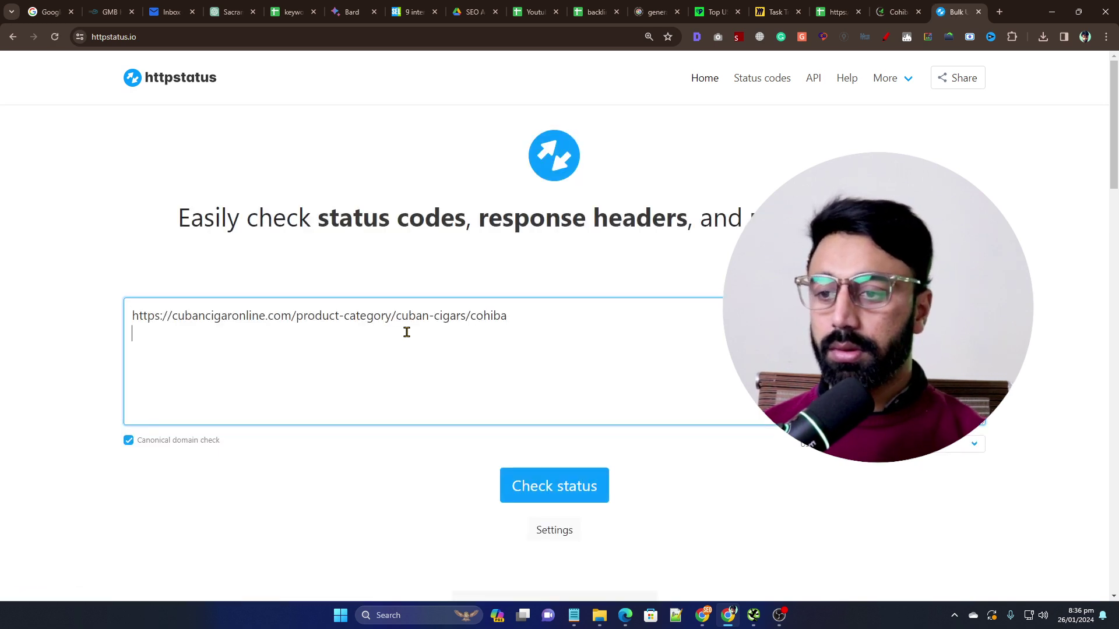
{"action": "key", "text": "ctrl+v"}
{"action": "left_click", "coordinate": [576, 320]}
{"action": "type", "text": "/"}
{"action": "left_click", "coordinate": [542, 496]}
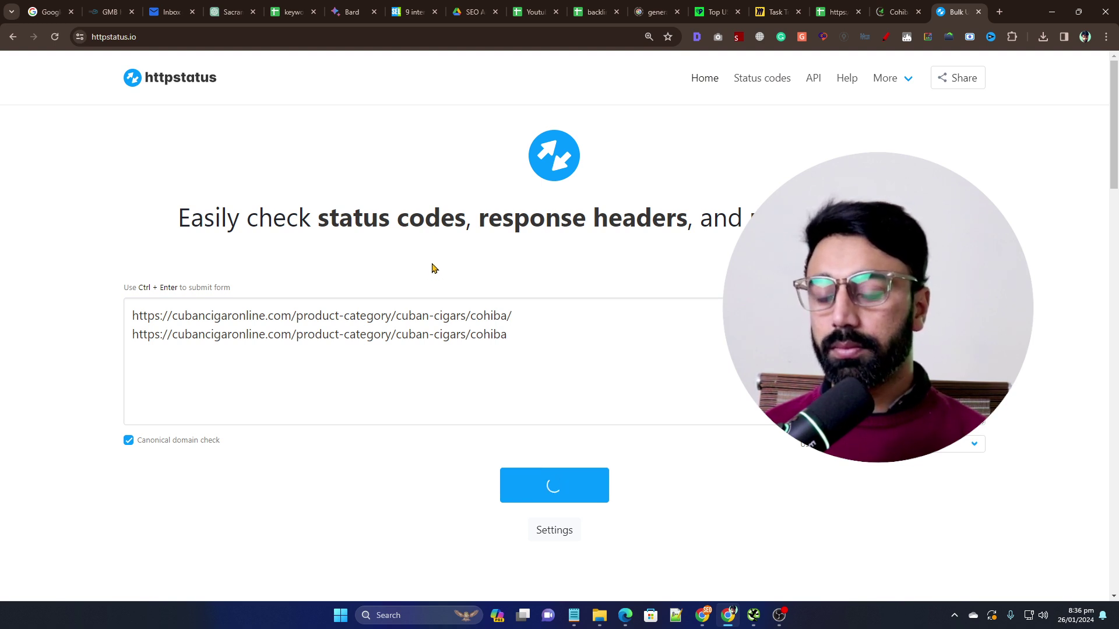
Look for the results of both Cohiba URLs and run the status check again.
{"action": "scroll", "coordinate": [434, 265], "scroll_direction": "down", "scroll_amount": 4}
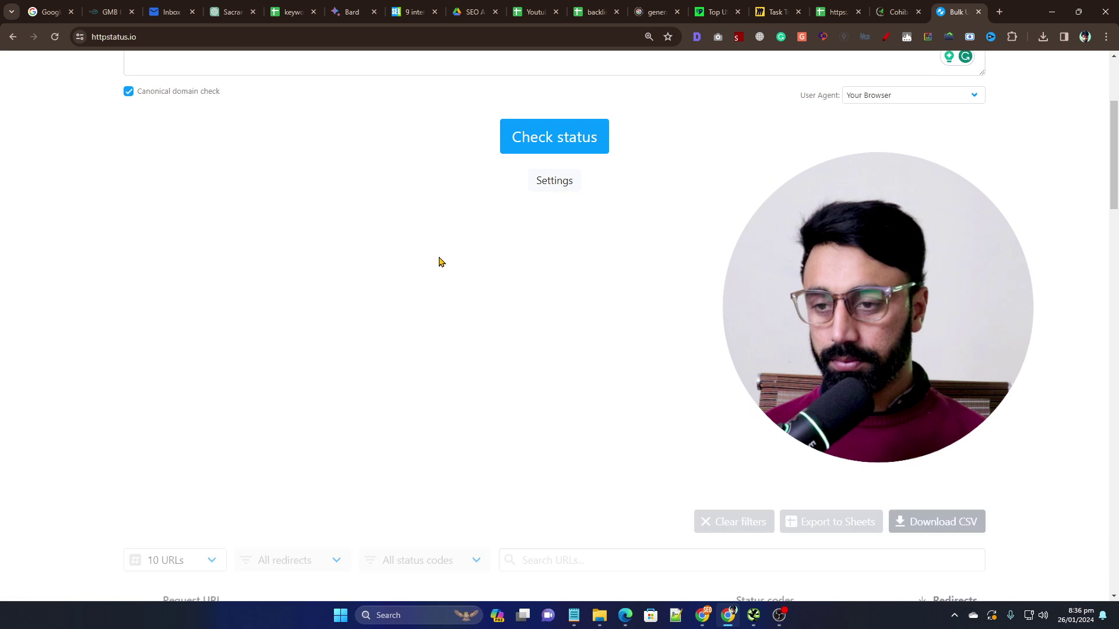
{"action": "scroll", "coordinate": [440, 263], "scroll_direction": "up", "scroll_amount": 5}
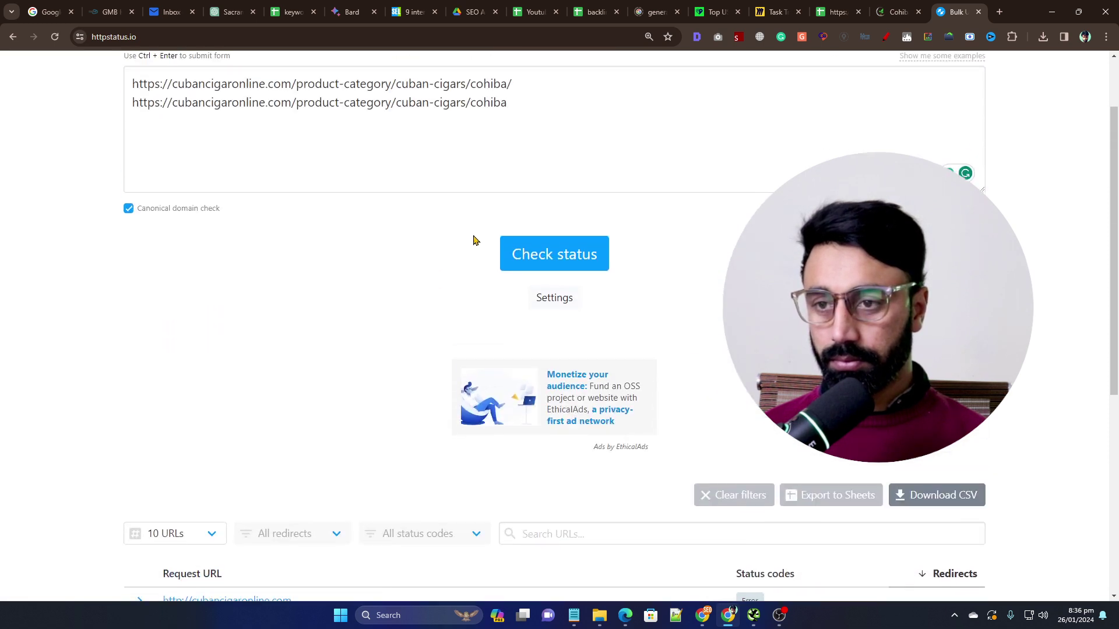
{"action": "left_click", "coordinate": [499, 254]}
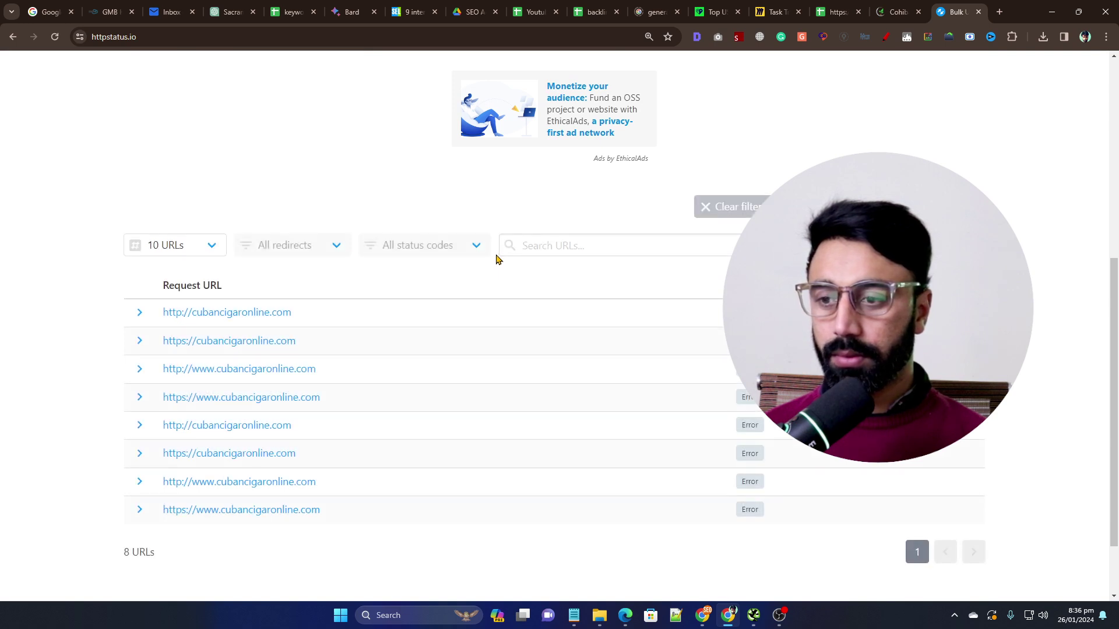
Copy both Cohiba URLs, reload httpstatus.io, paste the URLs into the empty form and check their status.
{"action": "scroll", "coordinate": [497, 260], "scroll_direction": "up", "scroll_amount": 6}
{"action": "left_click", "coordinate": [475, 212]}
{"action": "key", "text": "ctrl+a"}
{"action": "key", "text": "ctrl+c"}
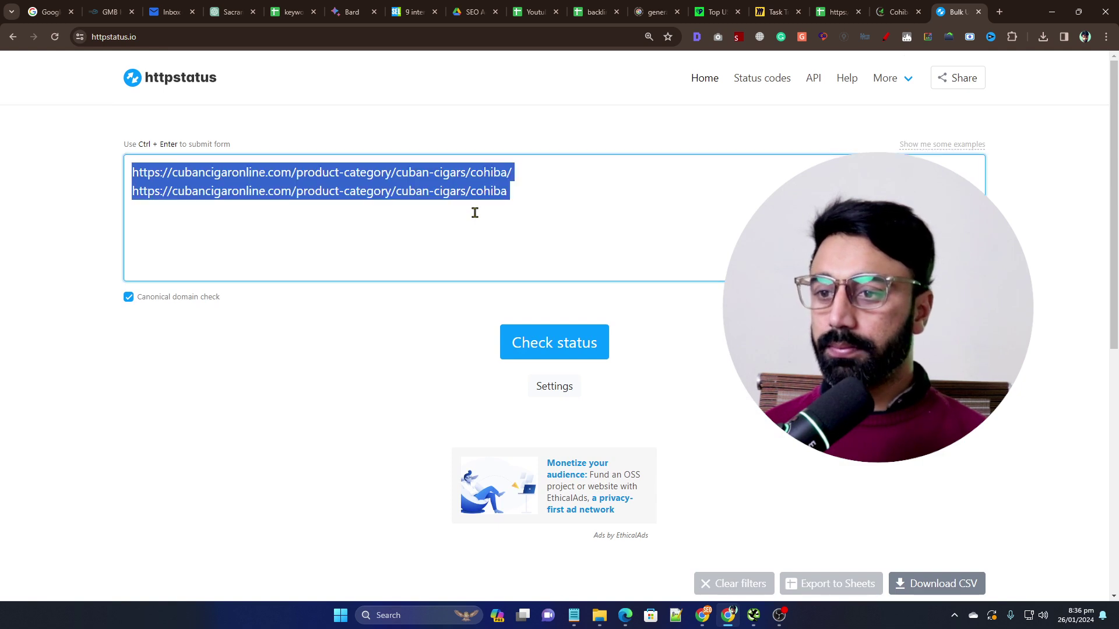
{"action": "left_click", "coordinate": [55, 37]}
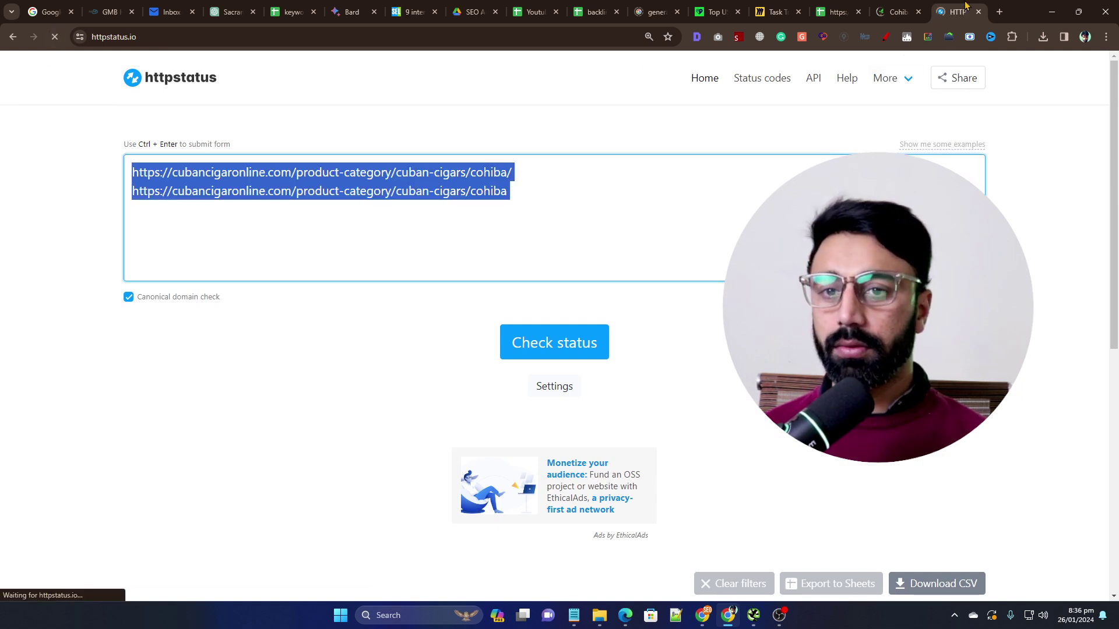
{"action": "left_click", "coordinate": [999, 12]}
{"action": "left_click", "coordinate": [900, 11]}
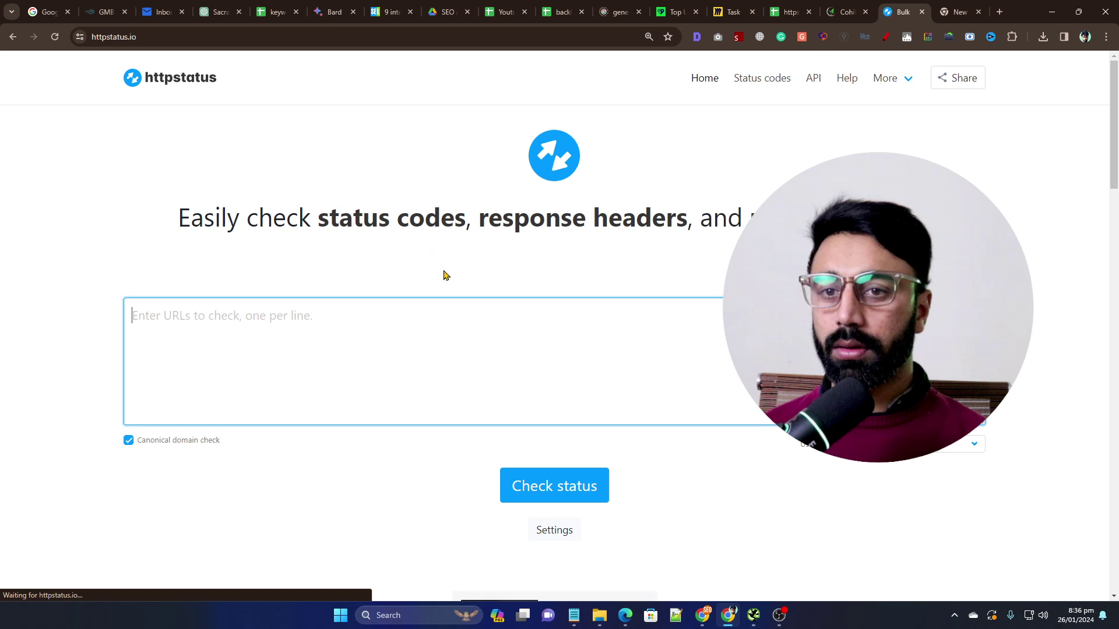
{"action": "key", "text": "ctrl+v"}
{"action": "left_click", "coordinate": [554, 491]}
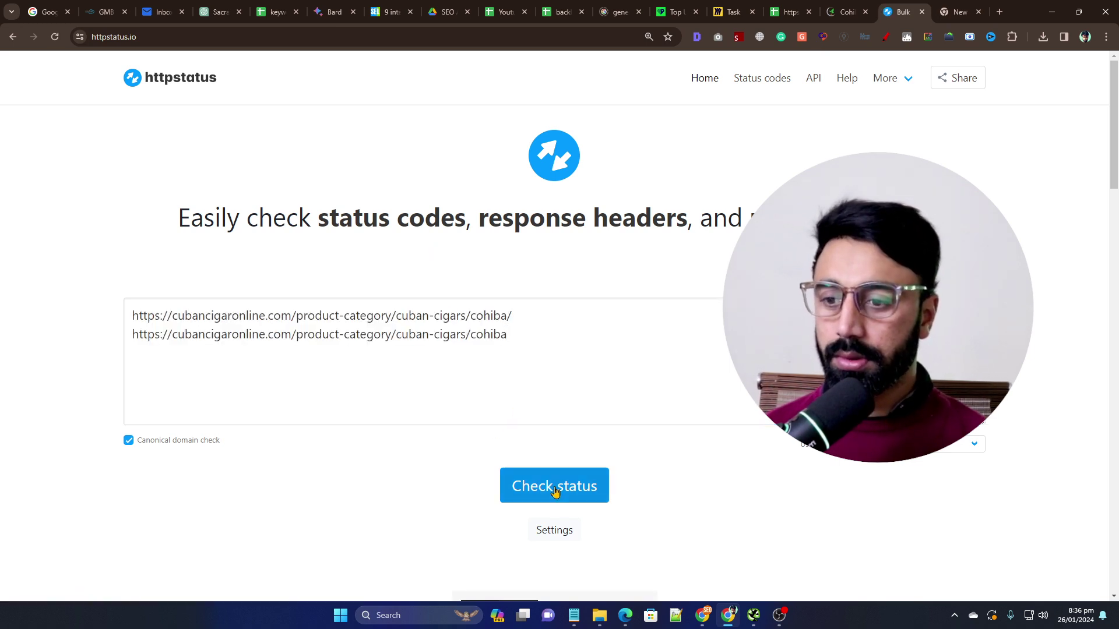
Look at the status results for the two Cohiba category URLs.
{"action": "triple_click", "coordinate": [578, 316]}
{"action": "left_click", "coordinate": [597, 314]}
{"action": "triple_click", "coordinate": [614, 315]}
{"action": "left_click", "coordinate": [617, 315]}
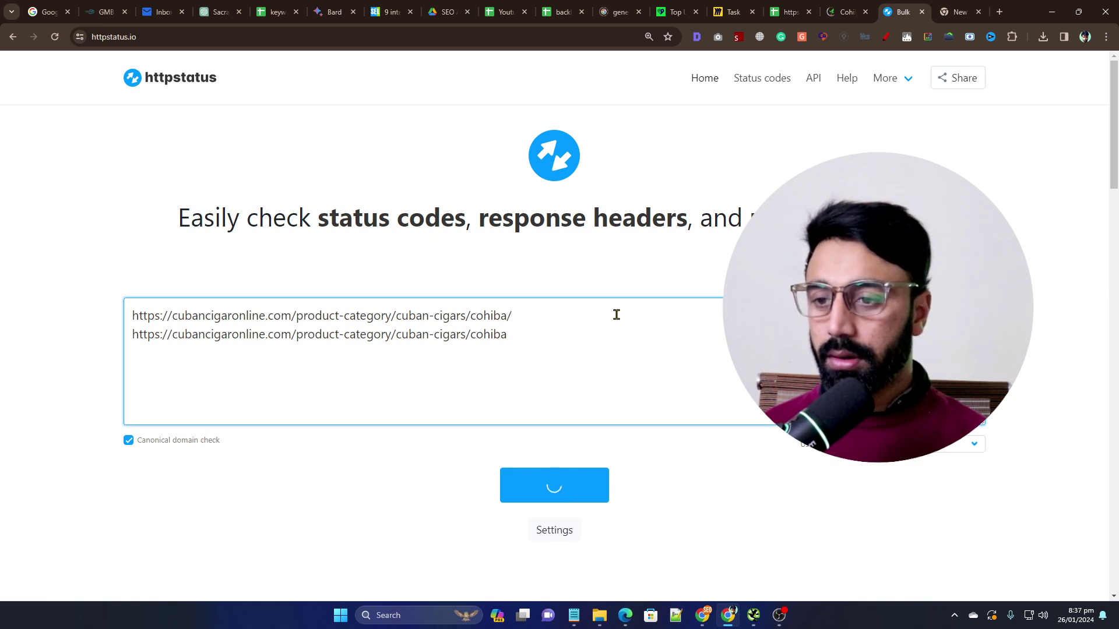
{"action": "scroll", "coordinate": [598, 307], "scroll_direction": "down", "scroll_amount": 4}
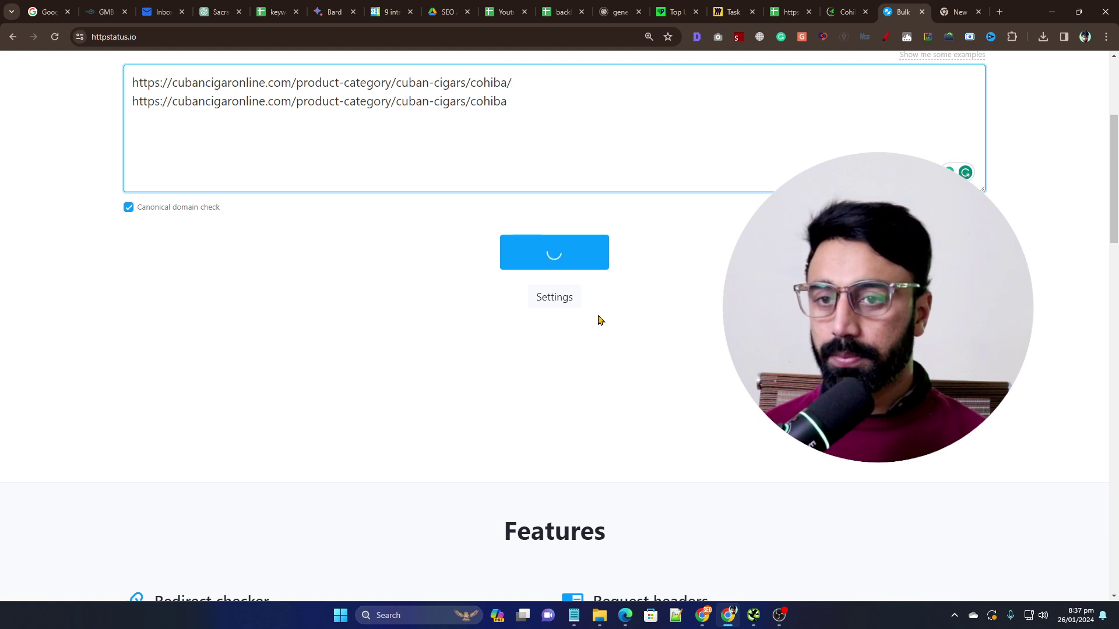
{"action": "scroll", "coordinate": [598, 318], "scroll_direction": "down", "scroll_amount": 5}
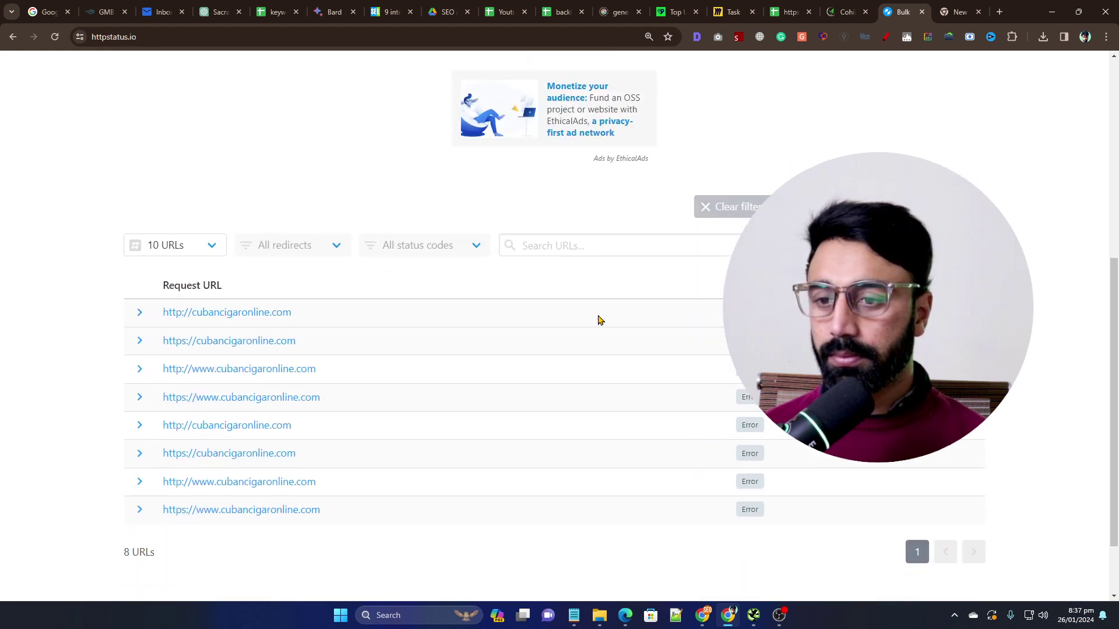
{"action": "scroll", "coordinate": [824, 78], "scroll_direction": "up", "scroll_amount": 6}
Return to the cigar shop tab and reload the Cohiba category URL without a trailing slash.
{"action": "left_click", "coordinate": [845, 12]}
{"action": "left_click", "coordinate": [900, 12]}
{"action": "left_click", "coordinate": [921, 12]}
{"action": "left_click", "coordinate": [845, 12]}
{"action": "double_click", "coordinate": [445, 43]}
{"action": "triple_click", "coordinate": [461, 37]}
{"action": "key", "text": "Return"}
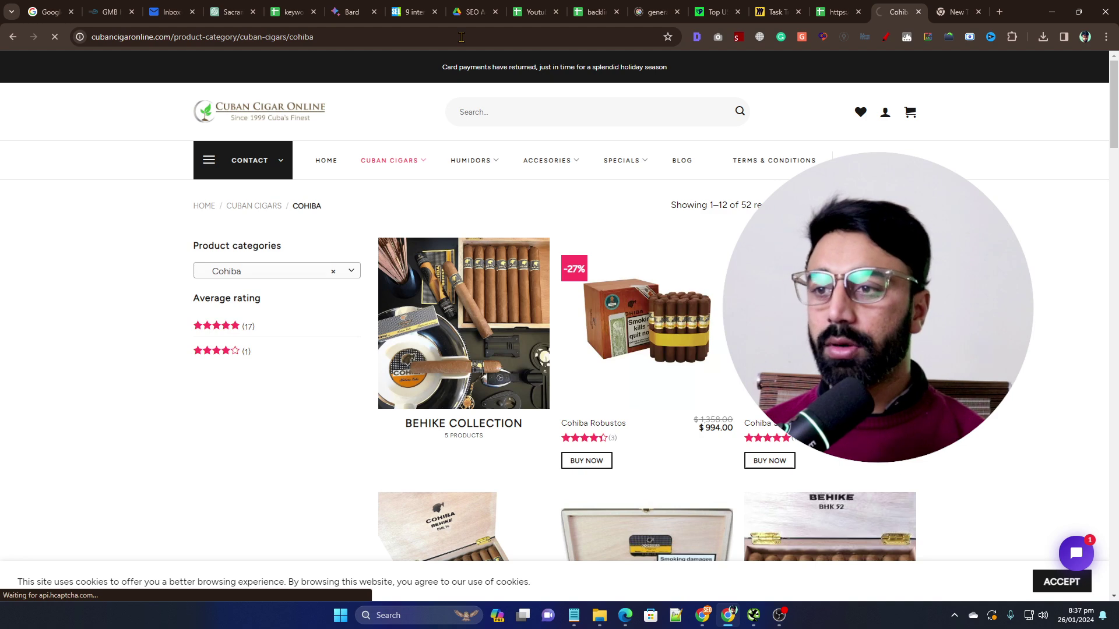
Load page 2 of the Cohiba category by extending its URL with /page/2.
{"action": "left_click", "coordinate": [449, 37]}
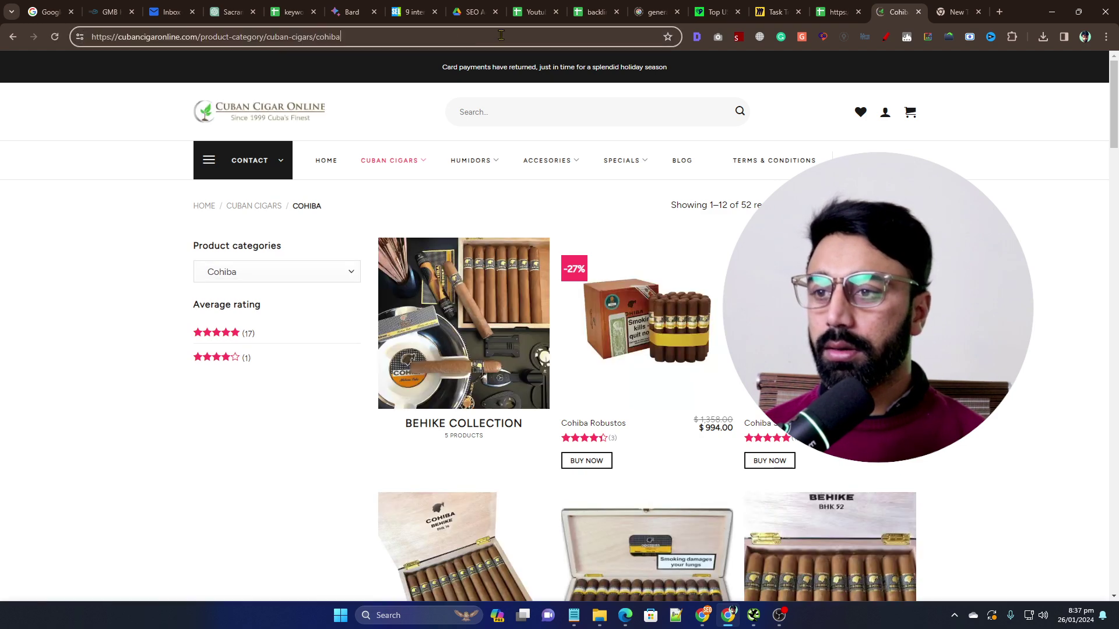
{"action": "left_click", "coordinate": [535, 37]}
{"action": "type", "text": "/page/2"}
{"action": "key", "text": "Return"}
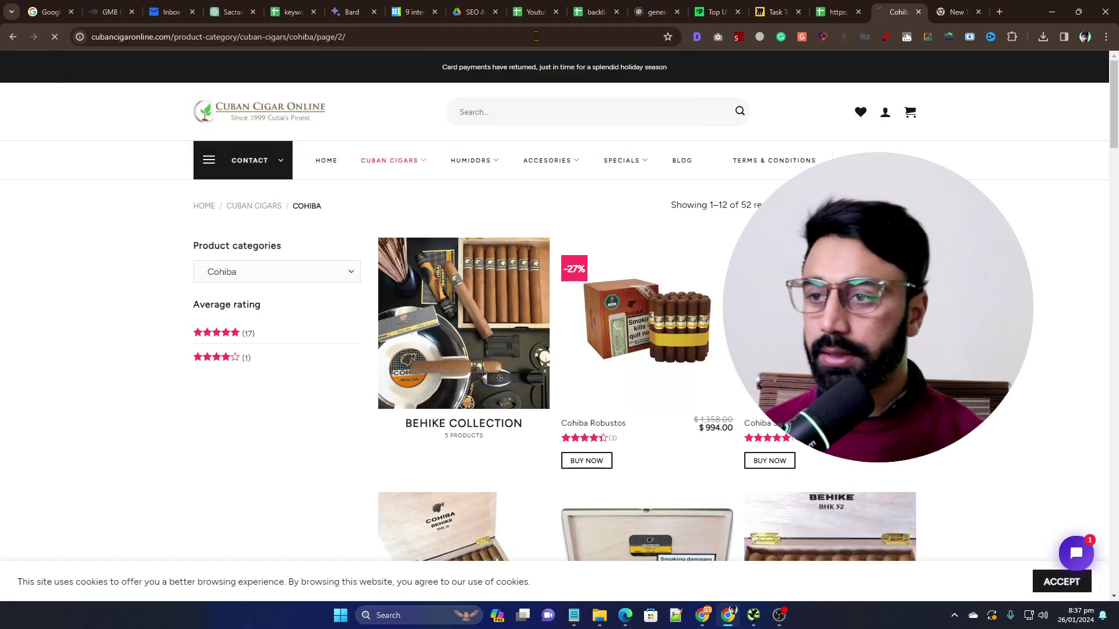
Remove the page/2 part from the URL and load the Cohiba category address ending in a trailing slash.
{"action": "left_click", "coordinate": [536, 37]}
{"action": "left_click", "coordinate": [517, 40]}
{"action": "key", "text": "BackSpace"}
{"action": "key", "text": "BackSpace"}
{"action": "key", "text": "BackSpace"}
{"action": "key", "text": "BackSpace"}
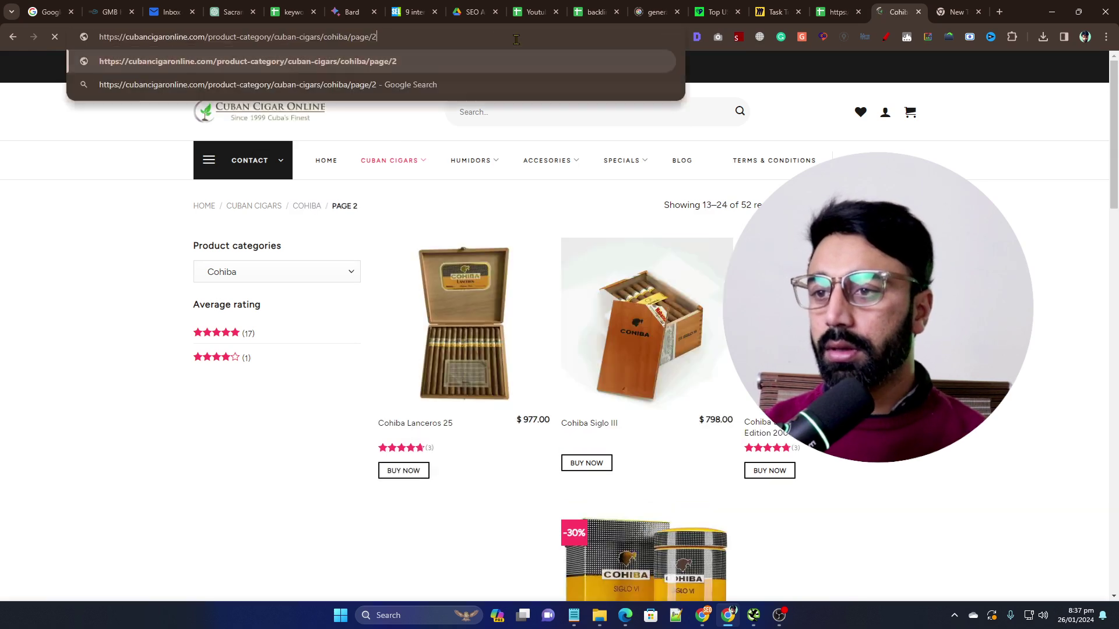
{"action": "key", "text": "BackSpace"}
{"action": "key", "text": "BackSpace"}
{"action": "key", "text": "BackSpace"}
{"action": "key", "text": "Return"}
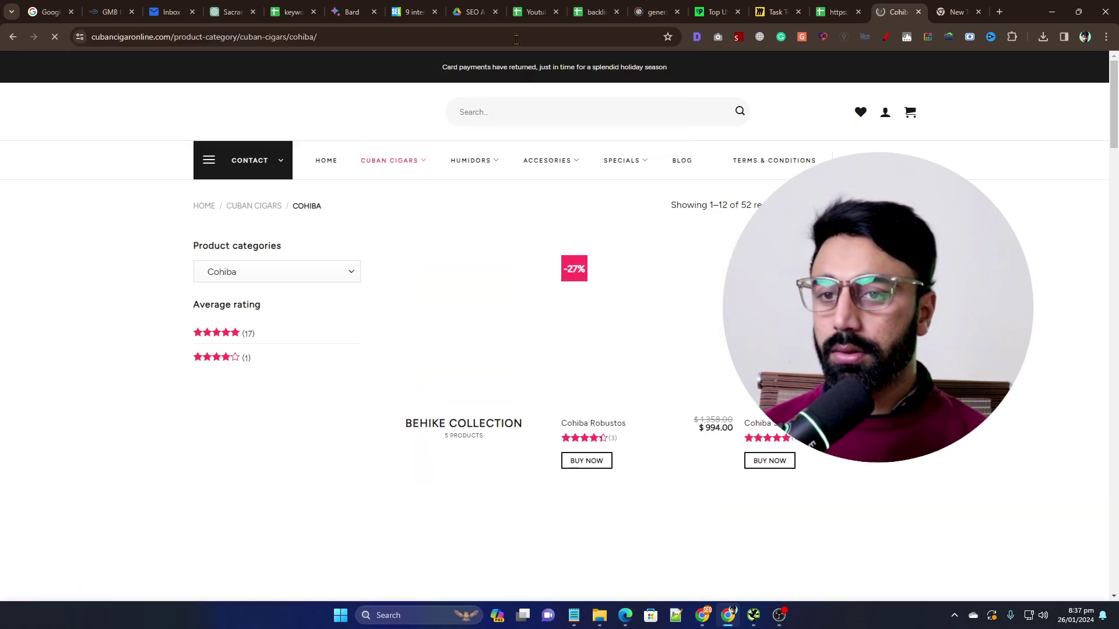
Return to the audit sheet and set the trailing slash URL structure item's result to Issues To Fix.
{"action": "left_click", "coordinate": [512, 40]}
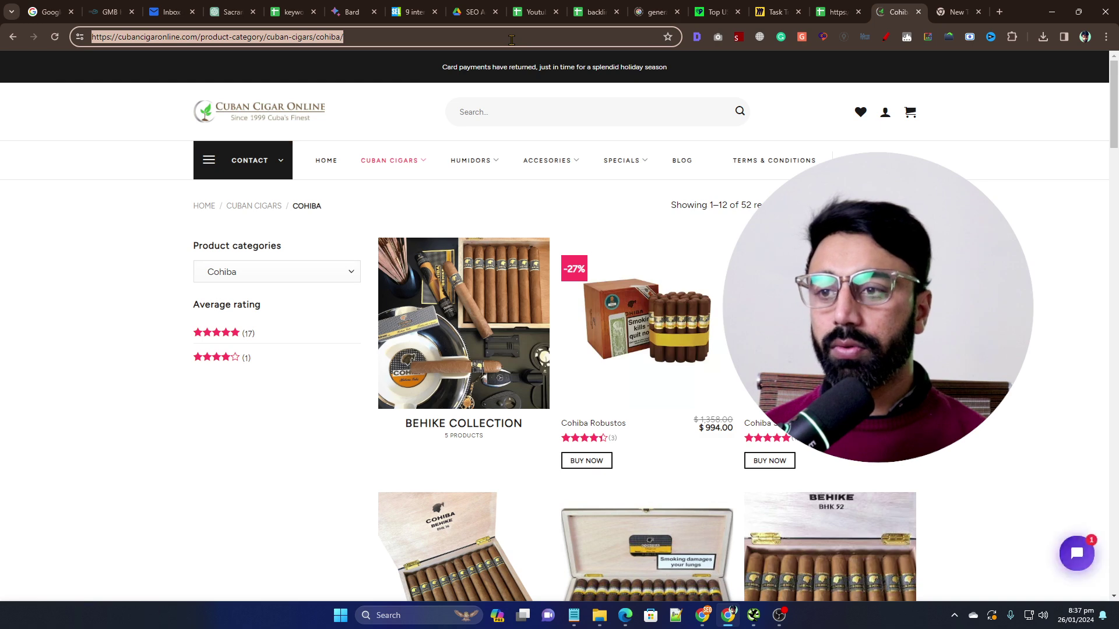
{"action": "left_click", "coordinate": [1051, 114]}
{"action": "left_click", "coordinate": [838, 10]}
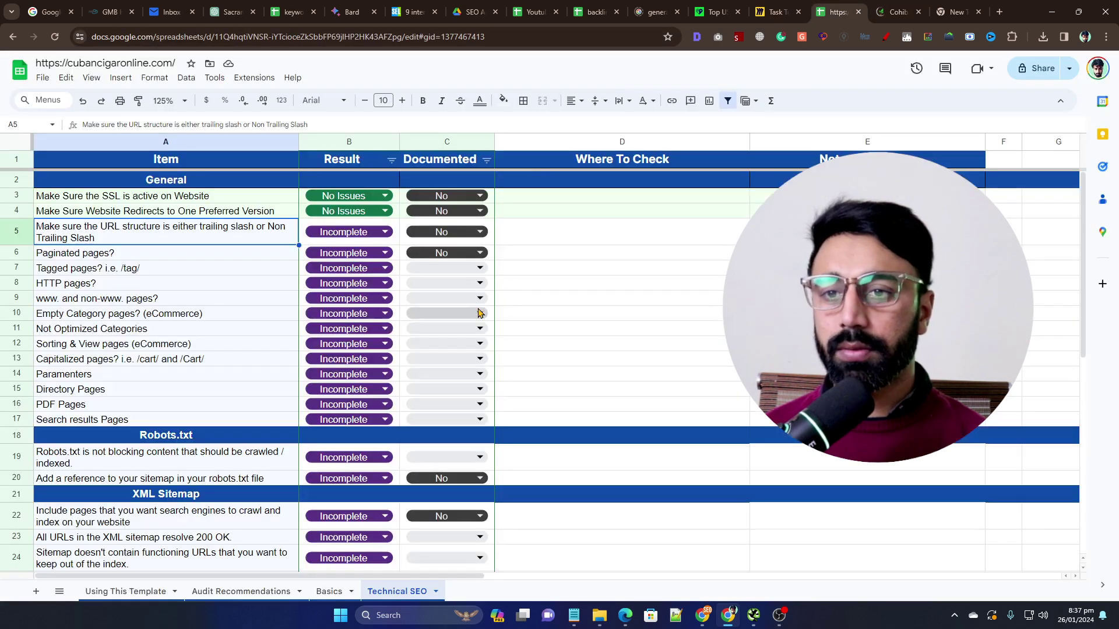
{"action": "left_click", "coordinate": [330, 243]}
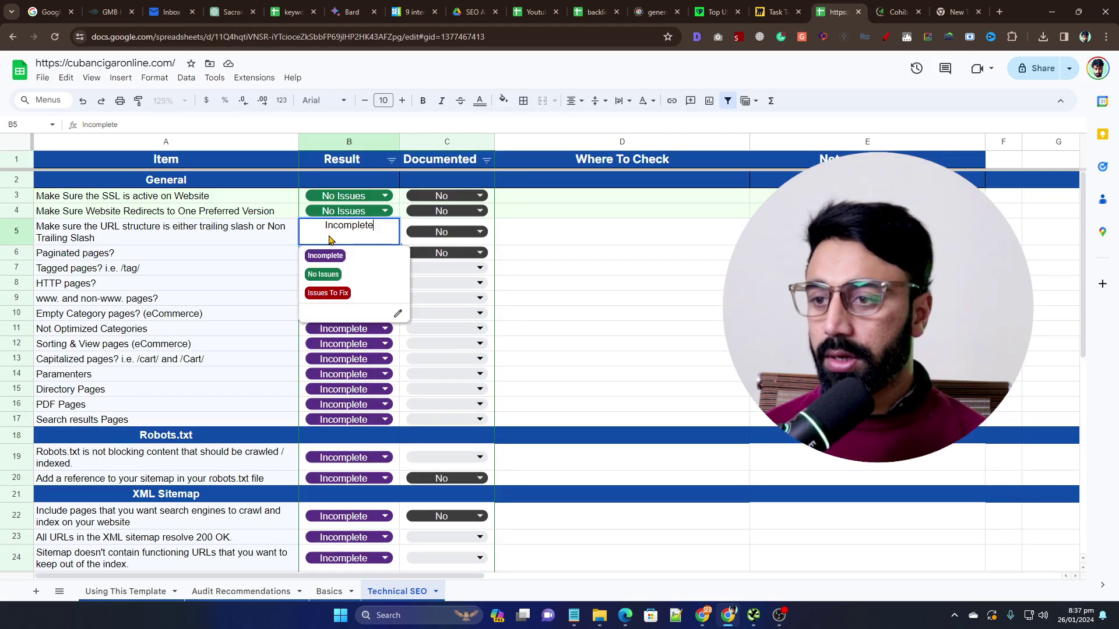
{"action": "left_click", "coordinate": [328, 293]}
{"action": "left_click", "coordinate": [585, 243]}
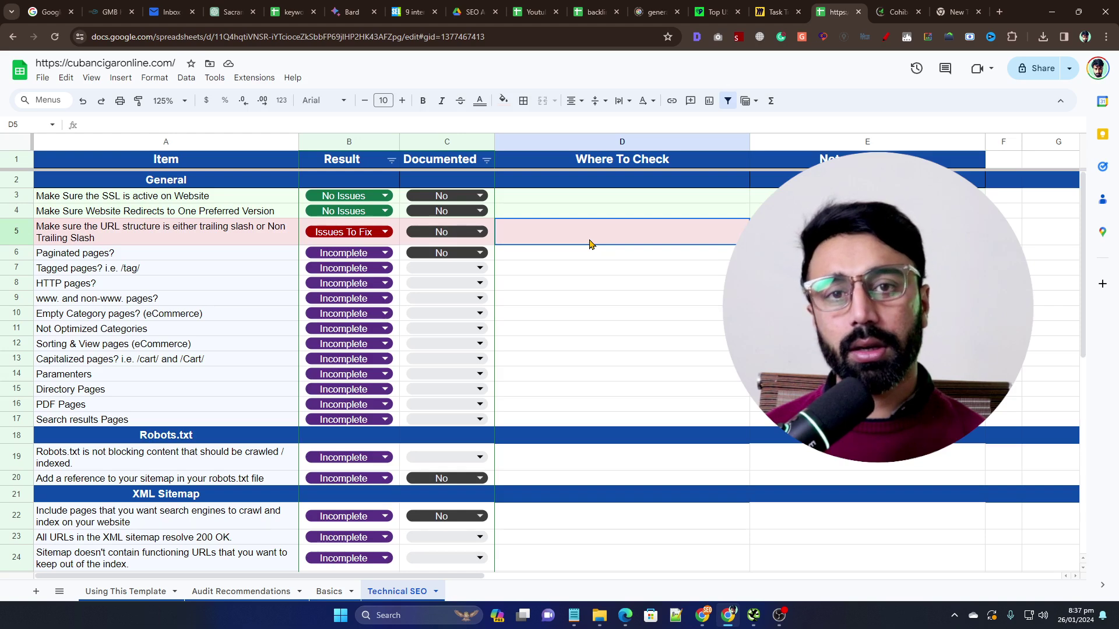
Move on to the Paginated pages item, return to the cigar shop tab and open the site's homepage.
{"action": "left_click", "coordinate": [170, 252]}
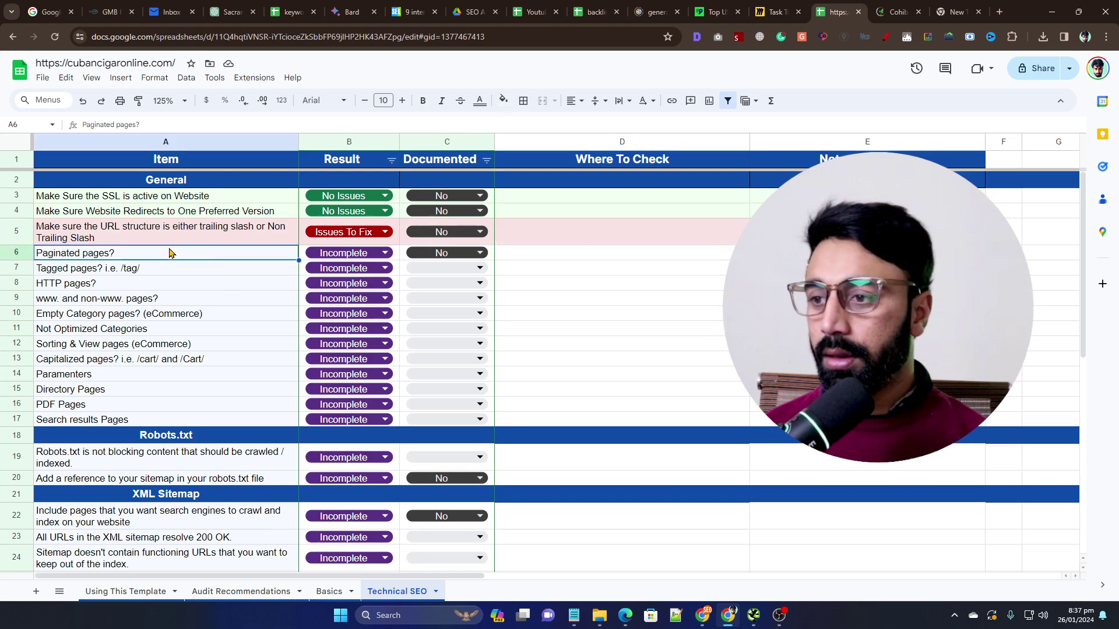
{"action": "left_click", "coordinate": [900, 8]}
{"action": "double_click", "coordinate": [417, 40]}
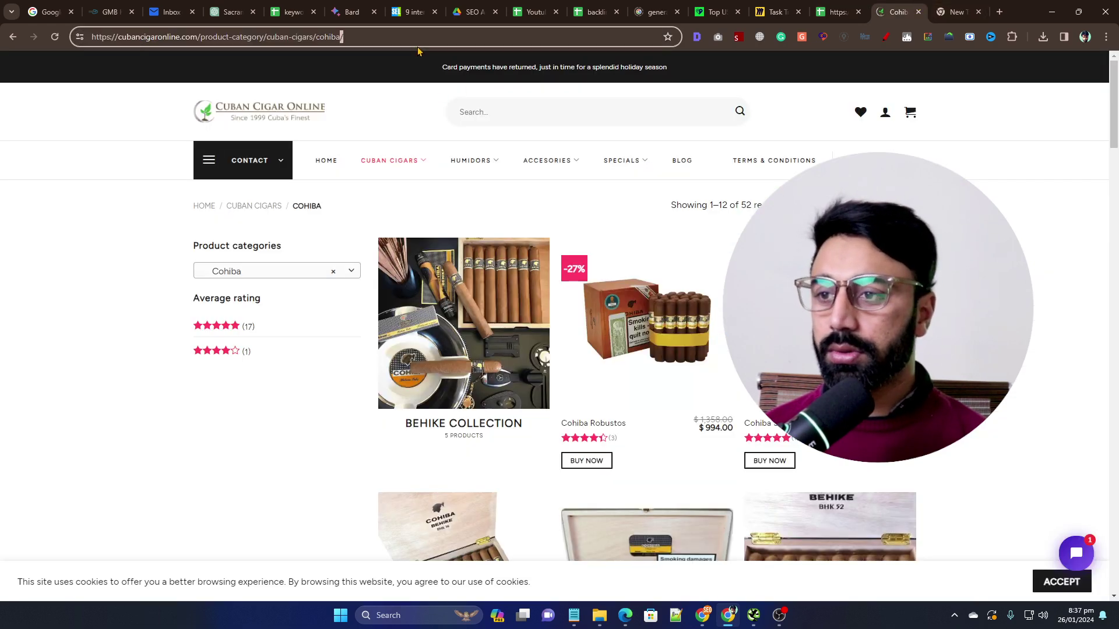
{"action": "left_click", "coordinate": [279, 111]}
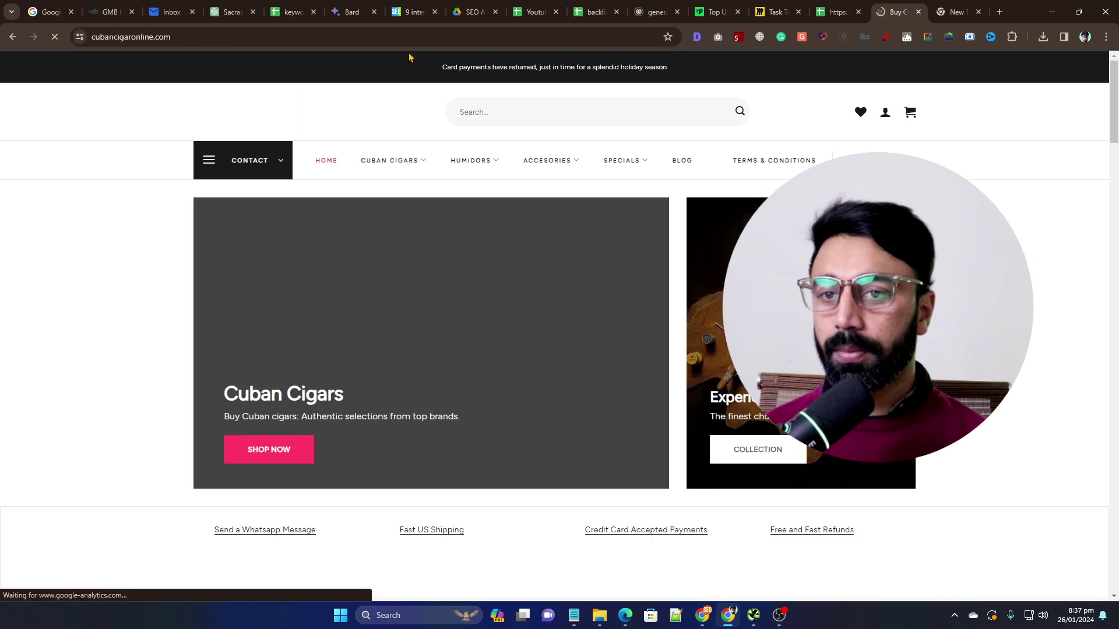
Search Google for site:cubancigaronline.com, reusing the domain in the shop's address.
{"action": "double_click", "coordinate": [405, 36]}
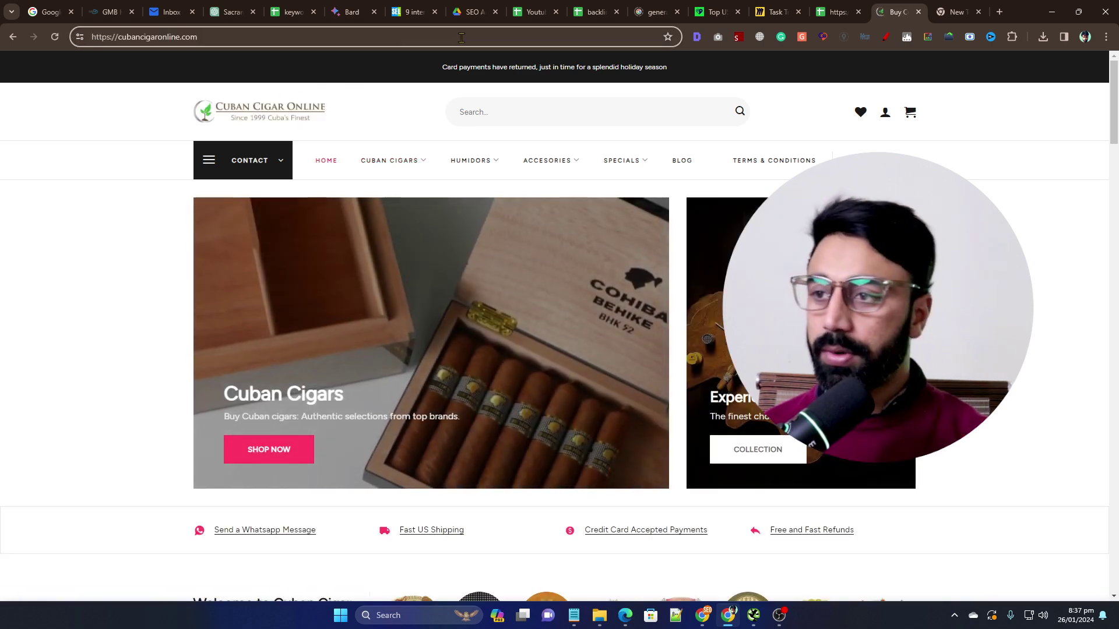
{"action": "key", "text": "shift+Right"}
{"action": "key", "text": "shift+Right"}
{"action": "key", "text": "shift+Right"}
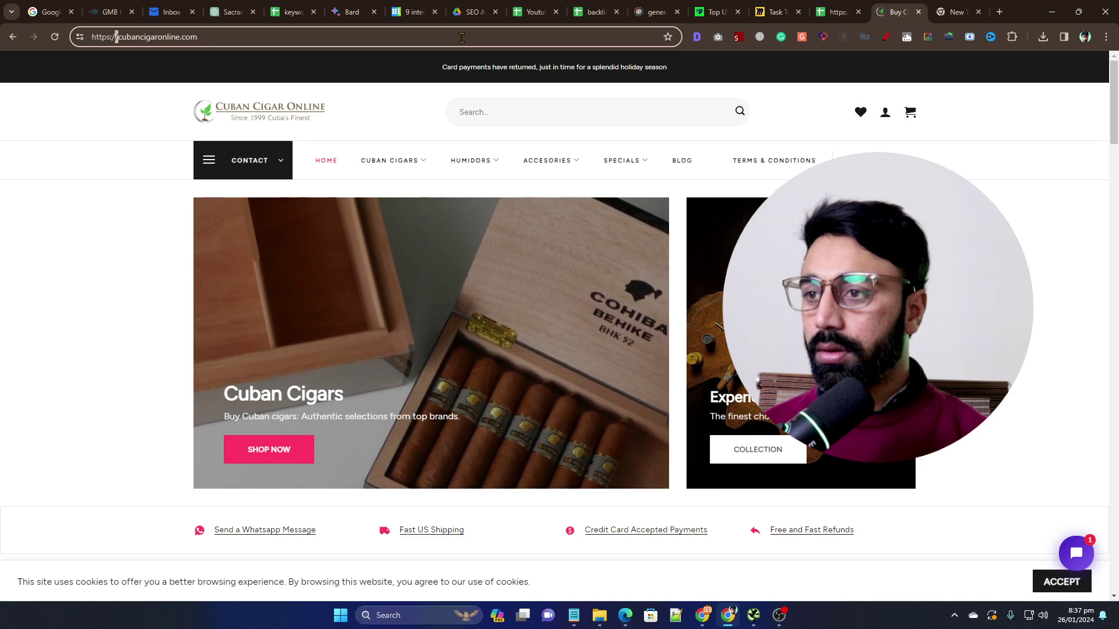
{"action": "key", "text": "shift+Home"}
{"action": "type", "text": "site:"}
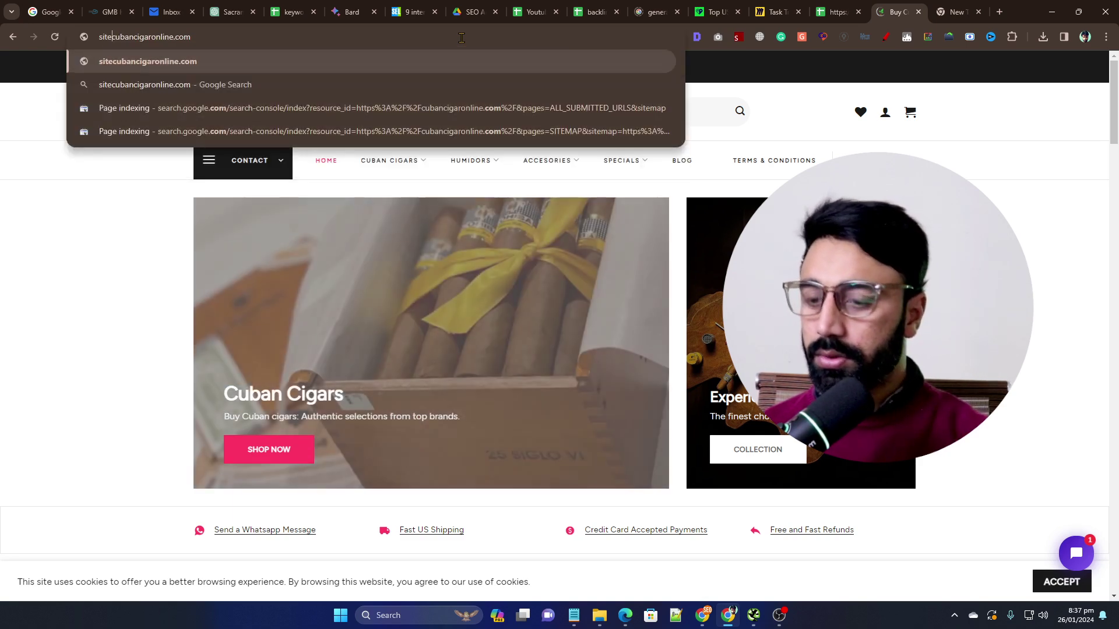
{"action": "key", "text": "Return"}
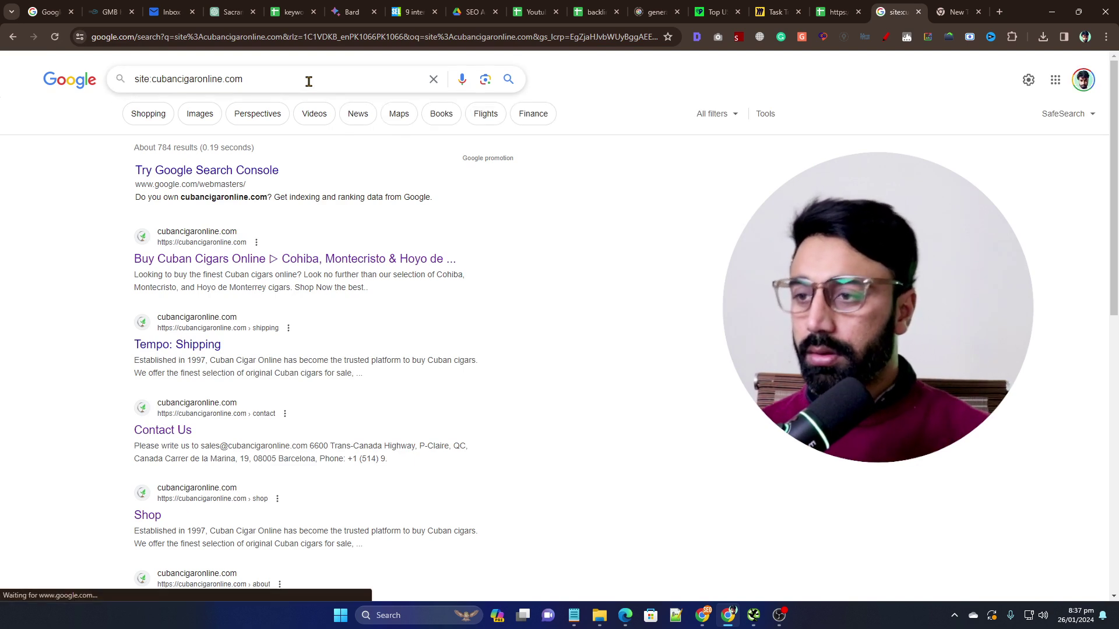
Enlarge the results page and narrow the search to site:cubancigaronline.com inurl:page.
{"action": "key", "text": "ctrl+plus"}
{"action": "key", "text": "ctrl+plus"}
{"action": "key", "text": "ctrl+plus"}
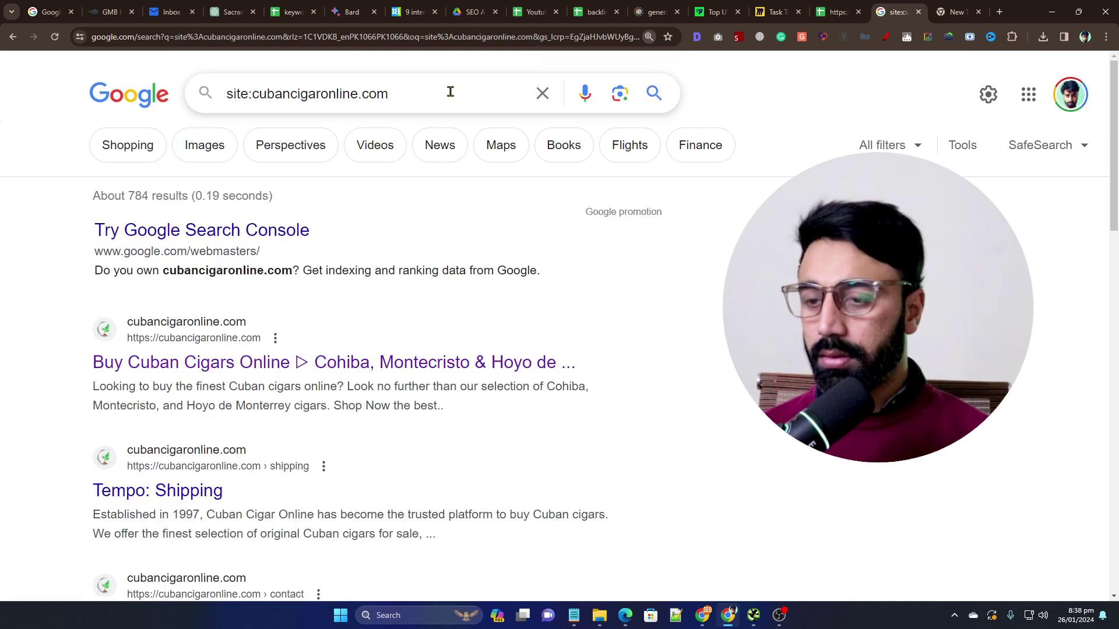
{"action": "type", "text": "nurl:page"}
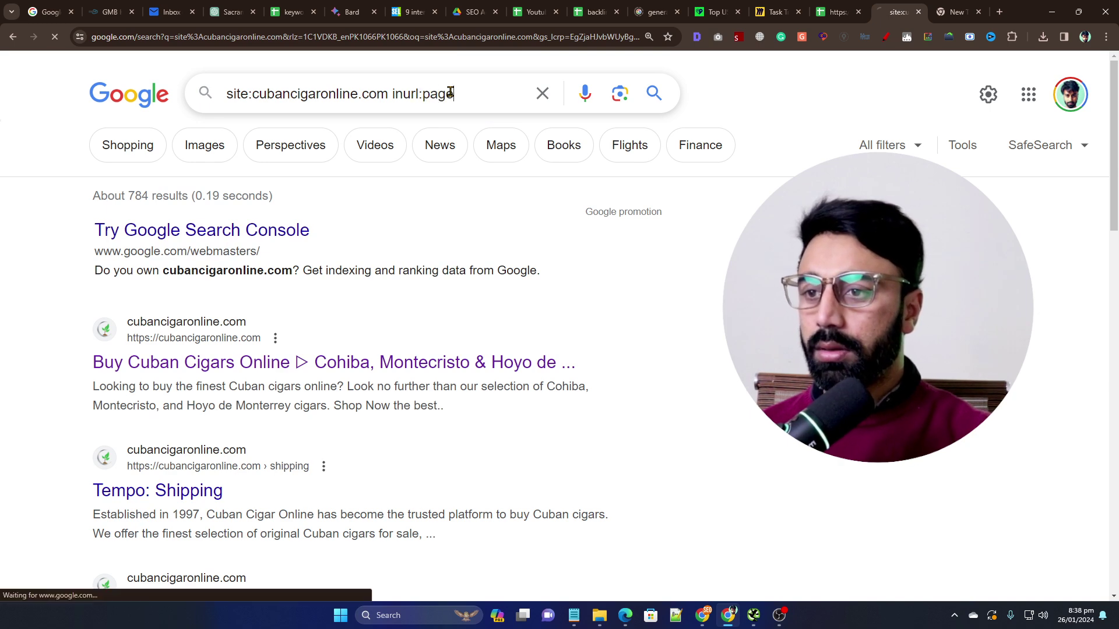
{"action": "key", "text": "Return"}
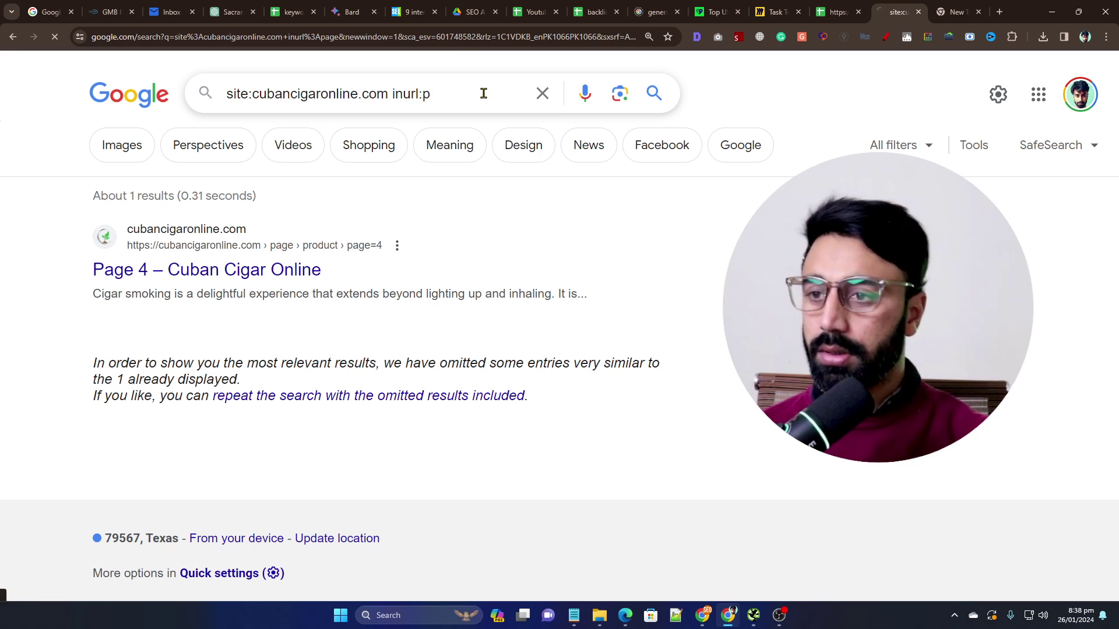
Look through the results for inurl:p, and search the site for inurl:page again.
{"action": "scroll", "coordinate": [412, 149], "scroll_direction": "down", "scroll_amount": 4}
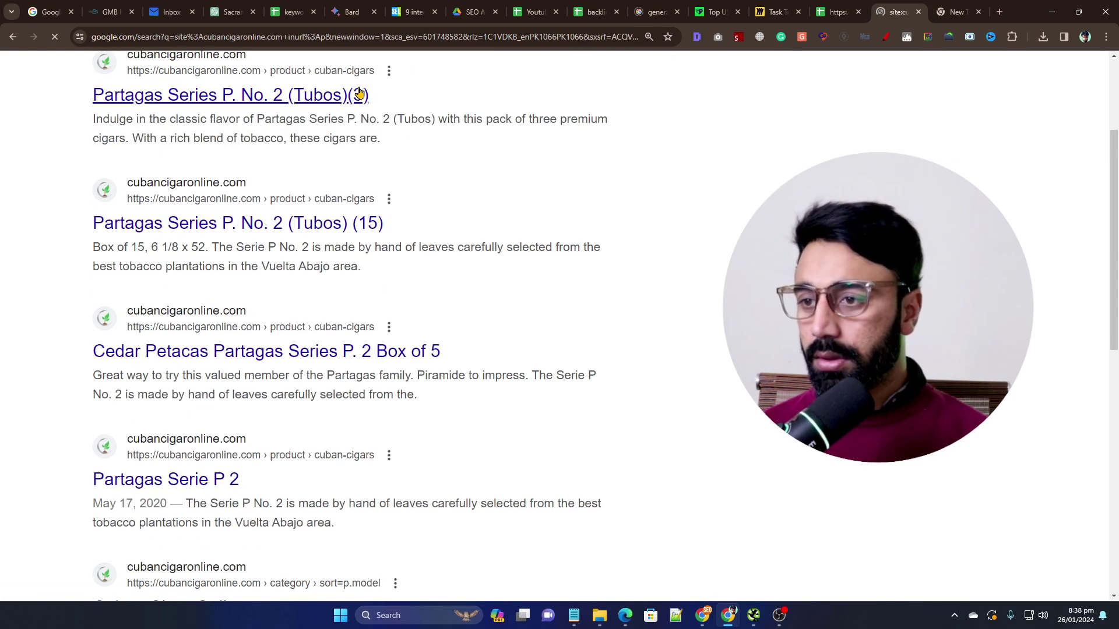
{"action": "scroll", "coordinate": [343, 211], "scroll_direction": "down", "scroll_amount": 5}
{"action": "scroll", "coordinate": [345, 142], "scroll_direction": "up", "scroll_amount": 8}
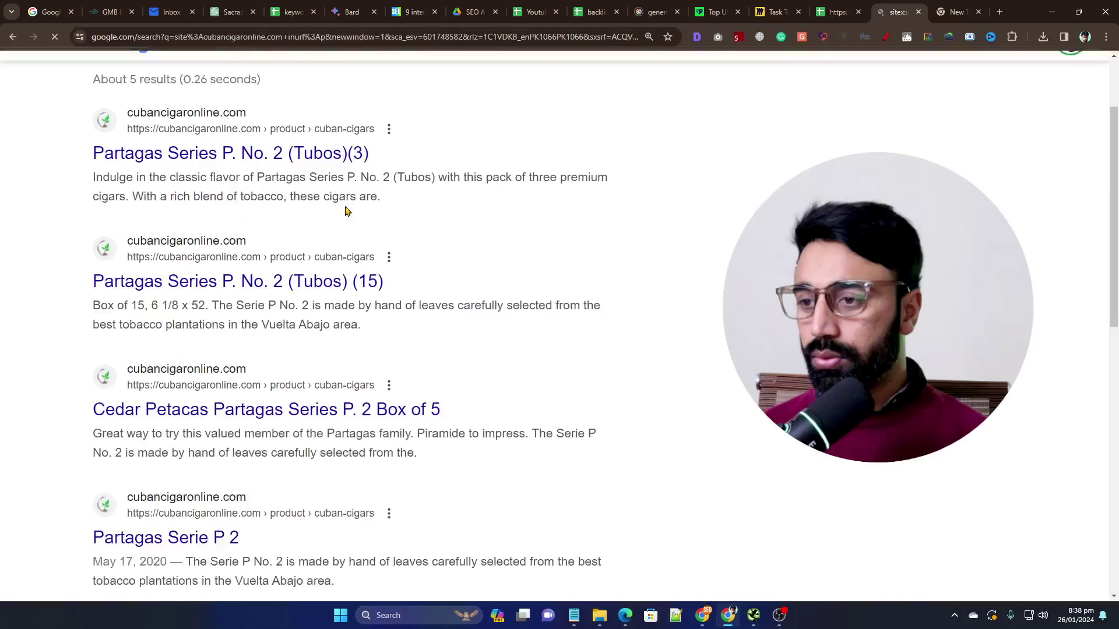
{"action": "key", "text": "BackSpace"}
{"action": "type", "text": "page"}
{"action": "key", "text": "Return"}
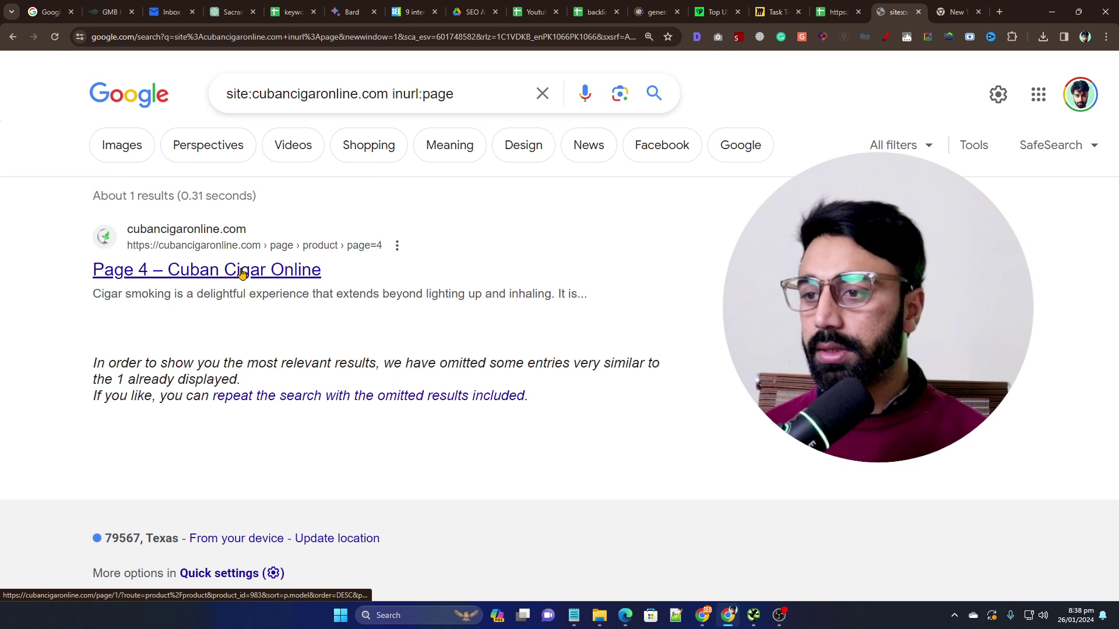
Open the Page 4 search result and look through the page's content.
{"action": "left_click", "coordinate": [241, 272]}
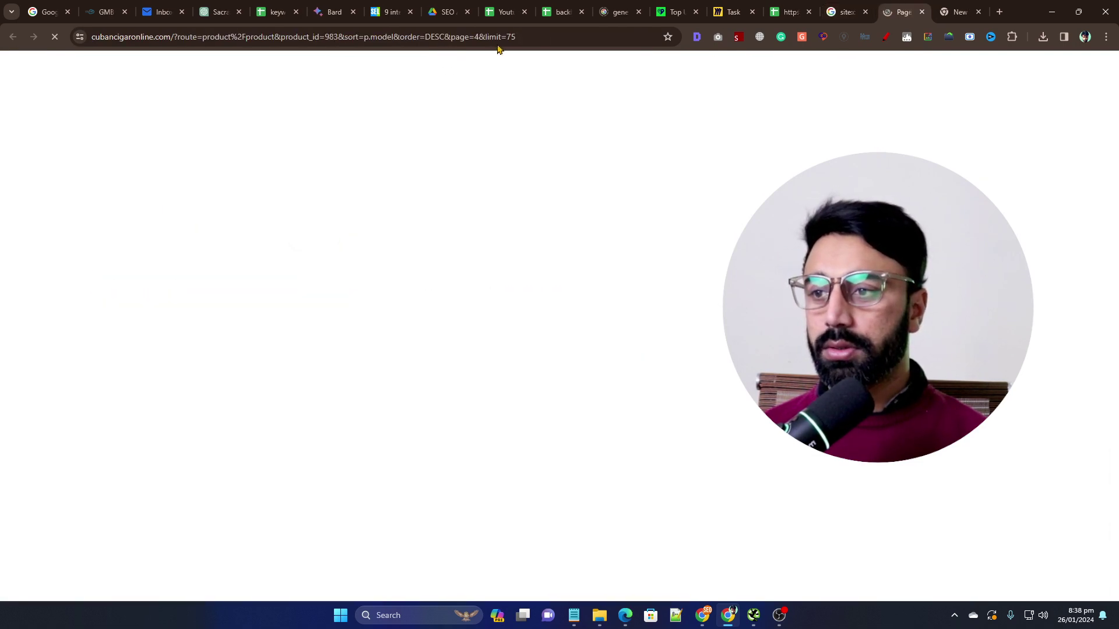
{"action": "scroll", "coordinate": [373, 180], "scroll_direction": "down", "scroll_amount": 15}
{"action": "scroll", "coordinate": [400, 170], "scroll_direction": "up", "scroll_amount": 6}
Return to the audit sheet and set the Paginated pages item's result to No Issues.
{"action": "key", "text": "ctrl+shift+Tab"}
{"action": "key", "text": "ctrl+shift+Tab"}
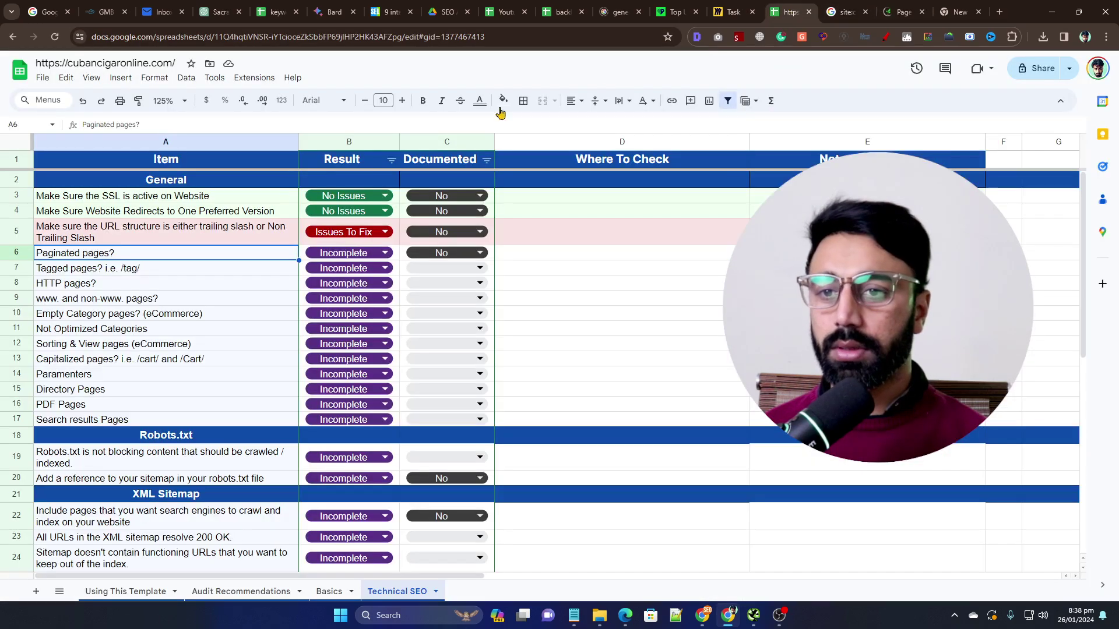
{"action": "left_click", "coordinate": [334, 254]}
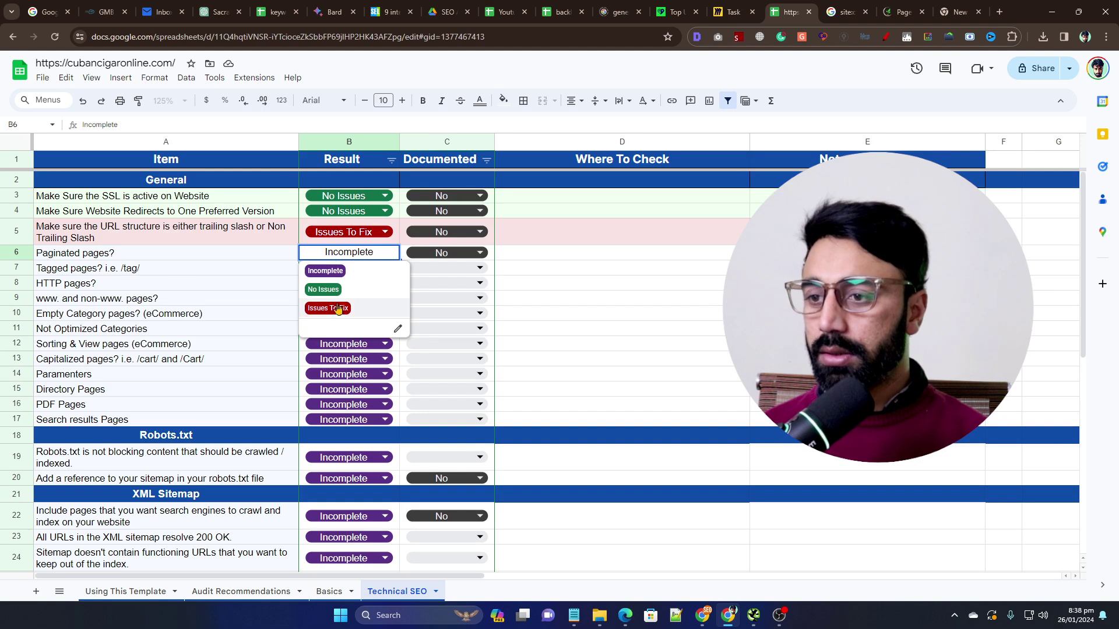
{"action": "left_click", "coordinate": [326, 285]}
{"action": "left_click", "coordinate": [608, 285]}
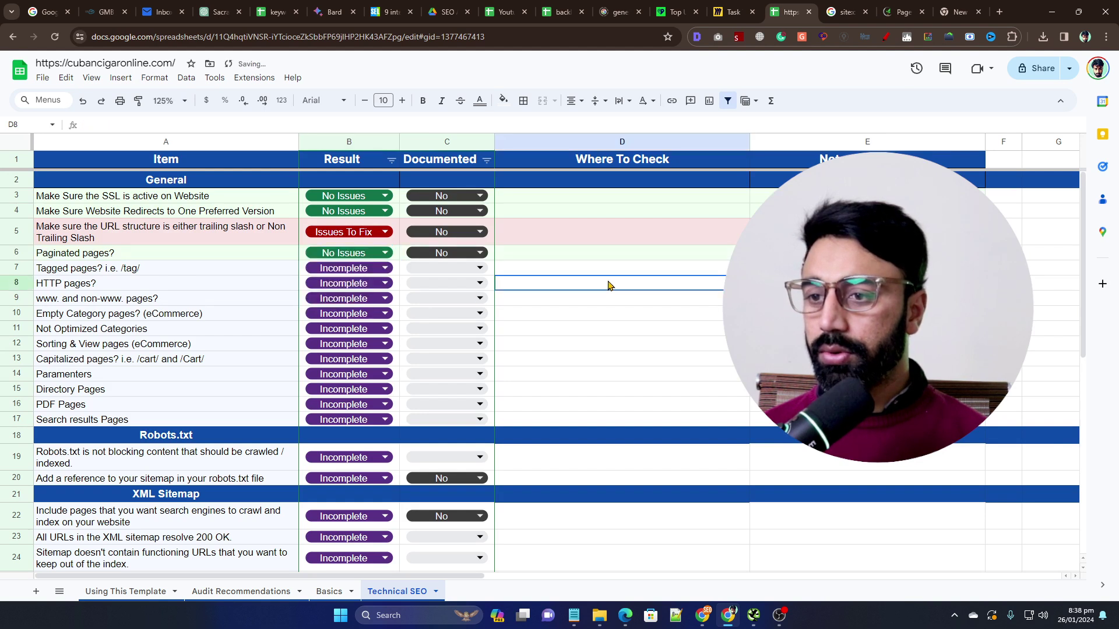
Move on to the Tagged pages item, close the shop's Page 4 tab and return to the Google results.
{"action": "left_click", "coordinate": [193, 269]}
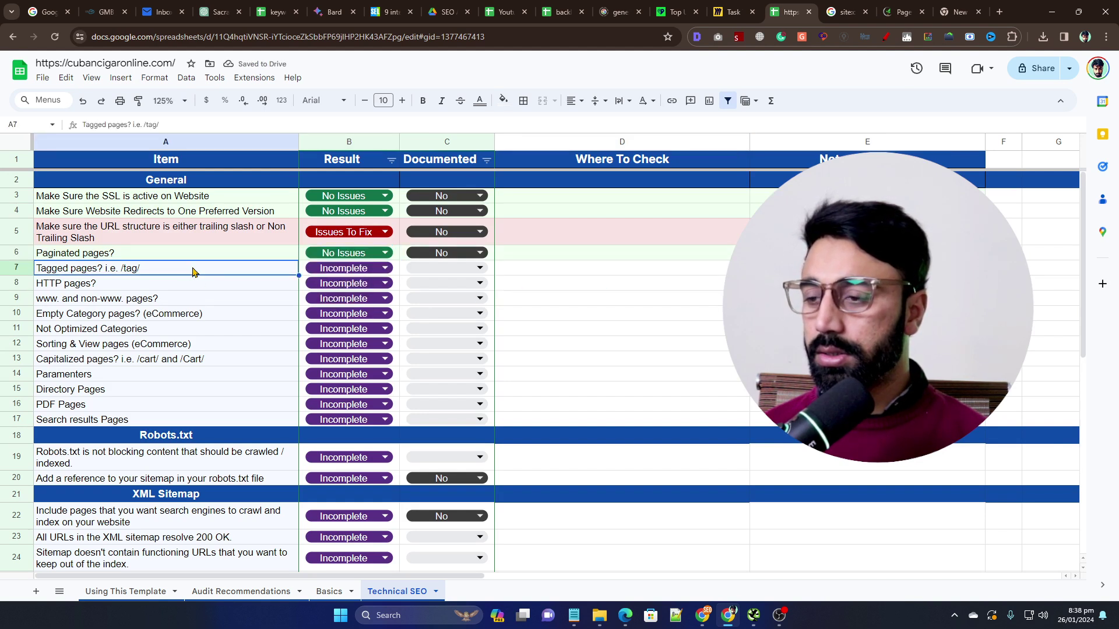
{"action": "left_click", "coordinate": [914, 14]}
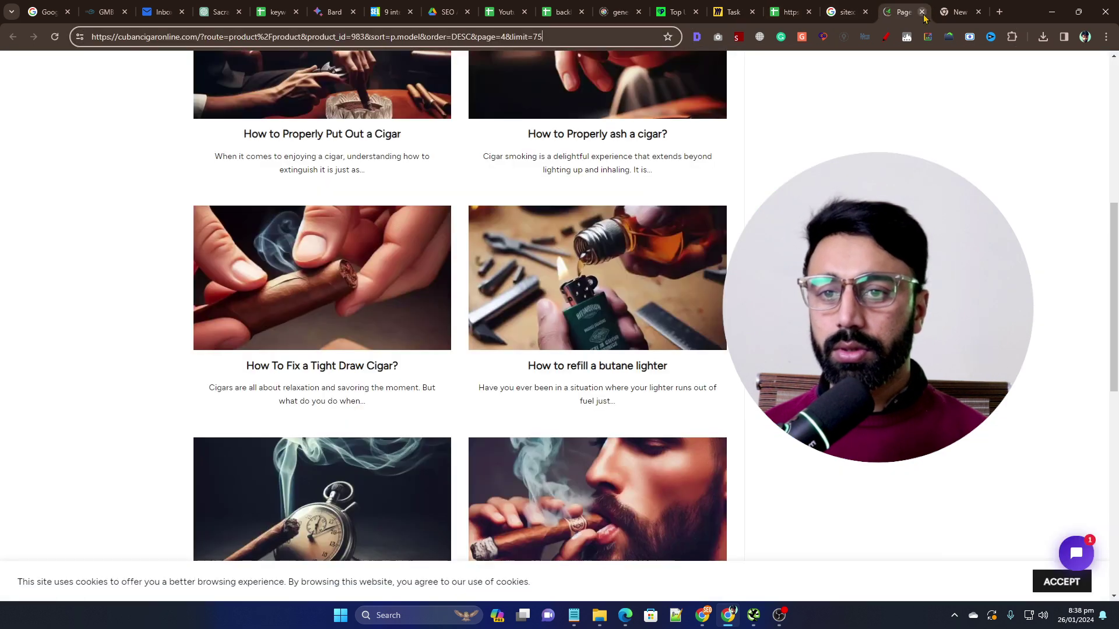
{"action": "left_click", "coordinate": [921, 12]}
{"action": "left_click", "coordinate": [848, 12]}
Change the Google query to site:cubancigaronline.com inurl:tag and run the search.
{"action": "left_click", "coordinate": [496, 95]}
{"action": "key", "text": "BackSpace"}
{"action": "key", "text": "BackSpace"}
{"action": "key", "text": "BackSpace"}
{"action": "key", "text": "BackSpace"}
{"action": "type", "text": "tag"}
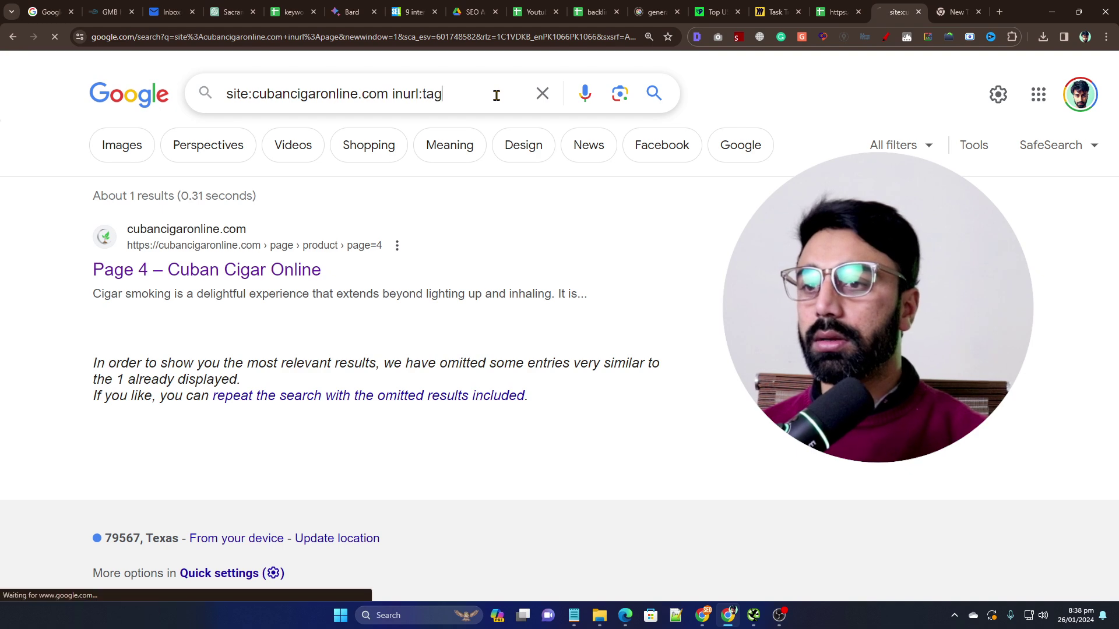
{"action": "key", "text": "Return"}
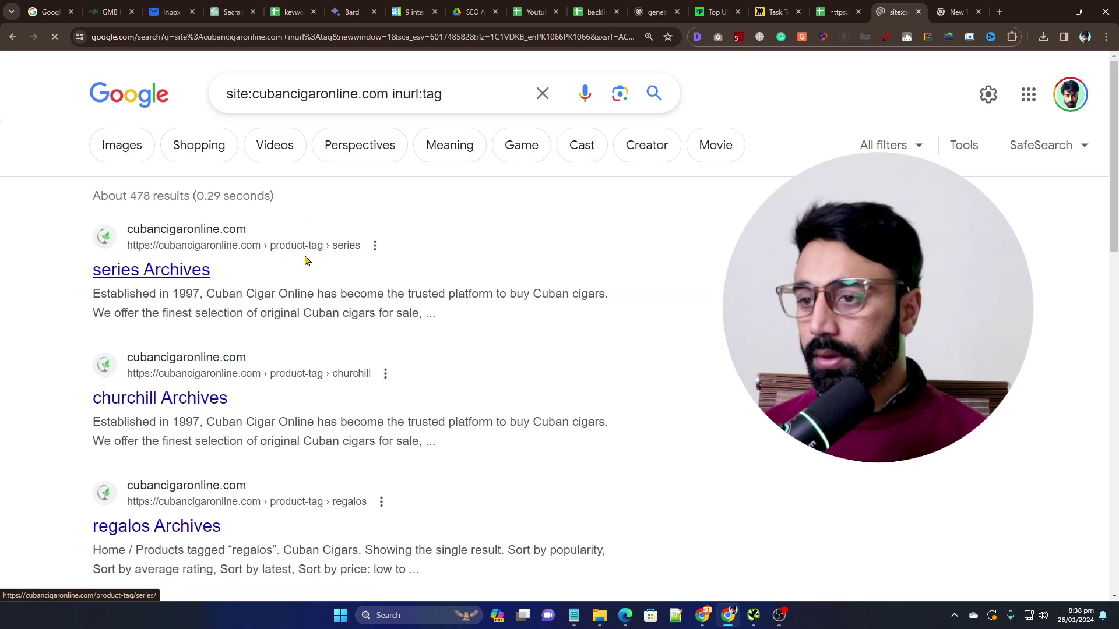
Look through the indexed product-tag results and open the series Archives result in a background tab.
{"action": "scroll", "coordinate": [322, 247], "scroll_direction": "down", "scroll_amount": 8}
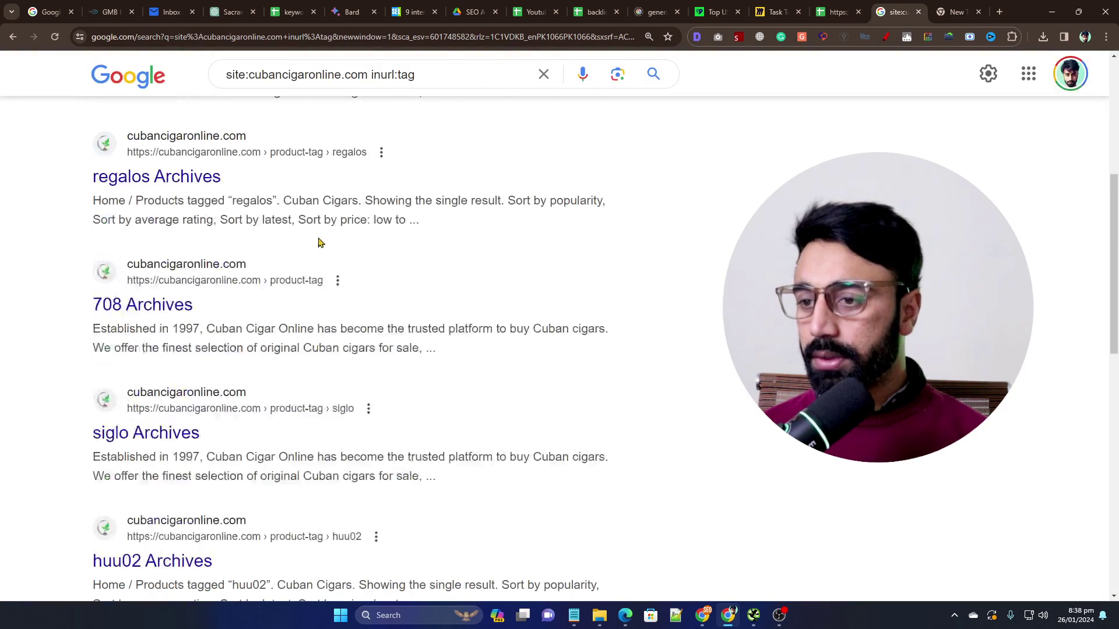
{"action": "scroll", "coordinate": [390, 221], "scroll_direction": "down", "scroll_amount": 2}
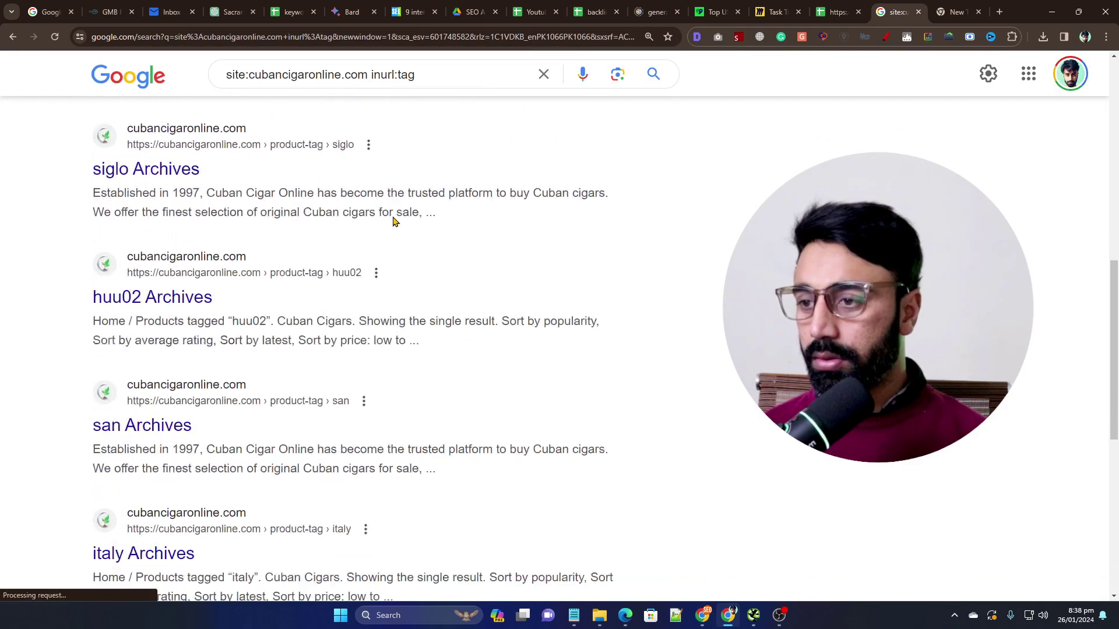
{"action": "scroll", "coordinate": [375, 229], "scroll_direction": "up", "scroll_amount": 8}
{"action": "scroll", "coordinate": [291, 239], "scroll_direction": "up", "scroll_amount": 3}
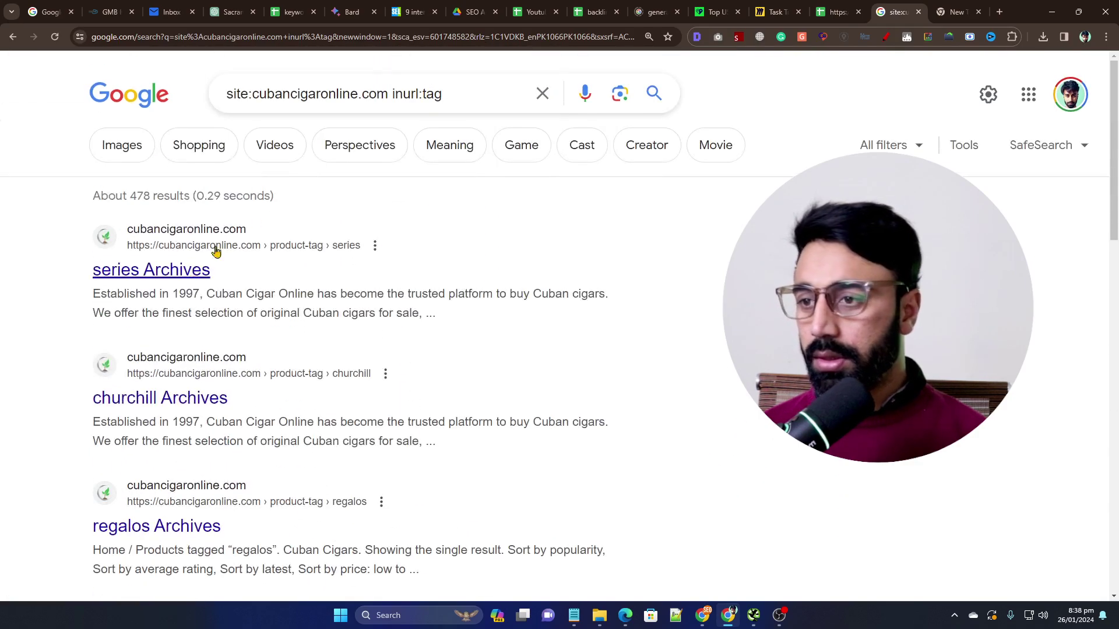
{"action": "middle_click", "coordinate": [175, 270]}
Look through the remaining product-tag results and load more of them.
{"action": "scroll", "coordinate": [349, 222], "scroll_direction": "down", "scroll_amount": 5}
{"action": "scroll", "coordinate": [345, 198], "scroll_direction": "down", "scroll_amount": 9}
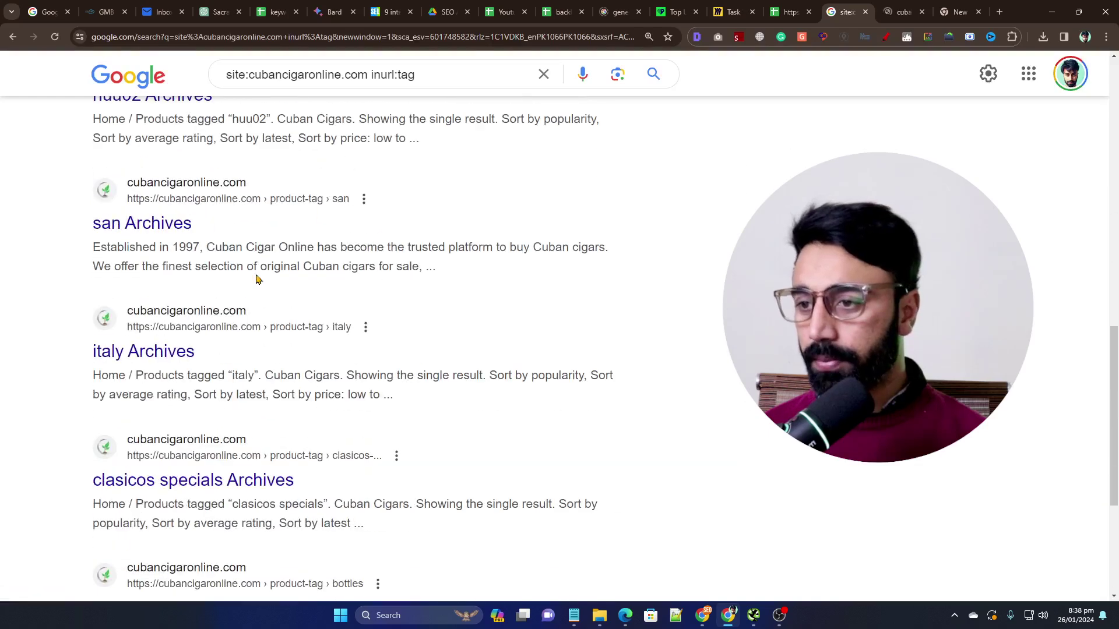
{"action": "scroll", "coordinate": [321, 330], "scroll_direction": "down", "scroll_amount": 2}
{"action": "right_click", "coordinate": [318, 330]}
{"action": "scroll", "coordinate": [408, 361], "scroll_direction": "down", "scroll_amount": 3}
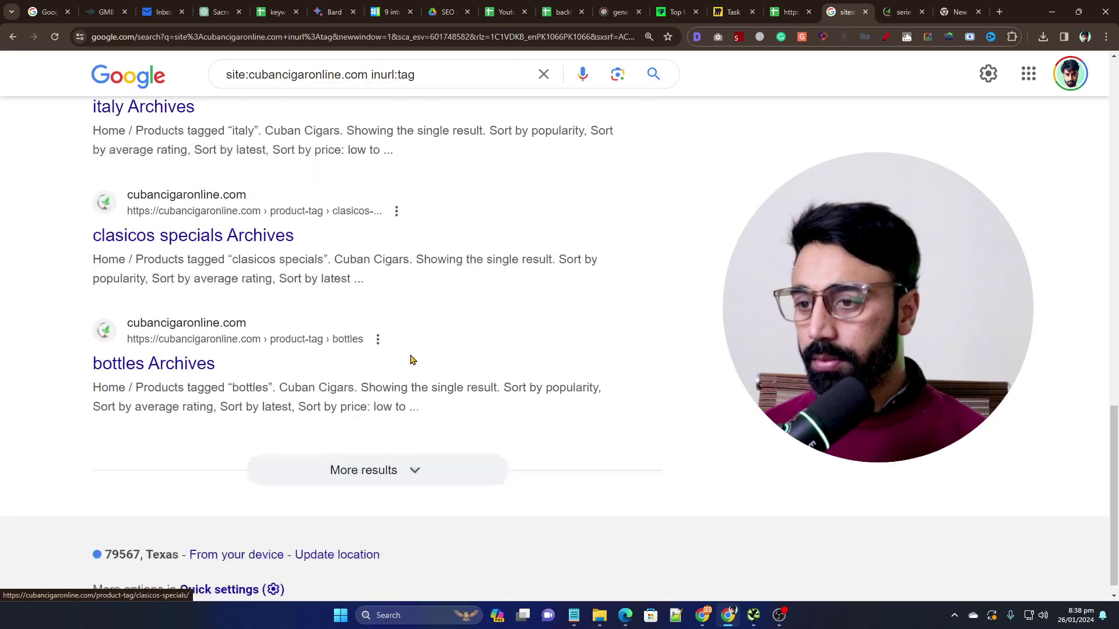
{"action": "left_click", "coordinate": [423, 461]}
{"action": "scroll", "coordinate": [419, 305], "scroll_direction": "down", "scroll_amount": 3}
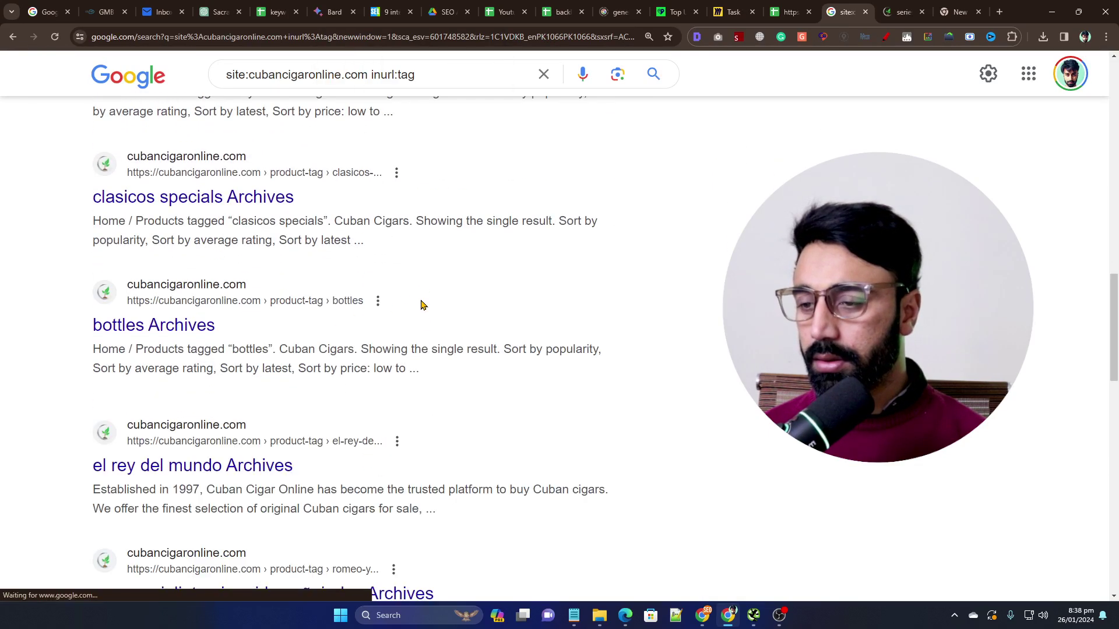
Switch to the series product-tag page and examine its heading, result count and product listing for content.
{"action": "left_click", "coordinate": [904, 12]}
{"action": "scroll", "coordinate": [477, 198], "scroll_direction": "down", "scroll_amount": 4}
{"action": "scroll", "coordinate": [477, 216], "scroll_direction": "up", "scroll_amount": 4}
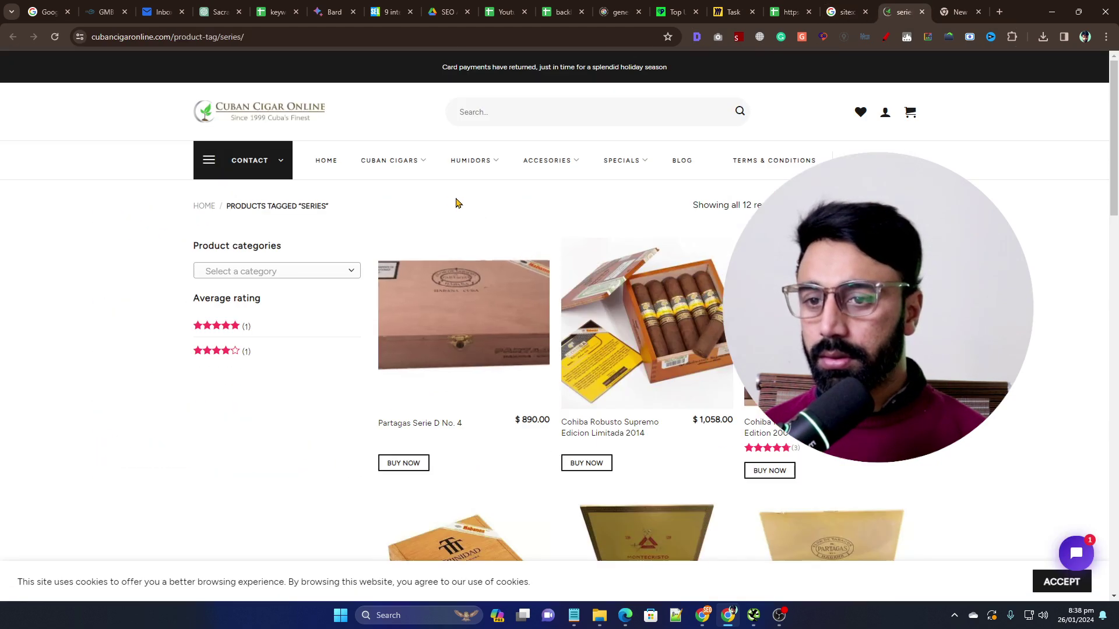
{"action": "mouse_move", "coordinate": [393, 158]}
{"action": "scroll", "coordinate": [445, 169], "scroll_direction": "down", "scroll_amount": 15}
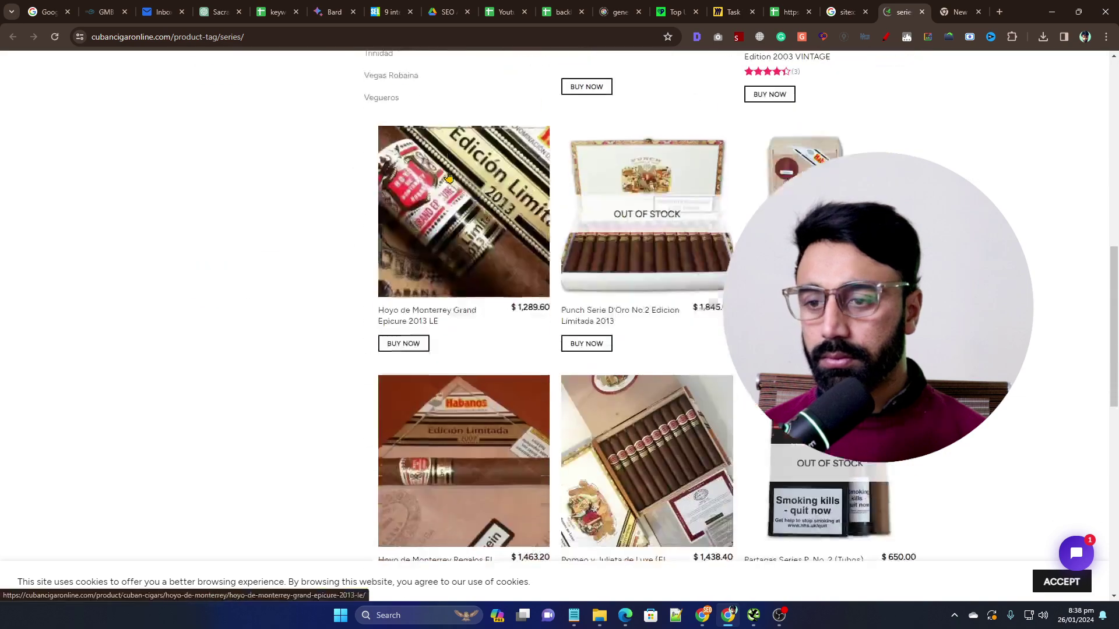
{"action": "scroll", "coordinate": [445, 181], "scroll_direction": "up", "scroll_amount": 15}
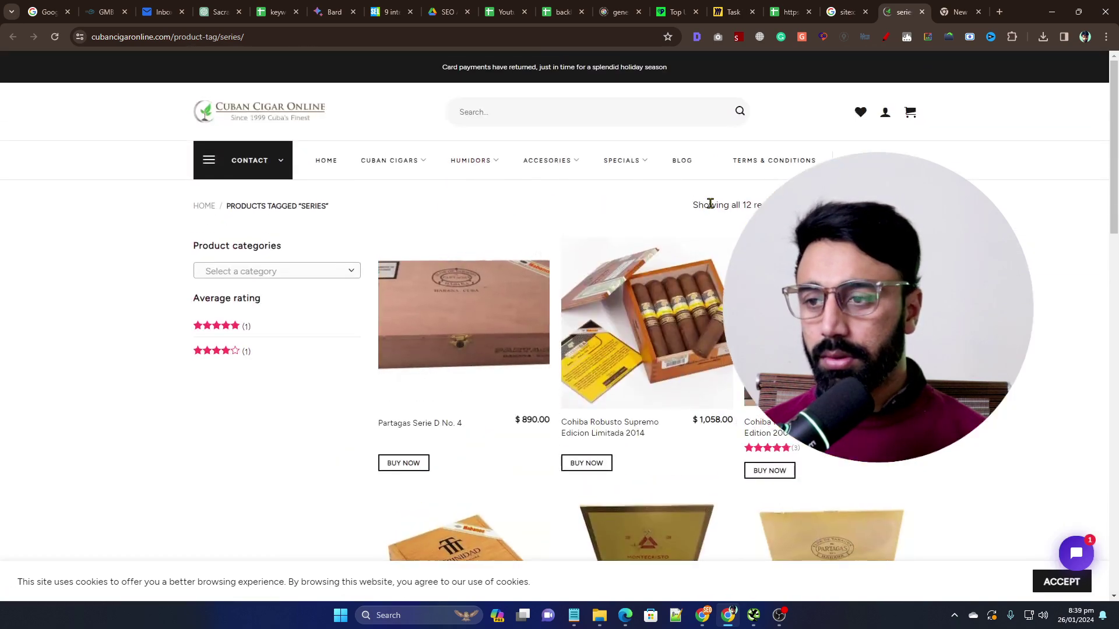
{"action": "triple_click", "coordinate": [710, 202]}
{"action": "left_click", "coordinate": [338, 210]}
{"action": "left_click", "coordinate": [482, 209]}
{"action": "scroll", "coordinate": [417, 215], "scroll_direction": "down", "scroll_amount": 13}
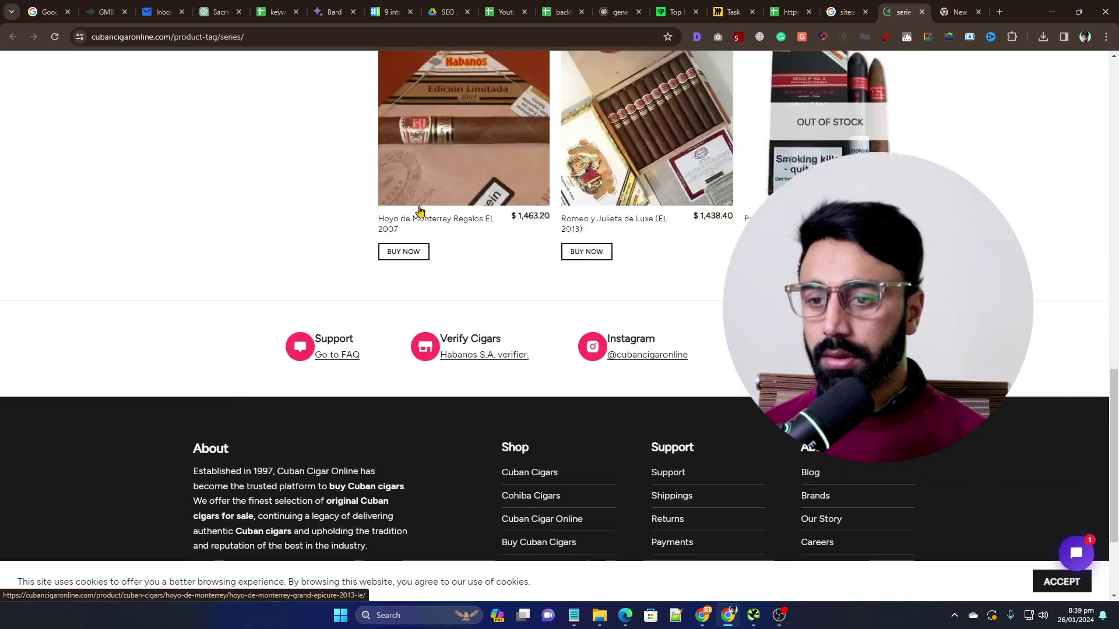
Check the category filter of the series product-tag page and go back to the start of the indexed tag results.
{"action": "scroll", "coordinate": [420, 210], "scroll_direction": "up", "scroll_amount": 13}
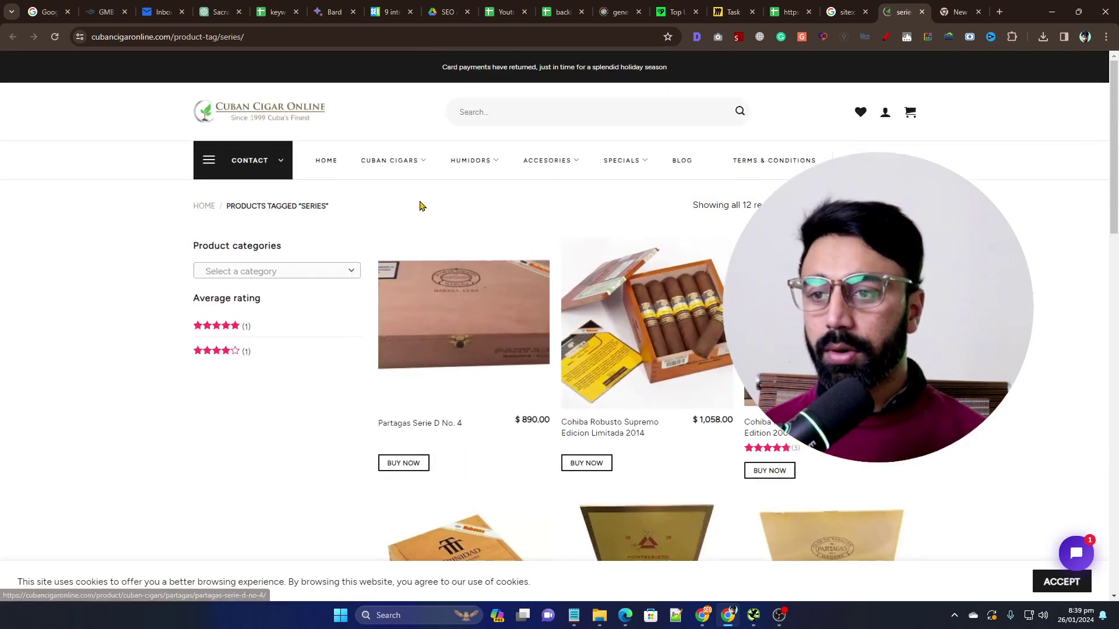
{"action": "left_click", "coordinate": [331, 274]}
{"action": "left_click", "coordinate": [343, 266]}
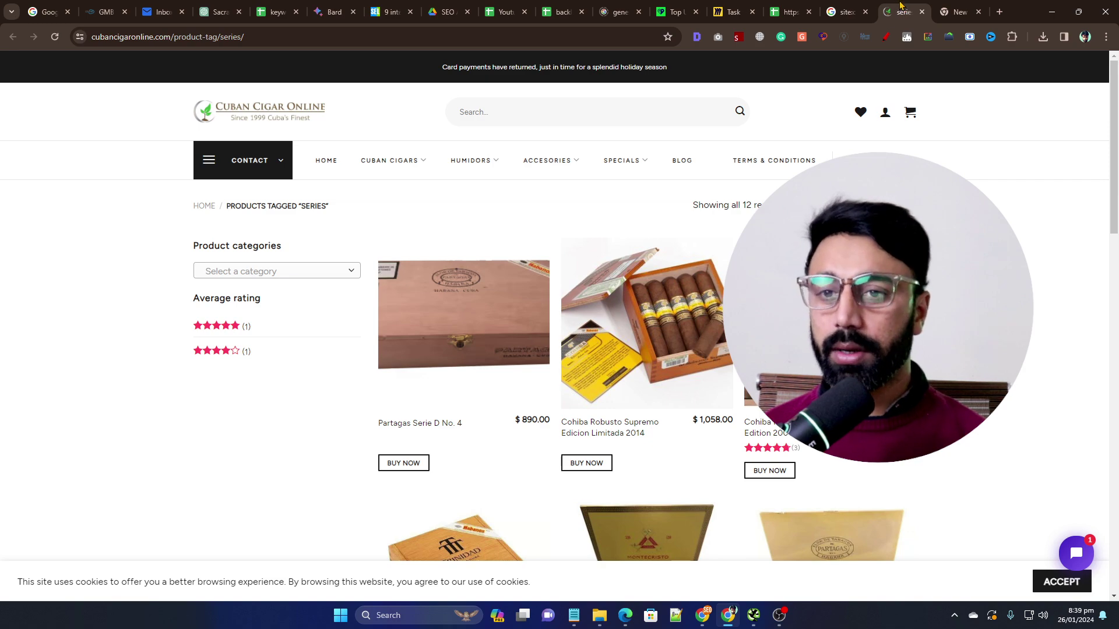
{"action": "left_click", "coordinate": [847, 11]}
{"action": "scroll", "coordinate": [446, 78], "scroll_direction": "up", "scroll_amount": 6}
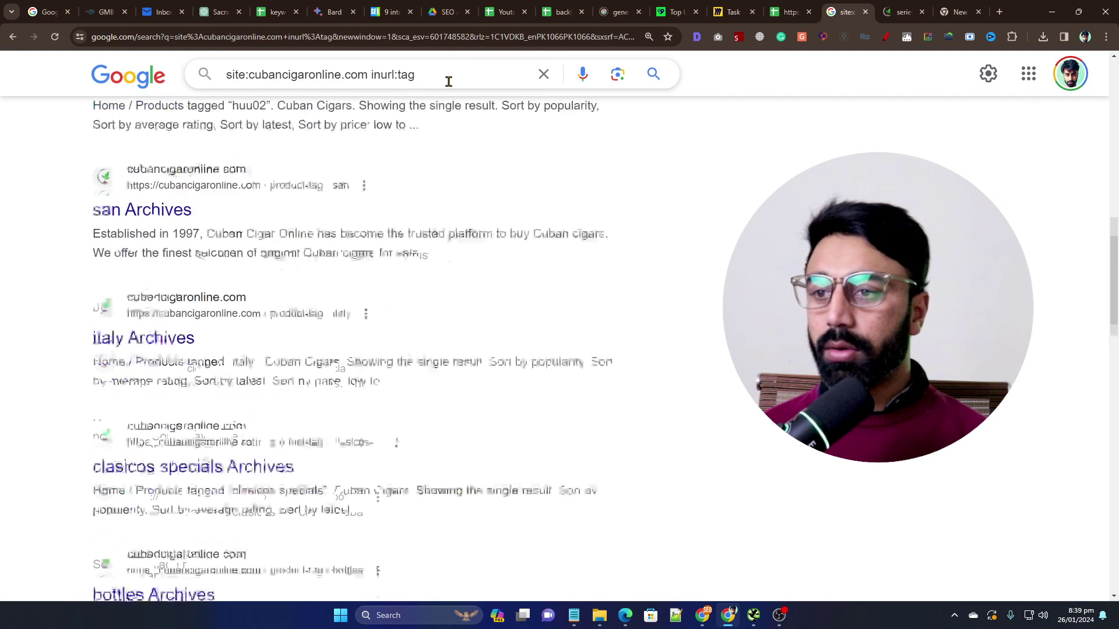
{"action": "scroll", "coordinate": [449, 82], "scroll_direction": "up", "scroll_amount": 12}
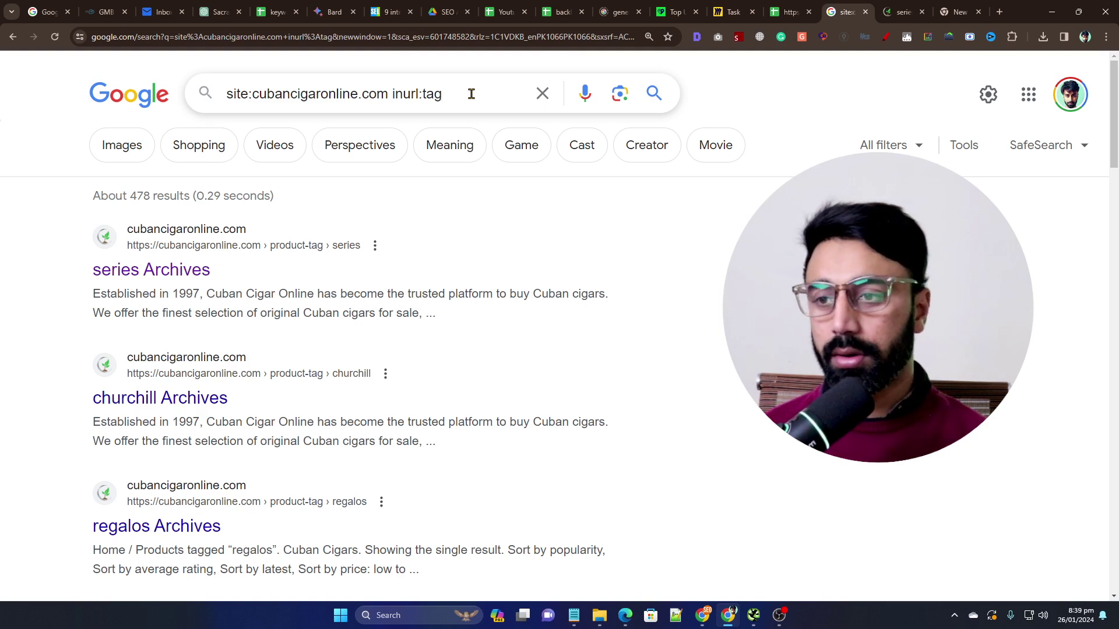
Remove the word tag from the inurl operator in the Google query.
{"action": "triple_click", "coordinate": [471, 94]}
{"action": "triple_click", "coordinate": [492, 93]}
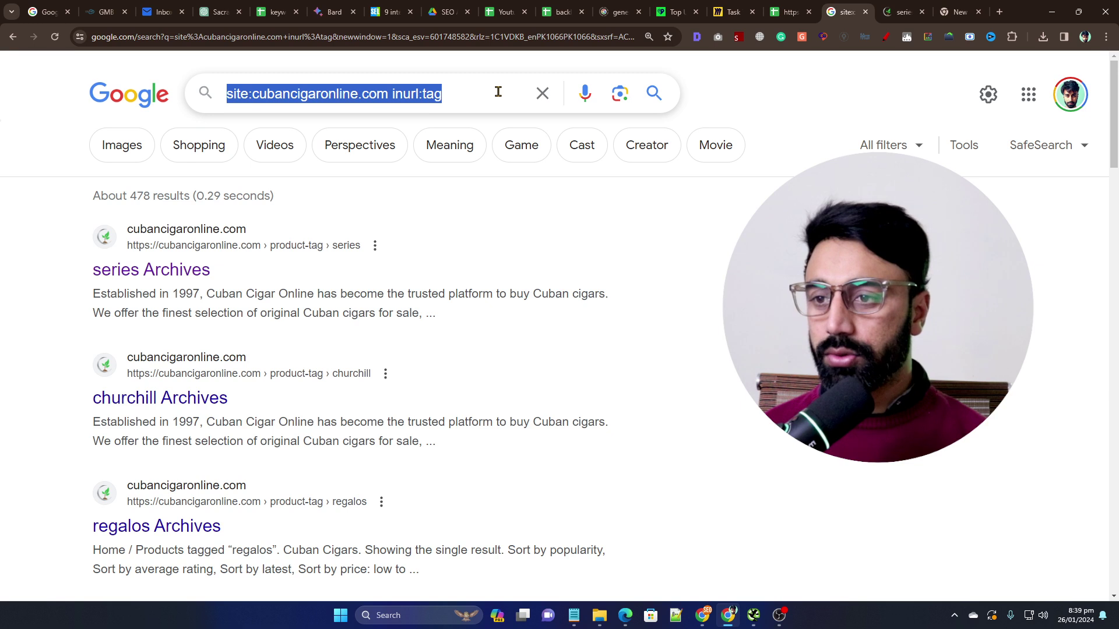
{"action": "left_click", "coordinate": [507, 92]}
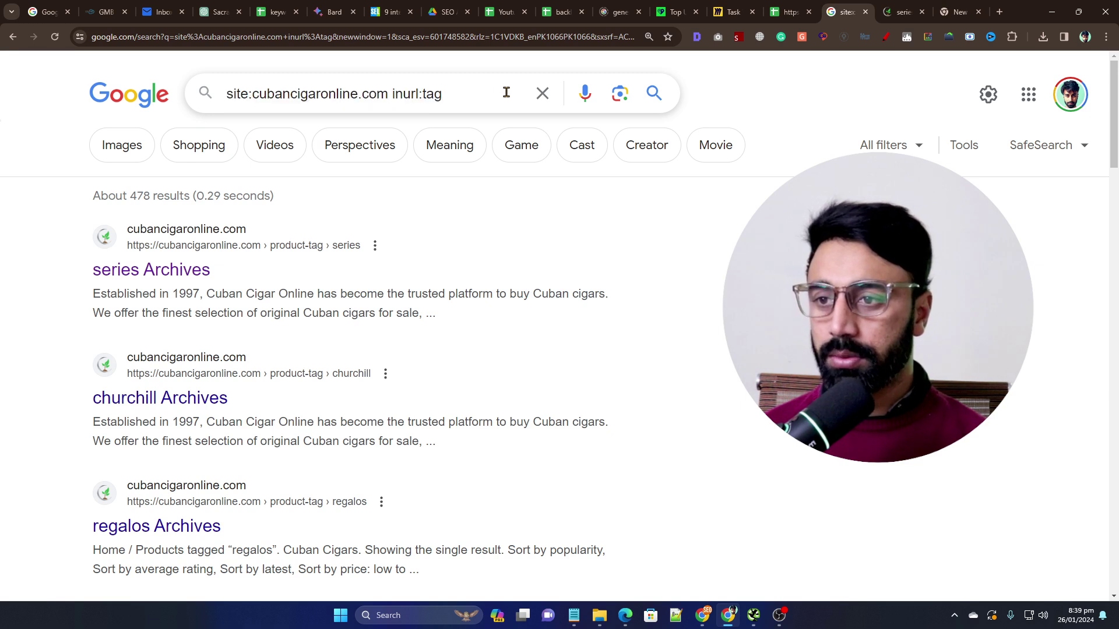
{"action": "key", "text": "BackSpace"}
{"action": "key", "text": "BackSpace"}
{"action": "key", "text": "BackSpace"}
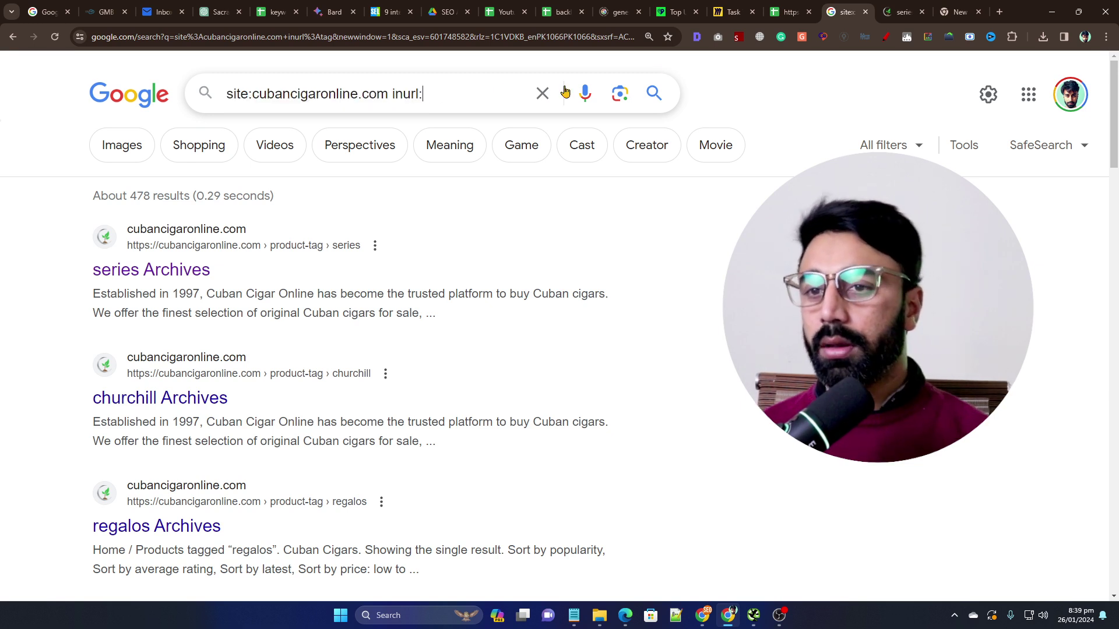
Record Issues To Fix as the result of the Tagged pages item in the audit sheet.
{"action": "left_click", "coordinate": [789, 12]}
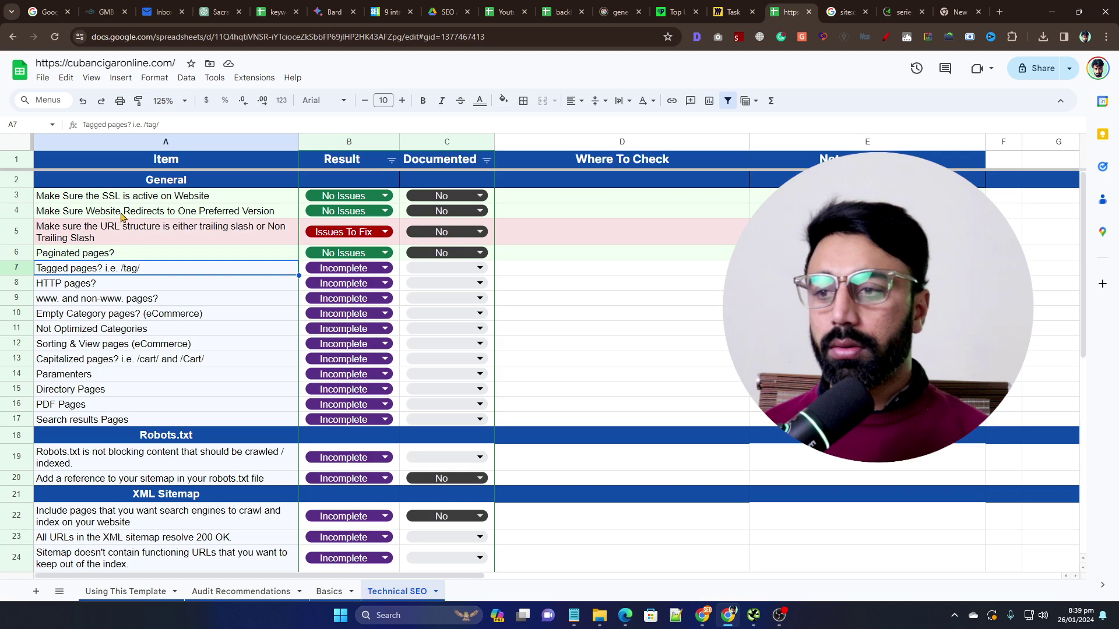
{"action": "left_click", "coordinate": [338, 270]}
{"action": "left_click", "coordinate": [326, 304]}
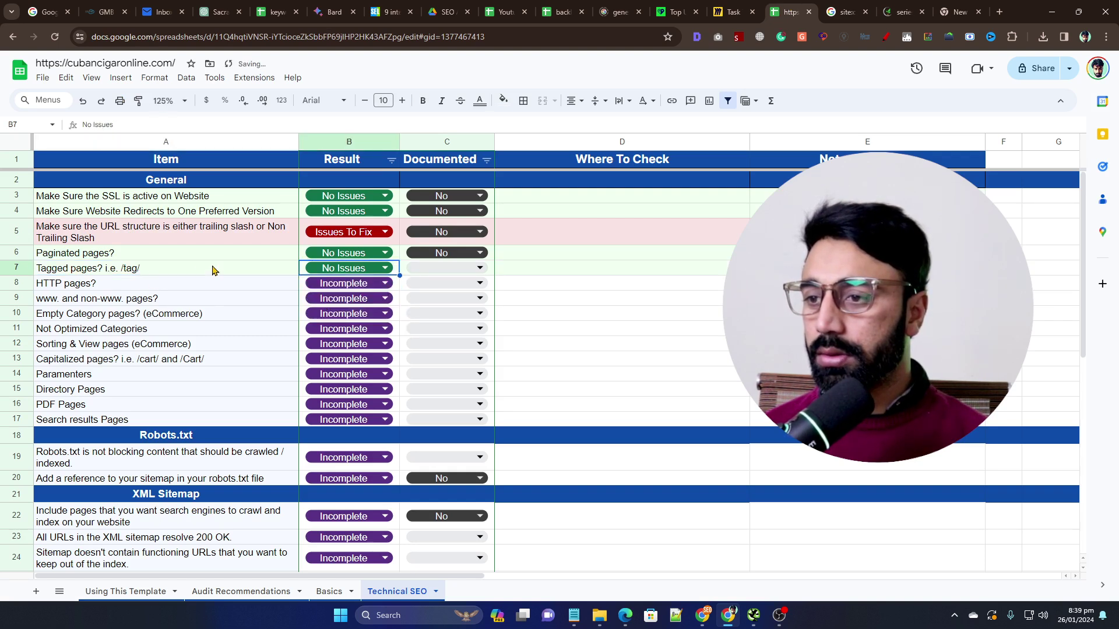
{"action": "left_click", "coordinate": [321, 268]}
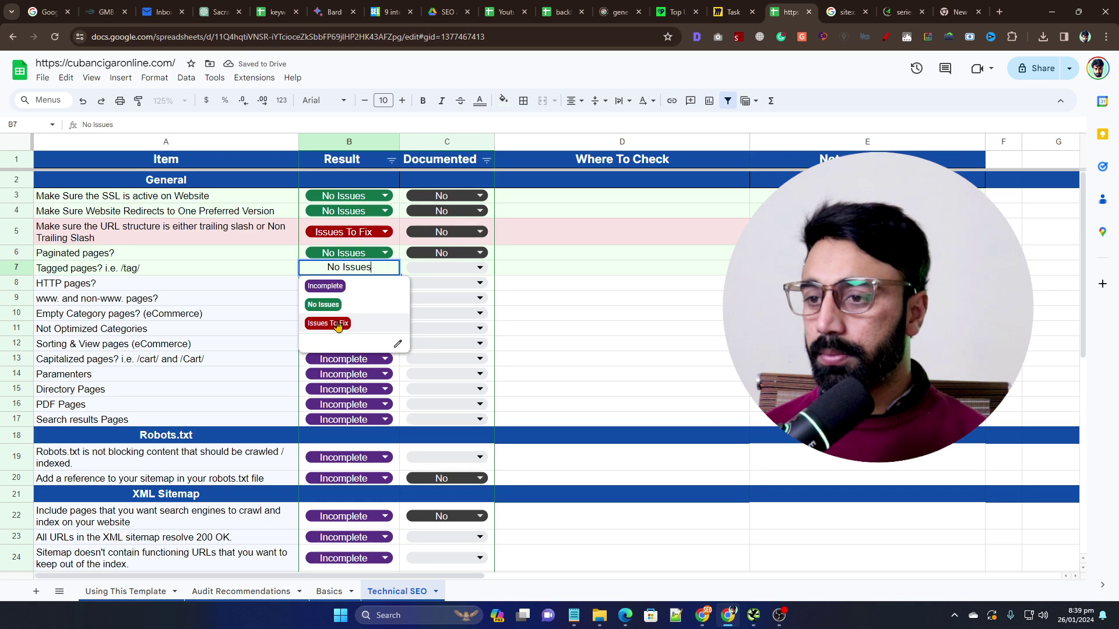
{"action": "left_click", "coordinate": [338, 324]}
{"action": "left_click", "coordinate": [124, 287]}
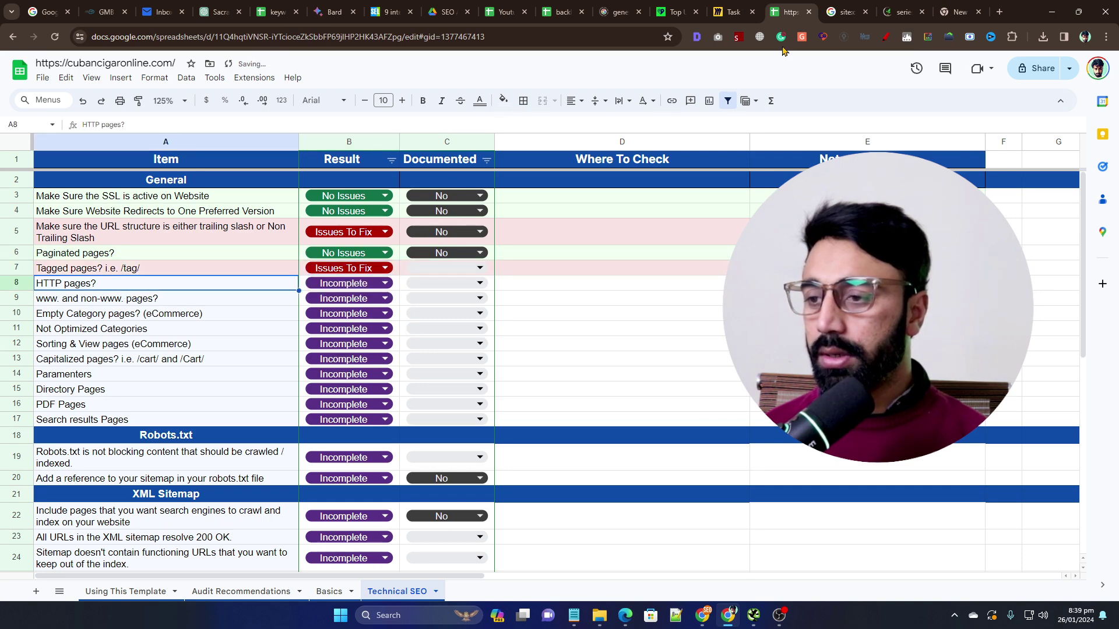
Close the blank tab, search Google for site:cubancigaronline.com inurl:https and complete the robot check.
{"action": "left_click", "coordinate": [902, 12]}
{"action": "left_click", "coordinate": [961, 11]}
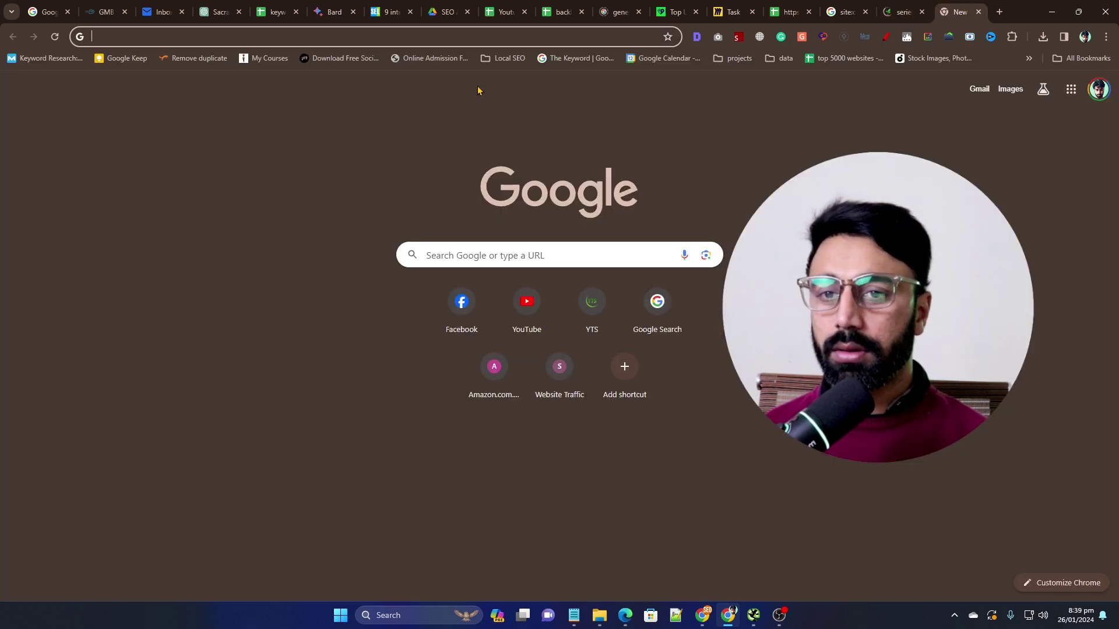
{"action": "left_click", "coordinate": [979, 12]}
{"action": "left_click", "coordinate": [915, 5]}
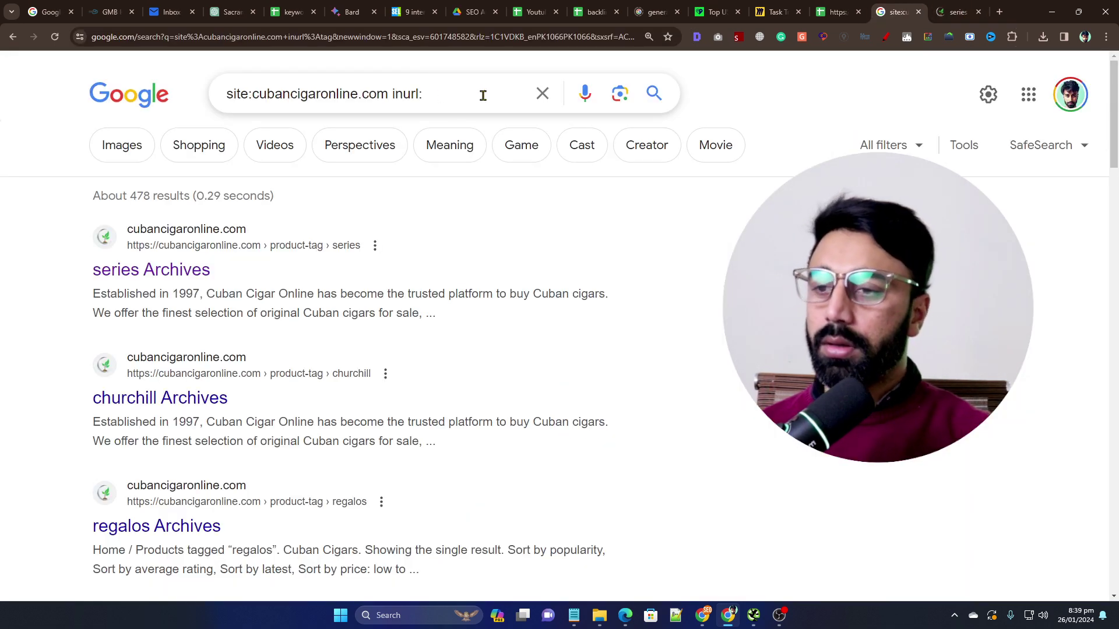
{"action": "type", "text": "https"}
{"action": "key", "text": "Return"}
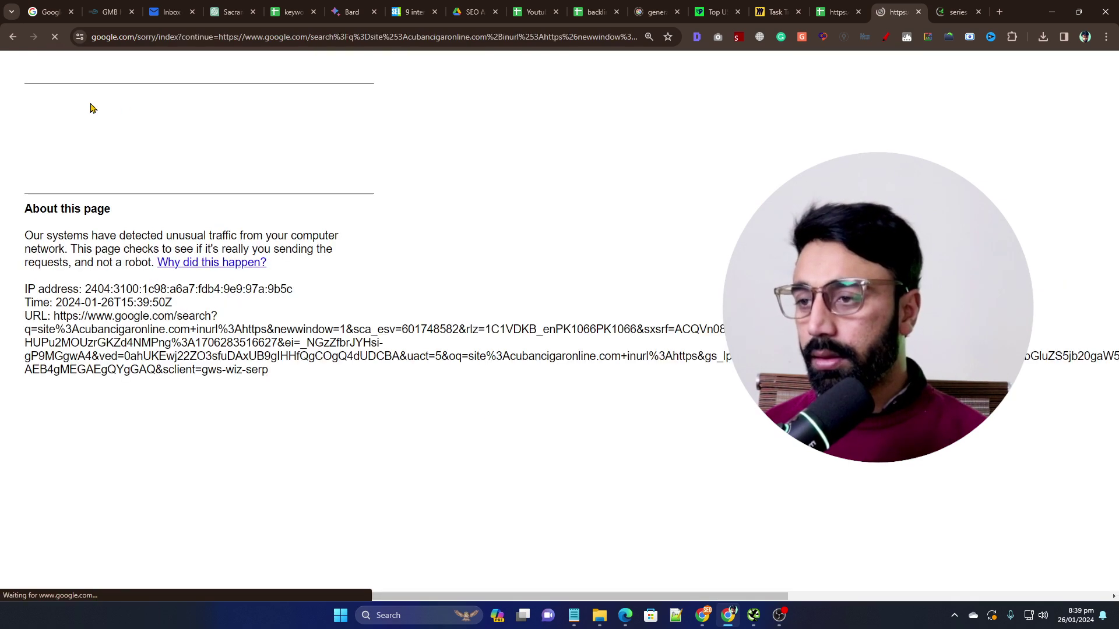
{"action": "left_click", "coordinate": [95, 157]}
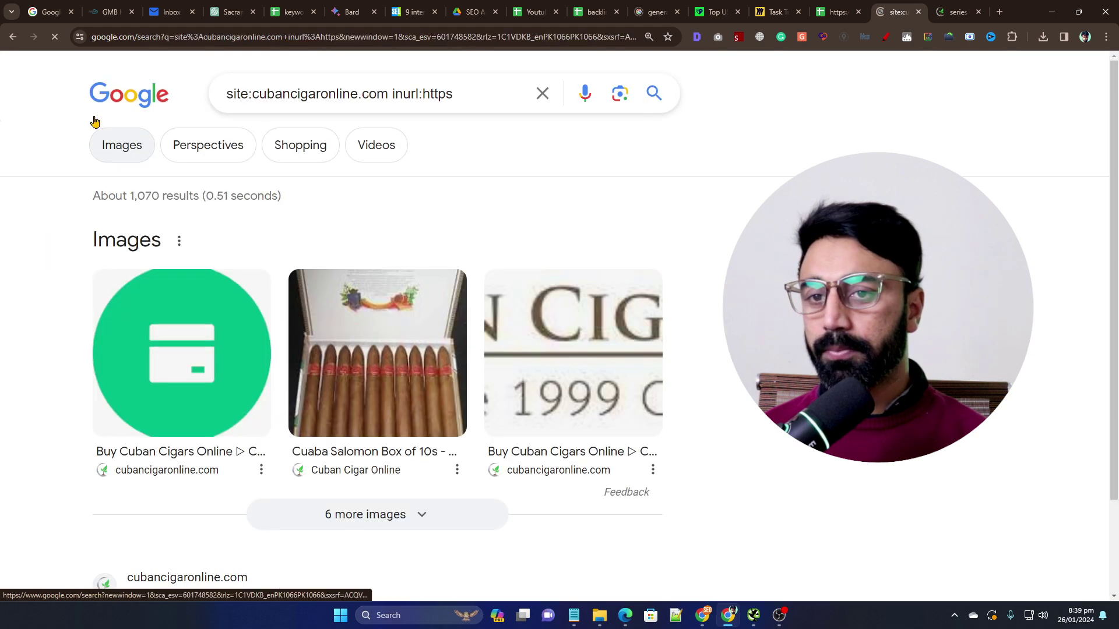
Look over the indexed HTTPS pages and rerun the search as site:cubancigaronline.com -inurl:https.
{"action": "scroll", "coordinate": [102, 170], "scroll_direction": "down", "scroll_amount": 6}
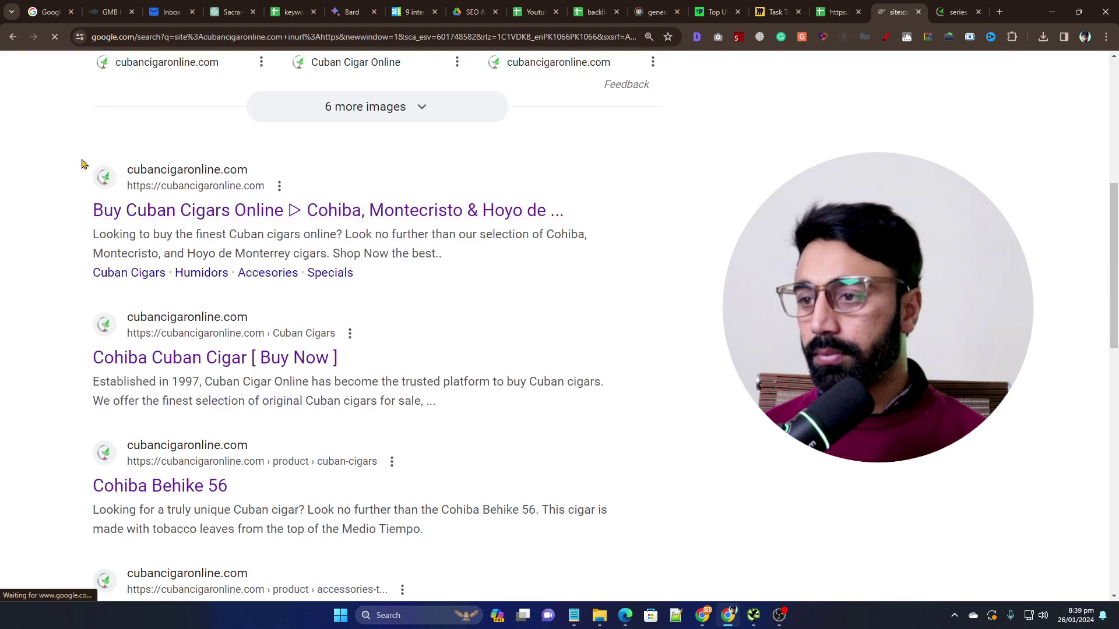
{"action": "scroll", "coordinate": [83, 174], "scroll_direction": "down", "scroll_amount": 7}
{"action": "scroll", "coordinate": [84, 174], "scroll_direction": "up", "scroll_amount": 12}
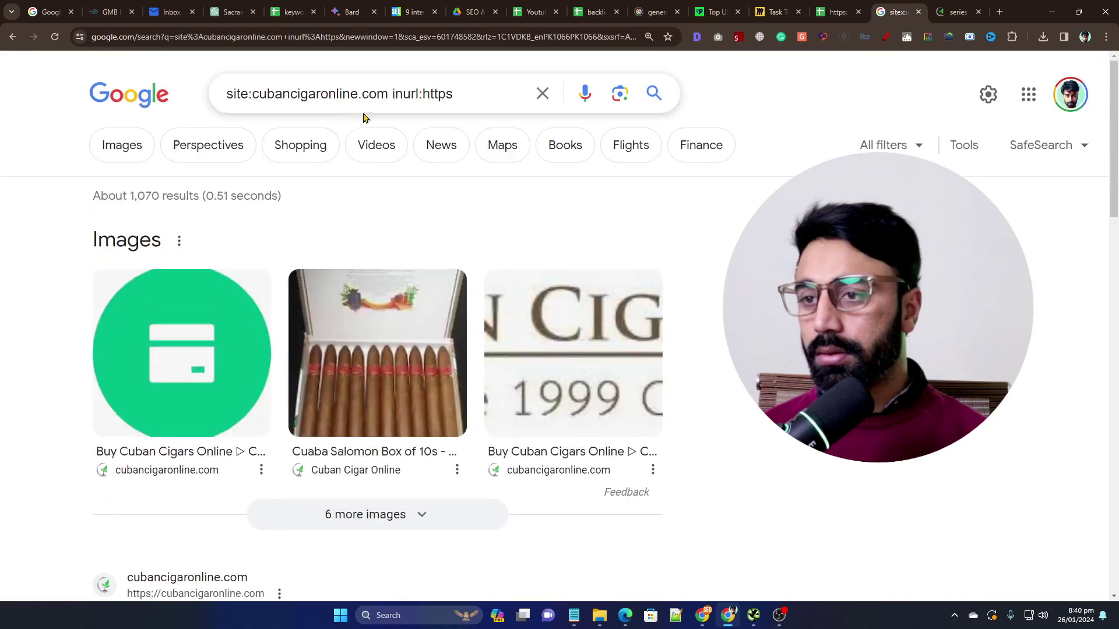
{"action": "left_click", "coordinate": [391, 98]}
{"action": "type", "text": "-"}
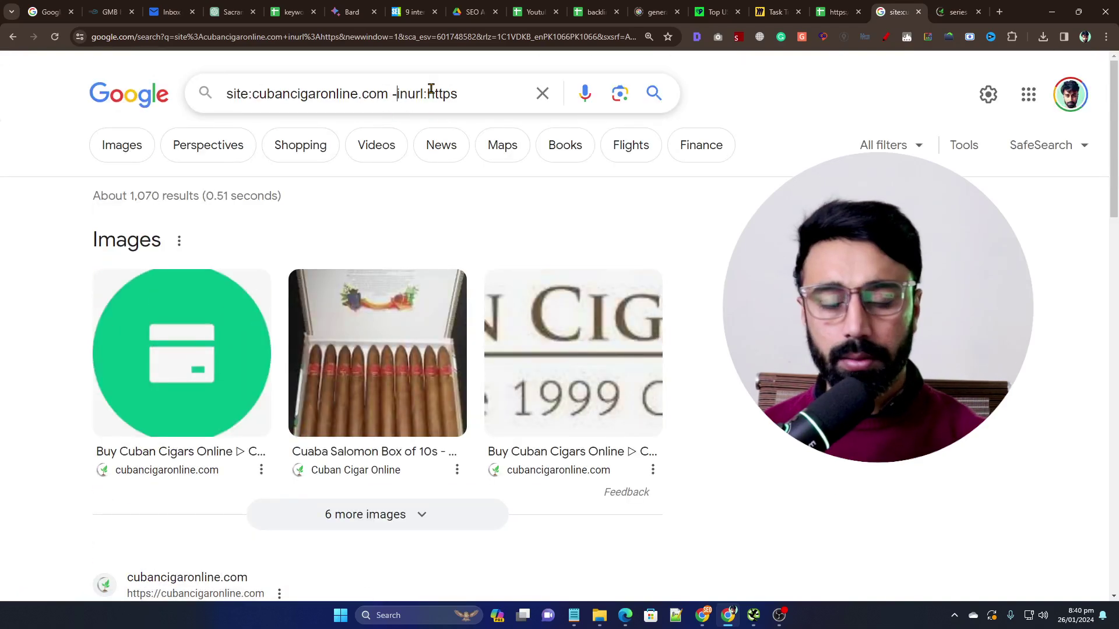
{"action": "key", "text": "Return"}
{"action": "scroll", "coordinate": [263, 199], "scroll_direction": "down", "scroll_amount": 4}
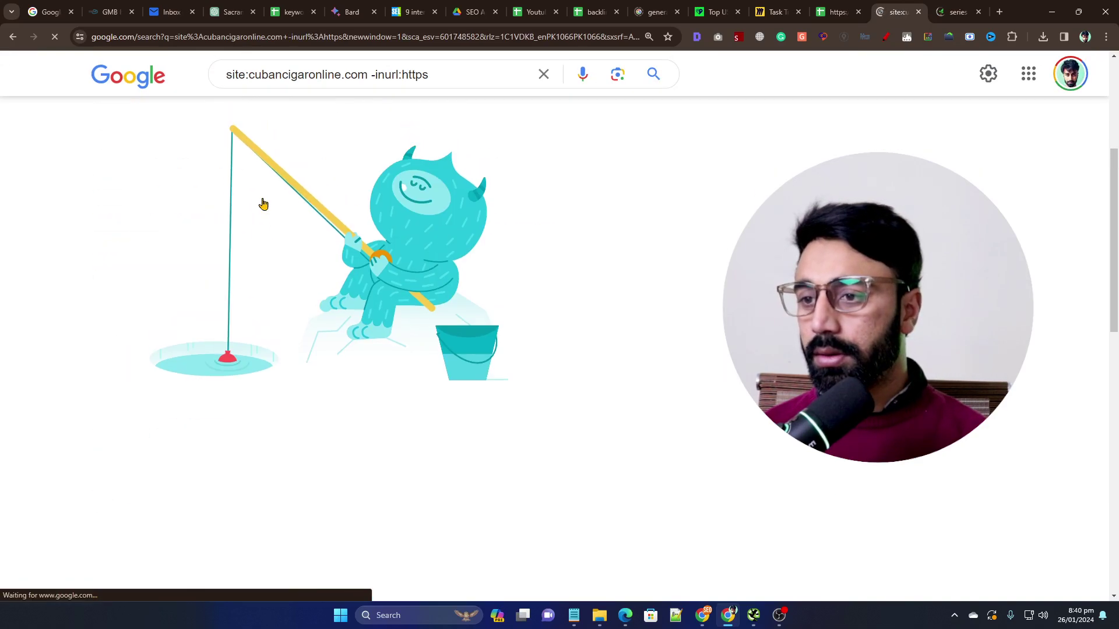
{"action": "scroll", "coordinate": [303, 175], "scroll_direction": "up", "scroll_amount": 4}
Change the query to site:cubancigaronline.com -inurl:http, run it and look through the listed URLs.
{"action": "left_click", "coordinate": [464, 94]}
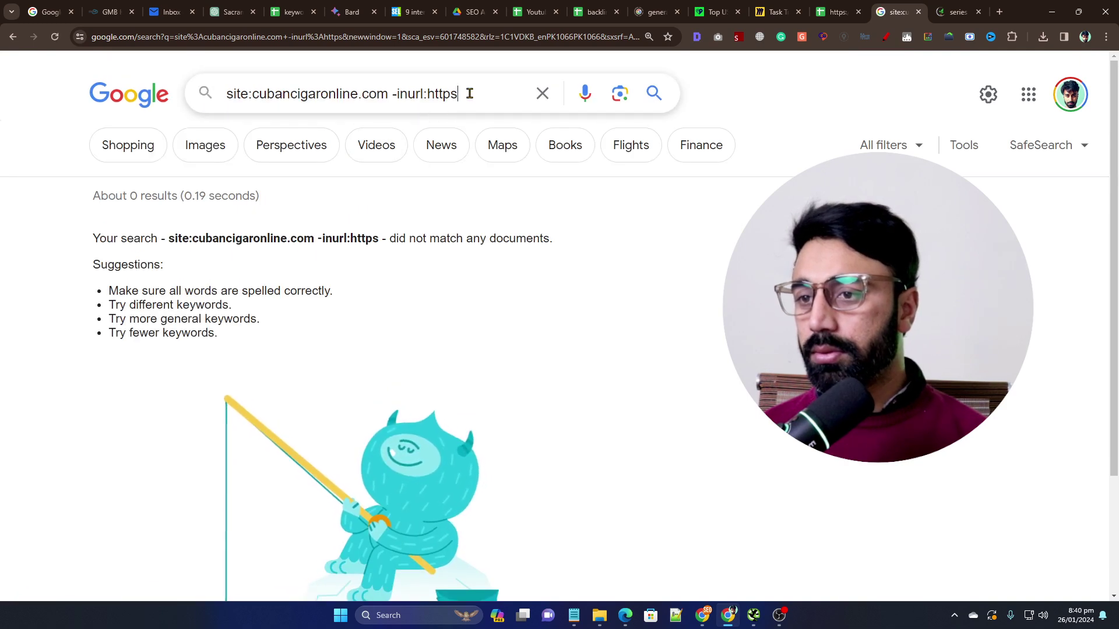
{"action": "key", "text": "BackSpace"}
{"action": "key", "text": "Return"}
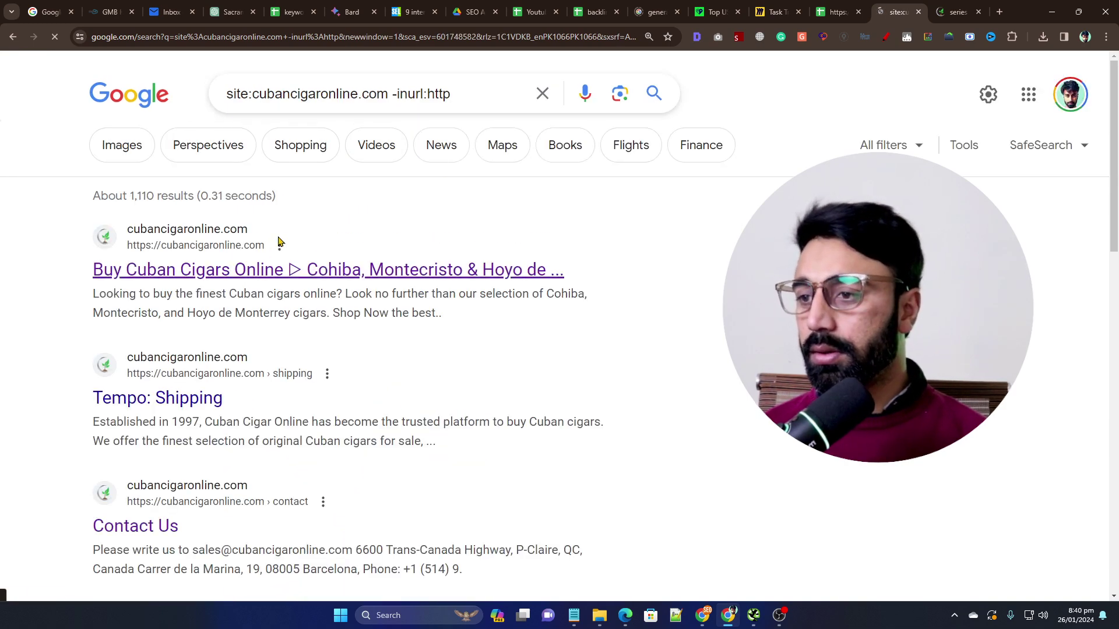
{"action": "scroll", "coordinate": [189, 245], "scroll_direction": "down", "scroll_amount": 8}
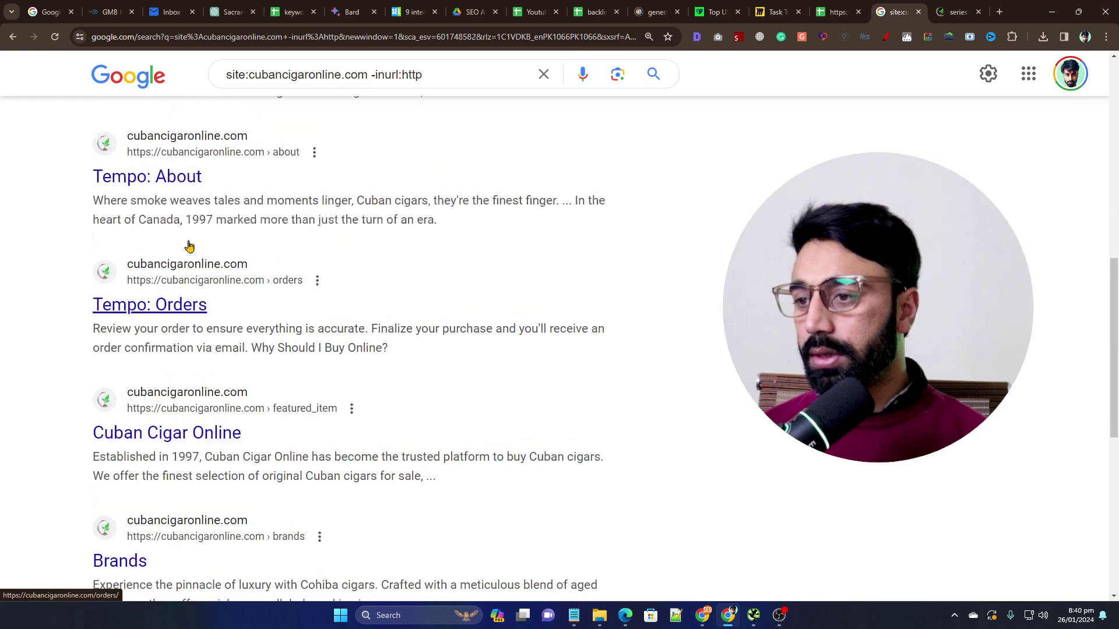
{"action": "scroll", "coordinate": [188, 245], "scroll_direction": "up", "scroll_amount": 10}
Record No Issues as the result of the HTTP pages item in the audit sheet.
{"action": "left_click", "coordinate": [827, 11]}
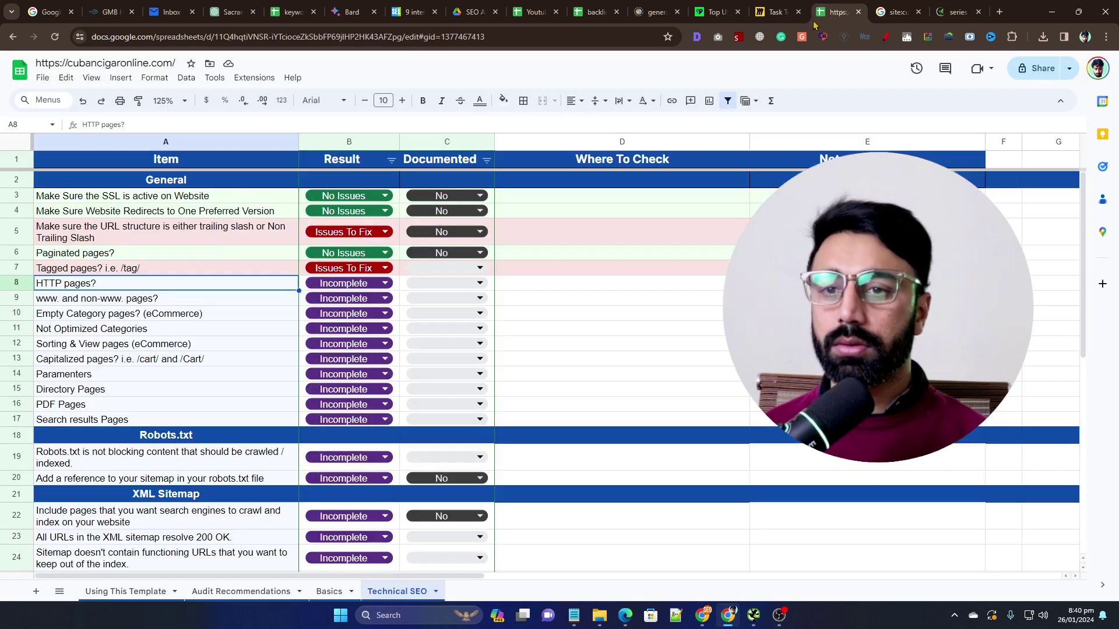
{"action": "left_click", "coordinate": [329, 284]}
{"action": "left_click", "coordinate": [326, 320]}
{"action": "left_click", "coordinate": [169, 299]}
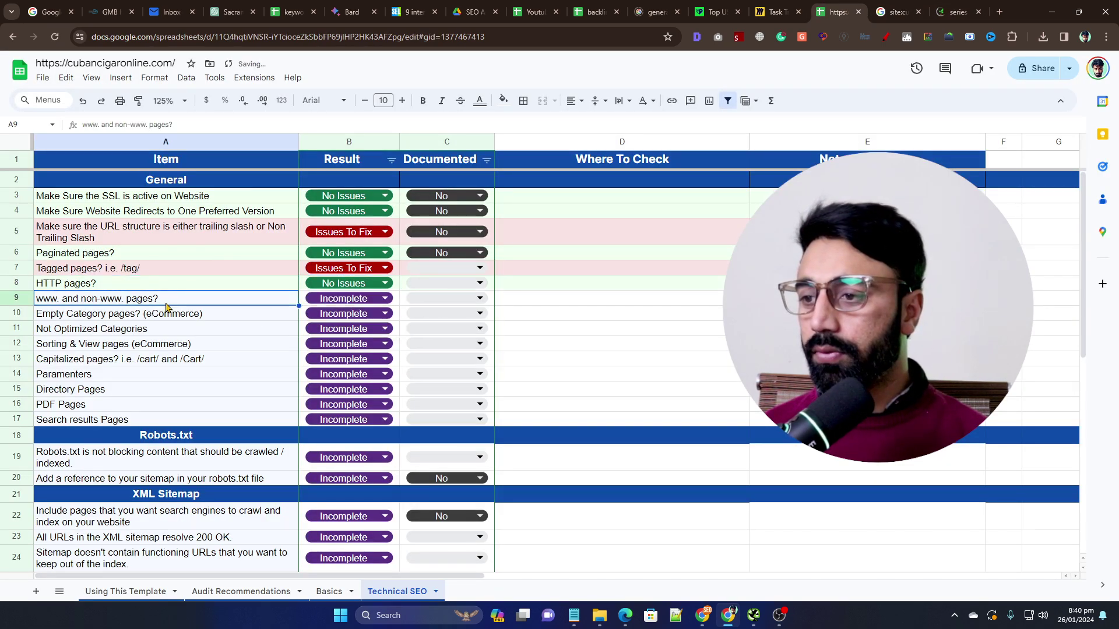
Search Google for site:cubancigaronline.com -inurl:www and look through the indexed URLs for www and non-www versions.
{"action": "left_click", "coordinate": [891, 12]}
{"action": "scroll", "coordinate": [336, 93], "scroll_direction": "up", "scroll_amount": 2}
{"action": "left_click", "coordinate": [468, 91]}
{"action": "key", "text": "BackSpace"}
{"action": "type", "text": "www"}
{"action": "key", "text": "Return"}
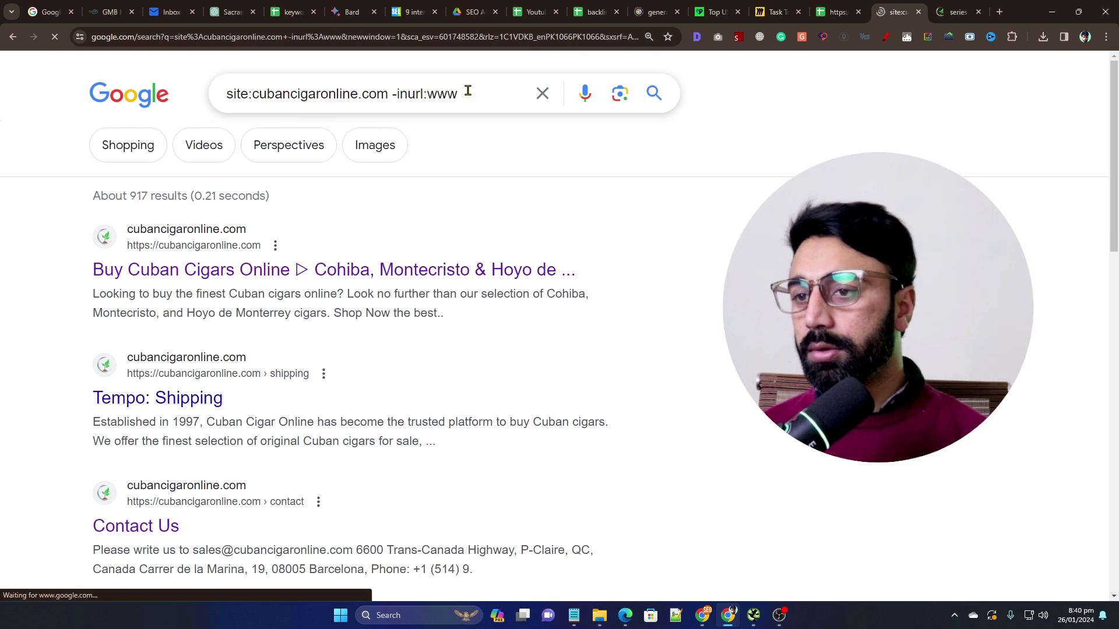
{"action": "scroll", "coordinate": [220, 226], "scroll_direction": "down", "scroll_amount": 5}
{"action": "scroll", "coordinate": [220, 227], "scroll_direction": "down", "scroll_amount": 12}
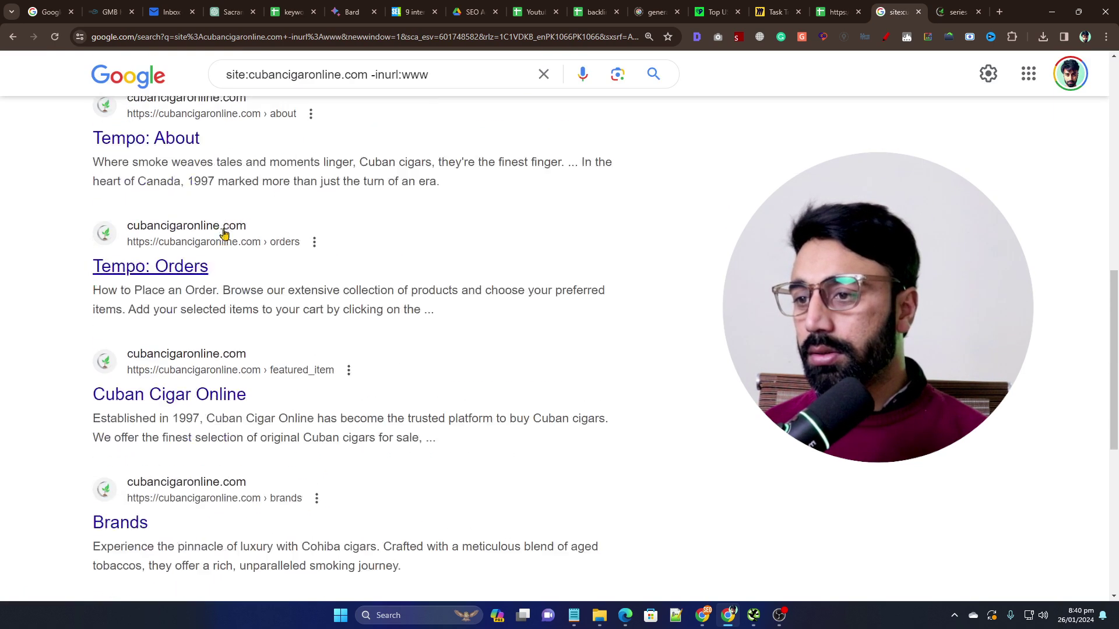
{"action": "scroll", "coordinate": [233, 230], "scroll_direction": "down", "scroll_amount": 7}
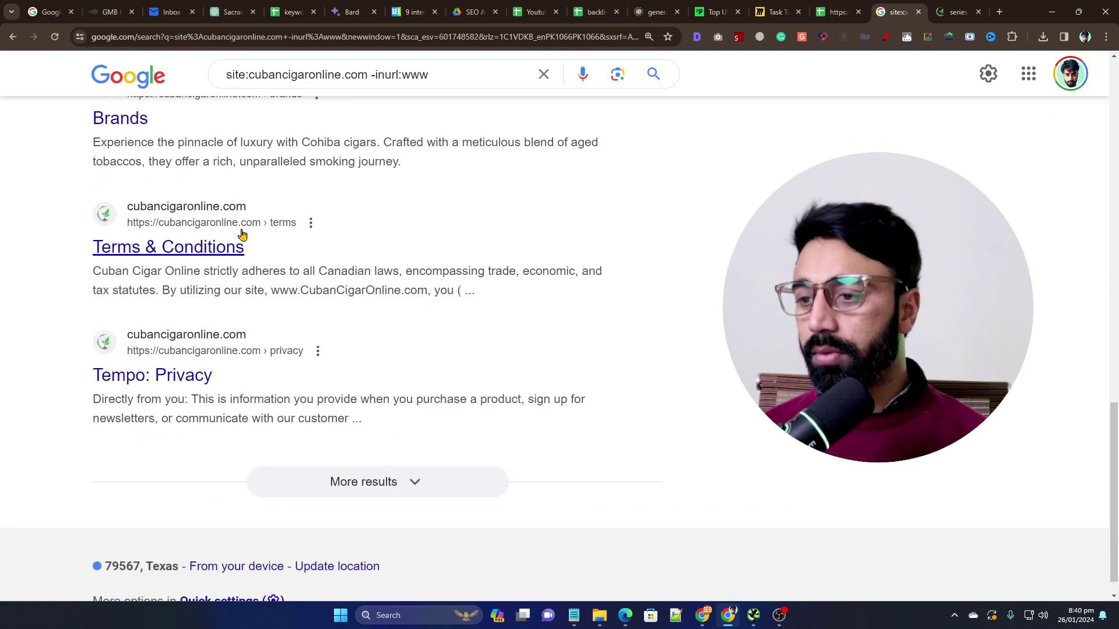
{"action": "left_click", "coordinate": [833, 7]}
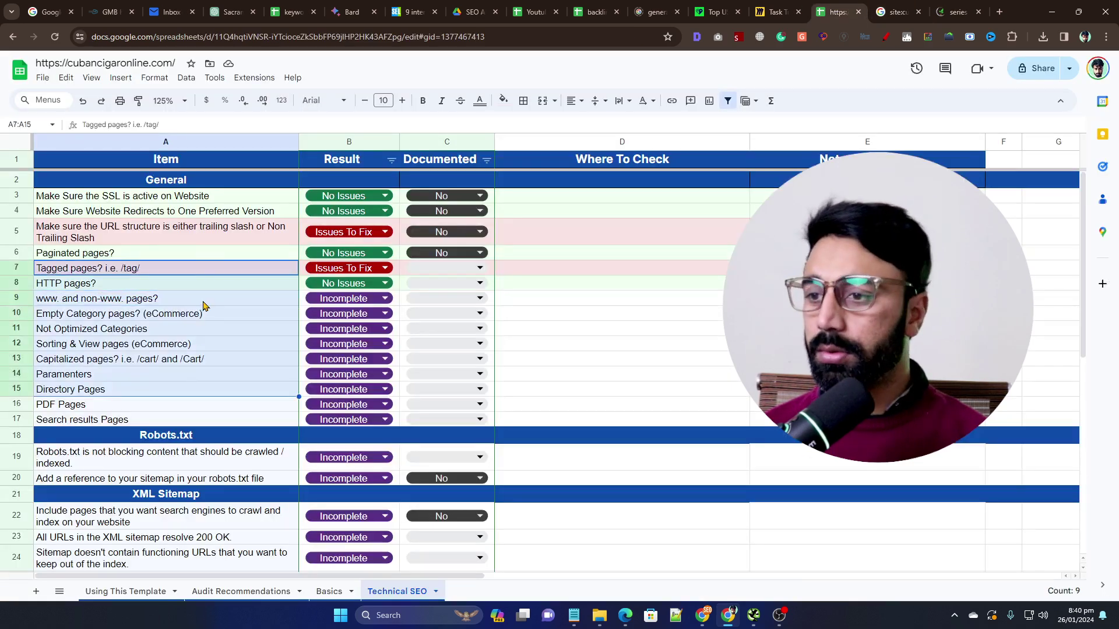
{"action": "left_click", "coordinate": [341, 298]}
{"action": "left_click", "coordinate": [330, 336]}
{"action": "left_click", "coordinate": [231, 317]}
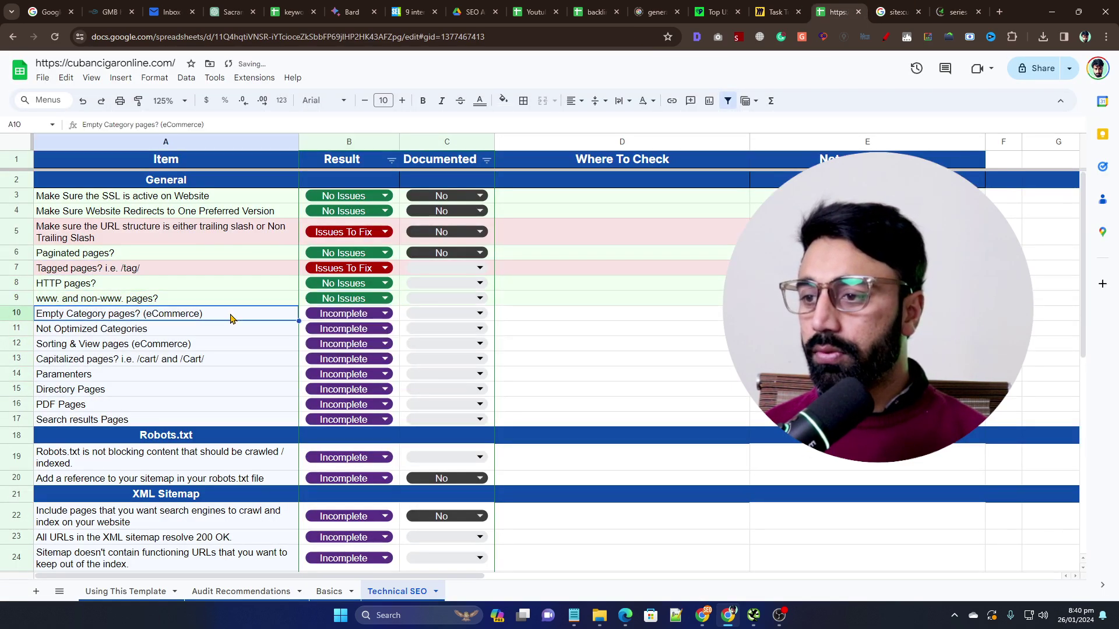
Search Google for site:cubancigaronline.com "0" Prodcut found to look for empty category pages.
{"action": "left_click", "coordinate": [898, 12]}
{"action": "left_click", "coordinate": [950, 12]}
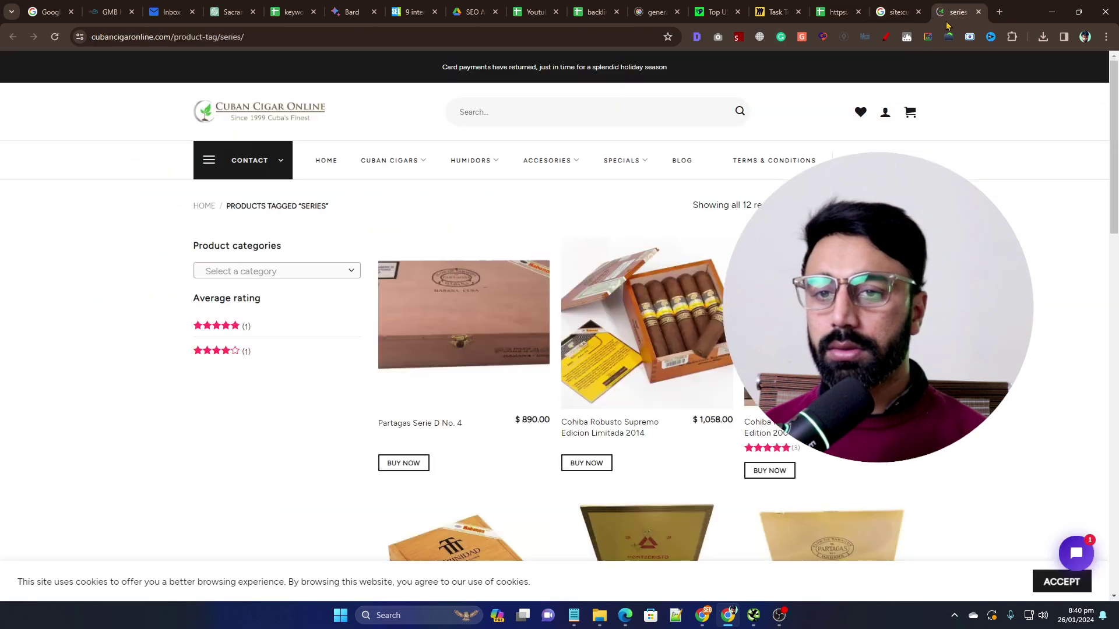
{"action": "left_click", "coordinate": [898, 12]}
{"action": "scroll", "coordinate": [460, 157], "scroll_direction": "up", "scroll_amount": 5}
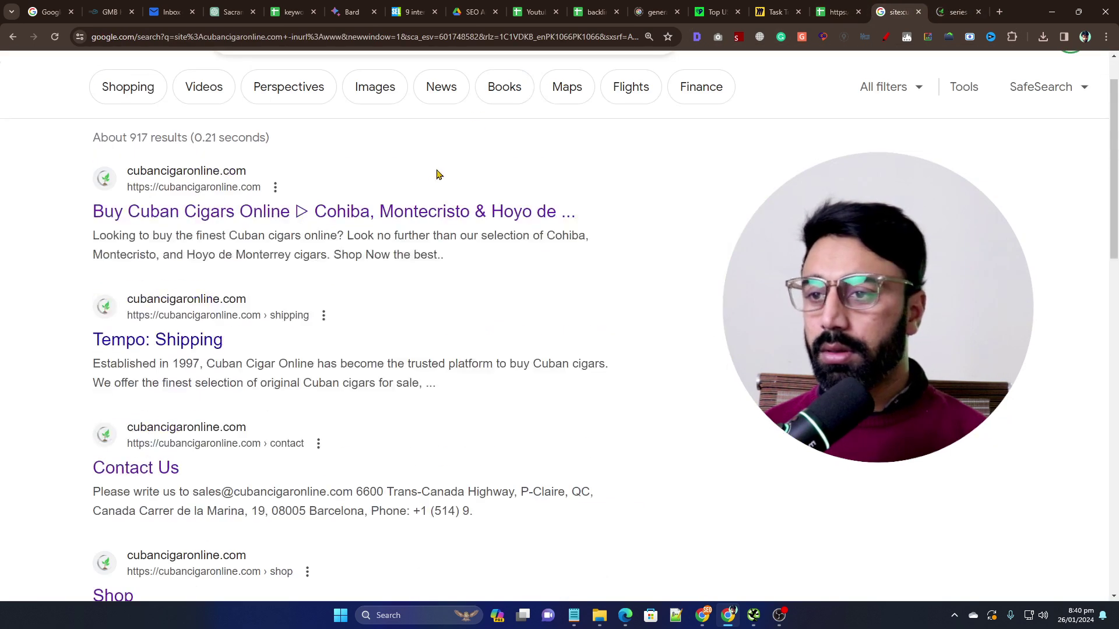
{"action": "left_click_drag", "start_coordinate": [397, 93], "coordinate": [491, 94]}
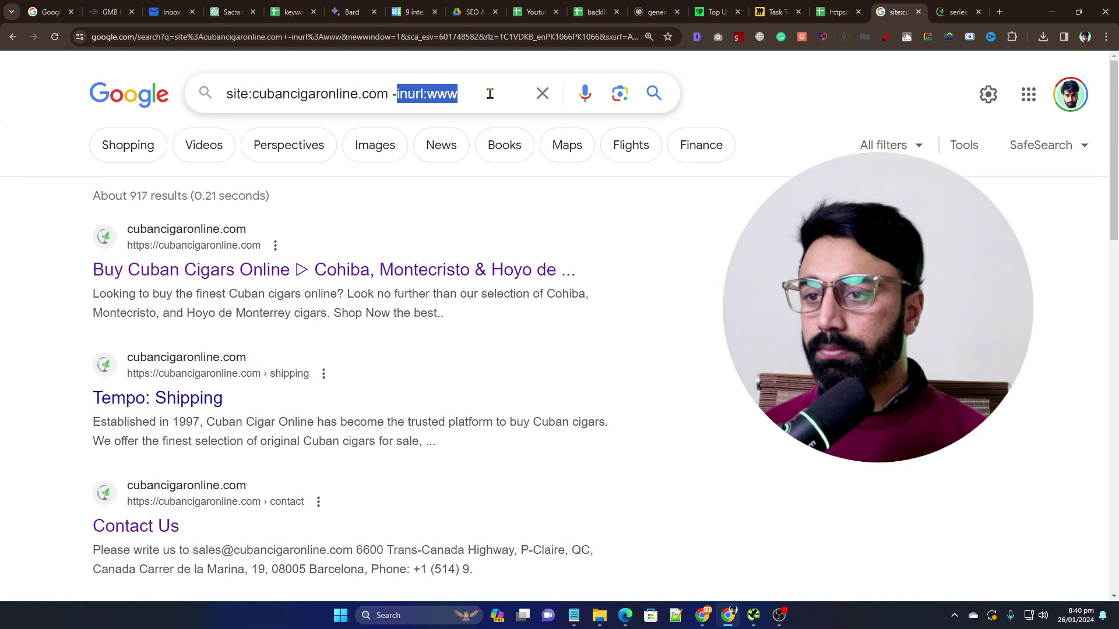
{"action": "key", "text": "BackSpace"}
{"action": "type", "text": "O"}
{"action": "key", "text": "BackSpace"}
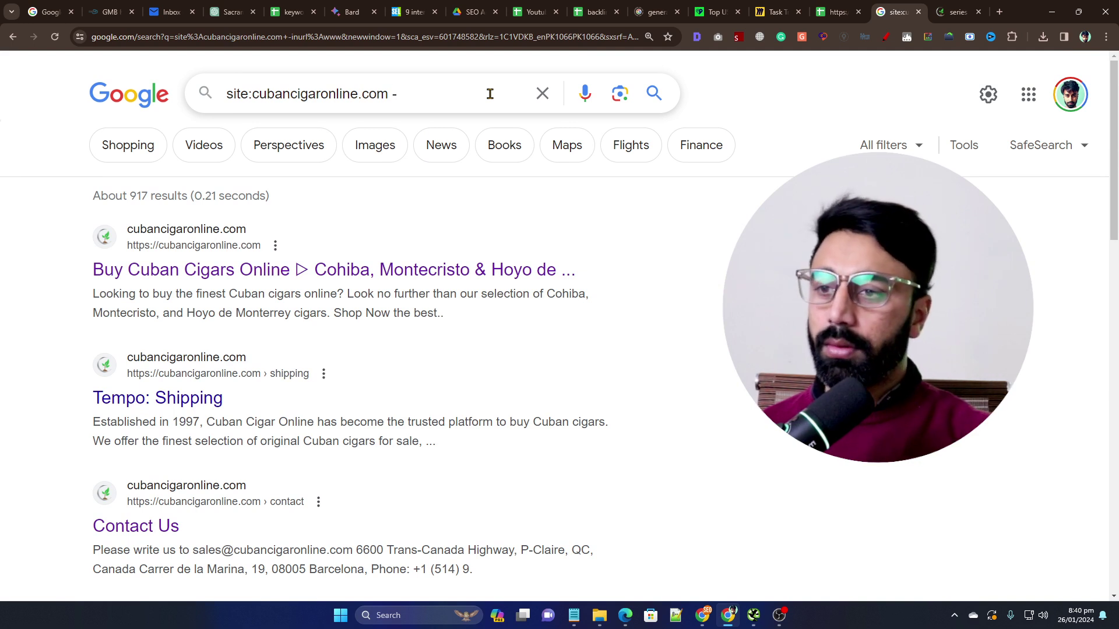
{"action": "type", "text": "\""}
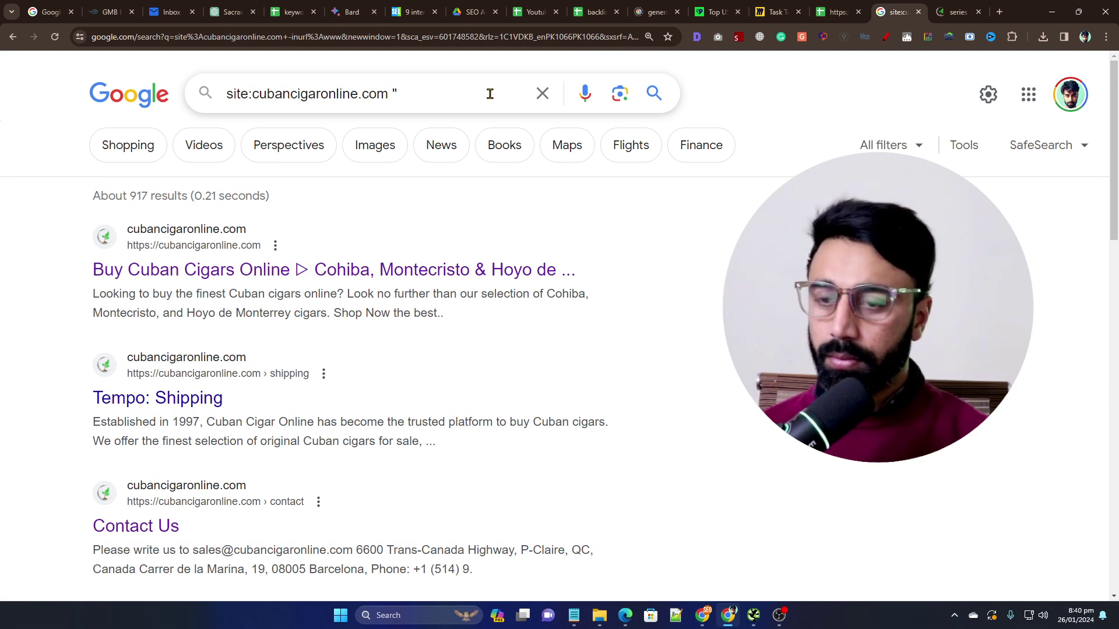
{"action": "type", "text": "0\""}
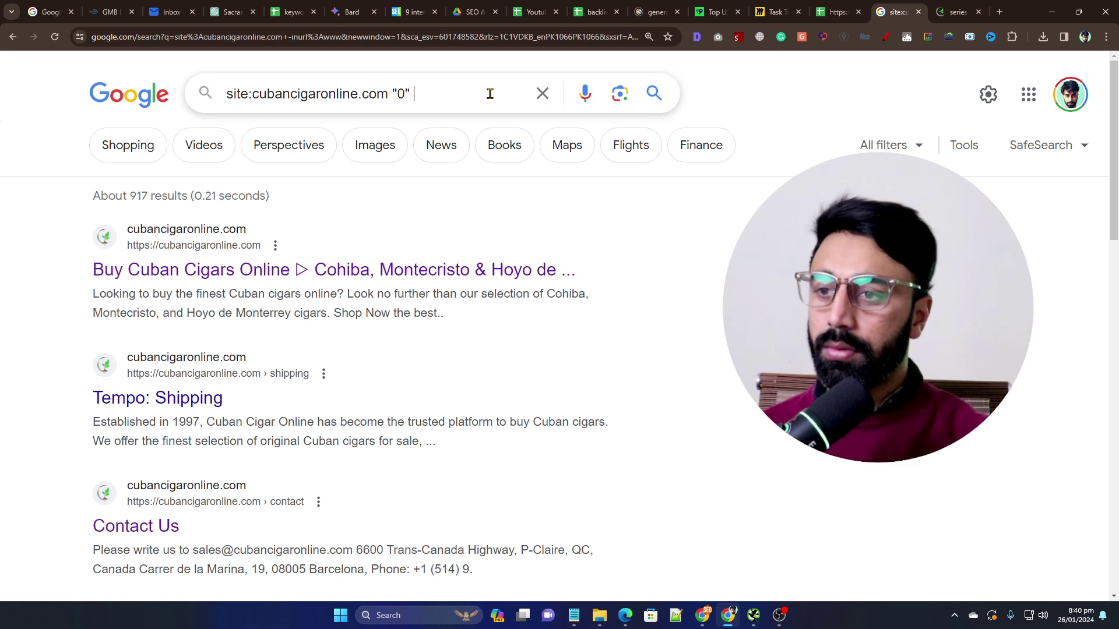
{"action": "type", "text": " Prod"}
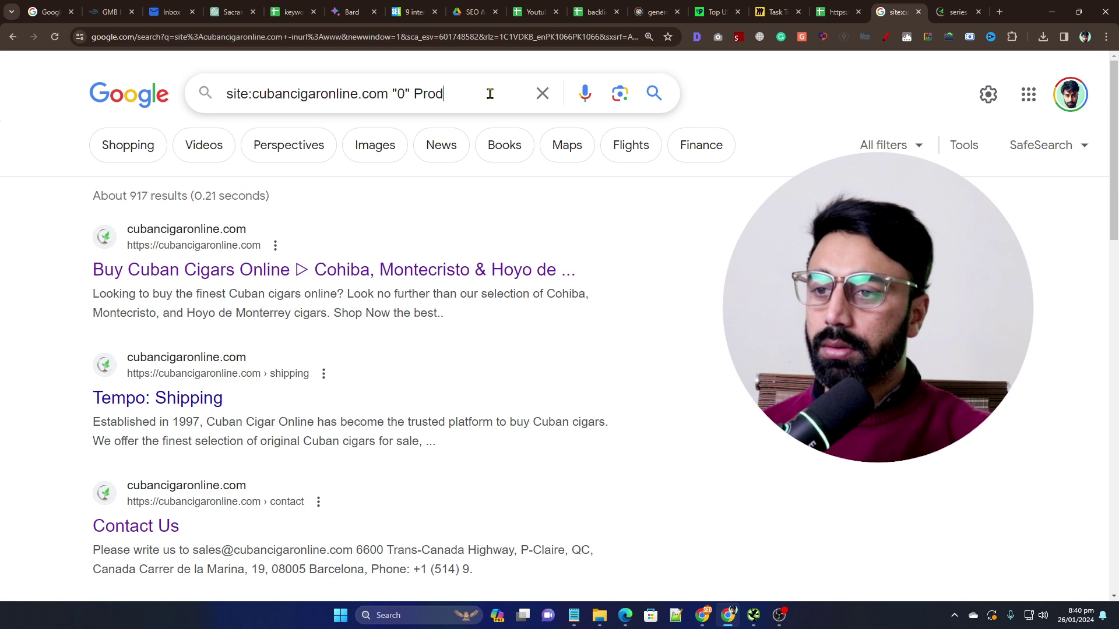
{"action": "type", "text": "cut"}
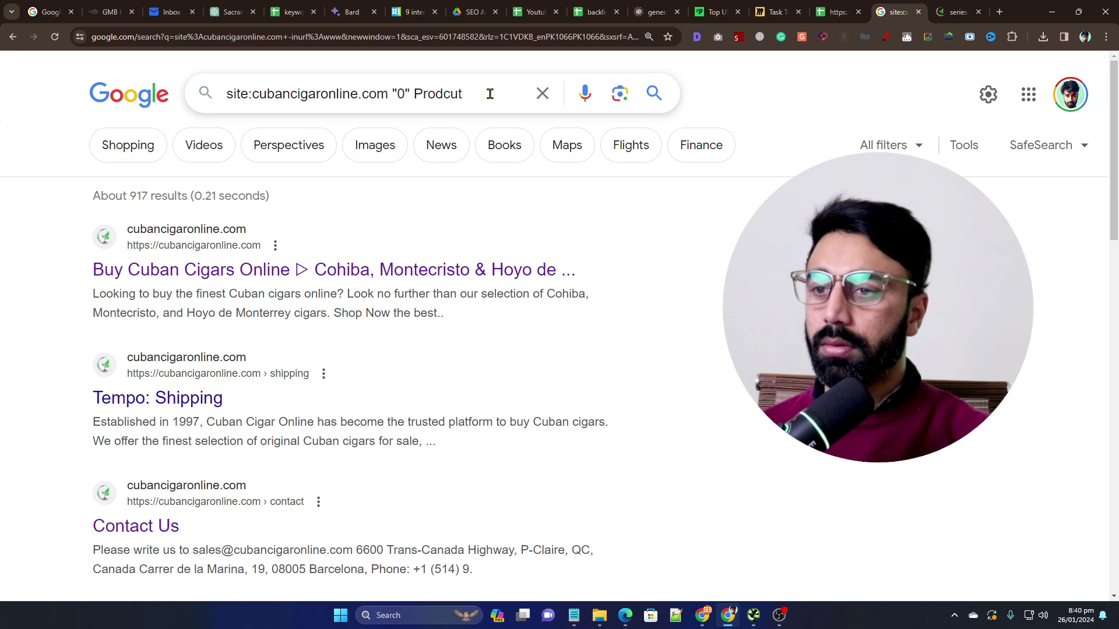
{"action": "type", "text": " ofundound"}
{"action": "key", "text": "Return"}
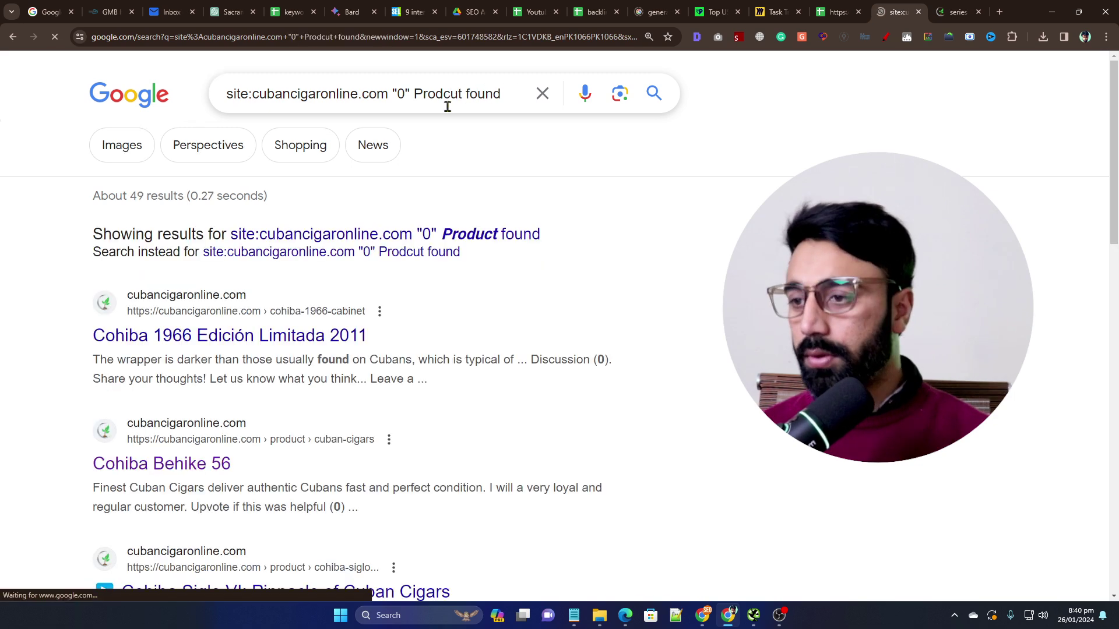
Open the Cohiba 1966 Edición Limitada 2011, Cohiba Behike 56 and Cohiba Siglo VI results in separate tabs and check the pages.
{"action": "scroll", "coordinate": [408, 223], "scroll_direction": "down", "scroll_amount": 4}
{"action": "middle_click", "coordinate": [297, 105]}
{"action": "middle_click", "coordinate": [350, 209]}
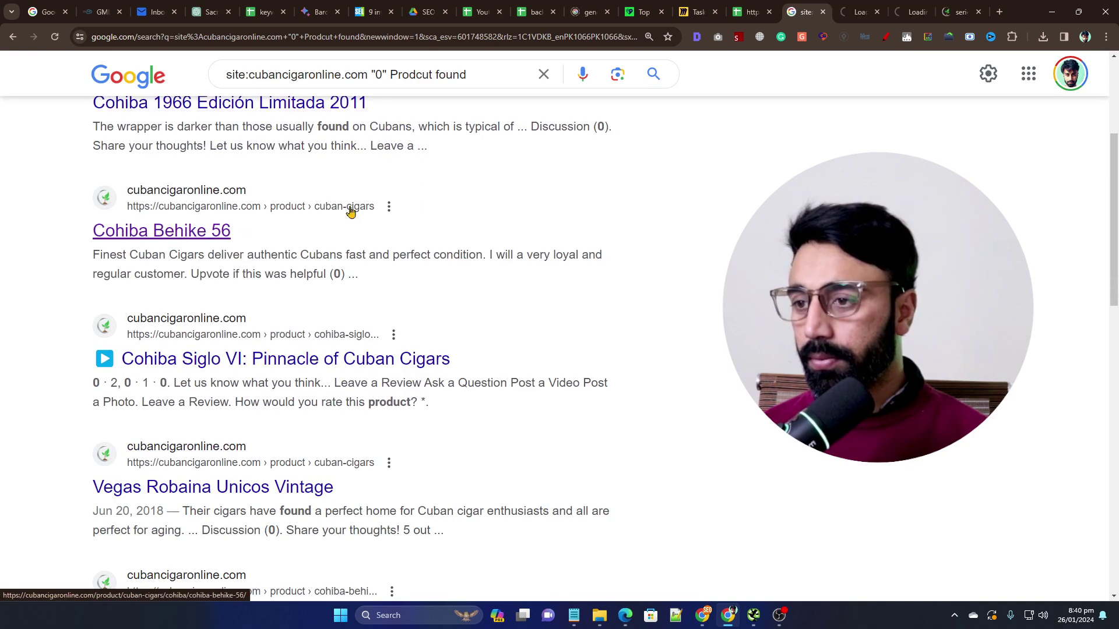
{"action": "scroll", "coordinate": [353, 255], "scroll_direction": "down", "scroll_amount": 2}
{"action": "middle_click", "coordinate": [352, 255]}
{"action": "left_click", "coordinate": [850, 6]}
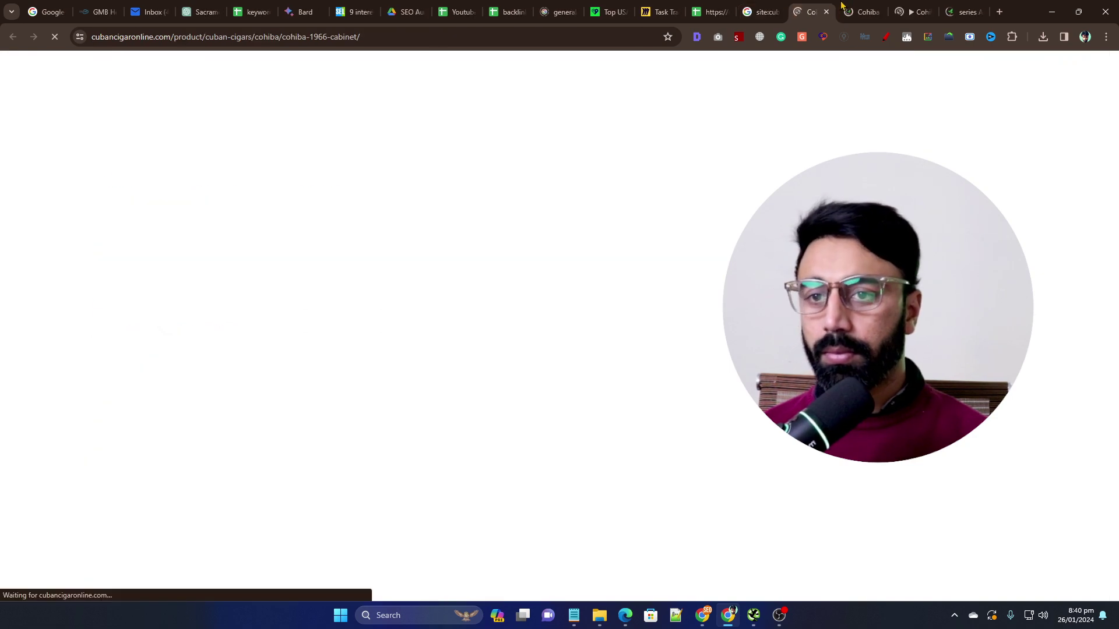
{"action": "left_click", "coordinate": [912, 9]}
{"action": "left_click", "coordinate": [963, 10]}
{"action": "left_click", "coordinate": [816, 13]}
Close the opened product pages and the series tag page, and return to the previous Google results.
{"action": "middle_click", "coordinate": [828, 18]}
{"action": "middle_click", "coordinate": [827, 17]}
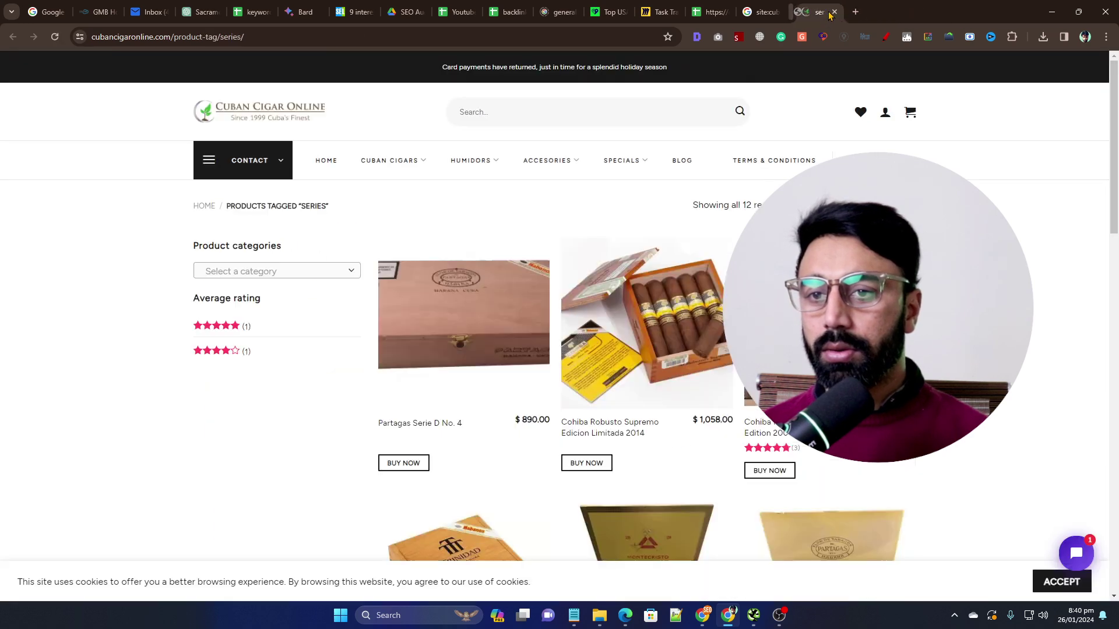
{"action": "middle_click", "coordinate": [827, 17]}
{"action": "middle_click", "coordinate": [828, 13]}
{"action": "scroll", "coordinate": [618, 114], "scroll_direction": "up", "scroll_amount": 6}
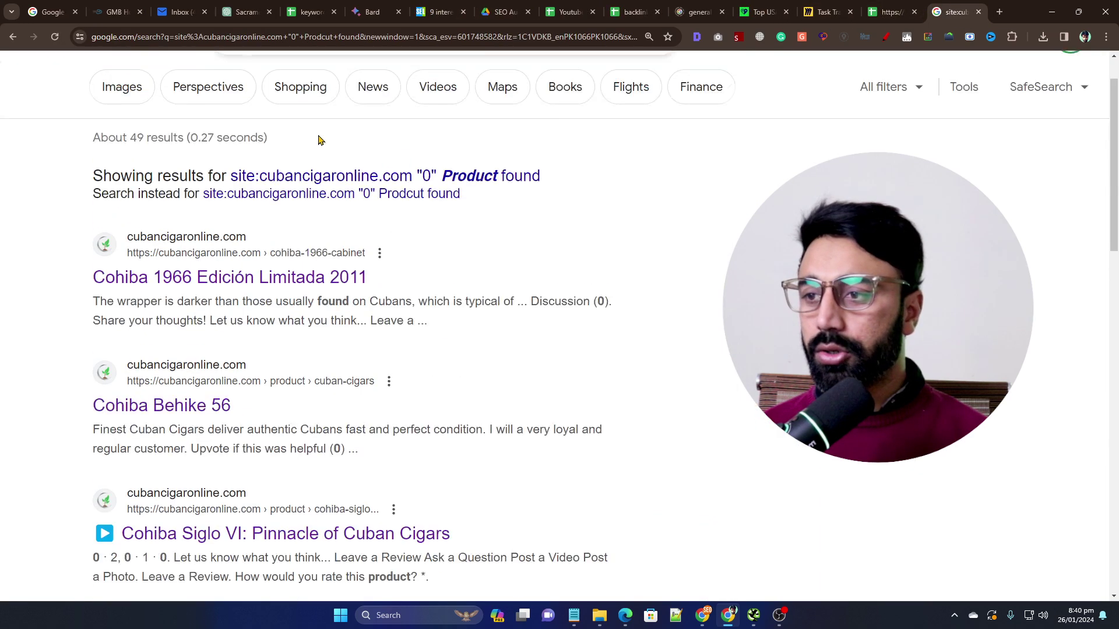
{"action": "left_click", "coordinate": [13, 37]}
Record No Issues as the result of the Empty Category pages item in the audit sheet.
{"action": "left_click", "coordinate": [889, 12]}
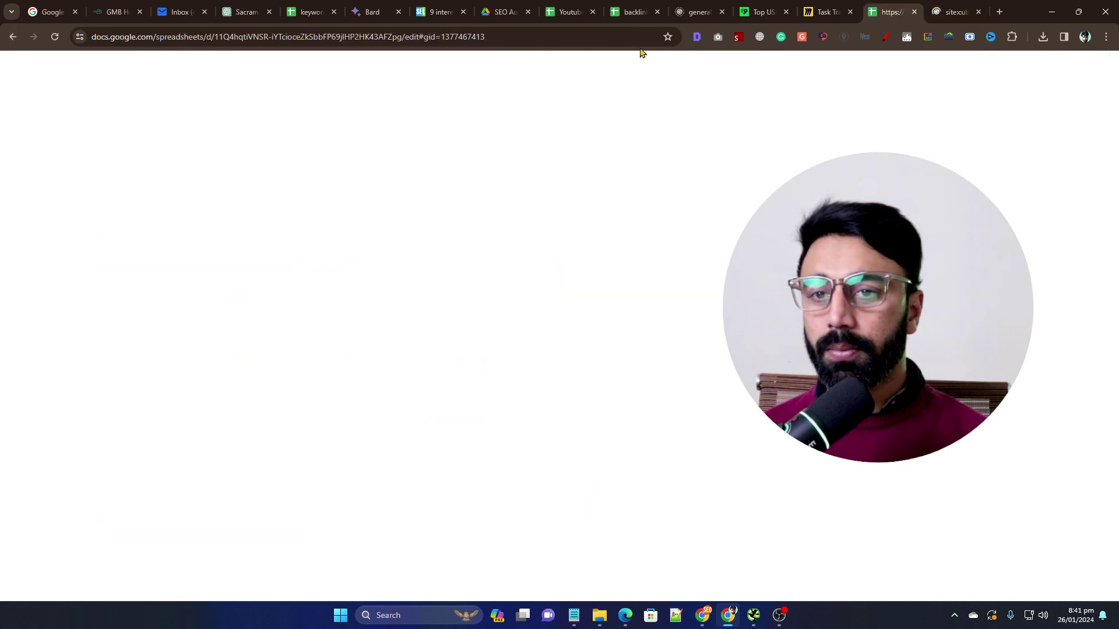
{"action": "left_click", "coordinate": [337, 319]}
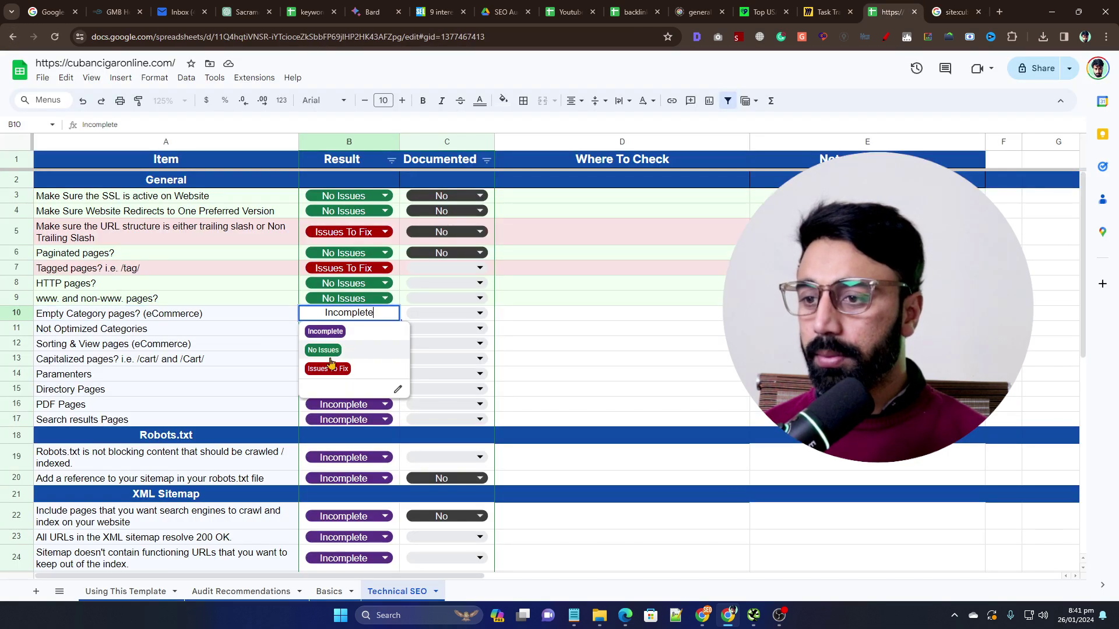
{"action": "left_click", "coordinate": [329, 354]}
{"action": "left_click", "coordinate": [591, 320]}
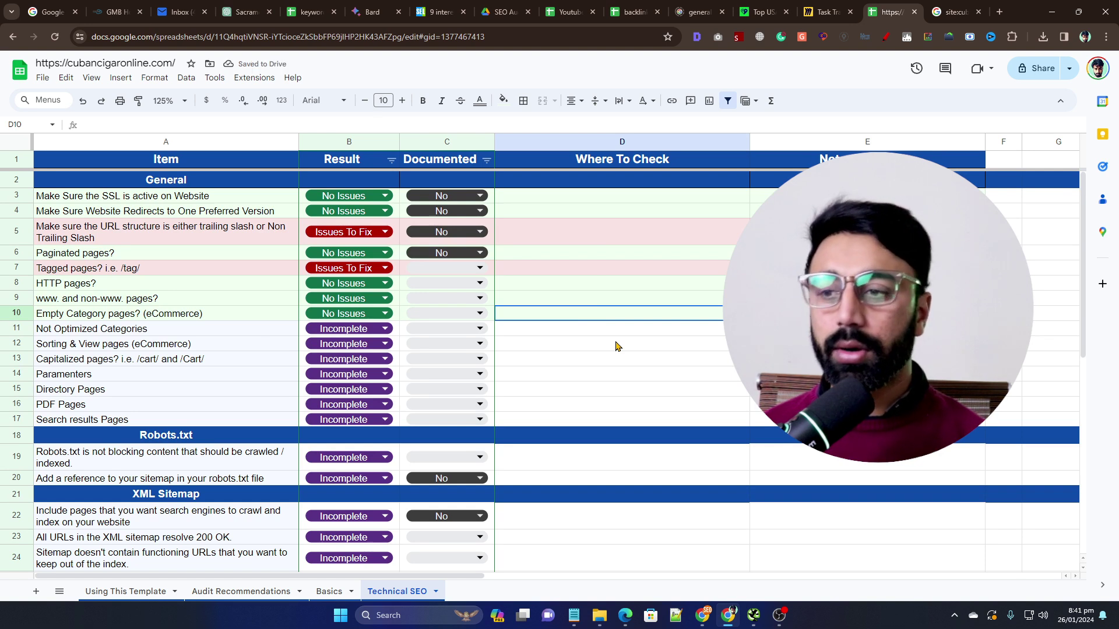
{"action": "left_click", "coordinate": [174, 331]}
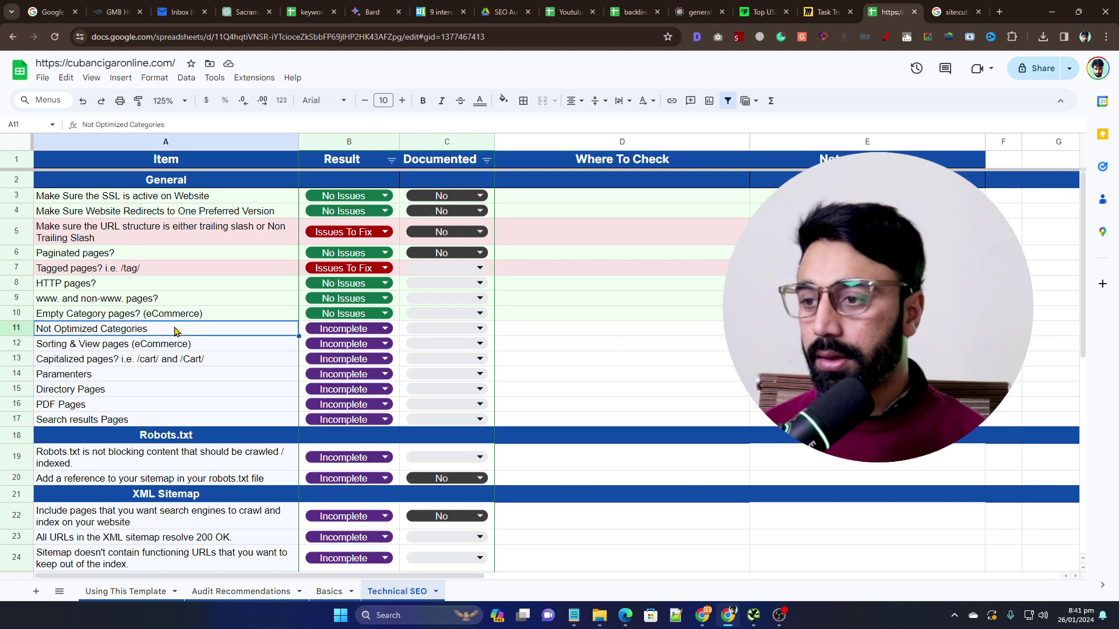
{"action": "left_click", "coordinate": [955, 12]}
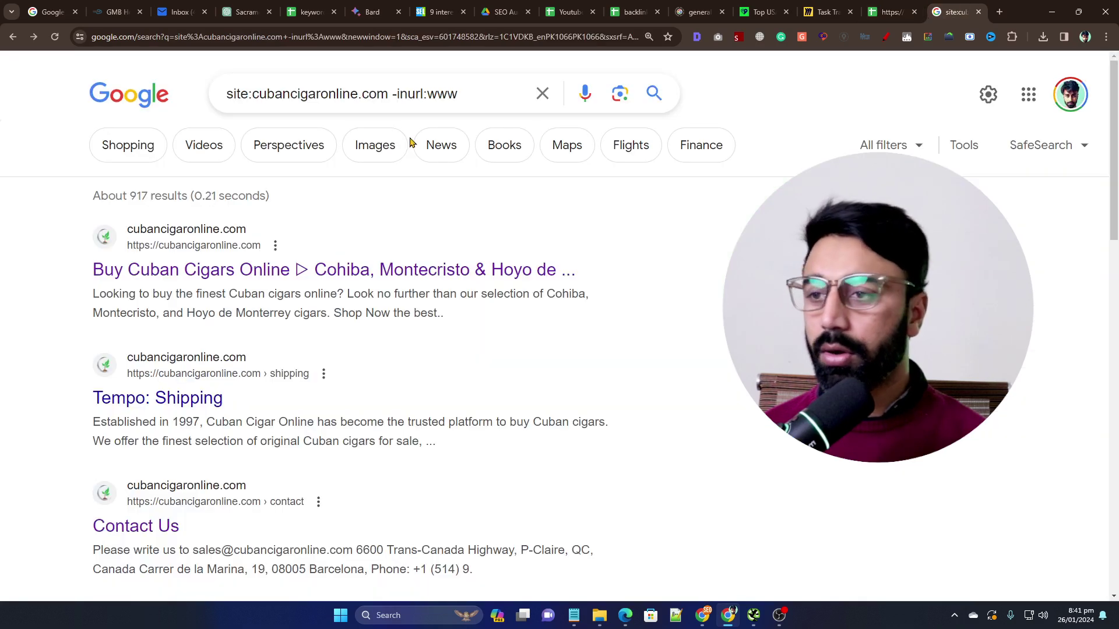
{"action": "left_click", "coordinate": [482, 88]}
{"action": "key", "text": "Left"}
{"action": "key", "text": "Left"}
{"action": "key", "text": "Left"}
{"action": "key", "text": "Left"}
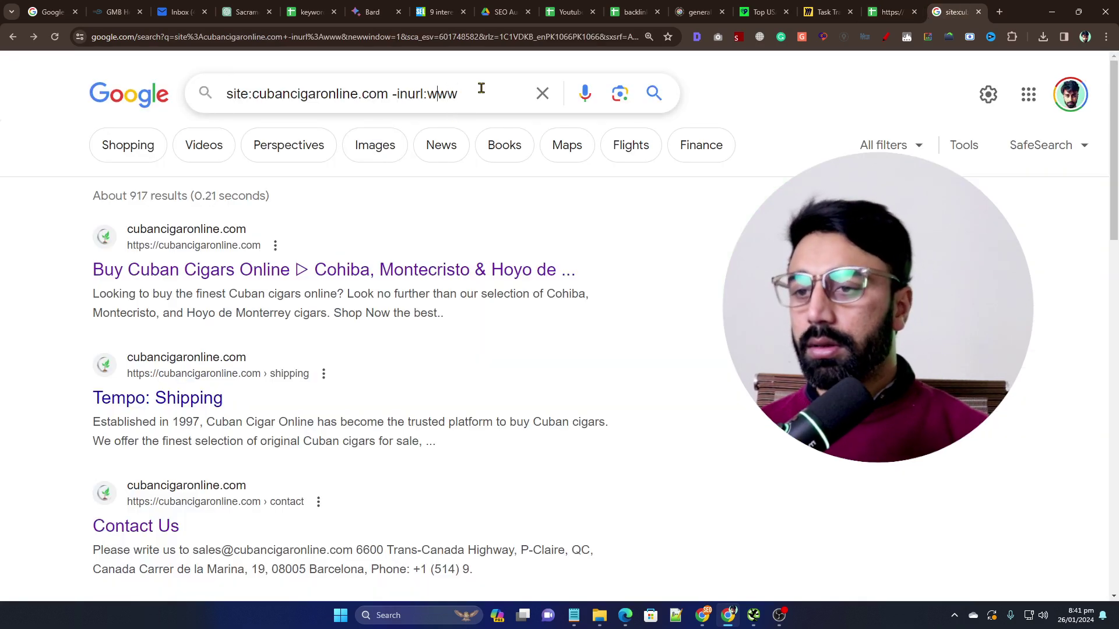
{"action": "key", "text": "BackSpace"}
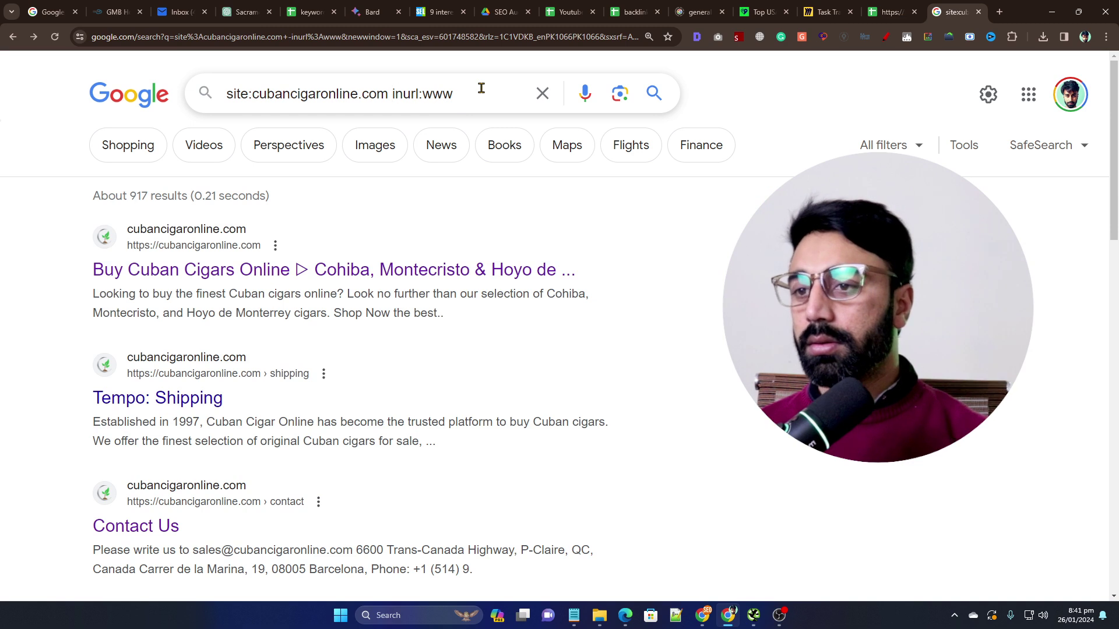
{"action": "key", "text": "BackSpace"}
{"action": "key", "text": "BackSpace"}
{"action": "key", "text": "BackSpace"}
{"action": "key", "text": "BackSpace"}
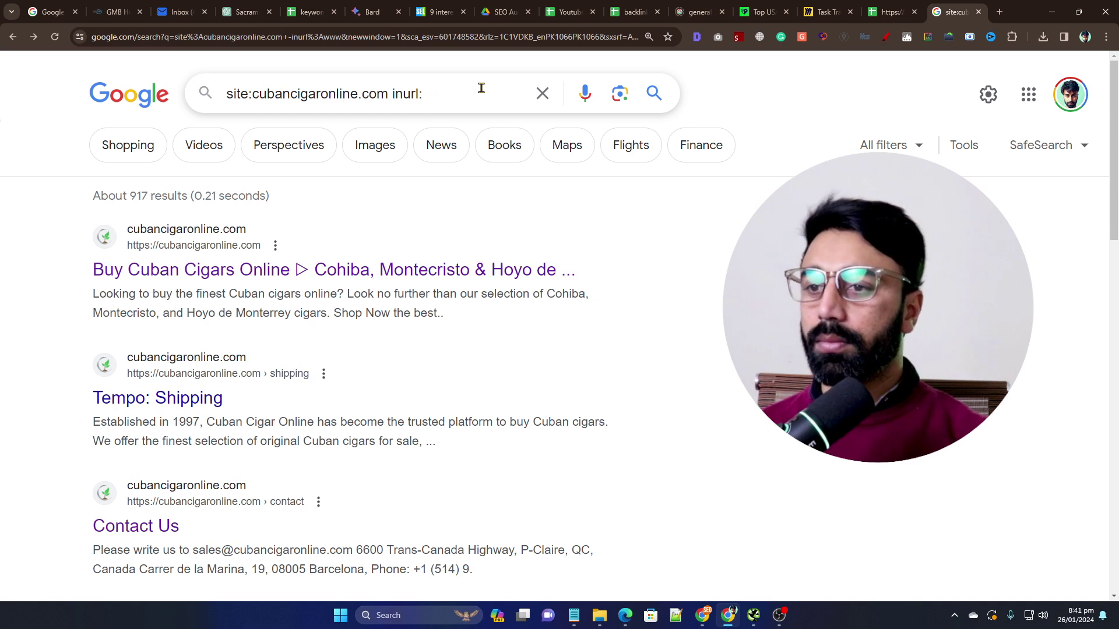
Complete the query as site:cubancigaronline.com inurl:category and run the search.
{"action": "type", "text": ":categoyr"}
{"action": "key", "text": "Return"}
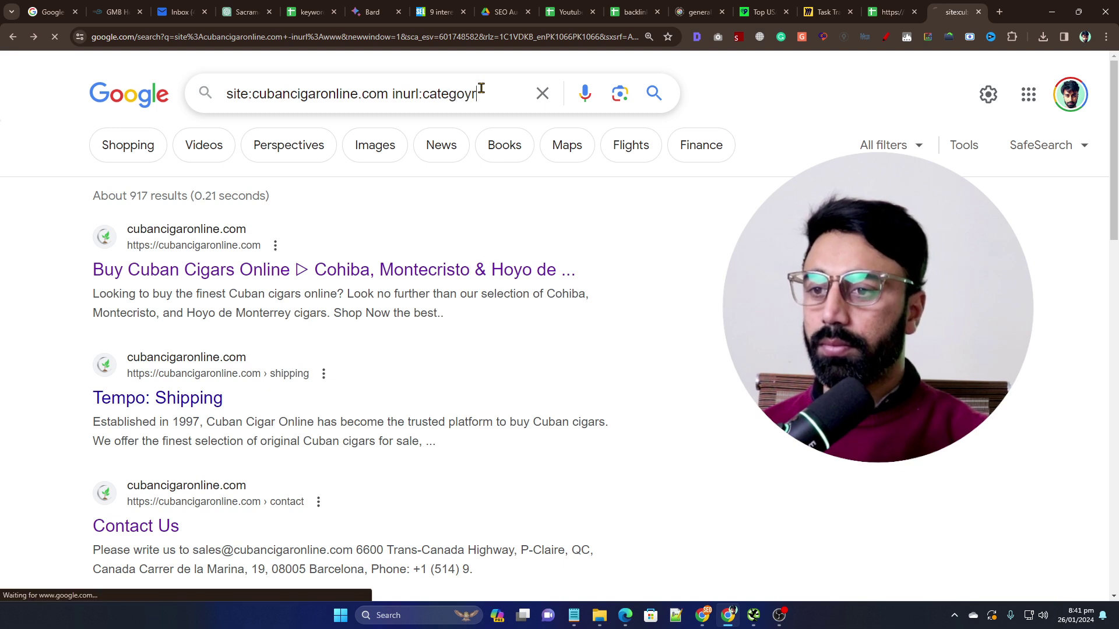
{"action": "left_click", "coordinate": [485, 89]}
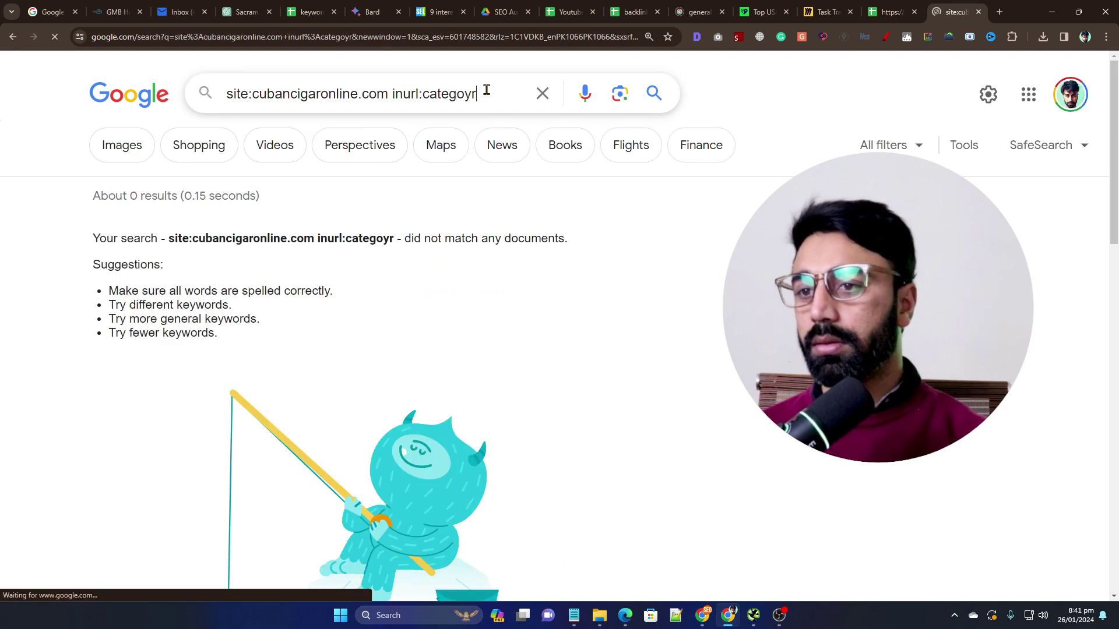
{"action": "key", "text": "BackSpace"}
{"action": "key", "text": "BackSpace"}
{"action": "type", "text": "ry"}
{"action": "key", "text": "Return"}
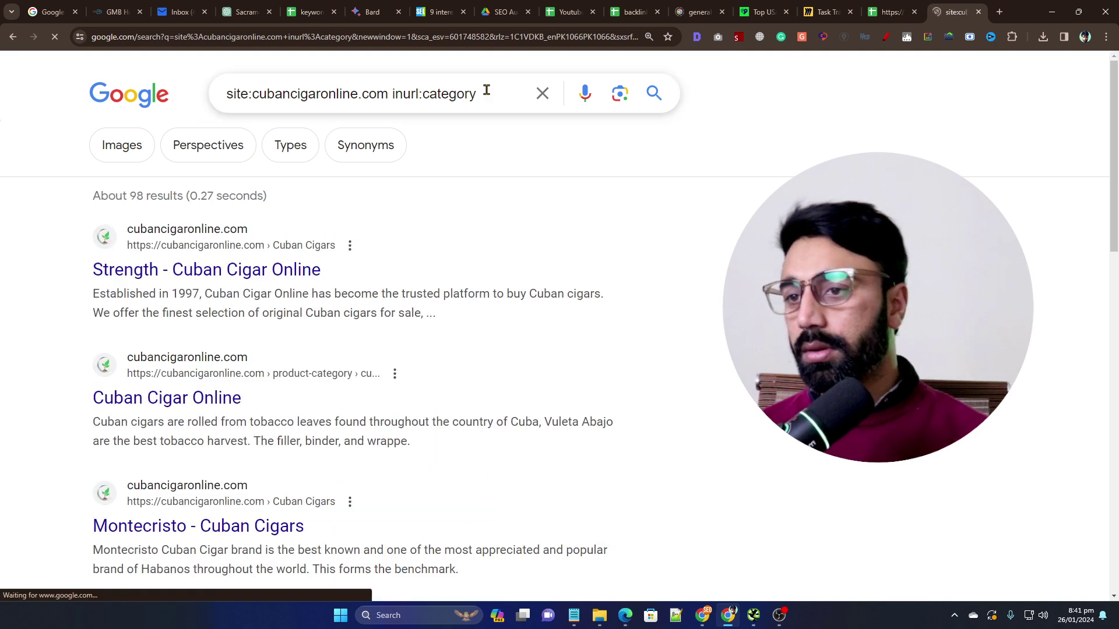
Open the Strength and Cuban Cigar Online results in new tabs and examine the Strength category page for optimized content.
{"action": "scroll", "coordinate": [251, 186], "scroll_direction": "down", "scroll_amount": 1}
{"action": "left_click", "coordinate": [221, 212], "text": "ctrl"}
{"action": "left_click", "coordinate": [237, 338], "text": "ctrl"}
{"action": "left_click", "coordinate": [903, 12]}
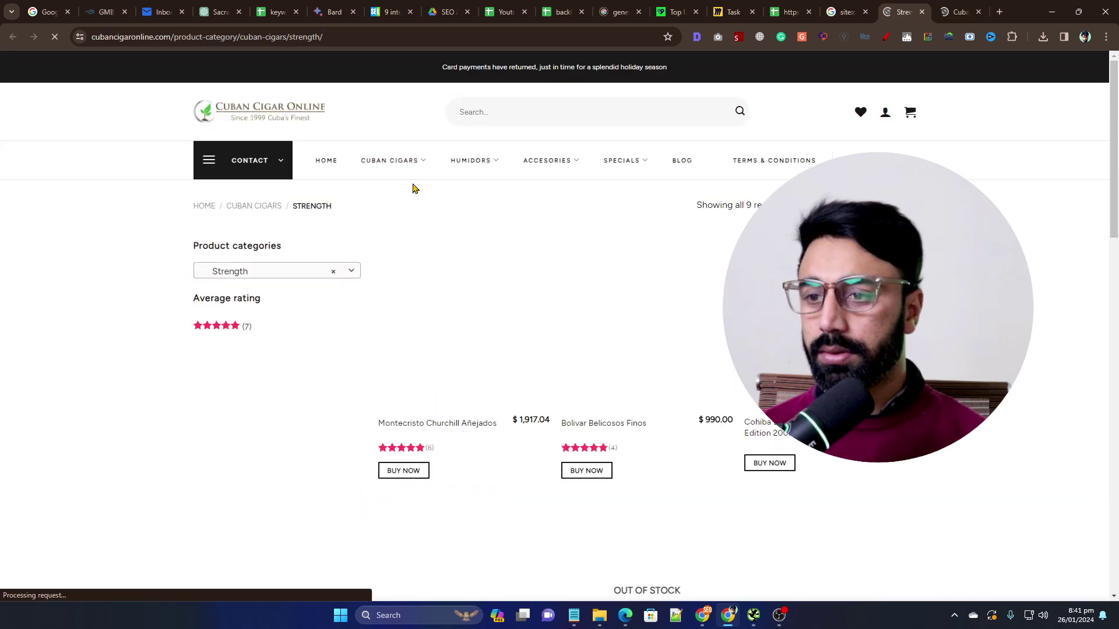
{"action": "scroll", "coordinate": [600, 207], "scroll_direction": "down", "scroll_amount": 10}
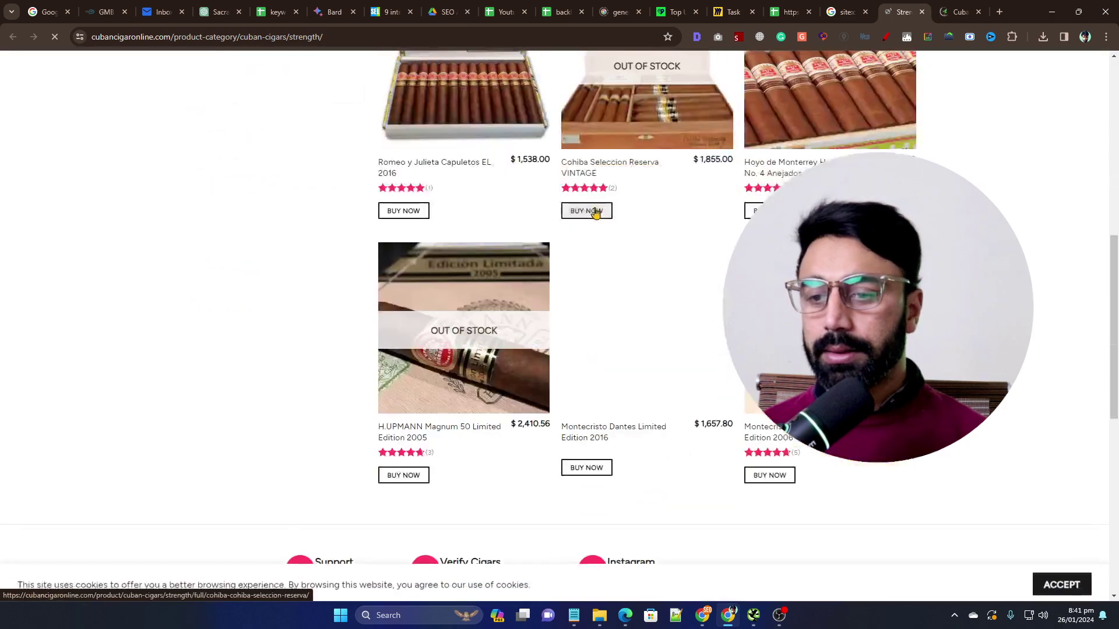
{"action": "scroll", "coordinate": [614, 205], "scroll_direction": "up", "scroll_amount": 10}
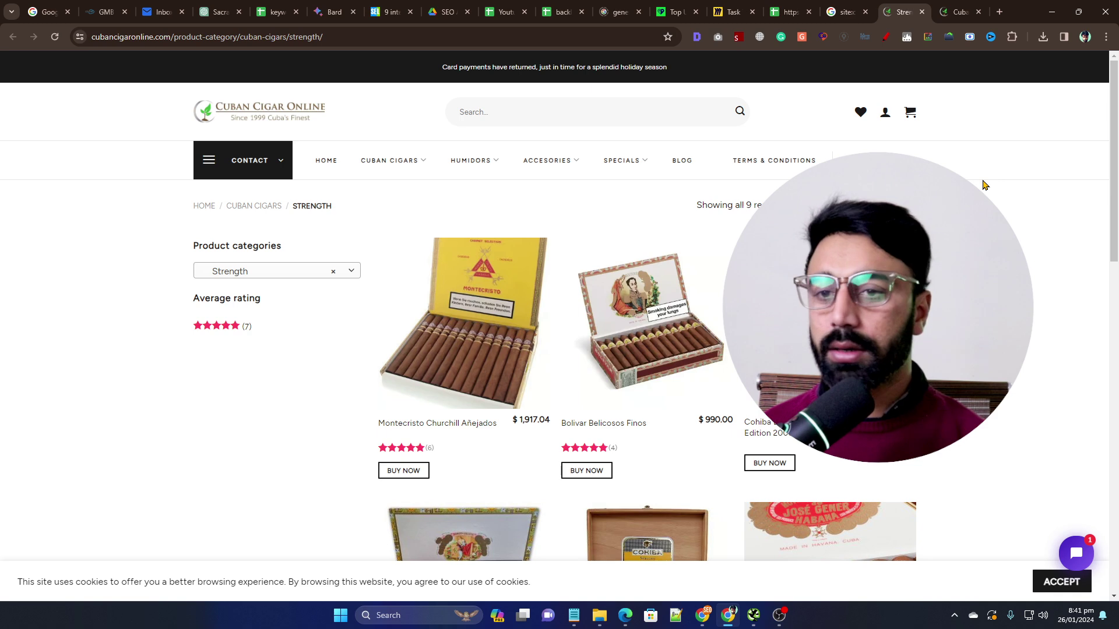
{"action": "scroll", "coordinate": [996, 198], "scroll_direction": "down", "scroll_amount": 2}
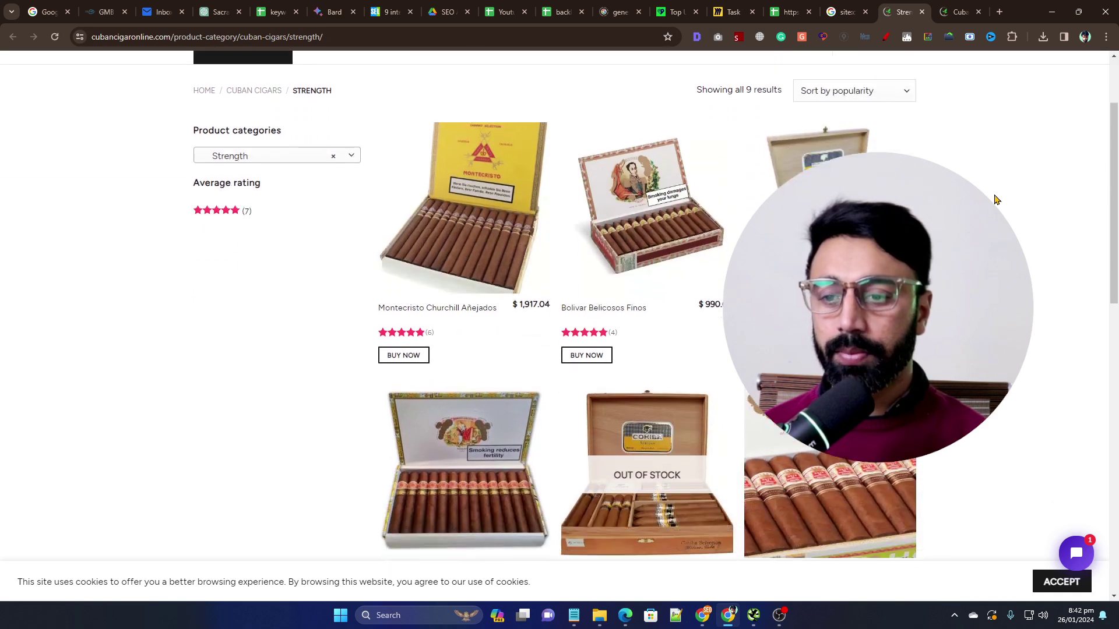
{"action": "scroll", "coordinate": [560, 304], "scroll_direction": "down", "scroll_amount": 2}
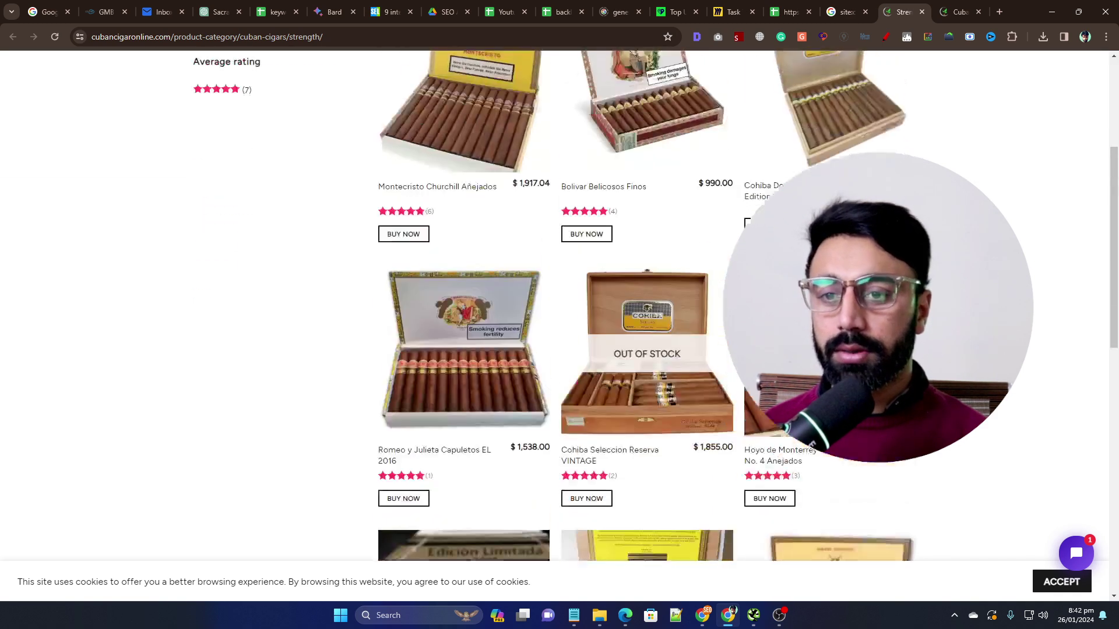
{"action": "scroll", "coordinate": [560, 303], "scroll_direction": "up", "scroll_amount": 4}
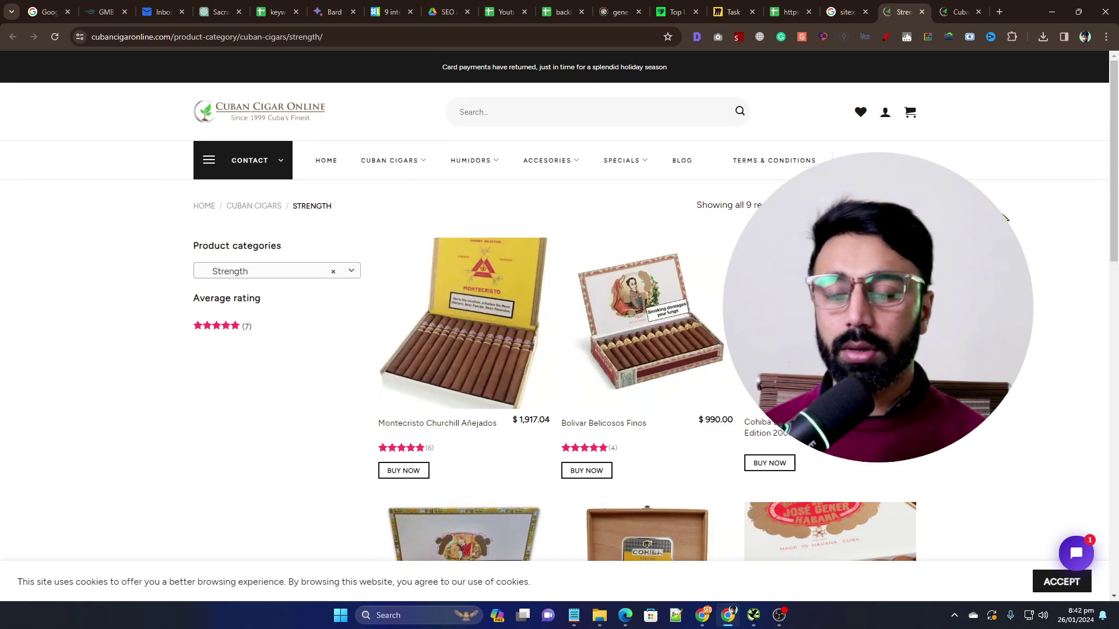
Check the Cuban Cigars category page, close it and go back to the category search results.
{"action": "left_click", "coordinate": [972, 12]}
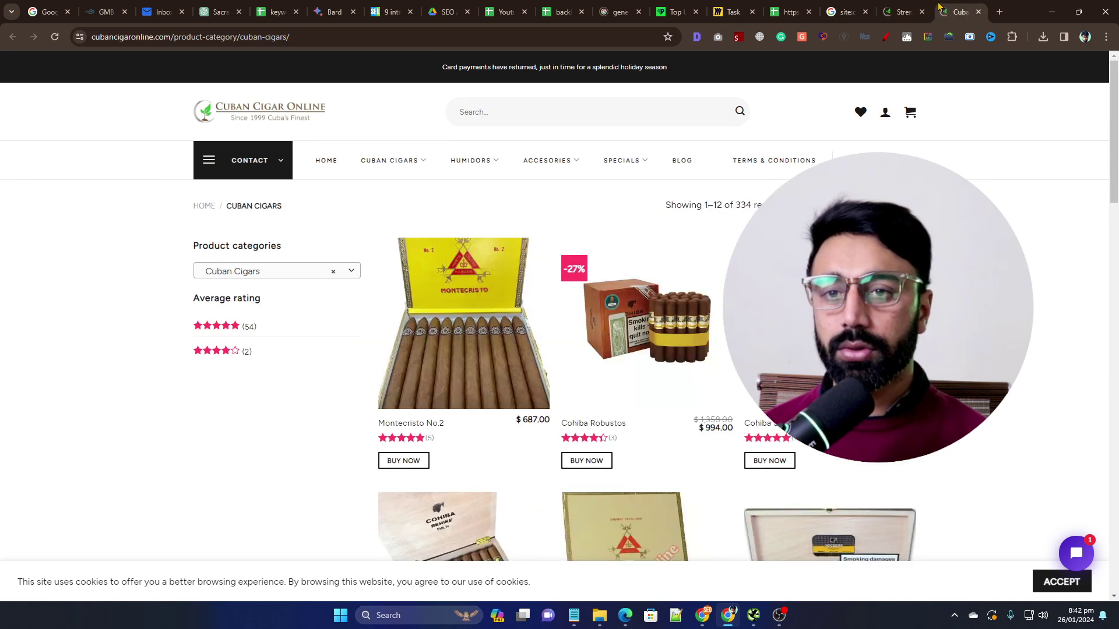
{"action": "left_click", "coordinate": [978, 12]}
{"action": "left_click", "coordinate": [897, 11]}
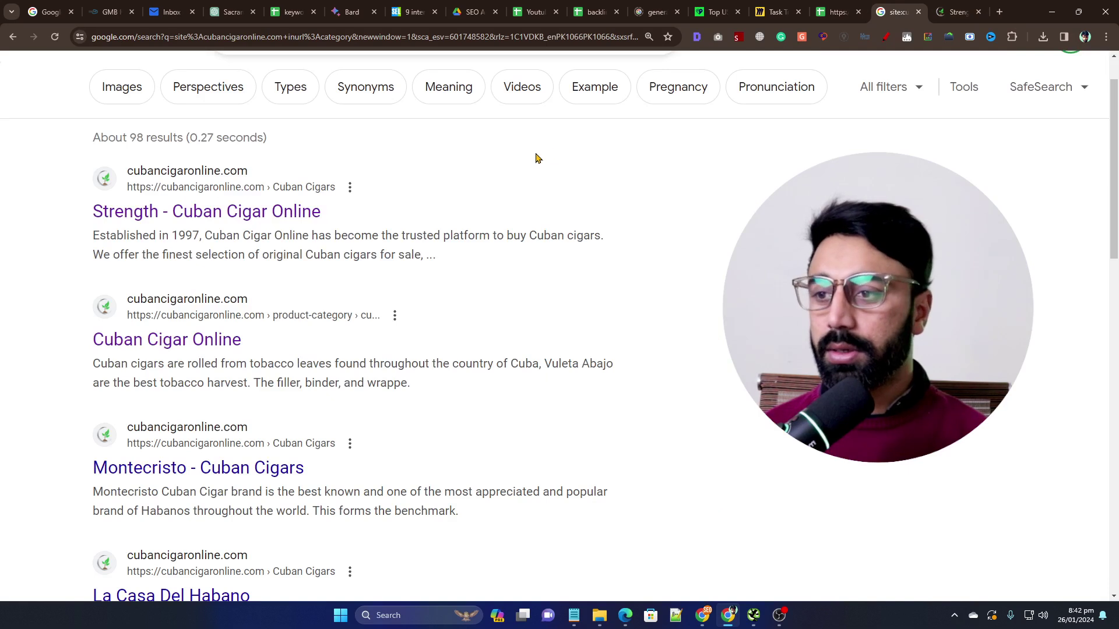
{"action": "scroll", "coordinate": [546, 157], "scroll_direction": "up", "scroll_amount": 1}
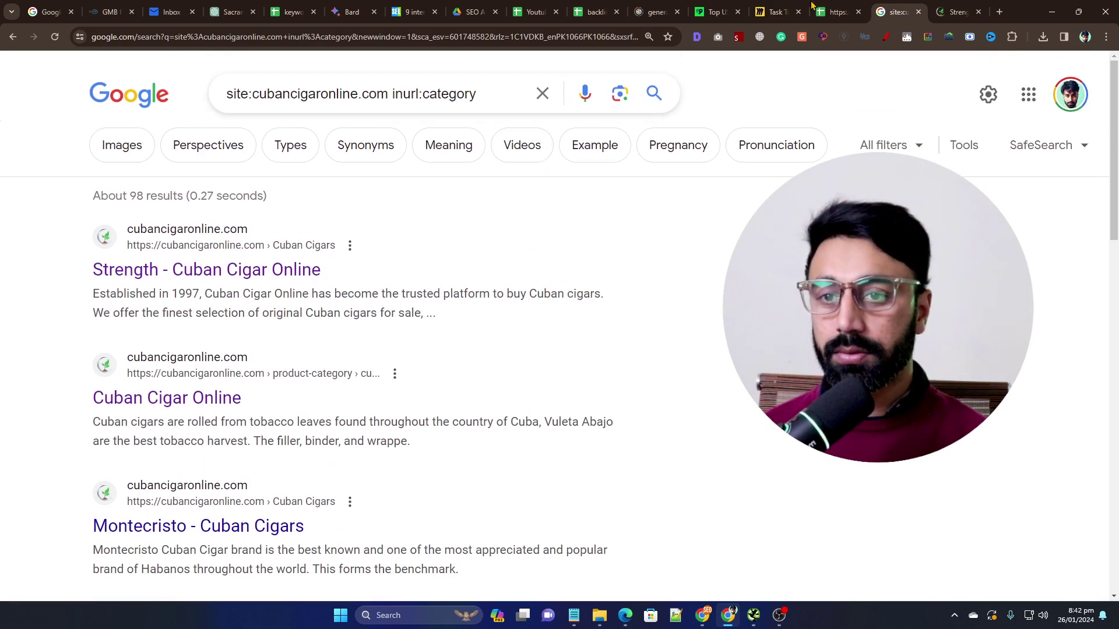
Record Issues To Fix as the result of Not Optimized Categories in the audit sheet and select the Sorting & View pages item.
{"action": "left_click", "coordinate": [837, 12]}
{"action": "left_click", "coordinate": [193, 349]}
{"action": "left_click", "coordinate": [192, 329]}
{"action": "left_click", "coordinate": [370, 329]}
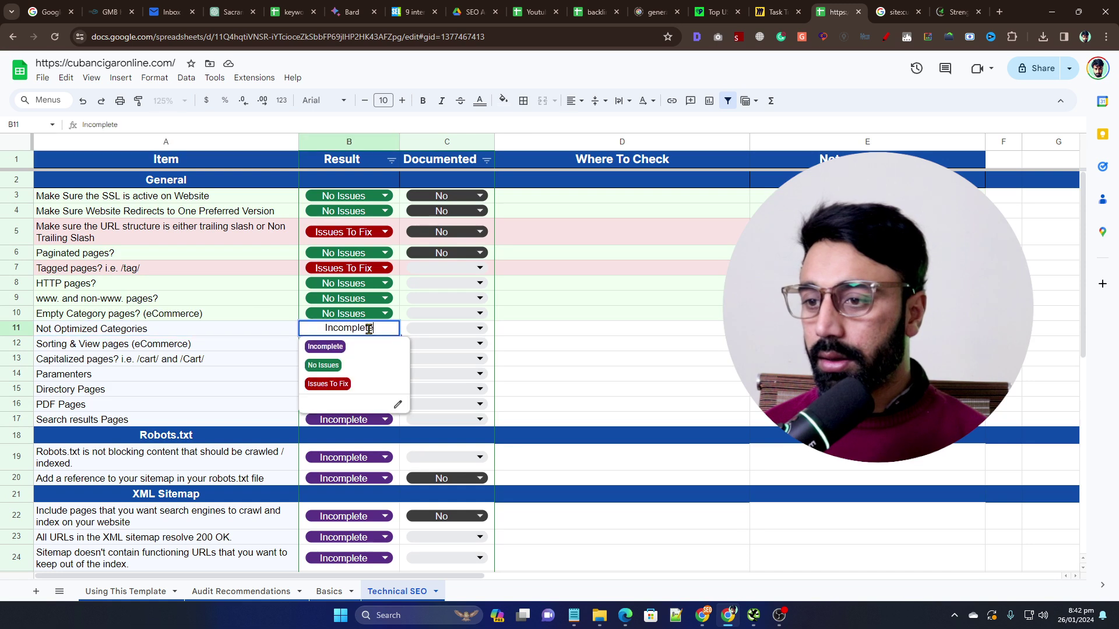
{"action": "left_click", "coordinate": [328, 383]}
{"action": "left_click", "coordinate": [198, 350]}
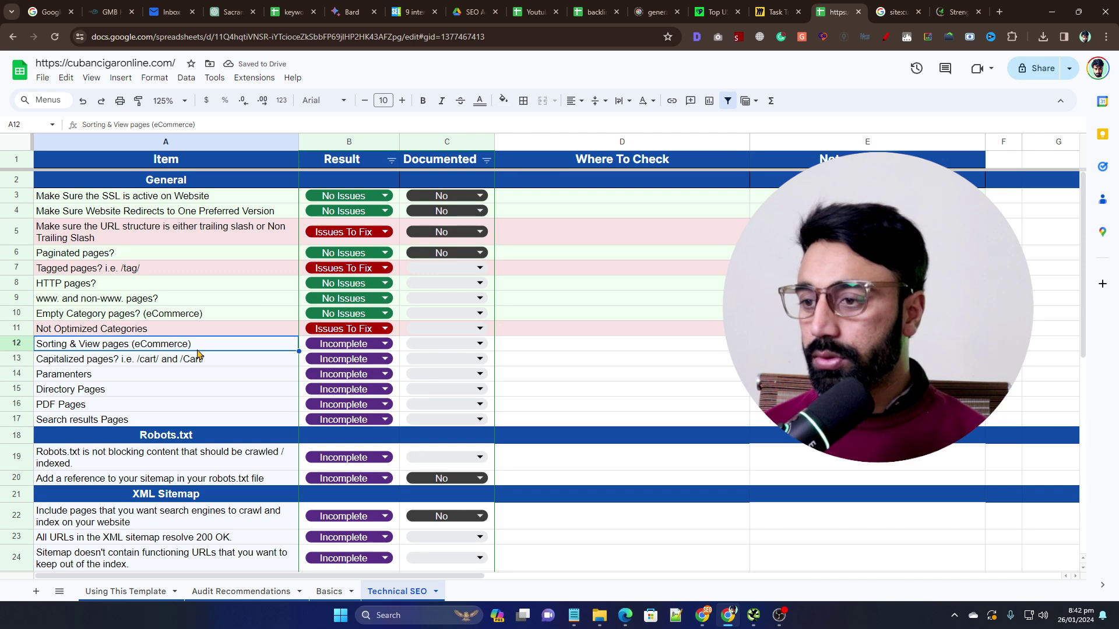
Select the Capitalized pages item in the audit sheet and remove the word category from the Google query, keeping site:cubancigaronline.com inurl:.
{"action": "key", "text": "Down"}
{"action": "left_click", "coordinate": [898, 12]}
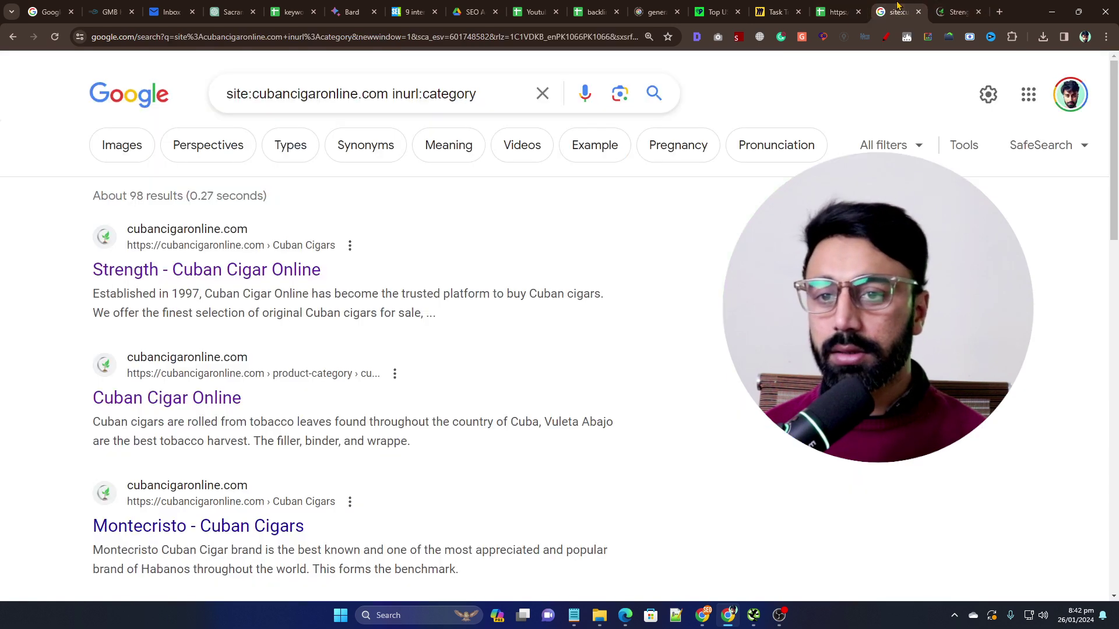
{"action": "left_click", "coordinate": [503, 85]}
{"action": "key", "text": "BackSpace"}
{"action": "key", "text": "BackSpace"}
{"action": "key", "text": "BackSpace"}
{"action": "key", "text": "BackSpace"}
{"action": "key", "text": "BackSpace"}
{"action": "key", "text": "BackSpace"}
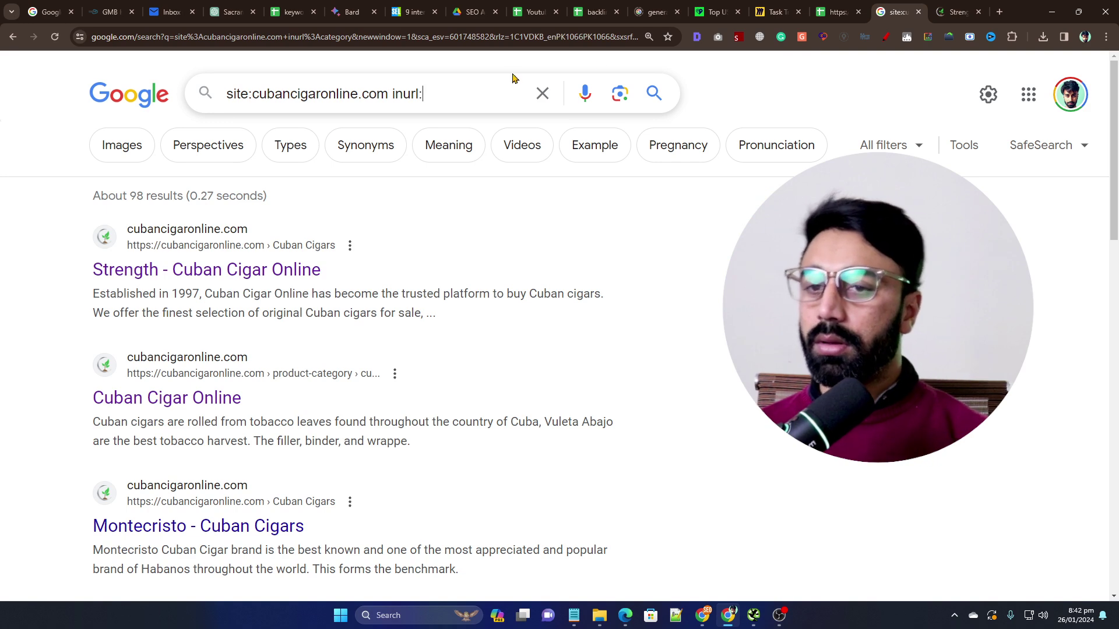
Select the Paramenters item in the audit sheet and search Google for site:cubancigaronline.com inurl:cart.
{"action": "left_click", "coordinate": [838, 12]}
{"action": "key", "text": "Down"}
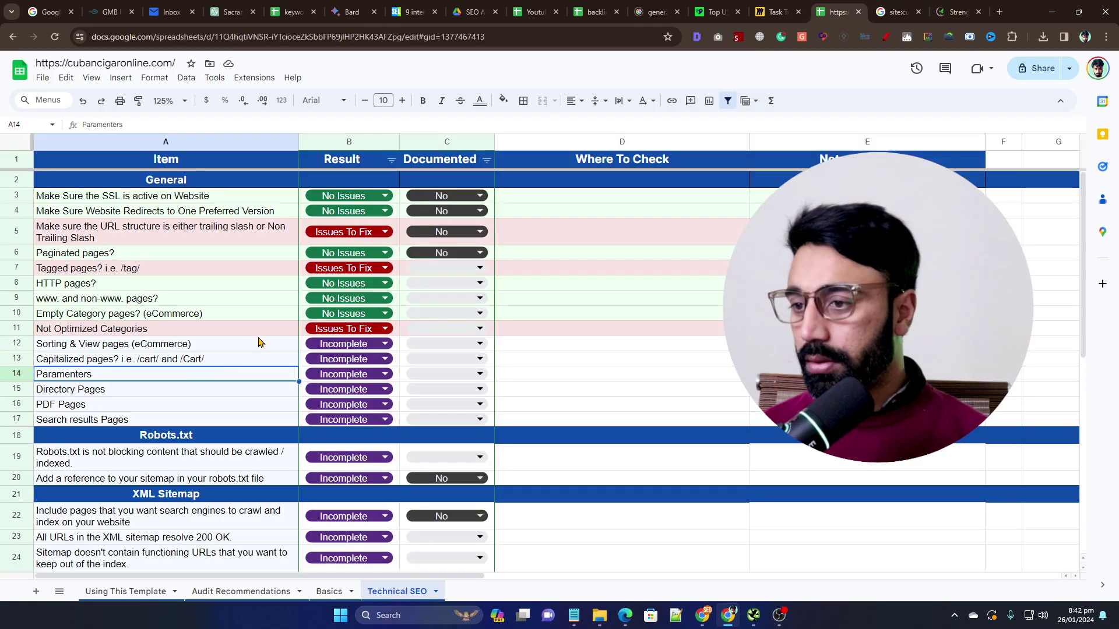
{"action": "left_click", "coordinate": [896, 12]}
{"action": "key", "text": "BackSpace"}
{"action": "type", "text": "xart"}
{"action": "key", "text": "BackSpace"}
{"action": "key", "text": "BackSpace"}
{"action": "key", "text": "BackSpace"}
{"action": "key", "text": "BackSpace"}
{"action": "type", "text": "art"}
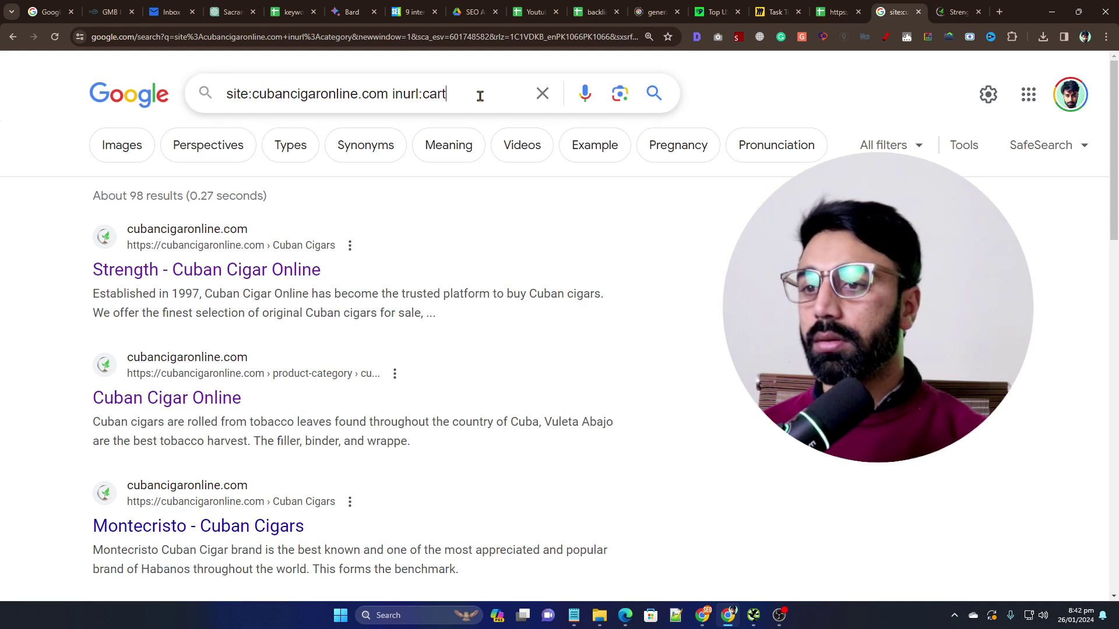
{"action": "key", "text": "Return"}
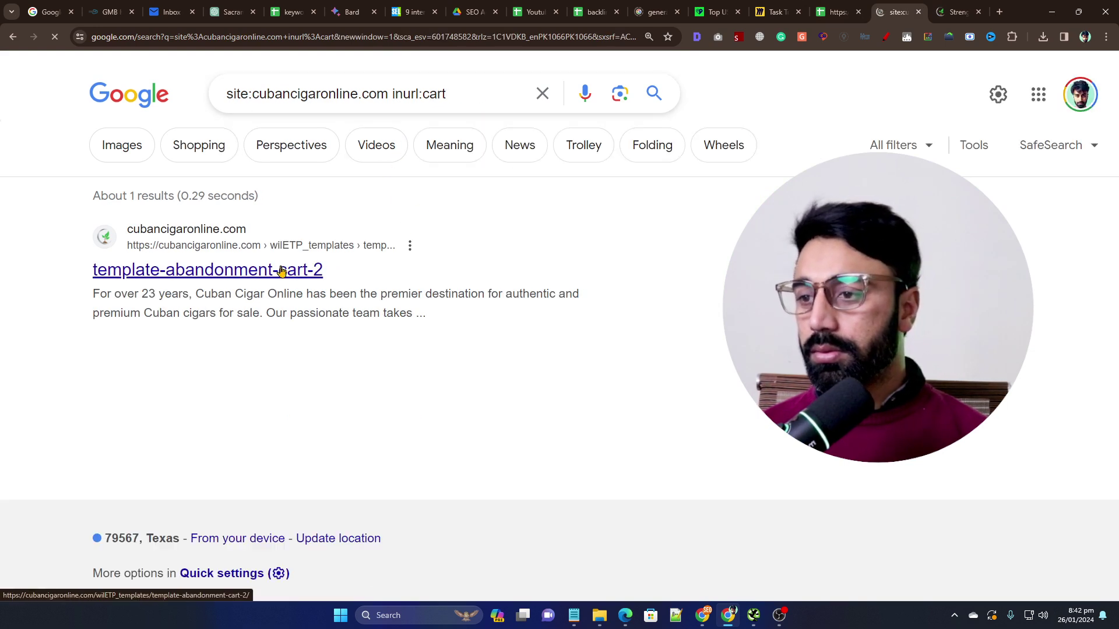
Open the template-abandonment-cart-2 result in a new tab, close the Strength category tab and examine the opened page's heading and error code.
{"action": "middle_click", "coordinate": [282, 268]}
{"action": "left_click", "coordinate": [915, 4]}
{"action": "left_click", "coordinate": [922, 11]}
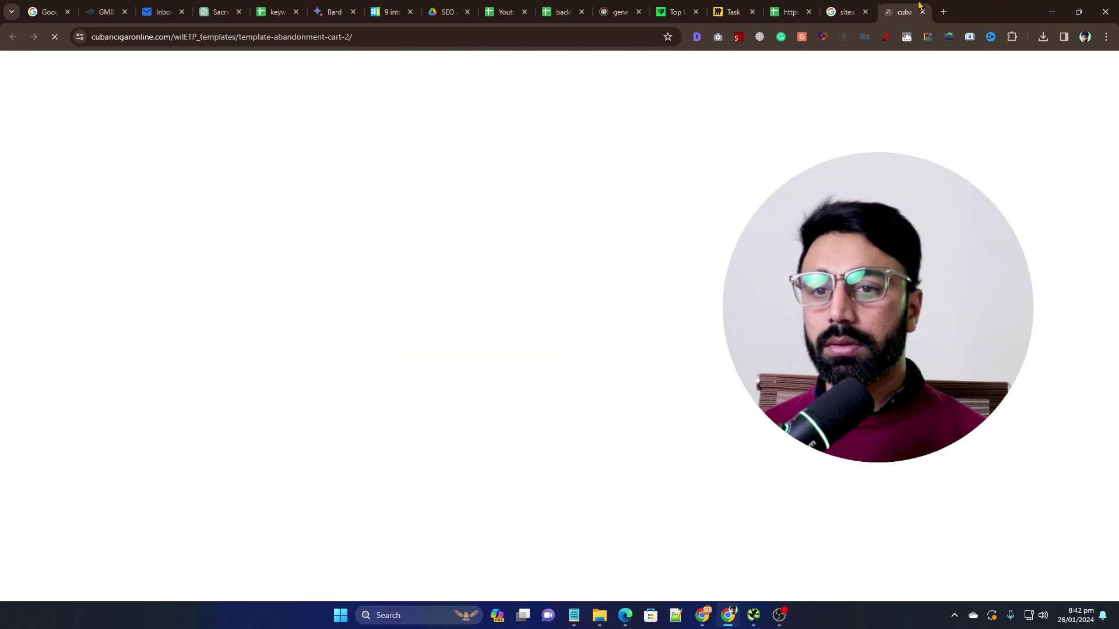
{"action": "triple_click", "coordinate": [579, 222]}
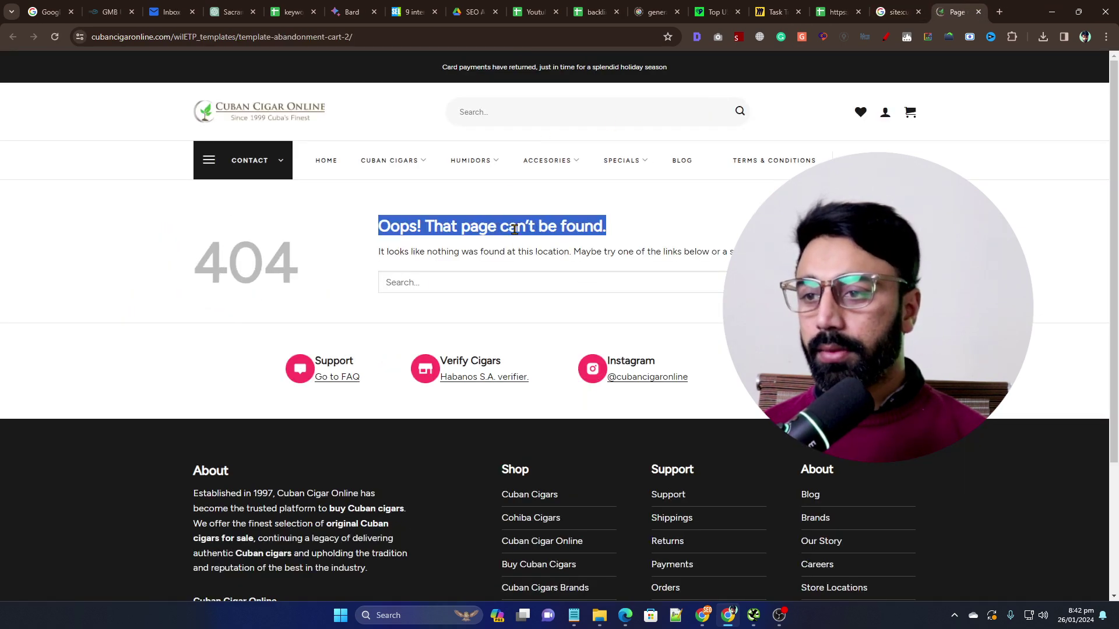
{"action": "left_click", "coordinate": [288, 254]}
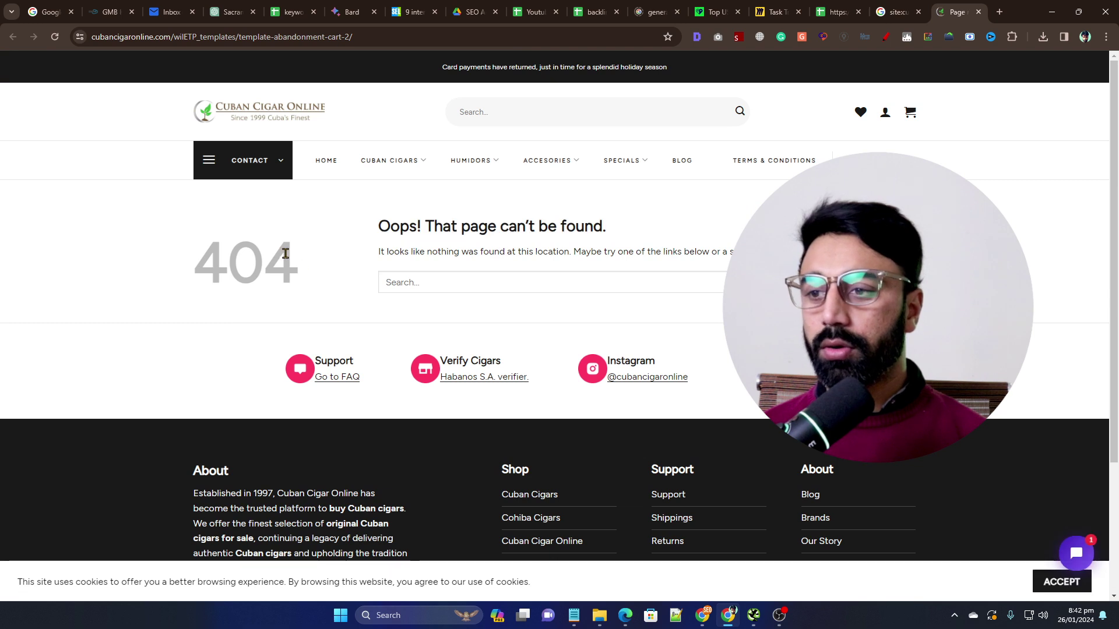
{"action": "double_click", "coordinate": [277, 263]}
{"action": "left_click", "coordinate": [323, 254]}
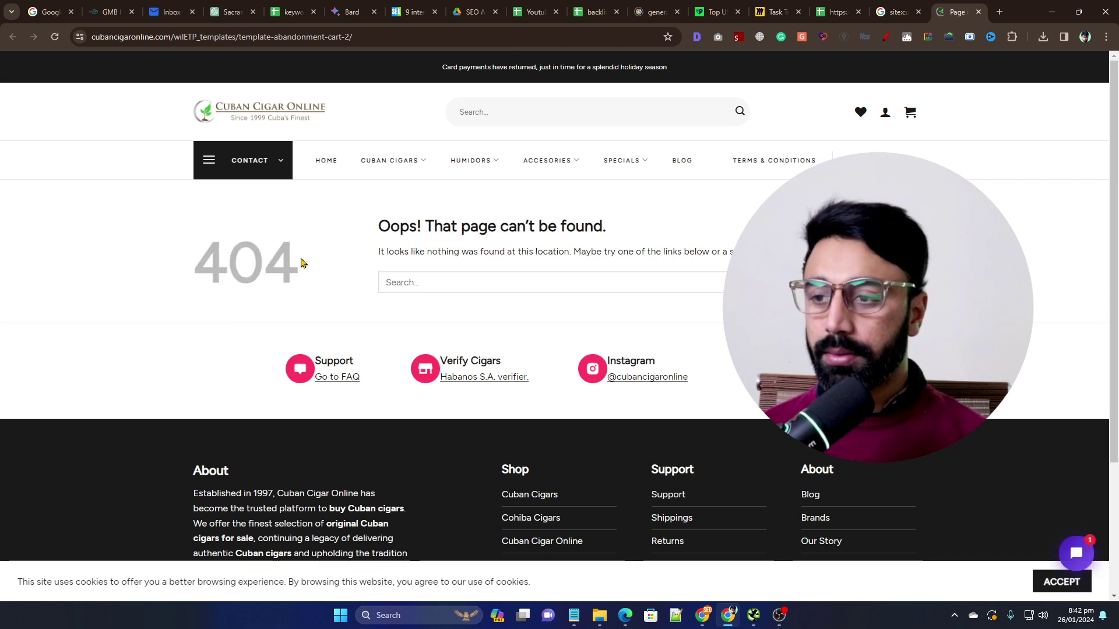
{"action": "double_click", "coordinate": [303, 263]}
{"action": "left_click", "coordinate": [331, 256]}
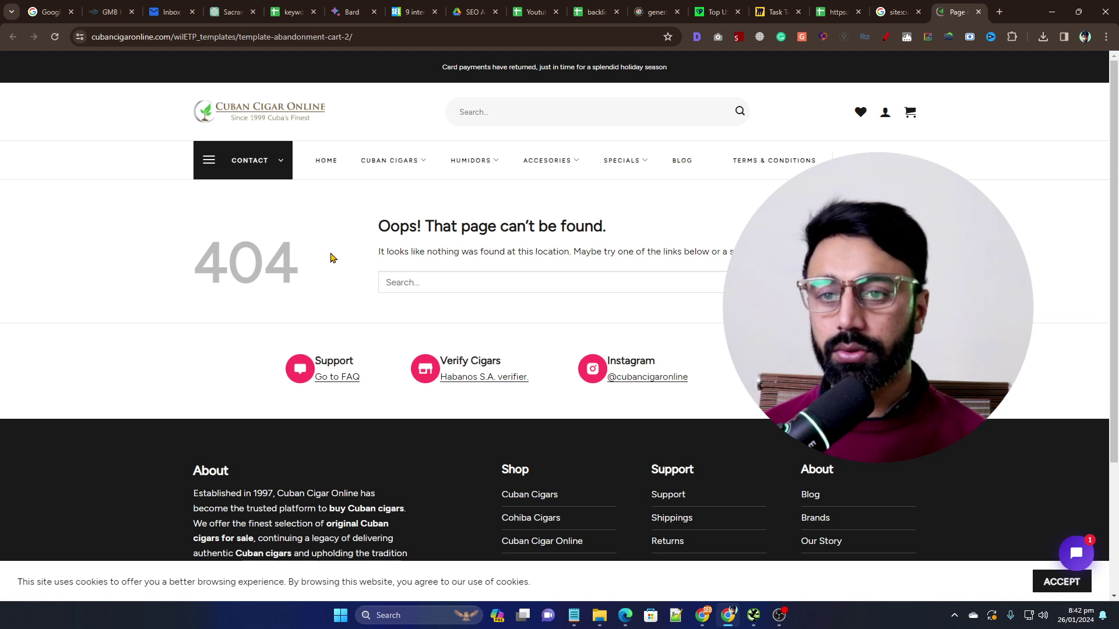
{"action": "double_click", "coordinate": [246, 272]}
{"action": "left_click", "coordinate": [335, 270]}
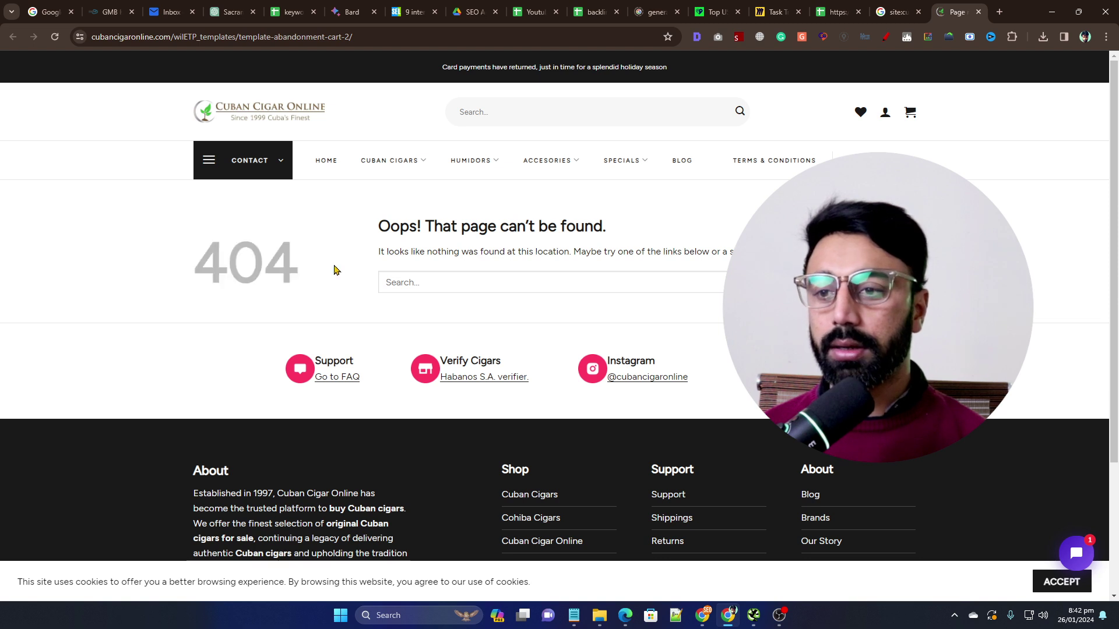
Return to the audit sheet by way of the cart search results and select the Paramenters item.
{"action": "left_click", "coordinate": [896, 11]}
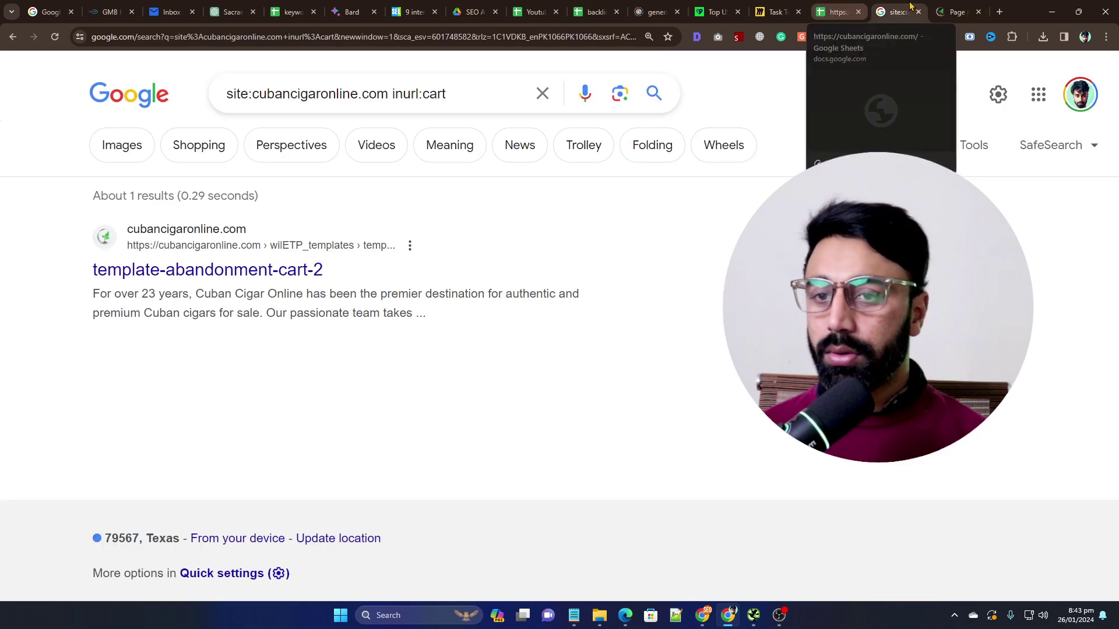
{"action": "left_click", "coordinate": [829, 8]}
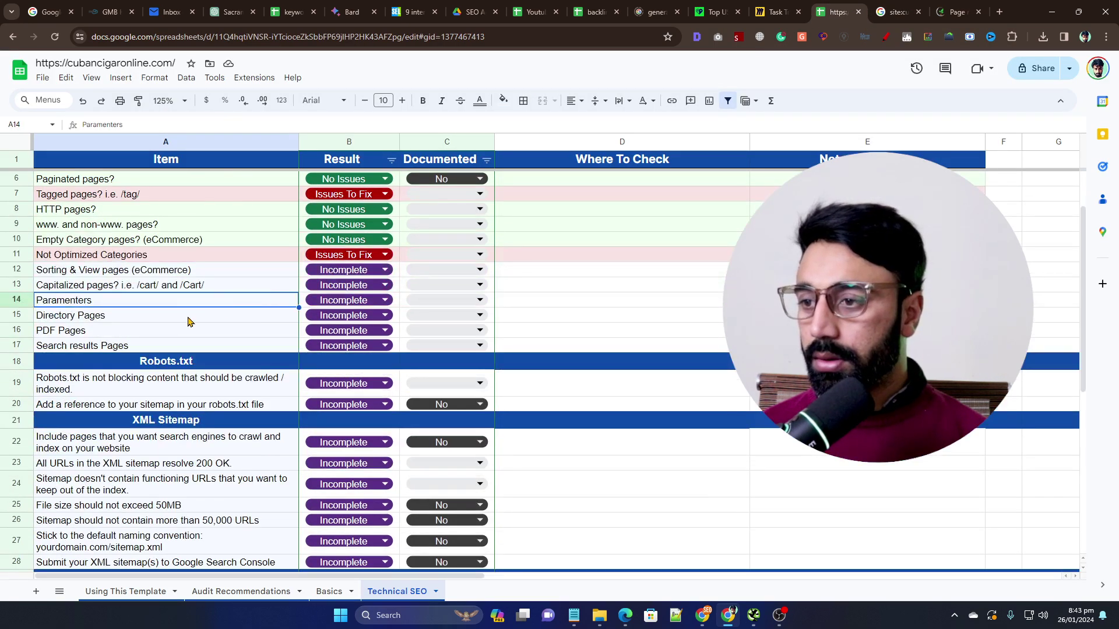
{"action": "mouse_move", "coordinate": [166, 306]}
{"action": "left_mouse_down"}
{"action": "mouse_move", "coordinate": [156, 323]}
{"action": "mouse_move", "coordinate": [146, 306]}
{"action": "left_mouse_up"}
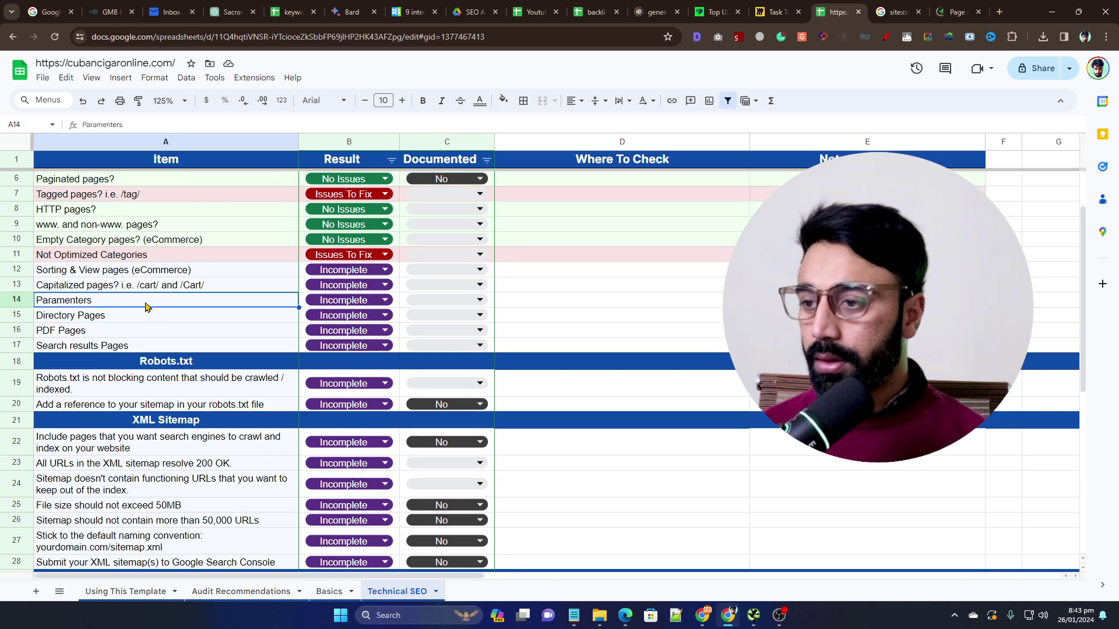
{"action": "left_click", "coordinate": [142, 309]}
{"action": "left_click", "coordinate": [129, 302]}
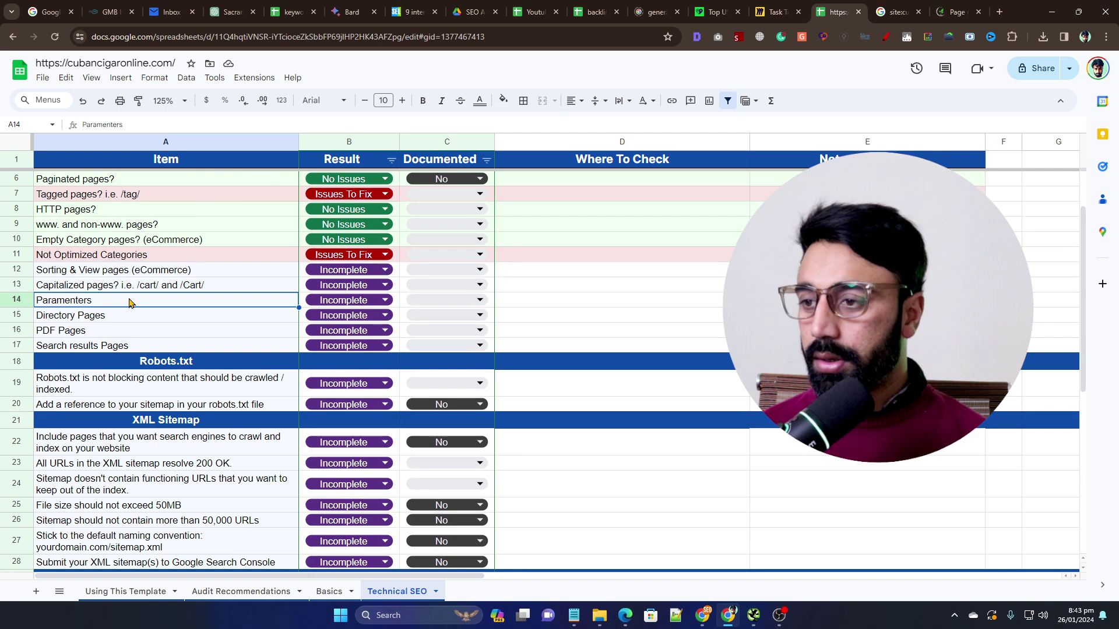
Switch to Screaming Frog SEO Spider and look through the crawled HTML addresses for URLs containing parameters.
{"action": "left_click", "coordinate": [754, 616]}
{"action": "scroll", "coordinate": [244, 149], "scroll_direction": "down", "scroll_amount": 6}
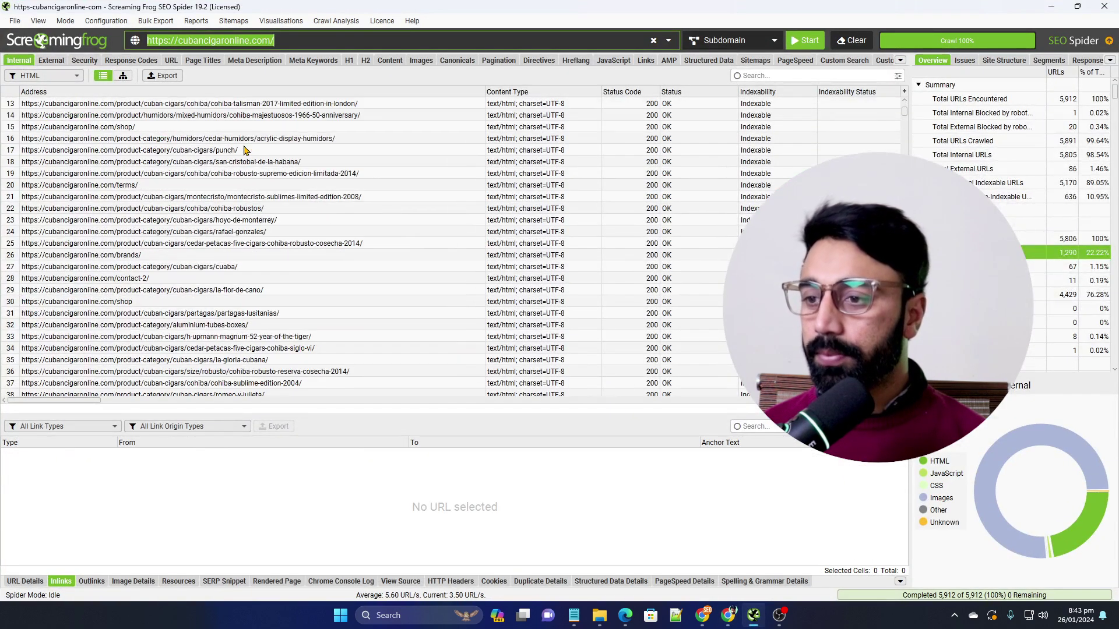
{"action": "scroll", "coordinate": [245, 150], "scroll_direction": "down", "scroll_amount": 4}
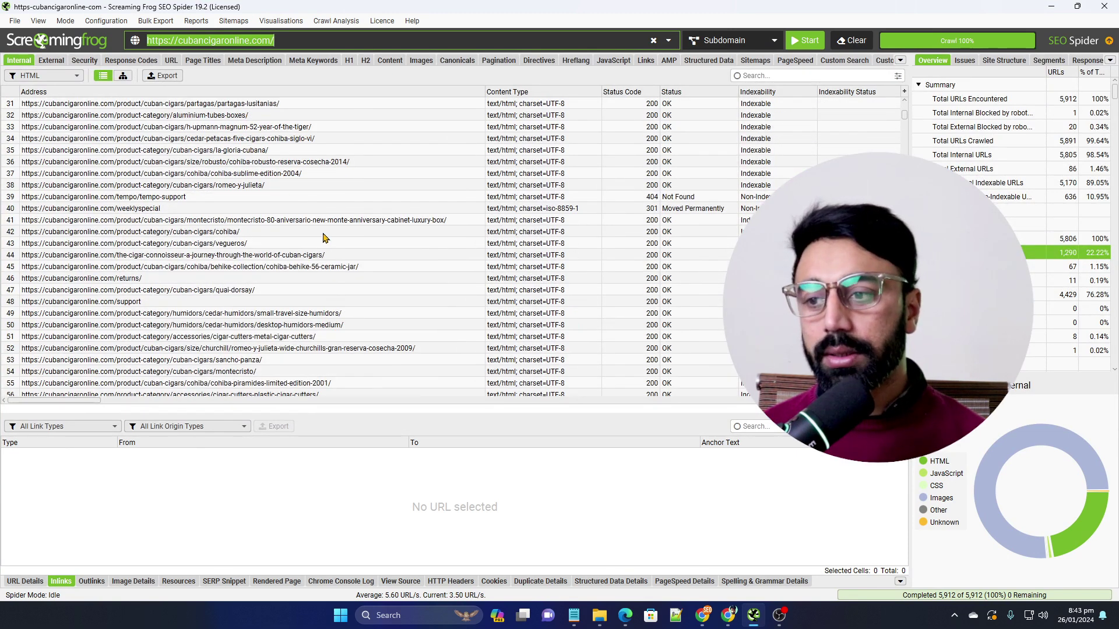
{"action": "scroll", "coordinate": [325, 239], "scroll_direction": "down", "scroll_amount": 6}
{"action": "scroll", "coordinate": [326, 216], "scroll_direction": "down", "scroll_amount": 1}
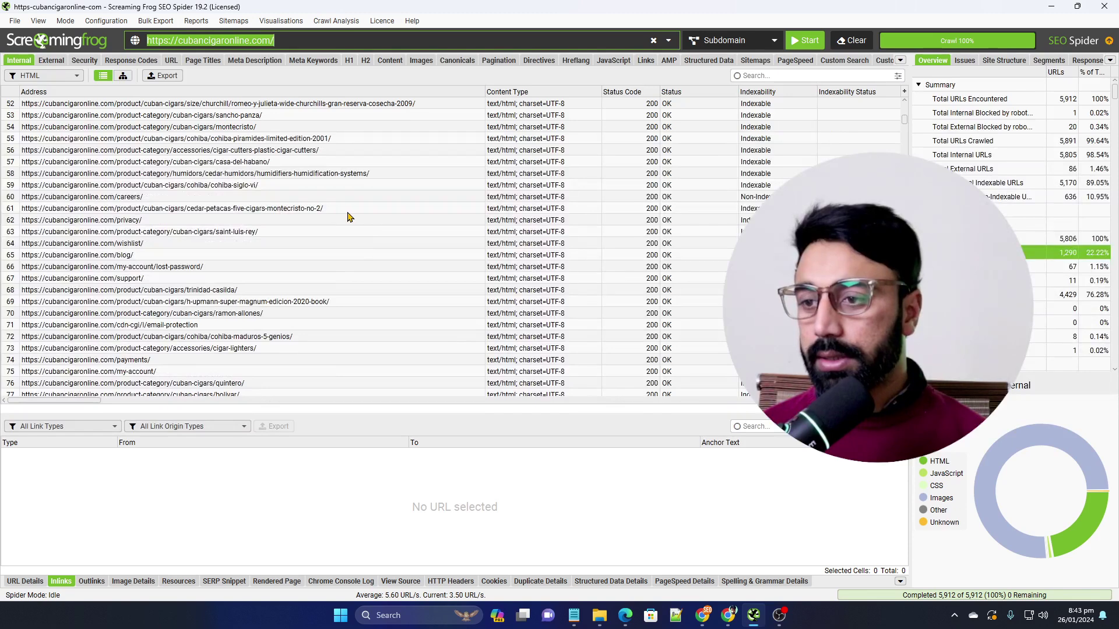
{"action": "scroll", "coordinate": [349, 217], "scroll_direction": "down", "scroll_amount": 2}
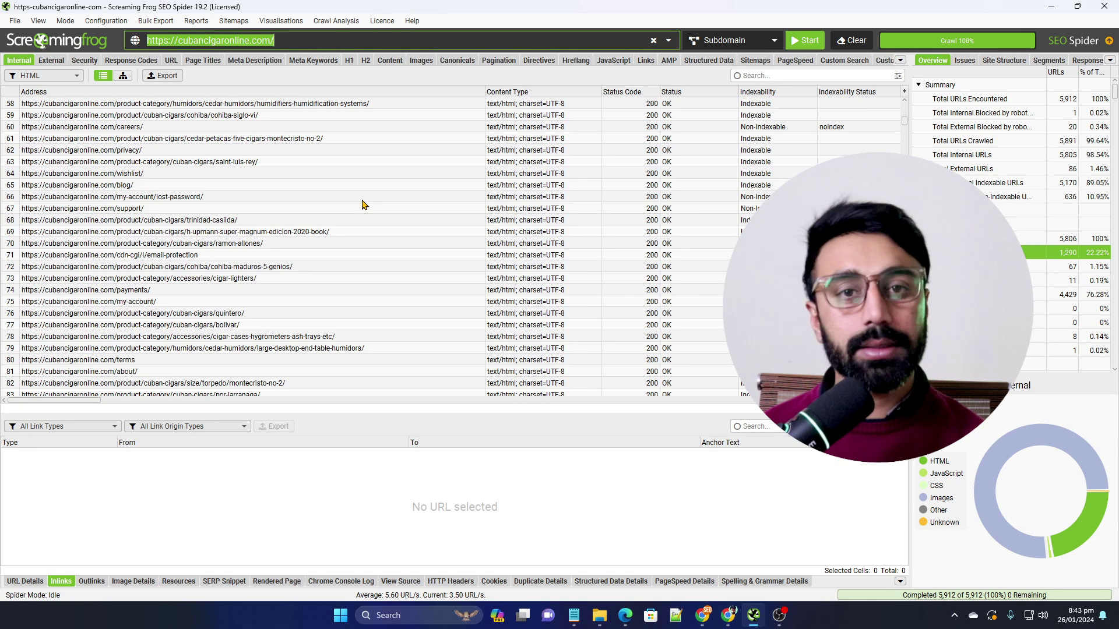
{"action": "scroll", "coordinate": [383, 204], "scroll_direction": "down", "scroll_amount": 7}
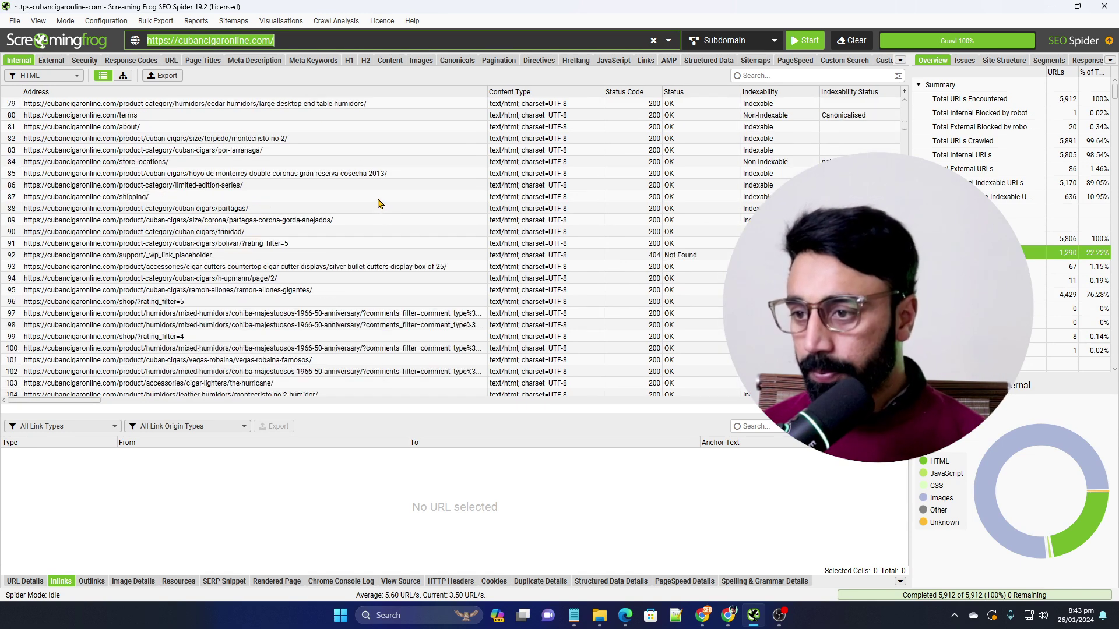
{"action": "scroll", "coordinate": [379, 204], "scroll_direction": "down", "scroll_amount": 2}
Inspect the bolivar/?rating_filter=5 and shop/?rating_filter=4 URLs and look further down the crawl list for parameter pages.
{"action": "left_click", "coordinate": [267, 172]}
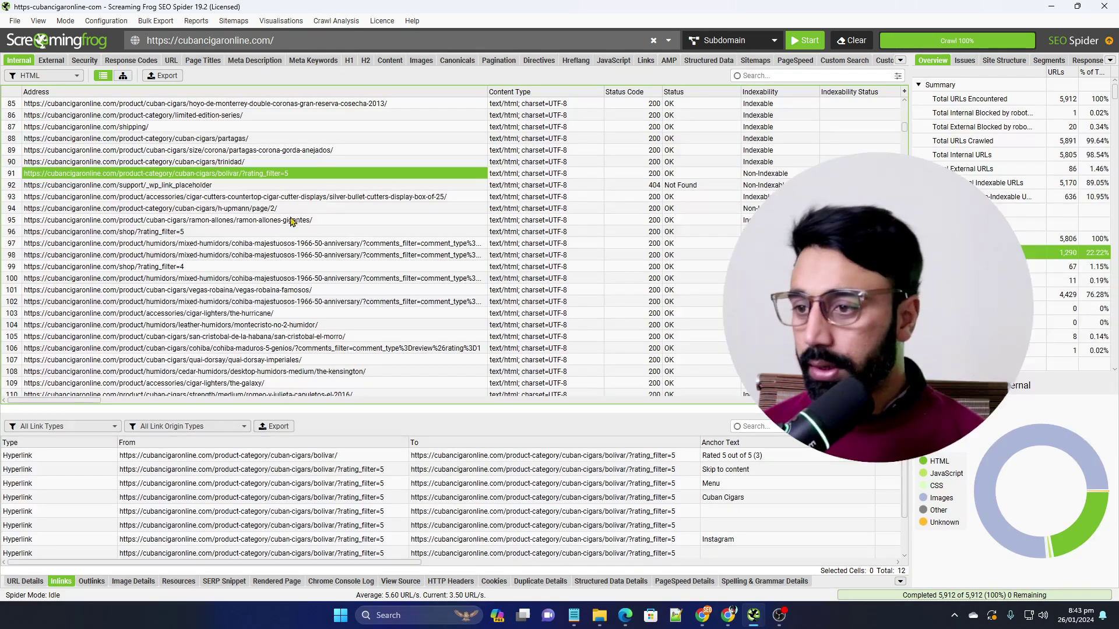
{"action": "left_click", "coordinate": [188, 268]}
{"action": "scroll", "coordinate": [218, 268], "scroll_direction": "down", "scroll_amount": 5}
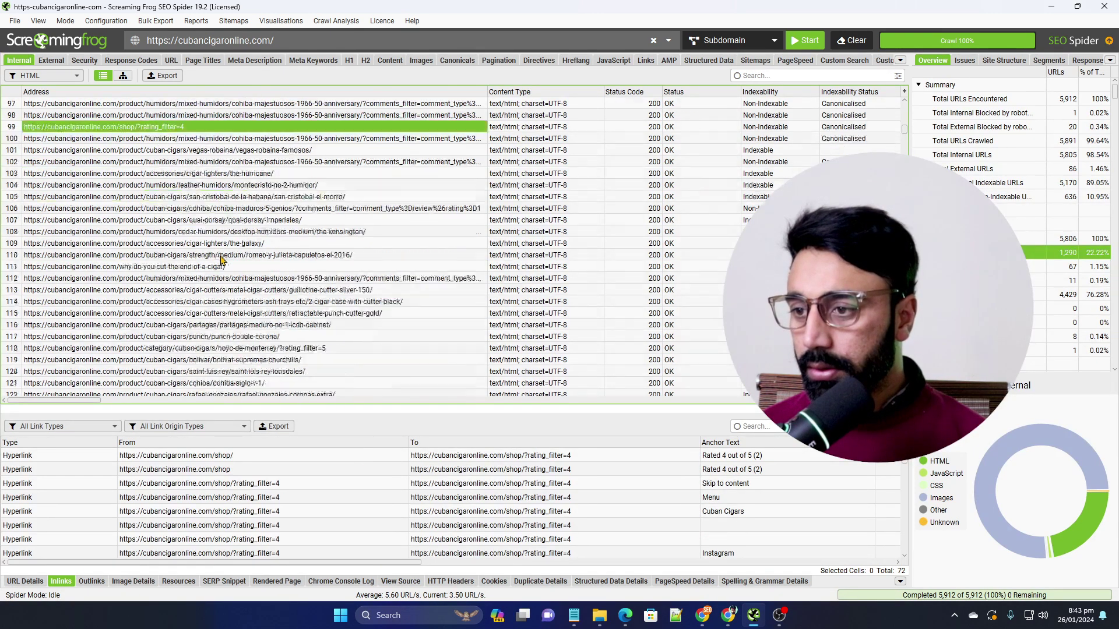
{"action": "scroll", "coordinate": [223, 263], "scroll_direction": "down", "scroll_amount": 4}
{"action": "scroll", "coordinate": [224, 267], "scroll_direction": "down", "scroll_amount": 6}
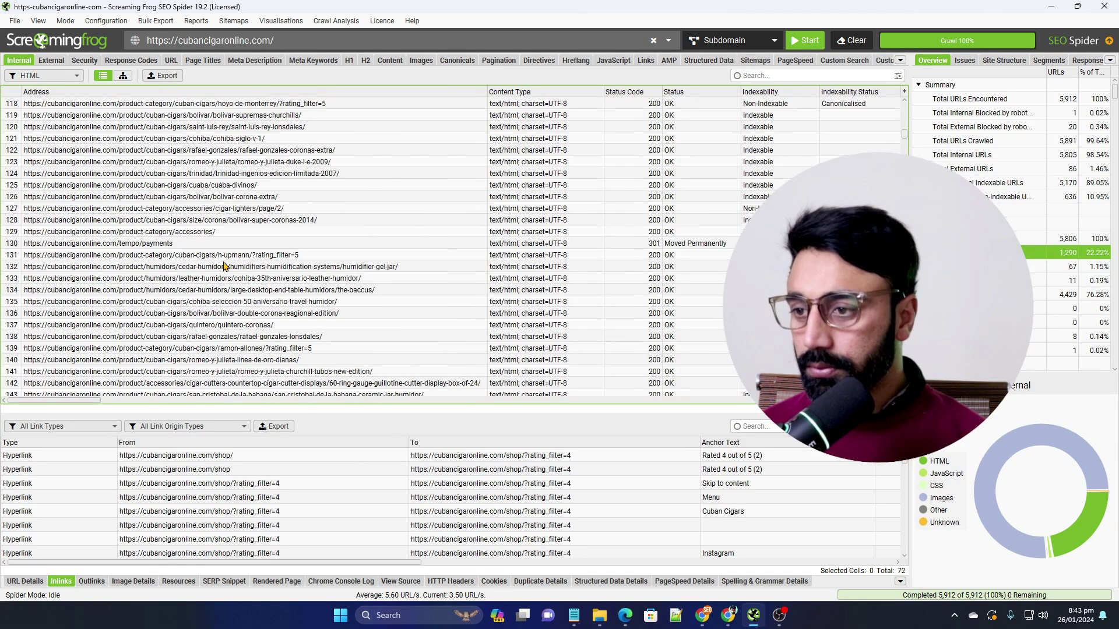
{"action": "scroll", "coordinate": [229, 267], "scroll_direction": "down", "scroll_amount": 5}
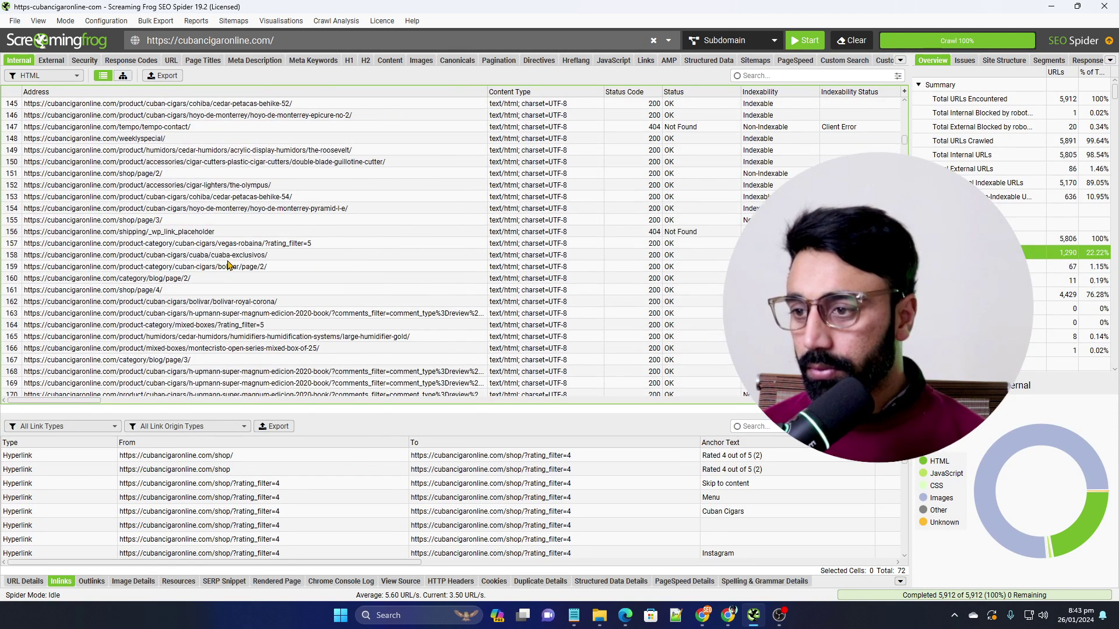
{"action": "scroll", "coordinate": [229, 265], "scroll_direction": "down", "scroll_amount": 9}
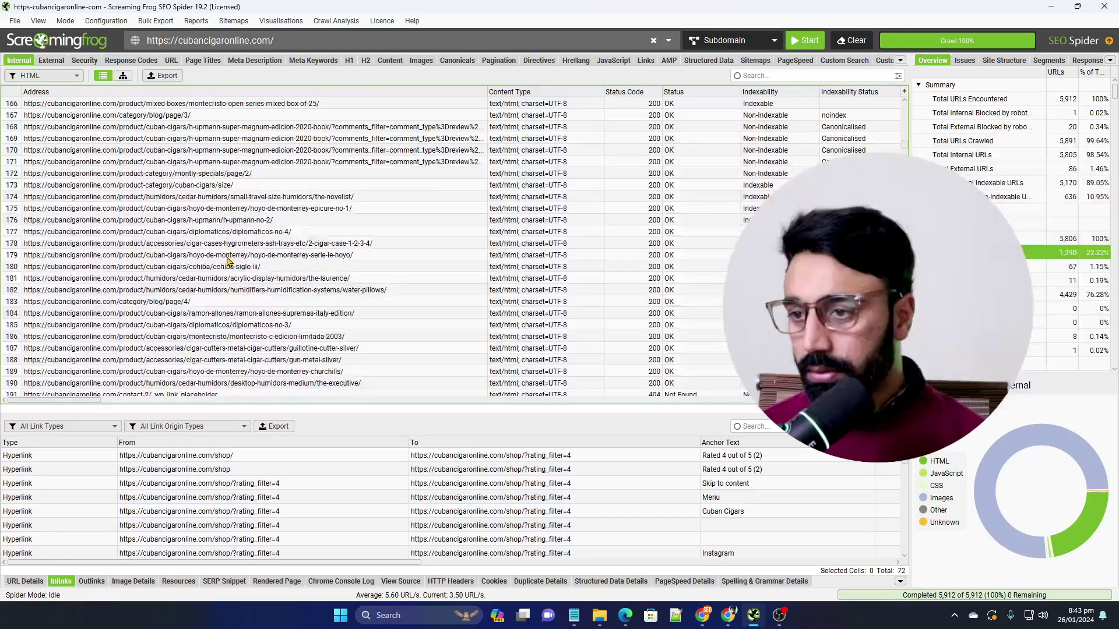
Return to the audit sheet in the browser, select the Directory Pages item and search Google for site:cubancigaronline.com inurl:wp-content.
{"action": "left_click", "coordinate": [1051, 7]}
{"action": "left_click", "coordinate": [112, 322]}
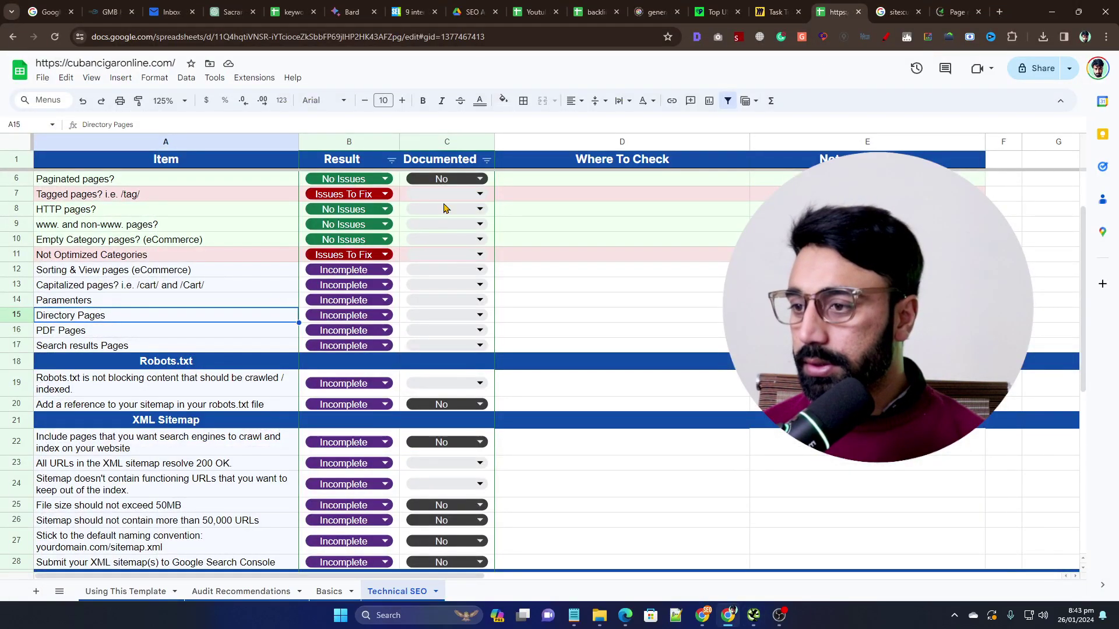
{"action": "left_click", "coordinate": [897, 12]}
{"action": "left_click", "coordinate": [470, 90]}
{"action": "type", "text": "\\"}
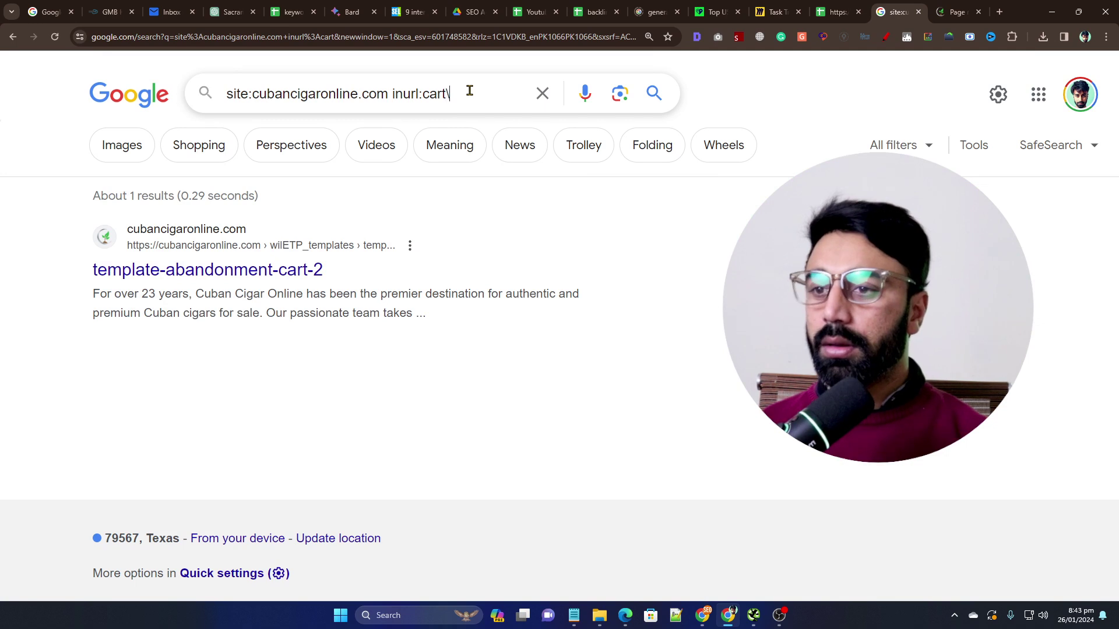
{"action": "type", "text": "\\"}
{"action": "key", "text": "BackSpace"}
{"action": "key", "text": "BackSpace"}
{"action": "key", "text": "BackSpace"}
{"action": "key", "text": "BackSpace"}
{"action": "key", "text": "BackSpace"}
{"action": "type", "text": "wp-content"}
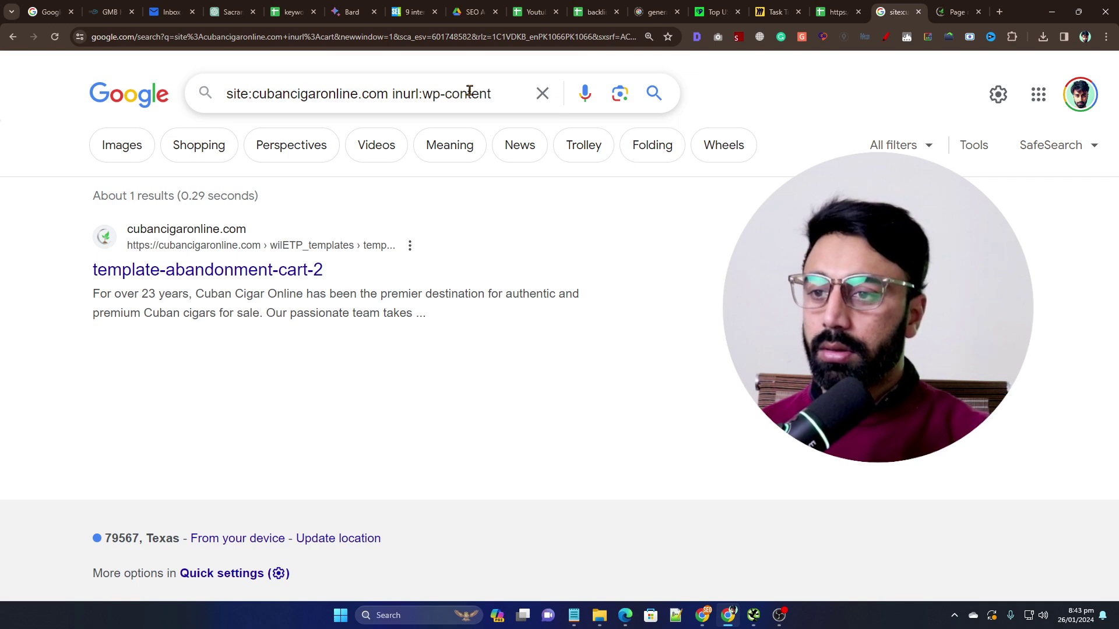
{"action": "key", "text": "Return"}
Review the wp-content results, open the first three in new tabs and enlarge the wp-mail-smtp-pro assets/pro index page to 175%.
{"action": "scroll", "coordinate": [414, 169], "scroll_direction": "down", "scroll_amount": 1}
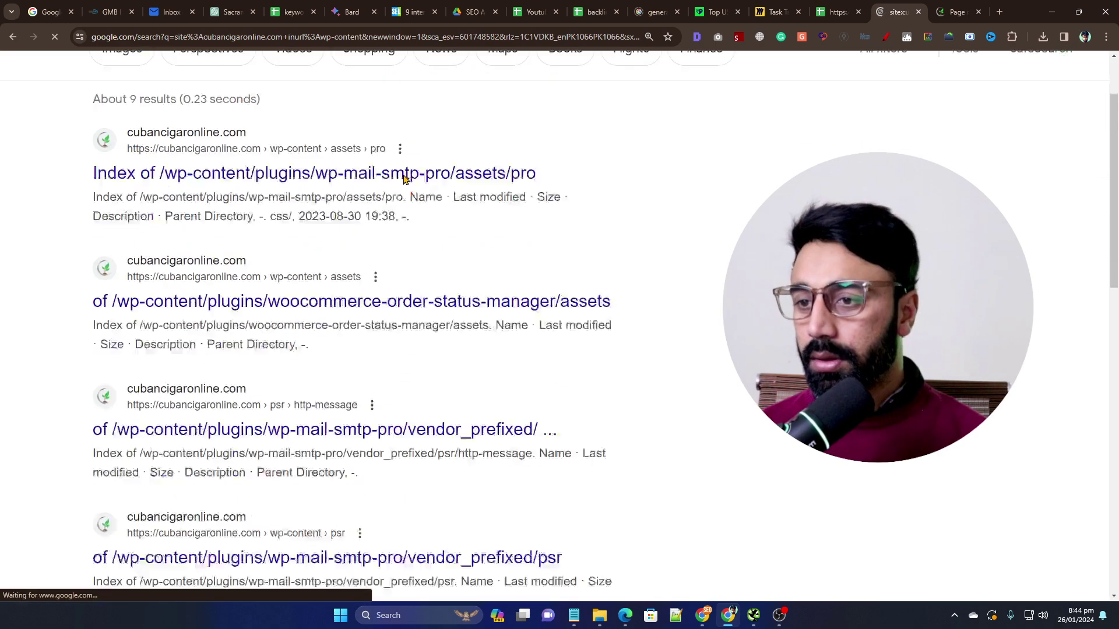
{"action": "scroll", "coordinate": [408, 175], "scroll_direction": "down", "scroll_amount": 13}
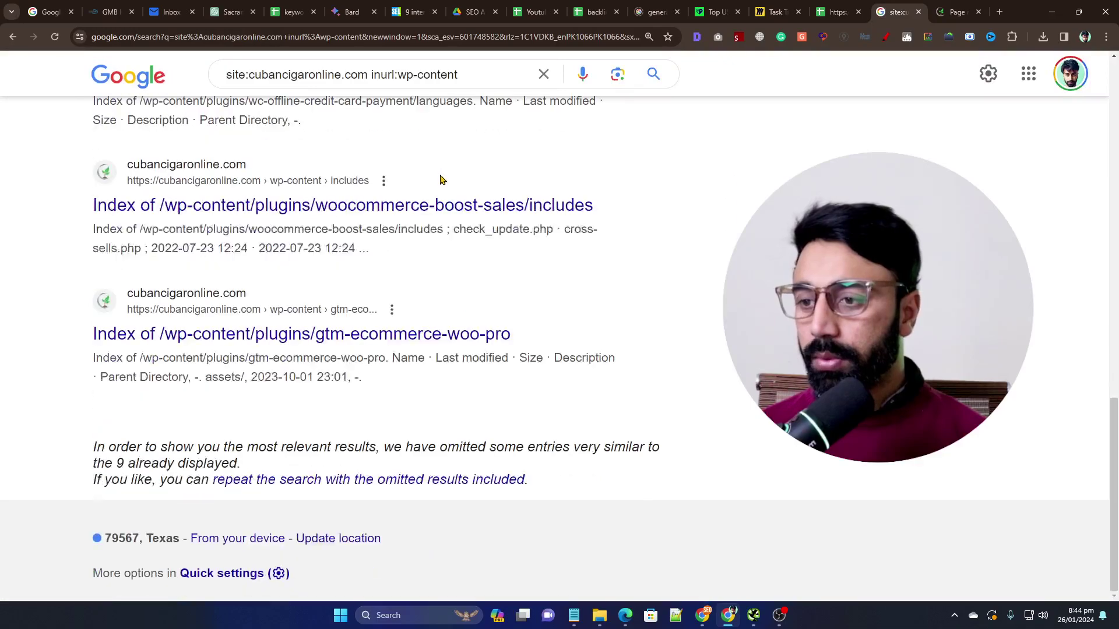
{"action": "scroll", "coordinate": [441, 179], "scroll_direction": "up", "scroll_amount": 12}
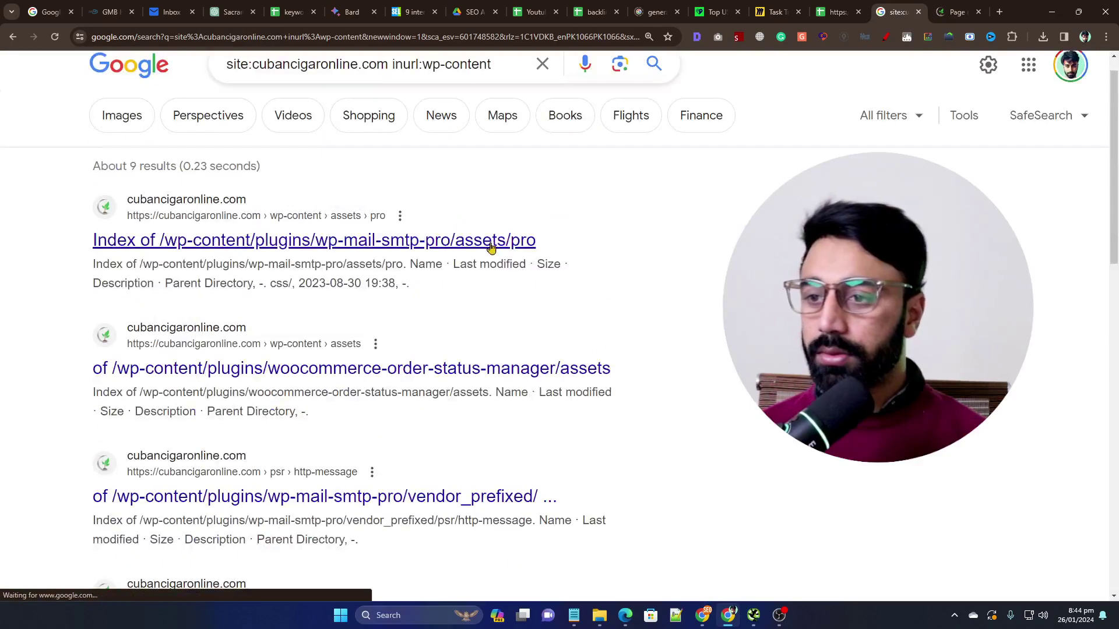
{"action": "left_click", "coordinate": [491, 248], "text": "ctrl"}
{"action": "left_click", "coordinate": [414, 368], "text": "ctrl"}
{"action": "left_click", "coordinate": [463, 497], "text": "ctrl"}
{"action": "left_click", "coordinate": [864, 11]}
{"action": "key", "text": "ctrl+plus"}
{"action": "key", "text": "ctrl+plus"}
{"action": "key", "text": "ctrl+plus"}
{"action": "key", "text": "ctrl+plus"}
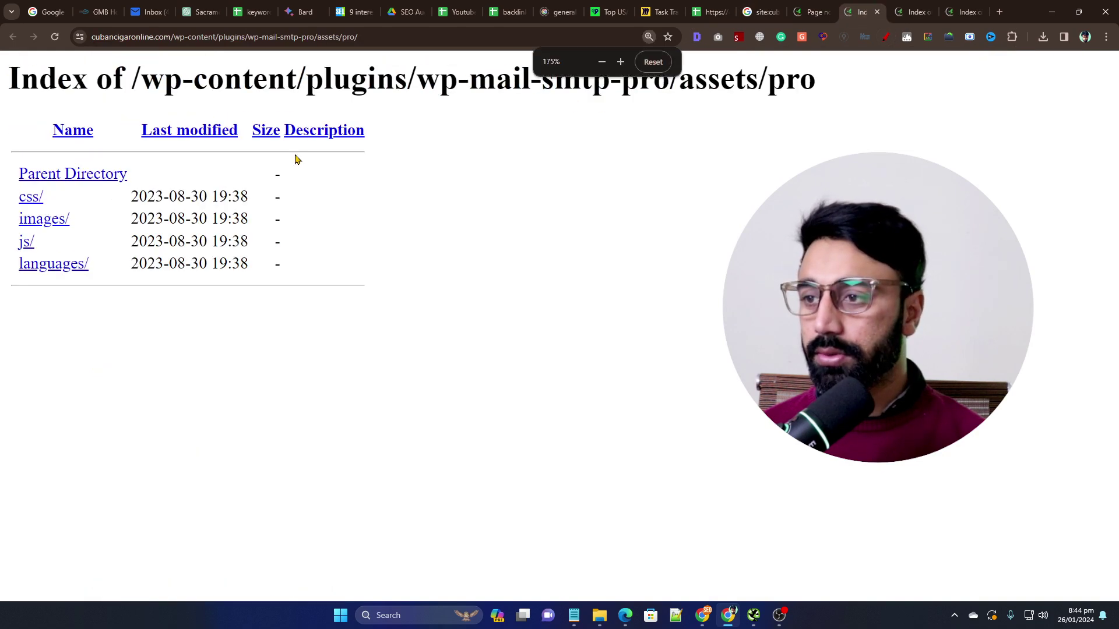
Check the other opened directory index pages and close the wp-mail-smtp-pro assets/pro and woocommerce-order-status-manager tabs.
{"action": "left_click", "coordinate": [911, 11]}
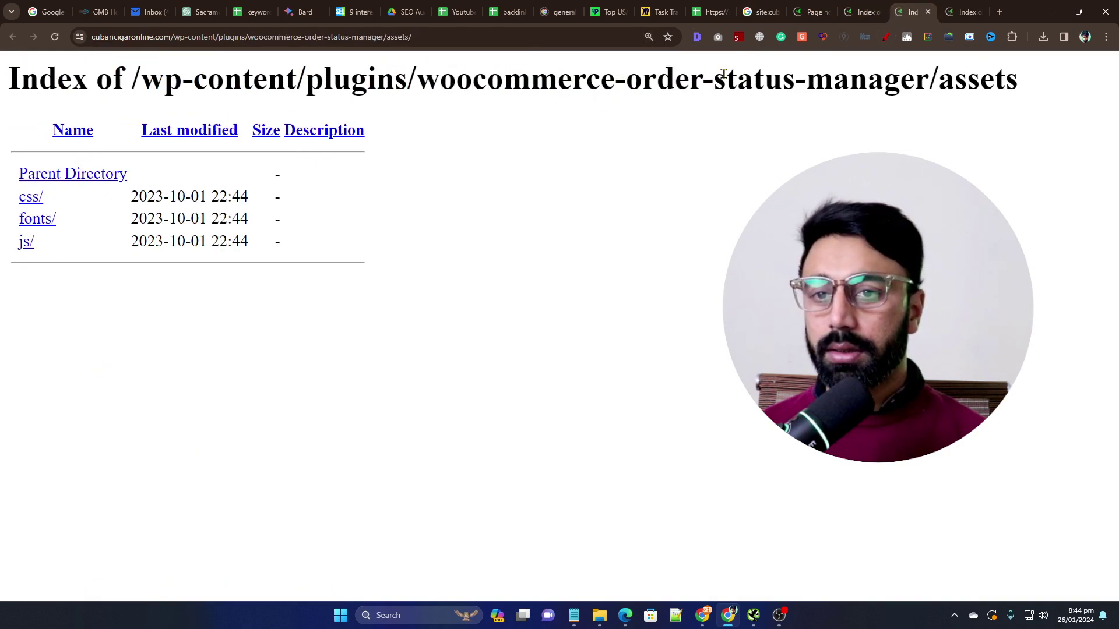
{"action": "left_click", "coordinate": [961, 11]}
{"action": "left_click", "coordinate": [910, 12]}
{"action": "left_click", "coordinate": [868, 12]}
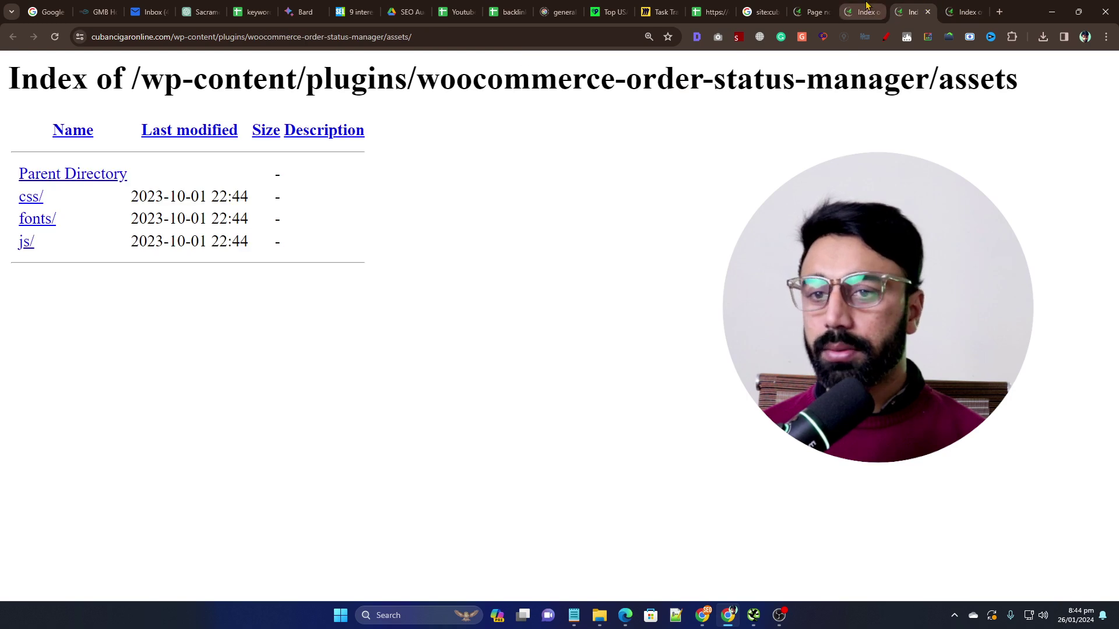
{"action": "left_click", "coordinate": [878, 12]}
{"action": "left_click", "coordinate": [878, 12]}
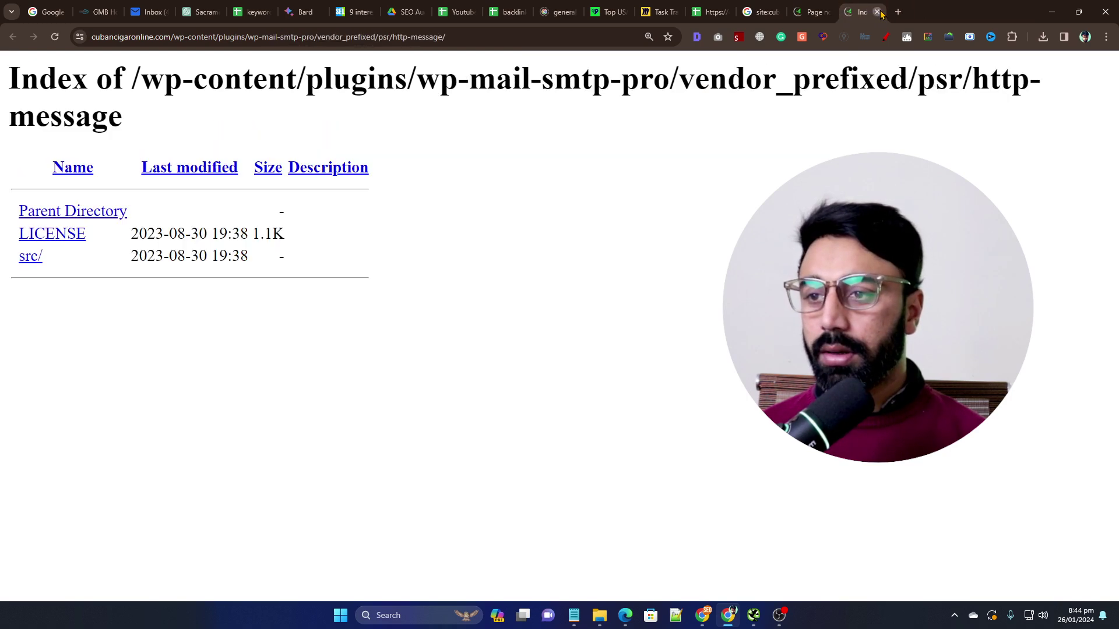
Close the http-message directory index tab and set the Directory Pages result to Issues To Fix in the audit sheet.
{"action": "left_click", "coordinate": [877, 12]}
{"action": "left_click", "coordinate": [886, 12]}
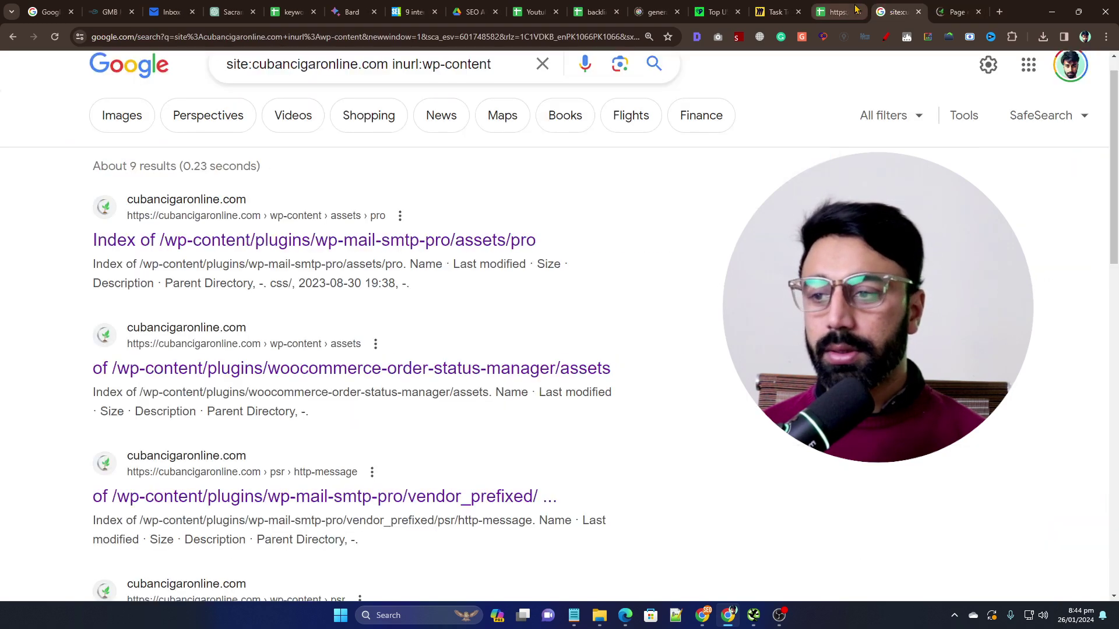
{"action": "left_click", "coordinate": [825, 7]}
{"action": "left_click", "coordinate": [341, 320]}
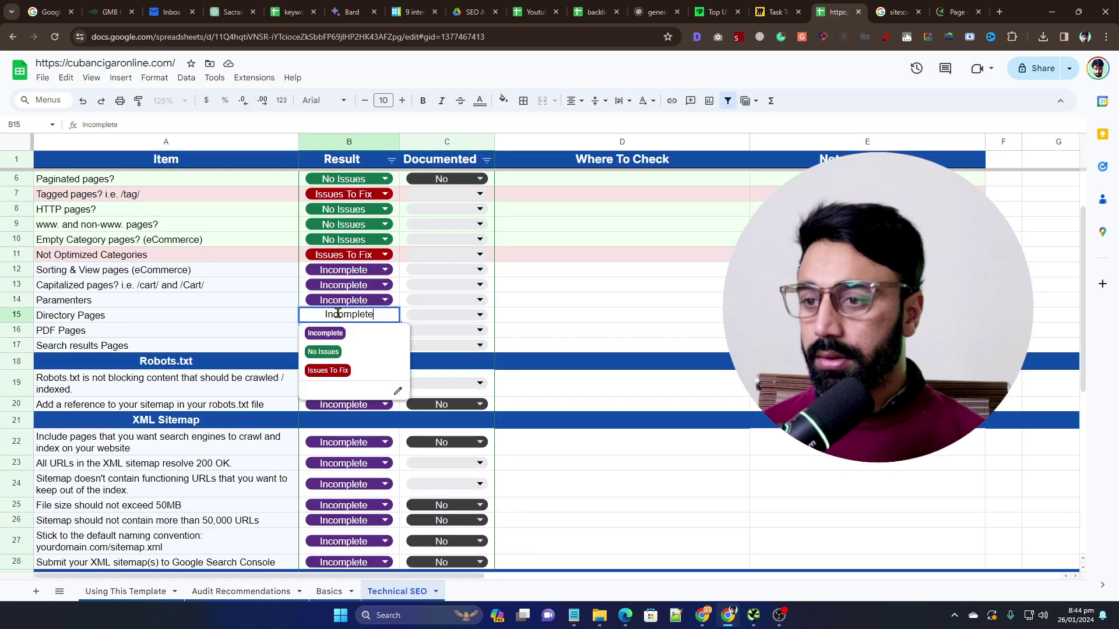
{"action": "left_click", "coordinate": [330, 373]}
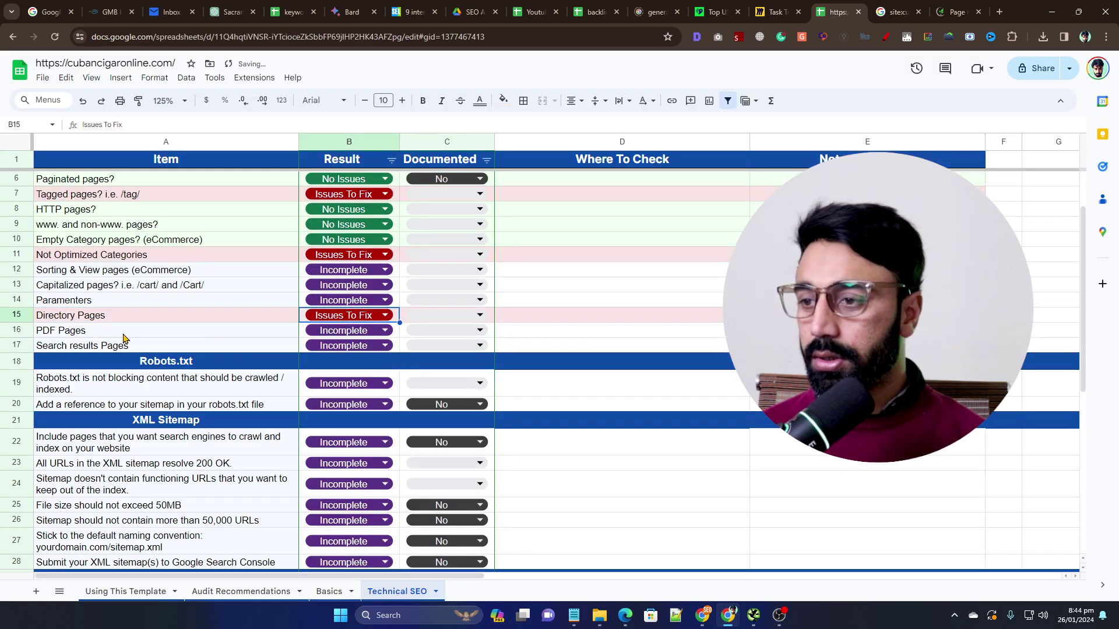
Search Google for site:cubancigaronline.com inurl:pdf to check the PDF Pages item.
{"action": "left_click", "coordinate": [893, 12]}
{"action": "scroll", "coordinate": [431, 88], "scroll_direction": "up", "scroll_amount": 1}
{"action": "left_click", "coordinate": [510, 94]}
{"action": "key", "text": "BackSpace"}
{"action": "key", "text": "BackSpace"}
{"action": "key", "text": "BackSpace"}
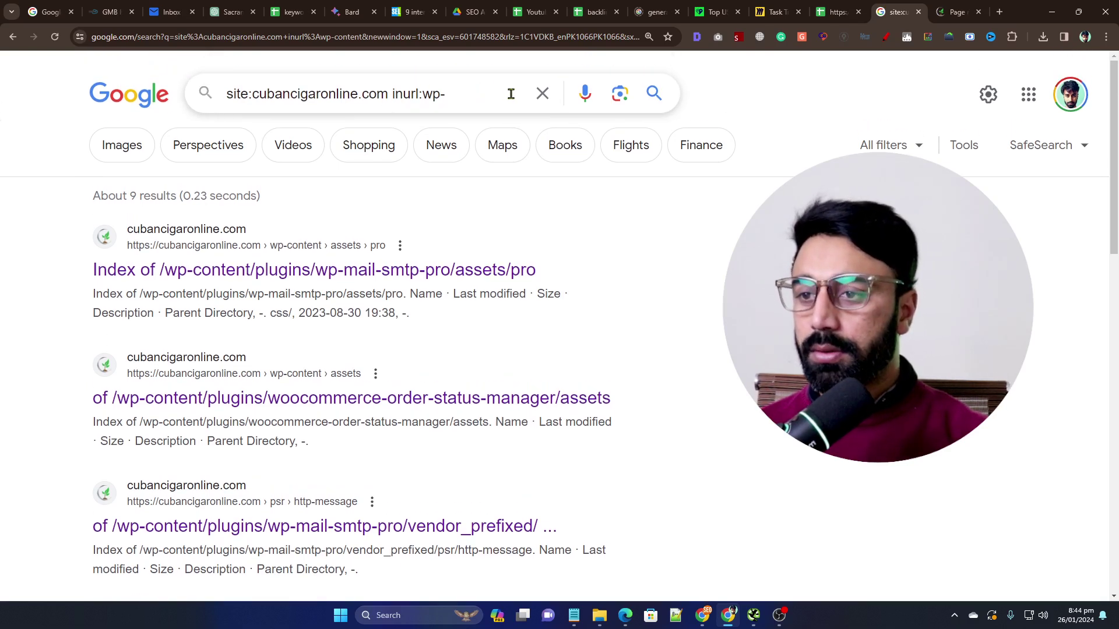
{"action": "type", "text": "pdf"}
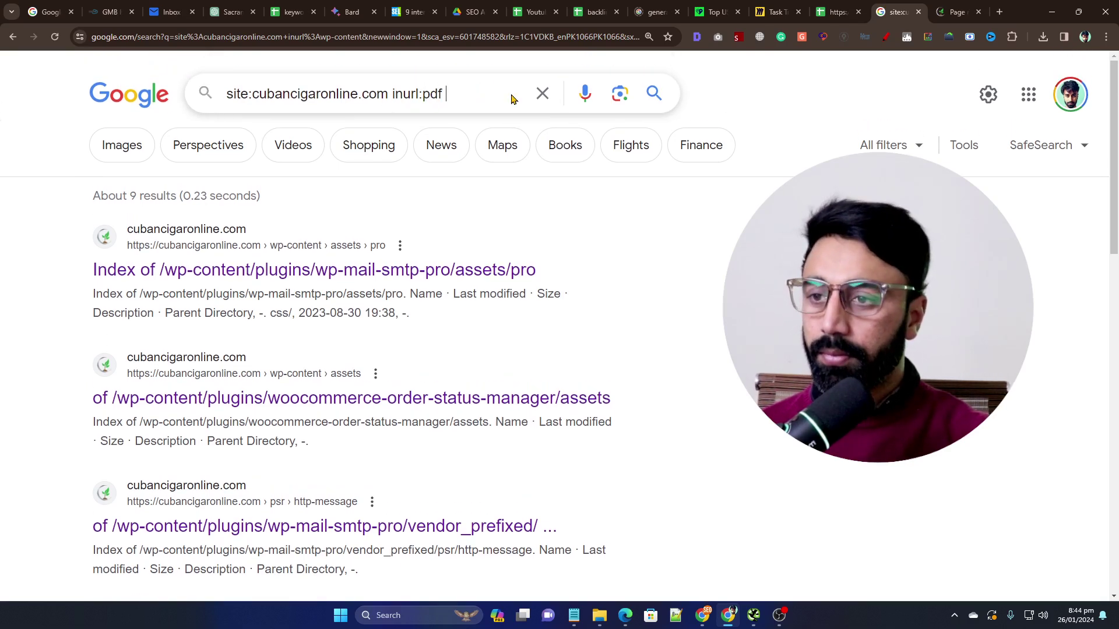
{"action": "key", "text": "Return"}
Select the Search results Pages item in the audit sheet and search Google for site:cubancigaronline.com inurl:search result.
{"action": "left_click", "coordinate": [838, 12]}
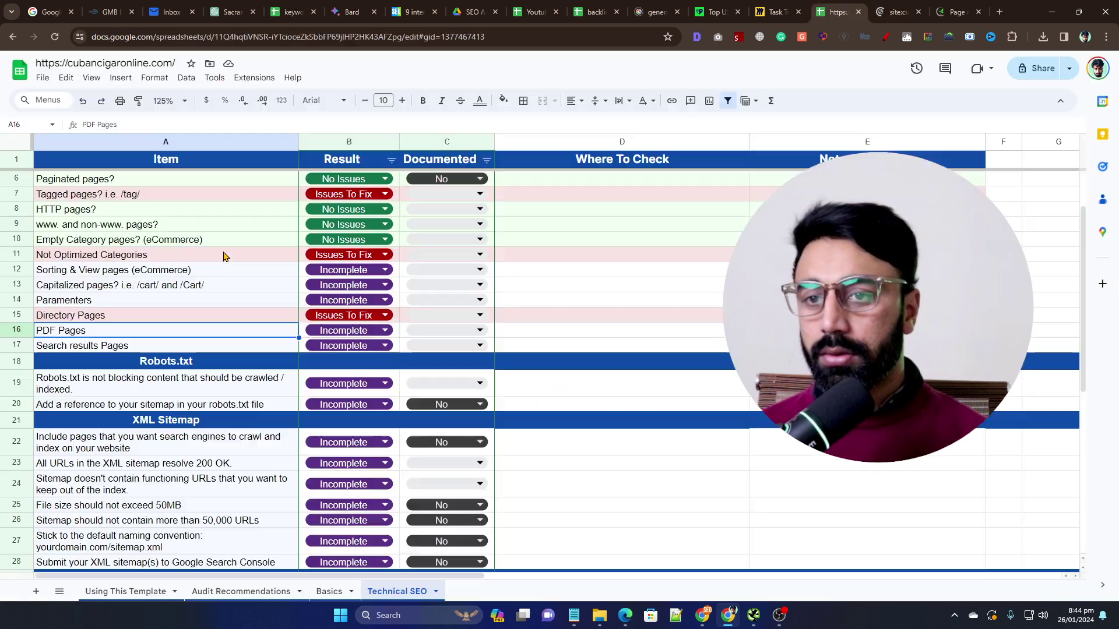
{"action": "left_click", "coordinate": [122, 346]}
{"action": "left_click", "coordinate": [895, 12]}
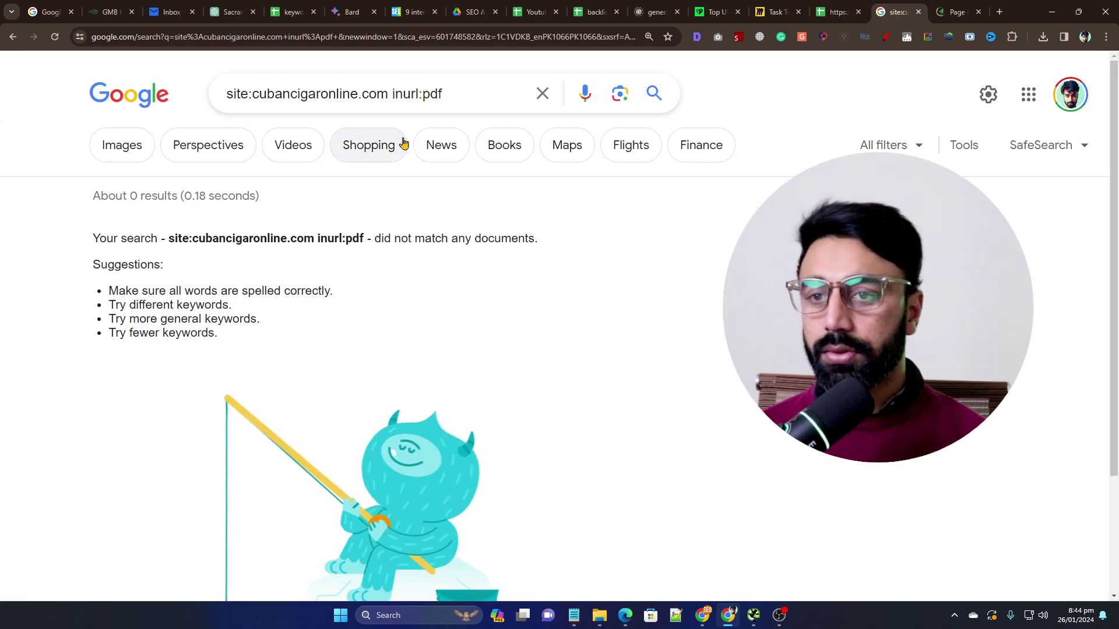
{"action": "left_click", "coordinate": [468, 103]}
{"action": "key", "text": "BackSpace"}
{"action": "key", "text": "BackSpace"}
{"action": "key", "text": "BackSpace"}
{"action": "type", "text": "sea"}
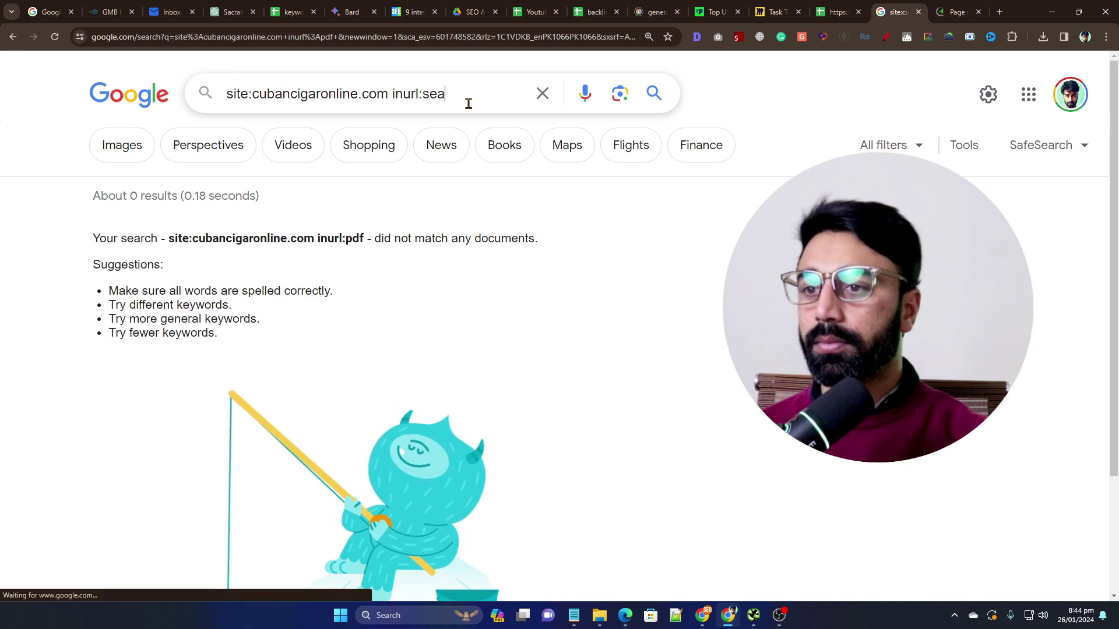
{"action": "type", "text": "rch result"}
{"action": "key", "text": "Return"}
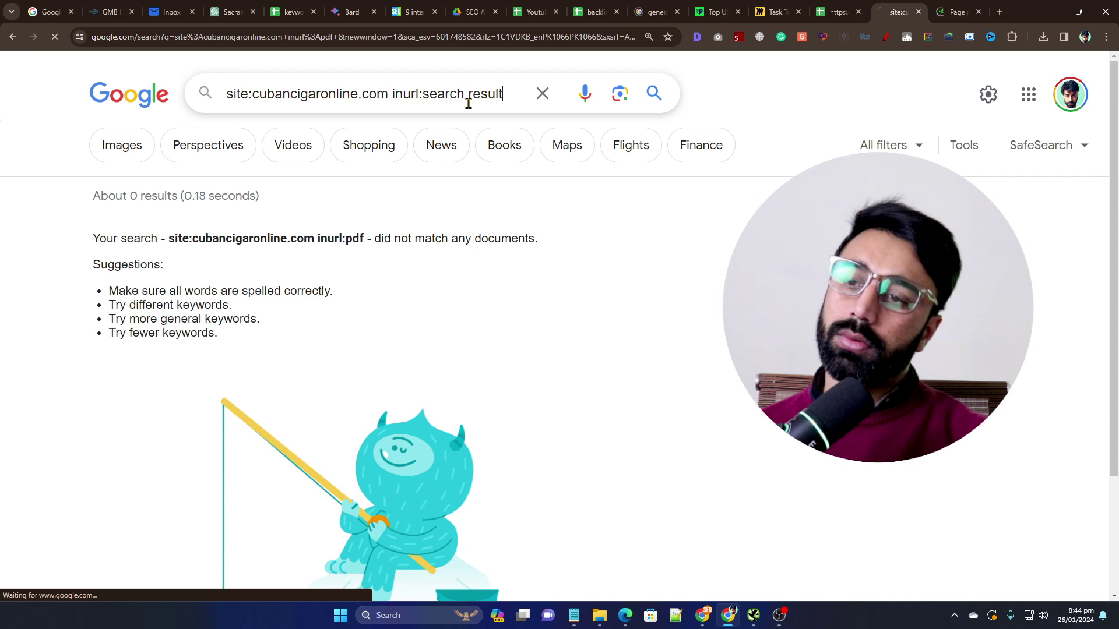
Return to the audit sheet and select the item about Robots.txt not blocking content that should be crawled.
{"action": "left_click", "coordinate": [837, 12]}
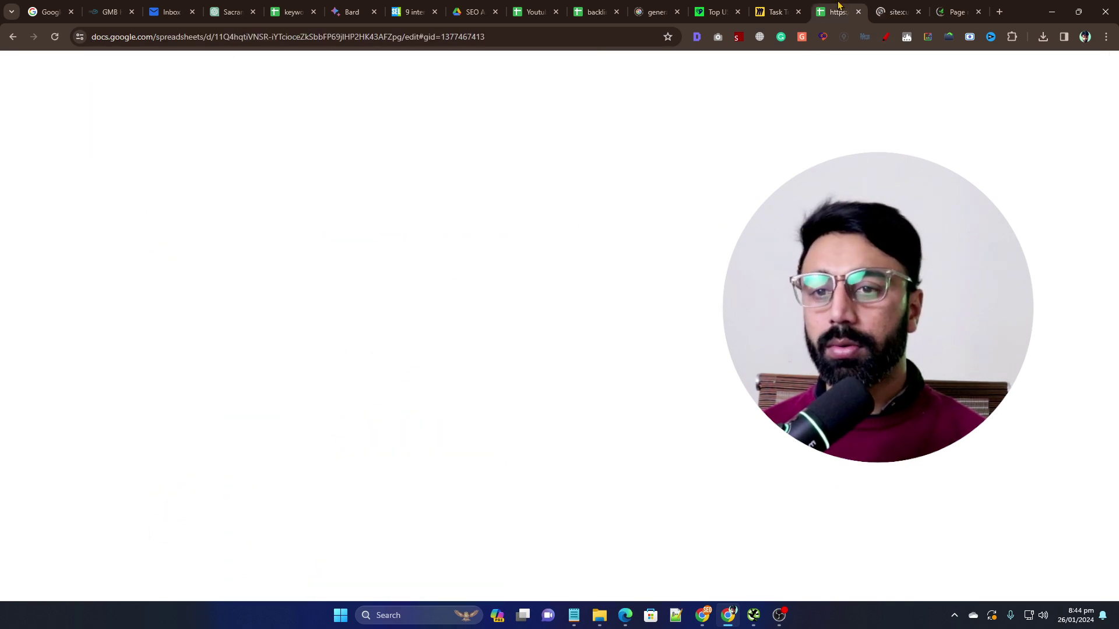
{"action": "scroll", "coordinate": [190, 222], "scroll_direction": "down", "scroll_amount": 5}
{"action": "left_click", "coordinate": [190, 233]}
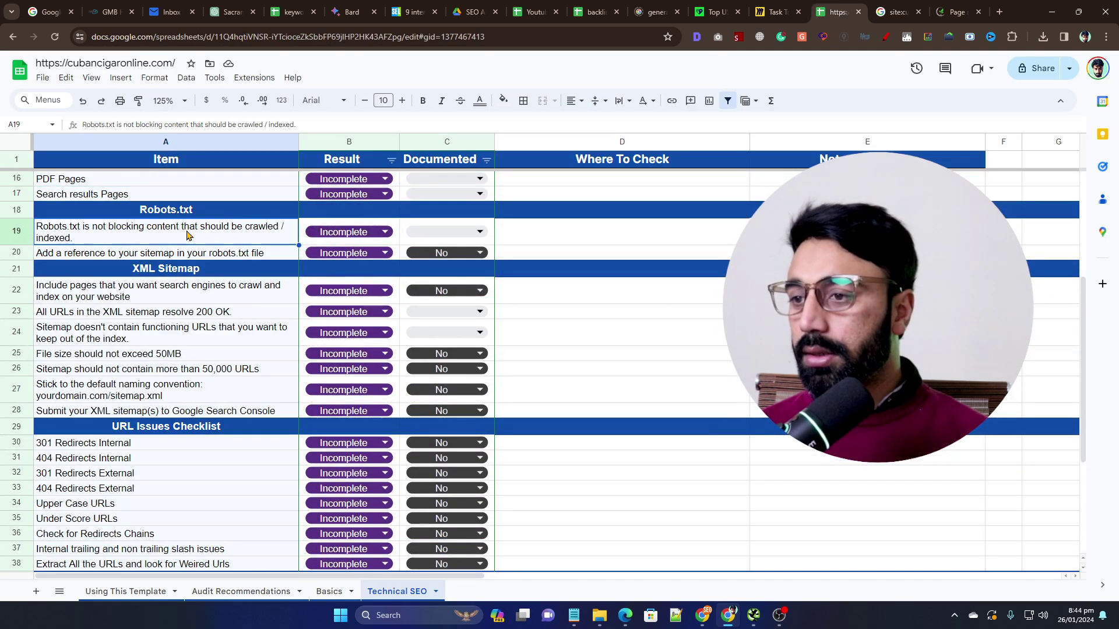
{"action": "scroll", "coordinate": [201, 241], "scroll_direction": "up", "scroll_amount": 5}
{"action": "scroll", "coordinate": [180, 256], "scroll_direction": "down", "scroll_amount": 3}
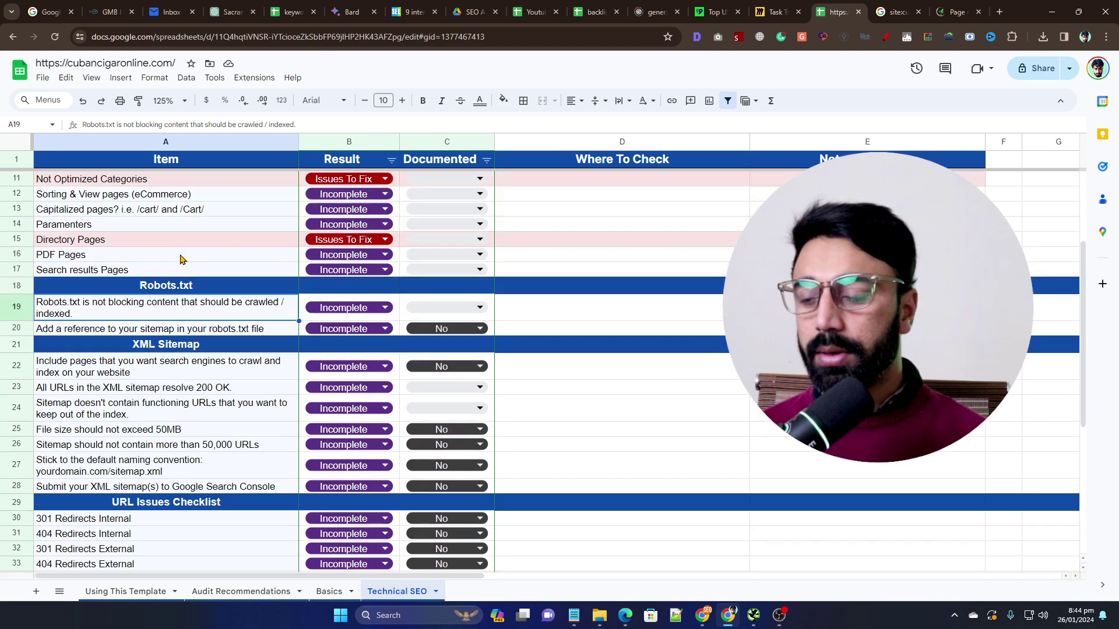
{"action": "scroll", "coordinate": [186, 303], "scroll_direction": "down", "scroll_amount": 1}
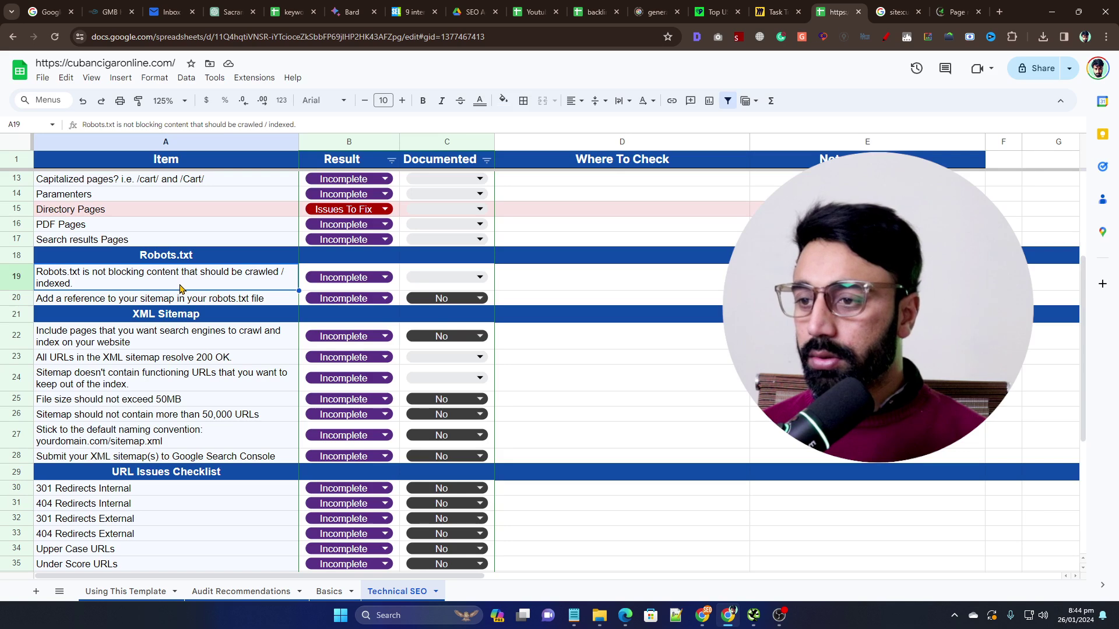
Open the site's robots.txt through the Detailed extension on the 404 page and enlarge it to 300%.
{"action": "left_click", "coordinate": [895, 11]}
{"action": "left_click", "coordinate": [957, 12]}
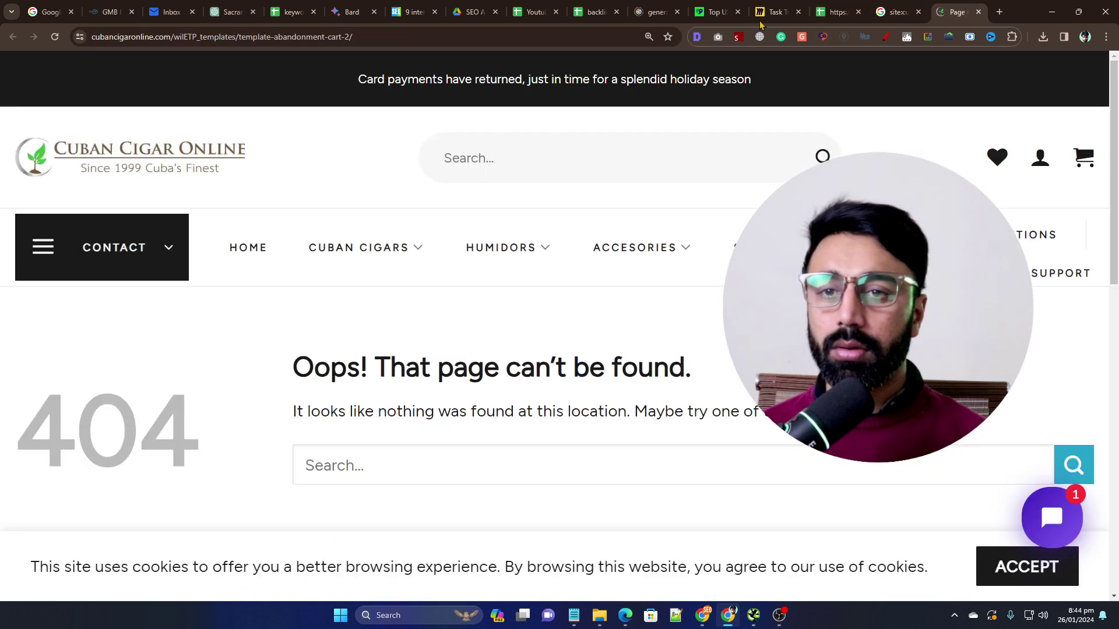
{"action": "left_click", "coordinate": [697, 38]}
{"action": "scroll", "coordinate": [467, 225], "scroll_direction": "down", "scroll_amount": 3}
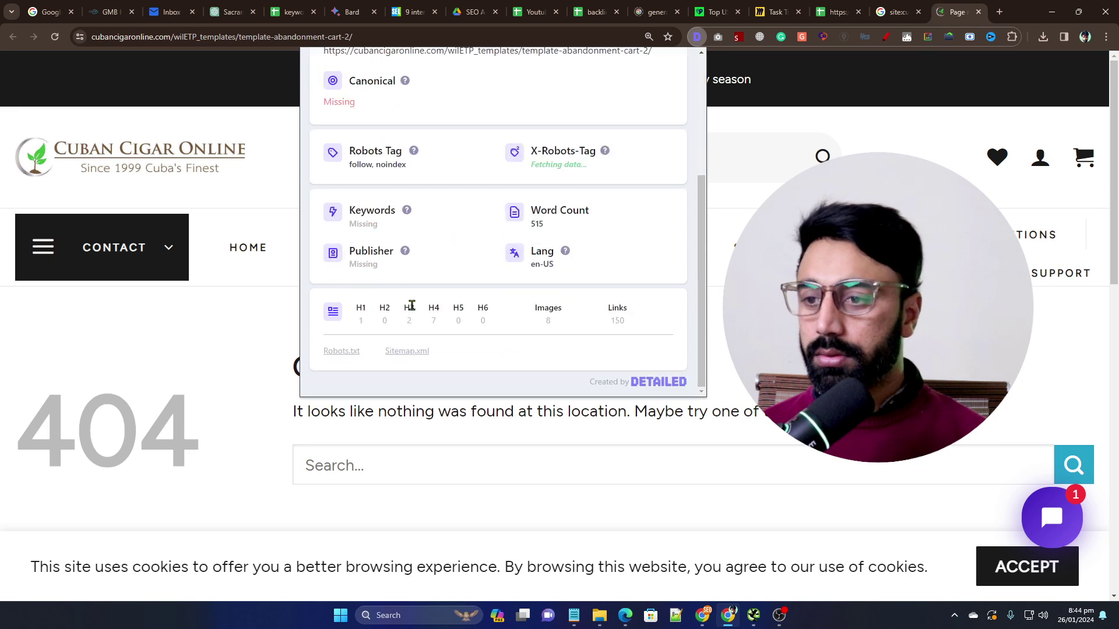
{"action": "left_click", "coordinate": [351, 355]}
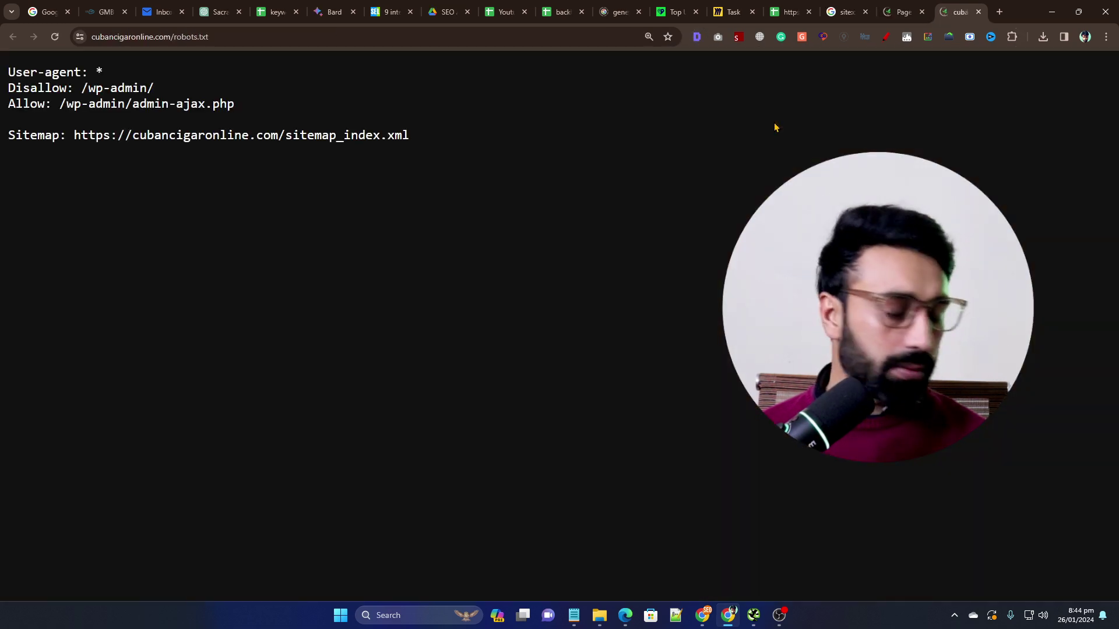
{"action": "scroll", "coordinate": [325, 146], "scroll_direction": "up", "scroll_amount": 3}
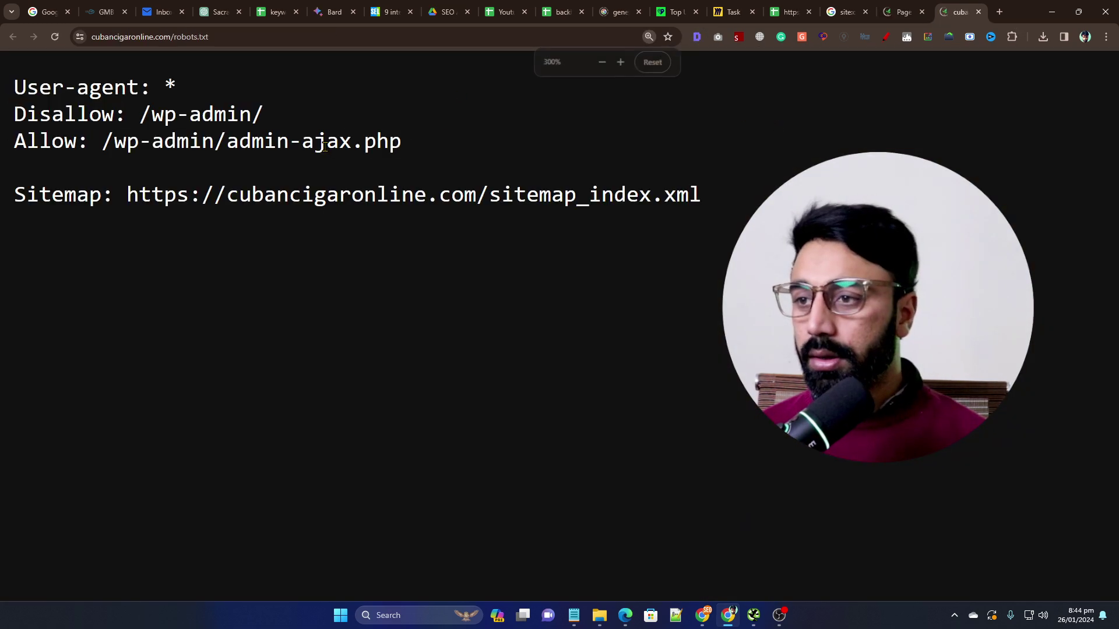
Examine the Sitemap, Disallow and Allow lines of robots.txt by highlighting them.
{"action": "triple_click", "coordinate": [323, 194]}
{"action": "left_click", "coordinate": [222, 132]}
{"action": "triple_click", "coordinate": [152, 117]}
{"action": "triple_click", "coordinate": [198, 149]}
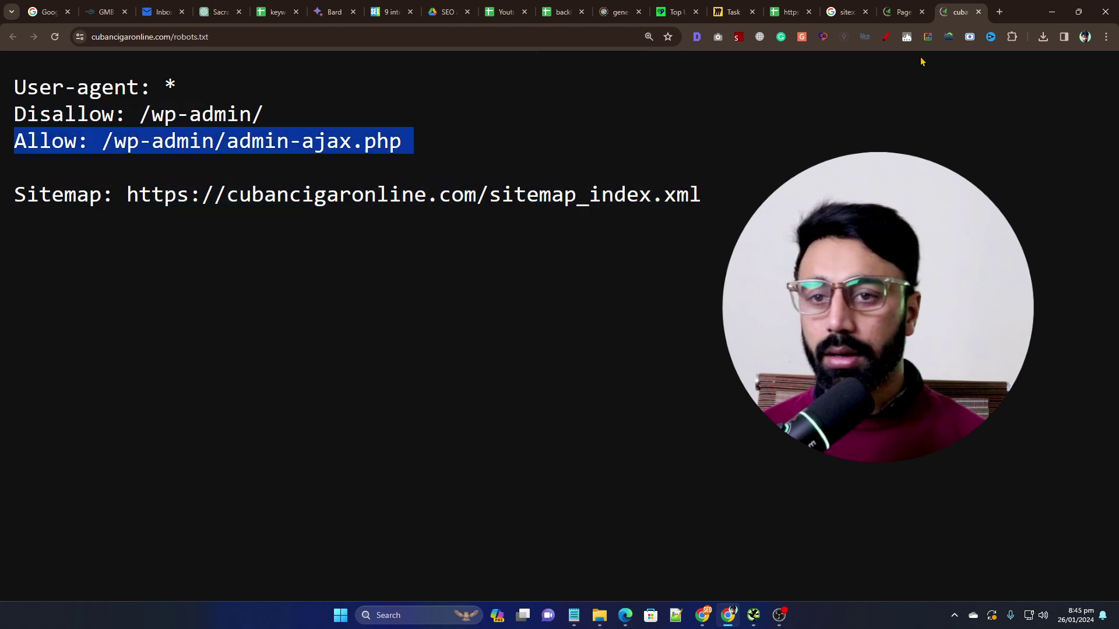
Set the results of both Robots.txt items, content blocking and sitemap reference, to No Issues in the audit sheet.
{"action": "left_click", "coordinate": [904, 11]}
{"action": "left_click", "coordinate": [790, 12]}
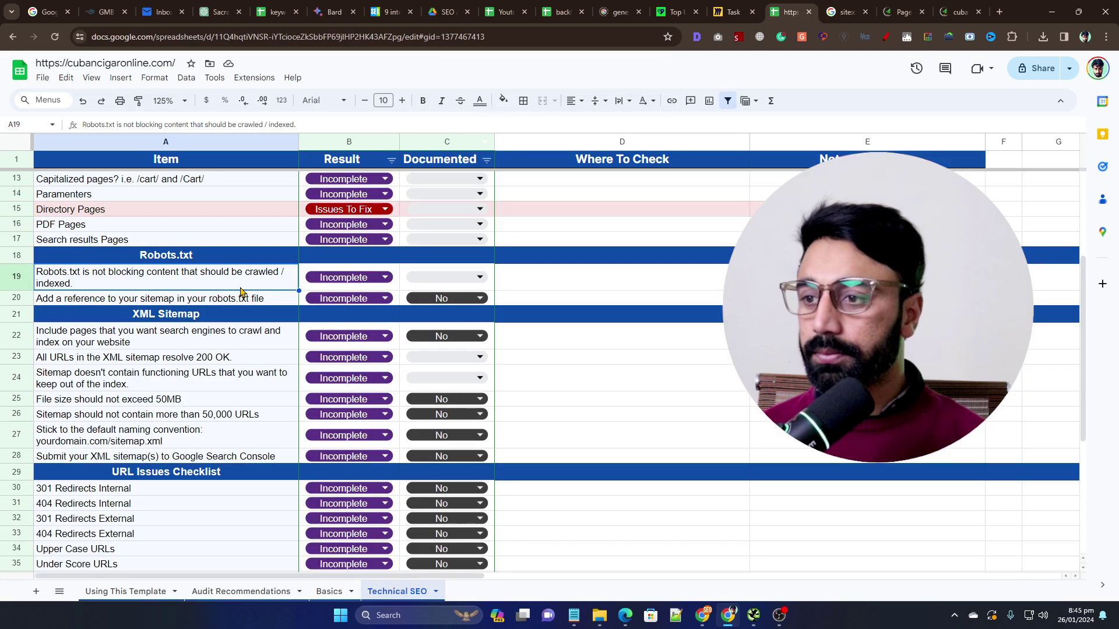
{"action": "left_click", "coordinate": [341, 283]}
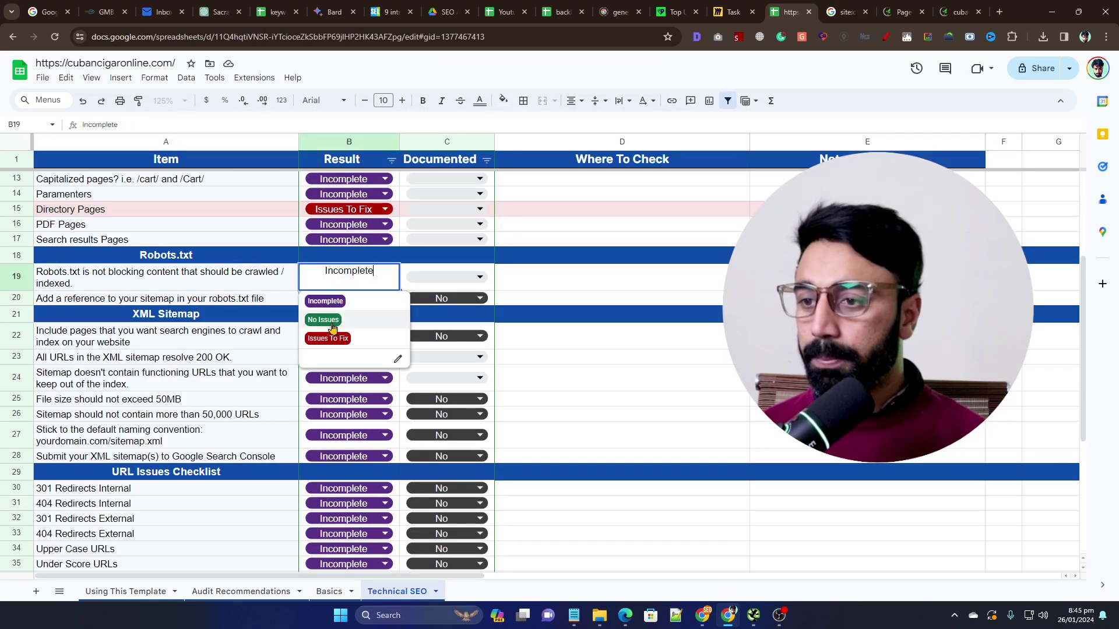
{"action": "left_click", "coordinate": [333, 320]}
{"action": "left_click", "coordinate": [193, 298]}
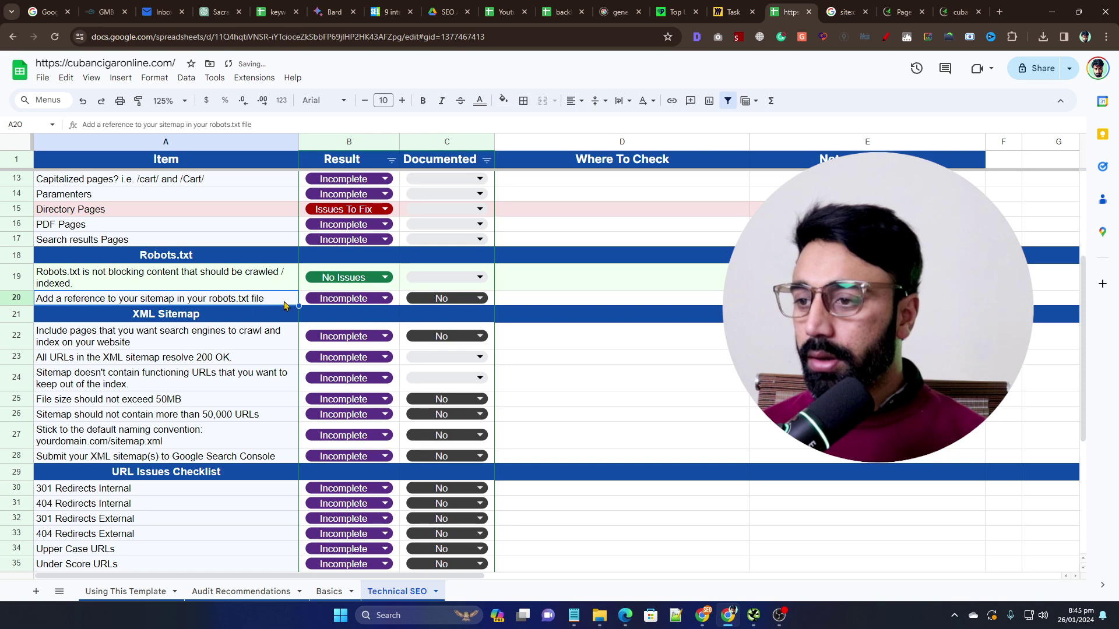
{"action": "left_click", "coordinate": [368, 298]}
{"action": "left_click", "coordinate": [344, 332]}
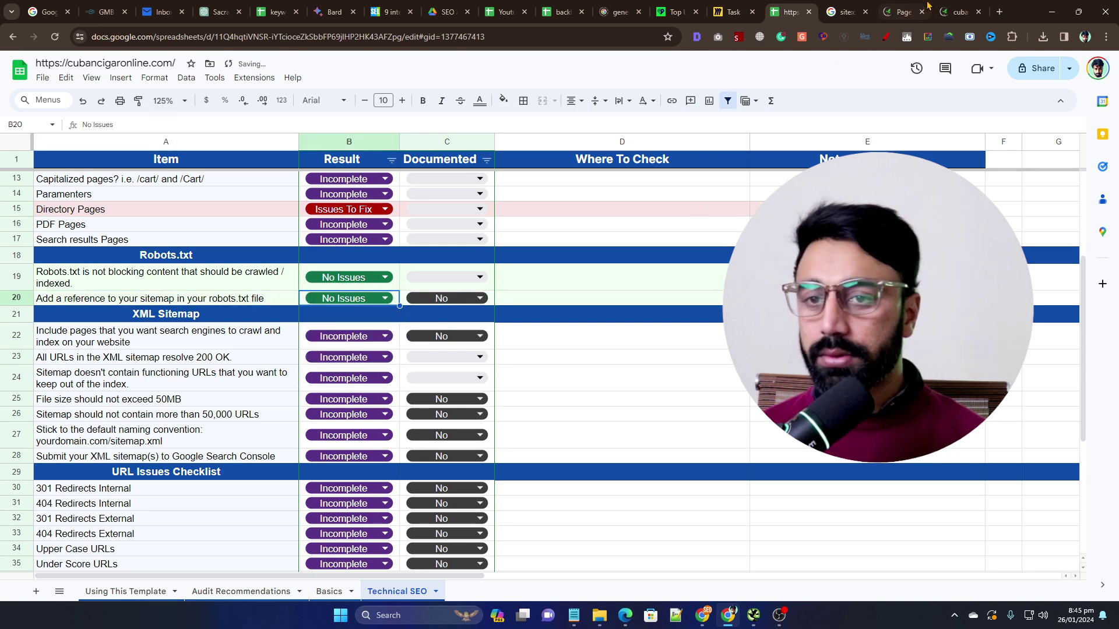
Recheck the robots.txt file, close its tab and view the Google results for inurl:search result.
{"action": "left_click", "coordinate": [960, 11]}
{"action": "left_click", "coordinate": [625, 217]}
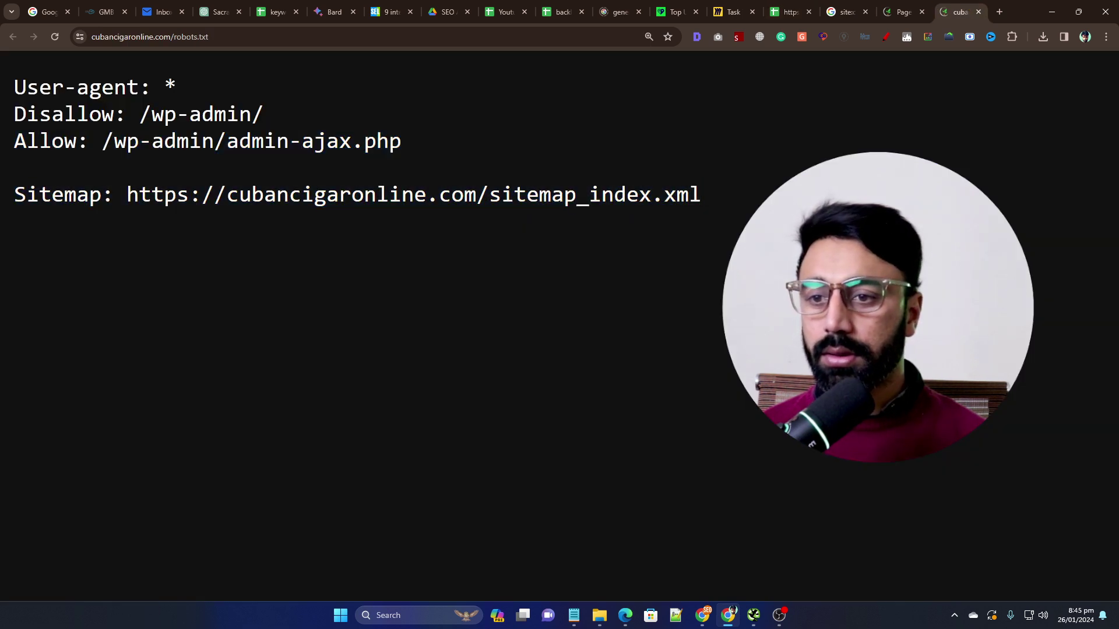
{"action": "left_click", "coordinate": [979, 12]}
{"action": "left_click", "coordinate": [896, 11]}
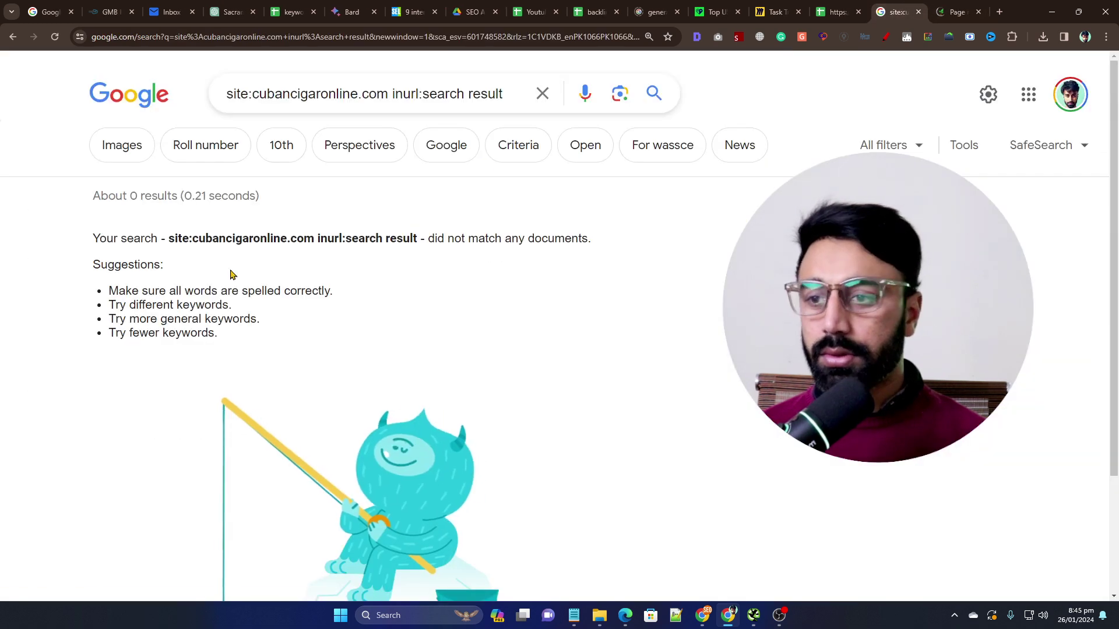
Go through the XML Sitemap items in the audit sheet: pages to include, URLs resolving 200 OK and unwanted URLs.
{"action": "left_click", "coordinate": [837, 11]}
{"action": "scroll", "coordinate": [250, 268], "scroll_direction": "down", "scroll_amount": 1}
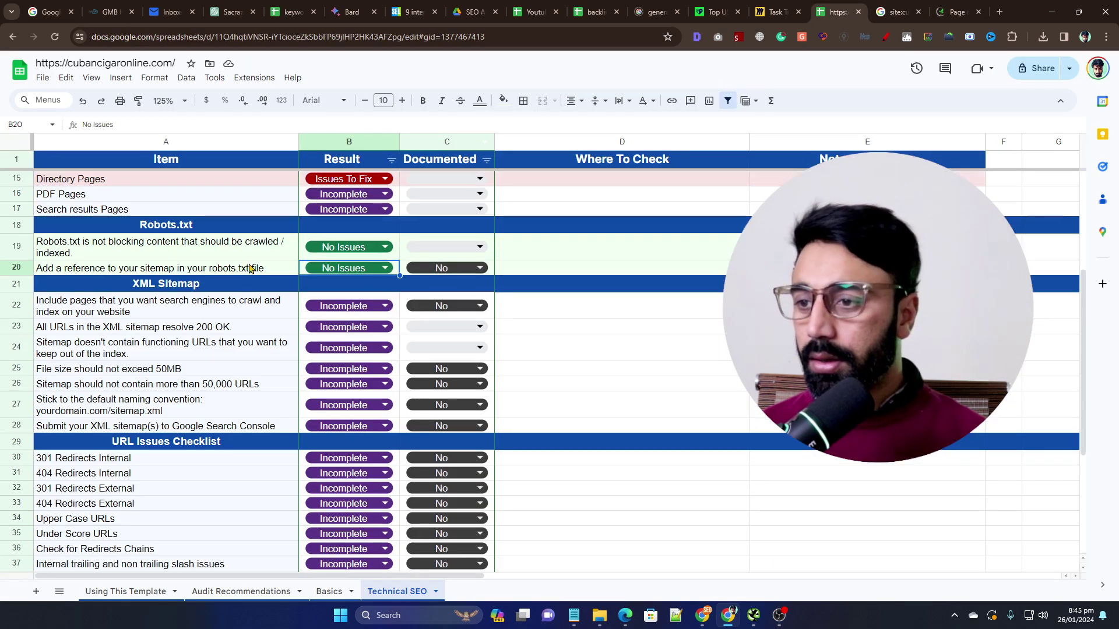
{"action": "left_click", "coordinate": [172, 310]}
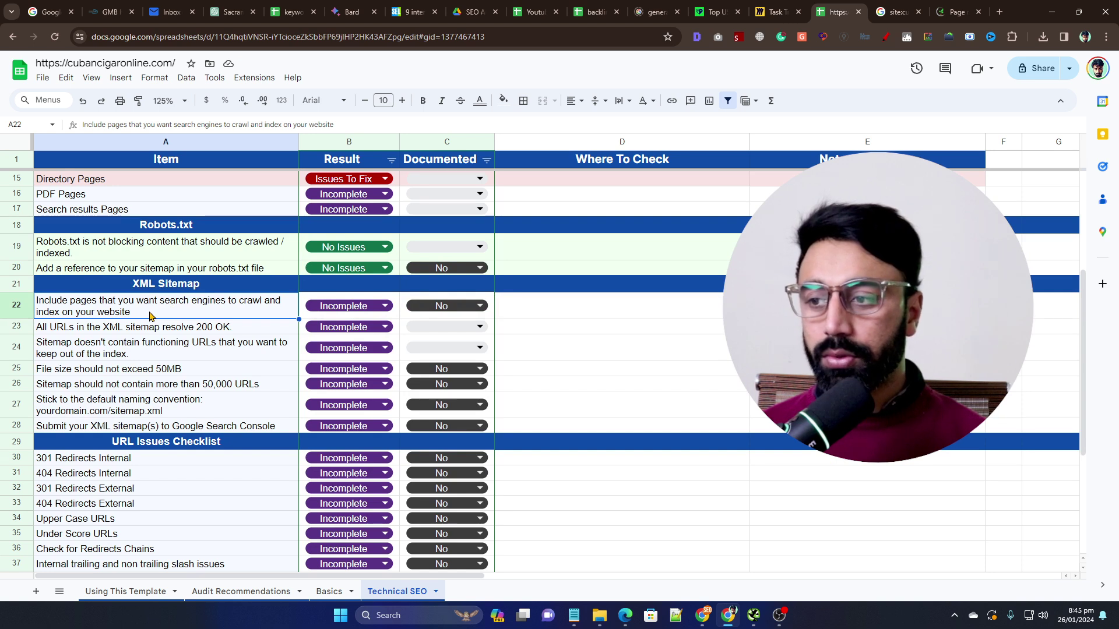
{"action": "left_click", "coordinate": [549, 318]}
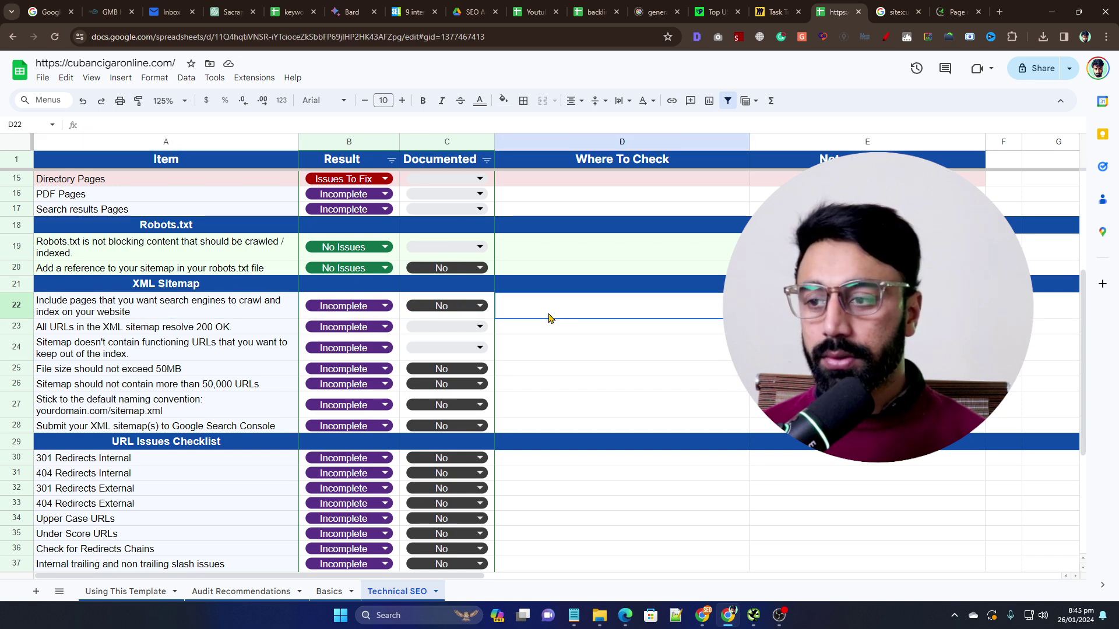
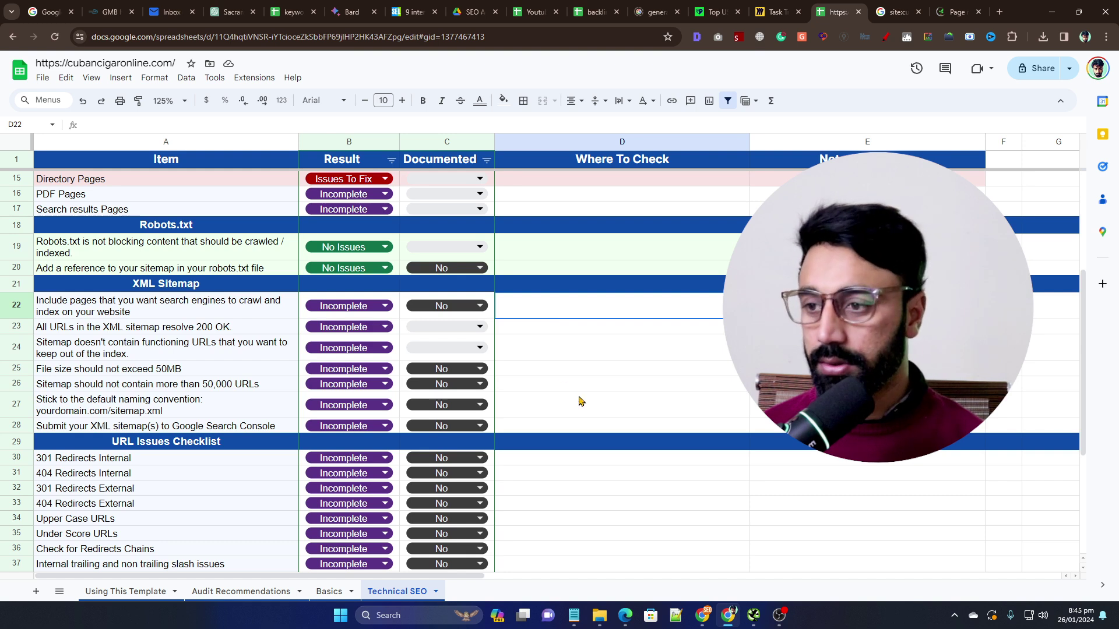
{"action": "left_click", "coordinate": [144, 307]}
{"action": "left_click", "coordinate": [187, 328]}
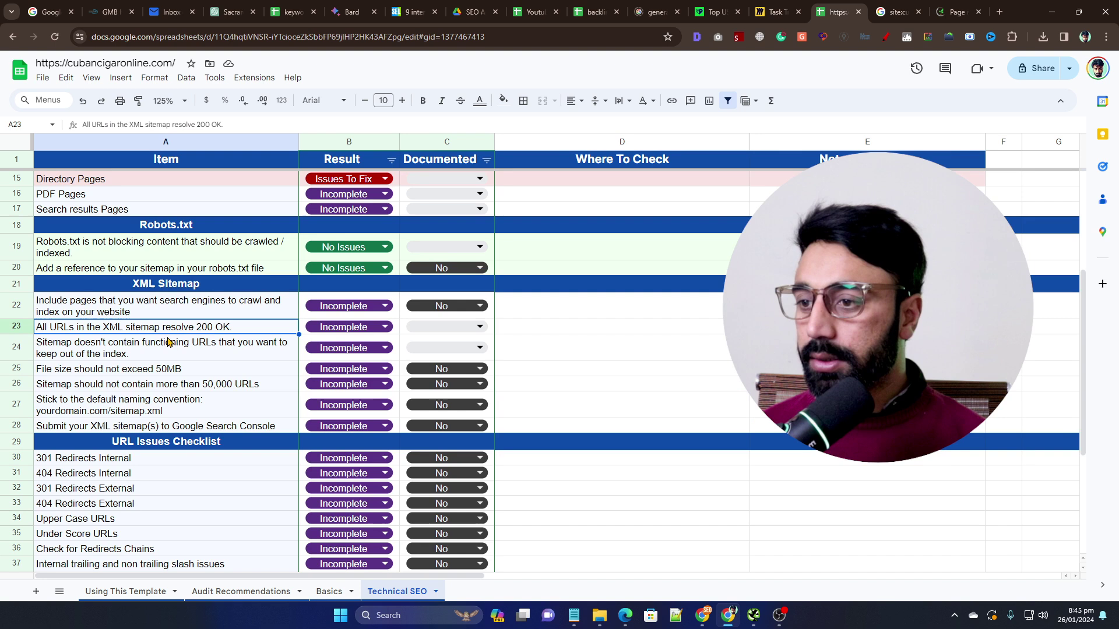
{"action": "left_click", "coordinate": [126, 350]}
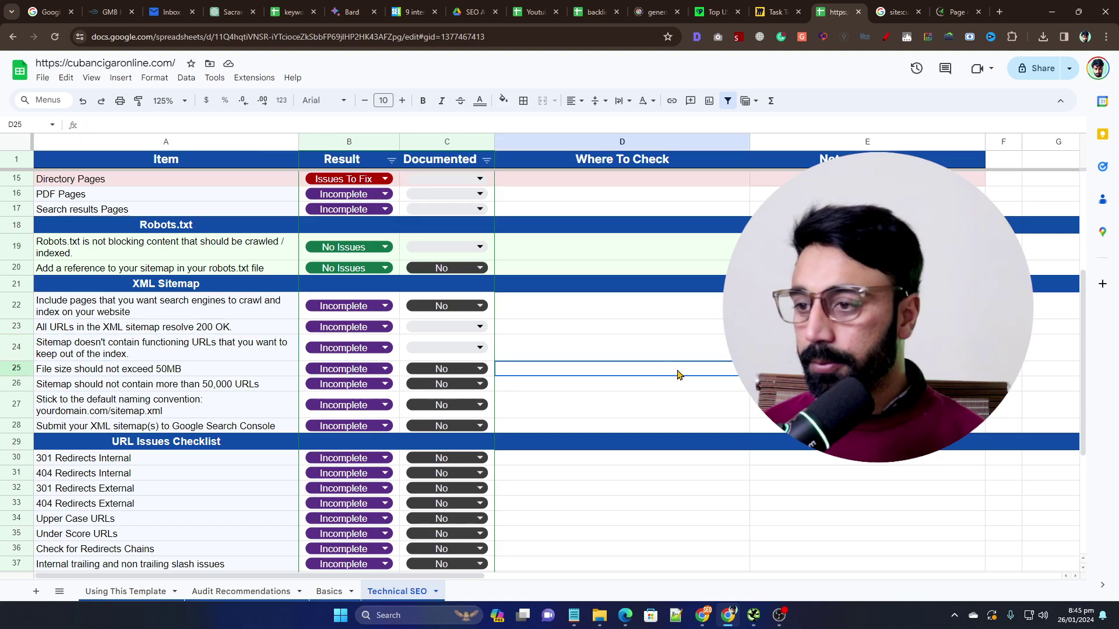
Open the site's sitemap_index.xml through the Detailed extension and reset the page zoom to 100% to view the listed sitemaps.
{"action": "left_click", "coordinate": [897, 11]}
{"action": "left_click", "coordinate": [954, 7]}
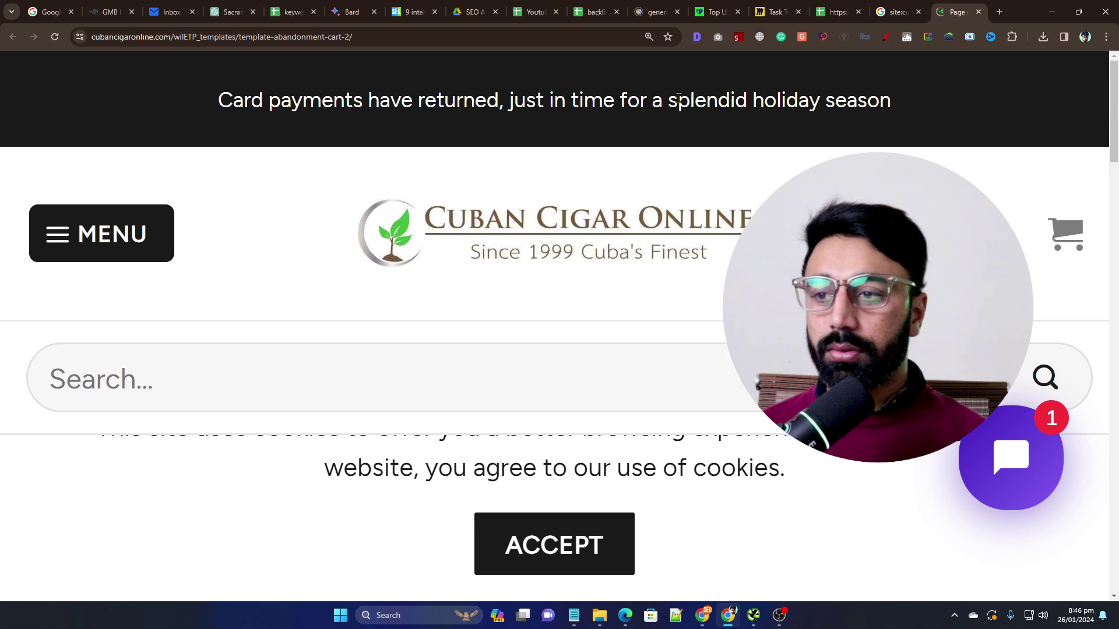
{"action": "left_click", "coordinate": [698, 37]}
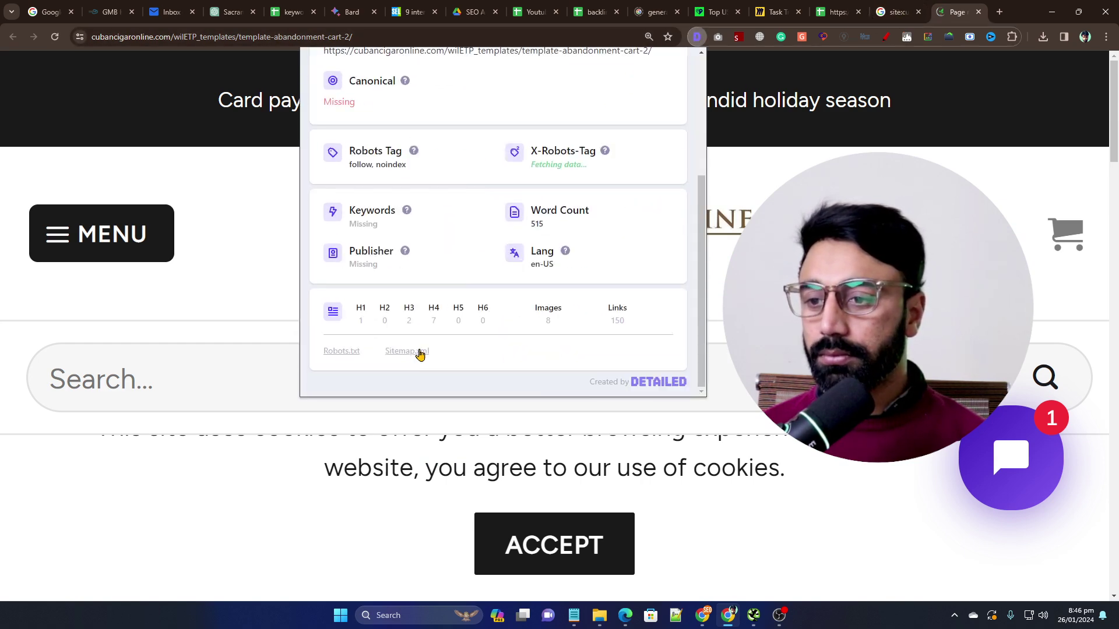
{"action": "left_click", "coordinate": [420, 352]}
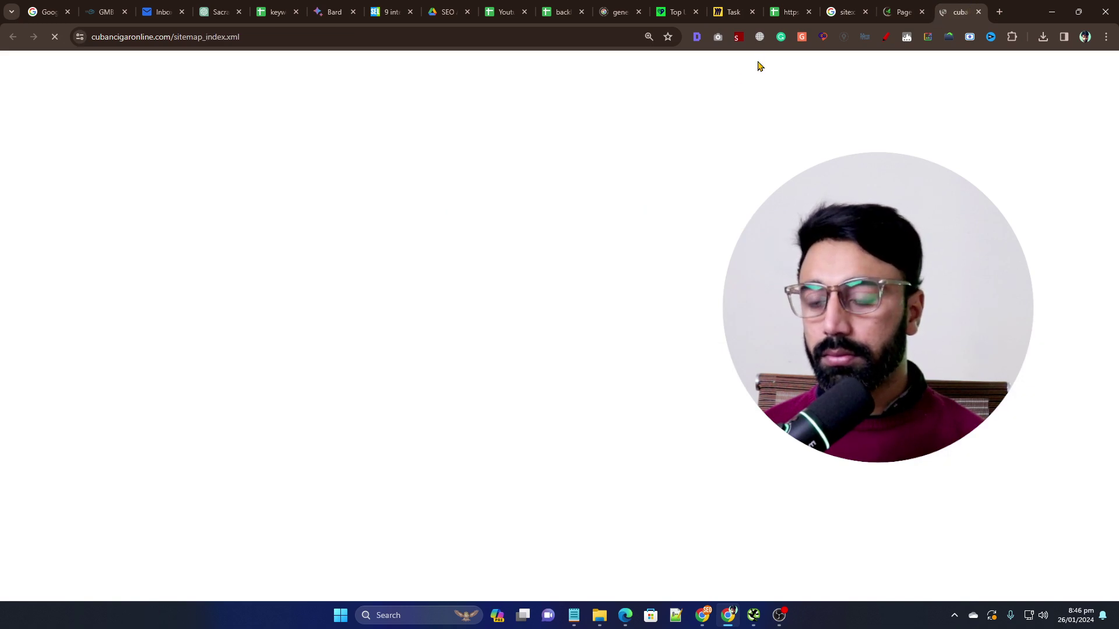
{"action": "scroll", "coordinate": [512, 150], "scroll_direction": "down", "scroll_amount": 2}
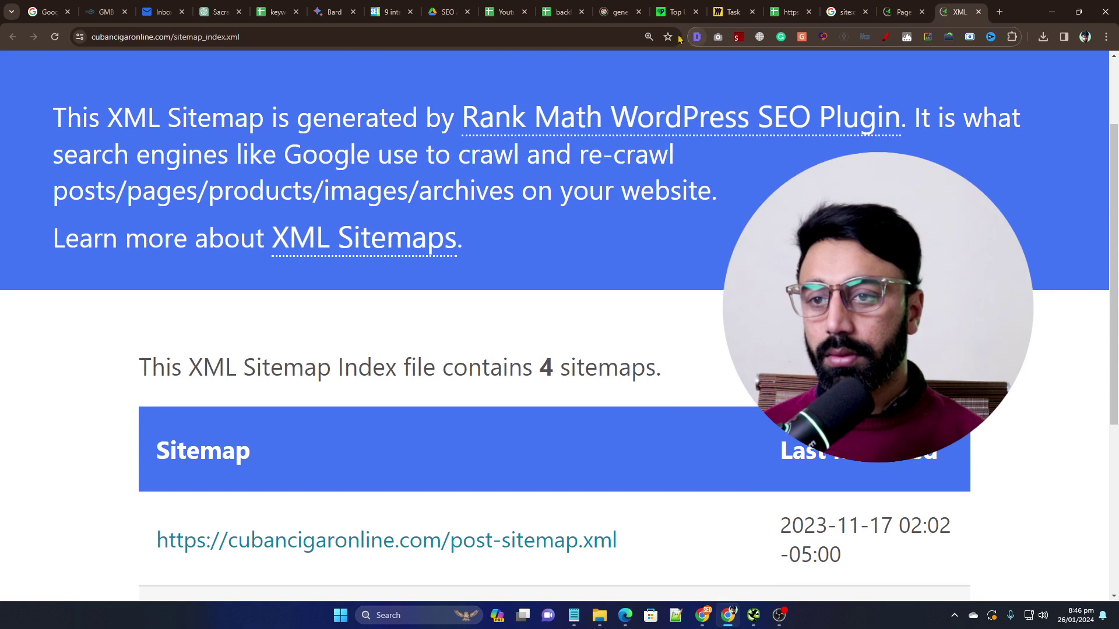
{"action": "left_click", "coordinate": [648, 37]}
{"action": "left_click", "coordinate": [652, 62]}
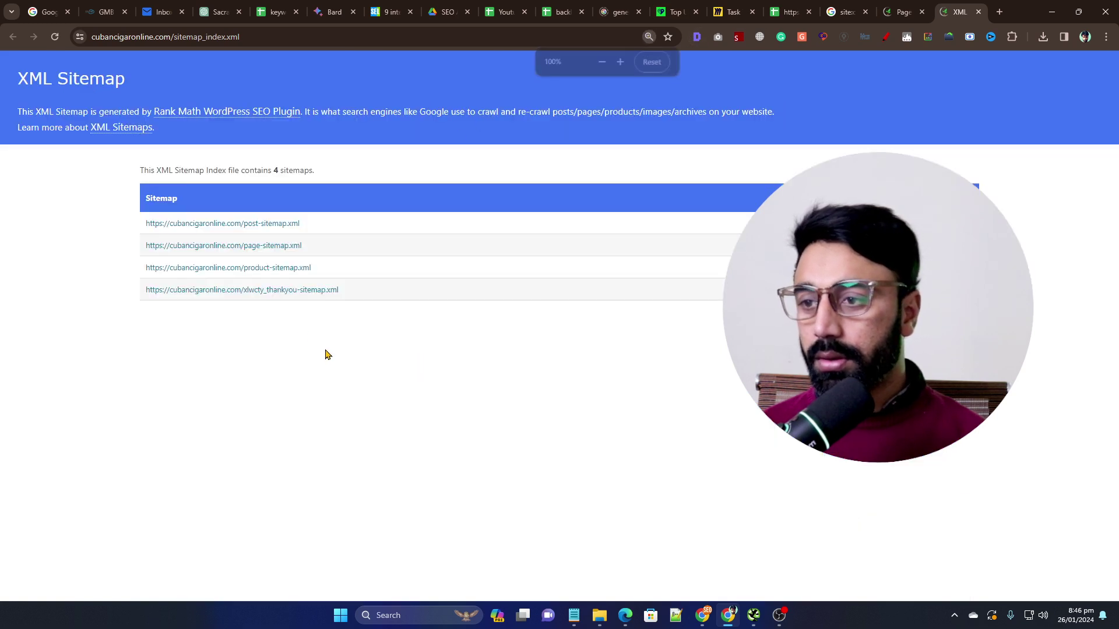
Open the post, page, product and xlwcty_thankyou sitemaps from the sitemap index, each in its own tab.
{"action": "left_click", "coordinate": [278, 226], "text": "ctrl"}
{"action": "left_click", "coordinate": [272, 247], "text": "ctrl"}
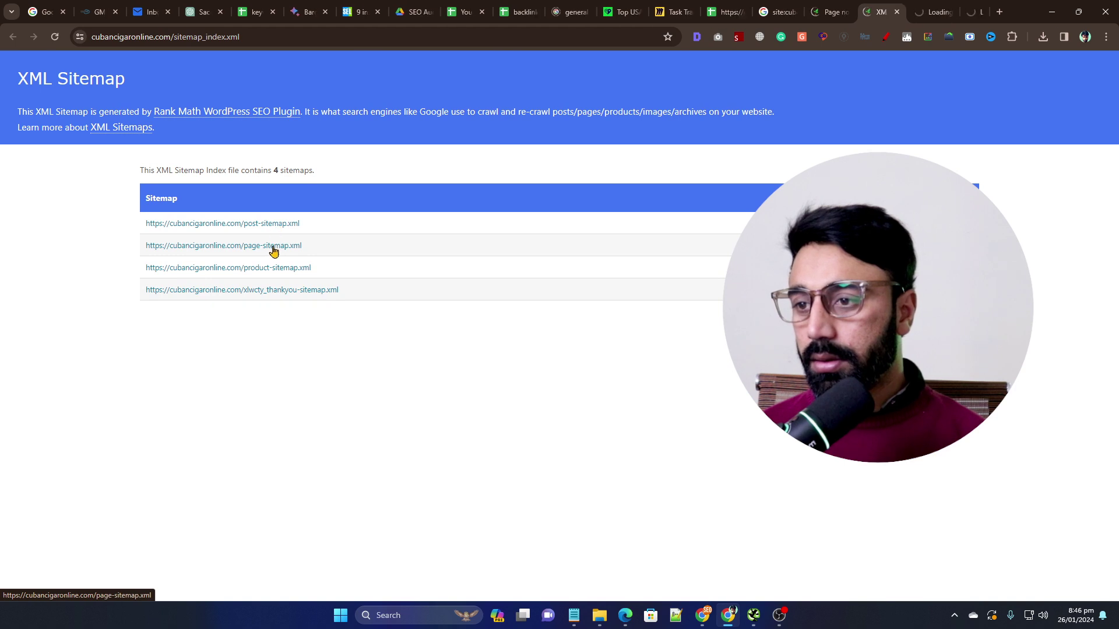
{"action": "left_click", "coordinate": [278, 268], "text": "ctrl"}
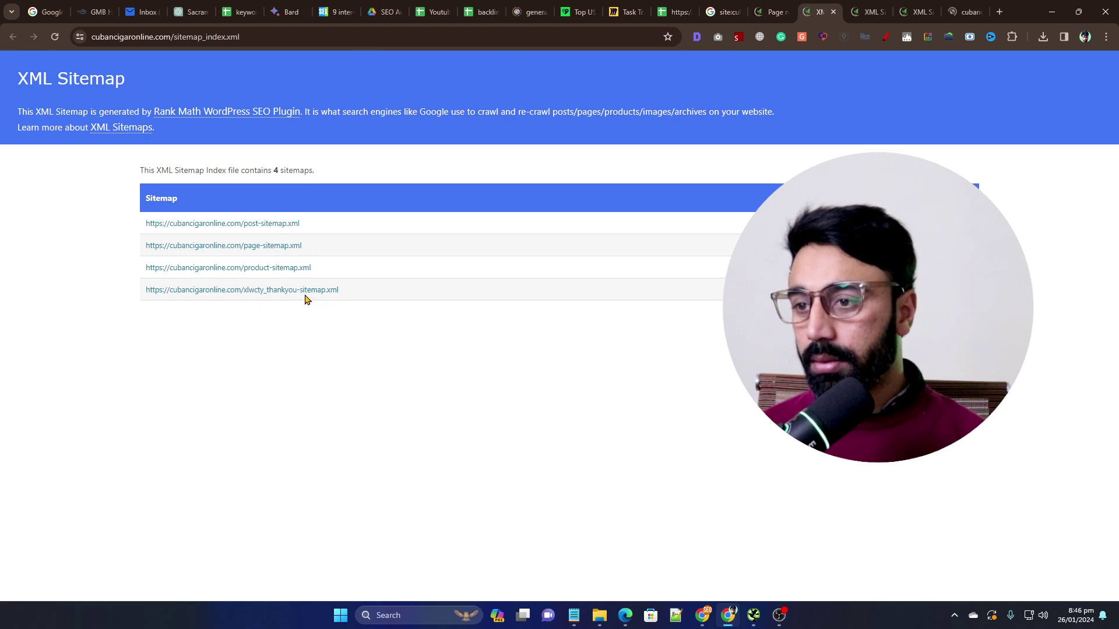
{"action": "left_click", "coordinate": [303, 291], "text": "ctrl"}
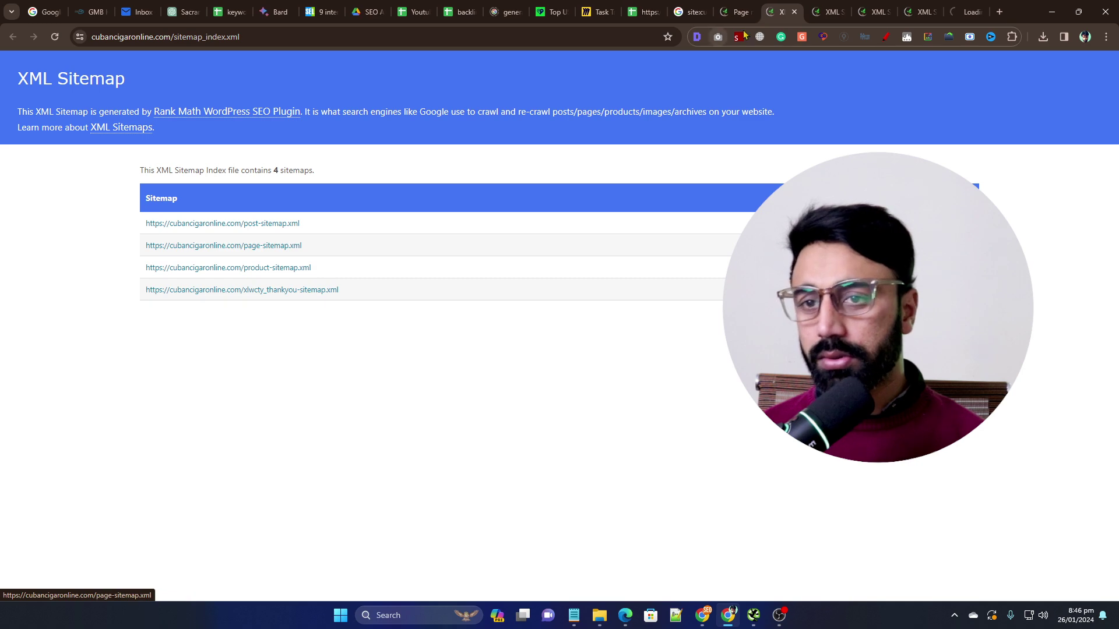
Examine the URLs listed in the post sitemap and the page sitemap for pages that do not belong there.
{"action": "key", "text": "ctrl+Tab"}
{"action": "scroll", "coordinate": [435, 182], "scroll_direction": "down", "scroll_amount": 10}
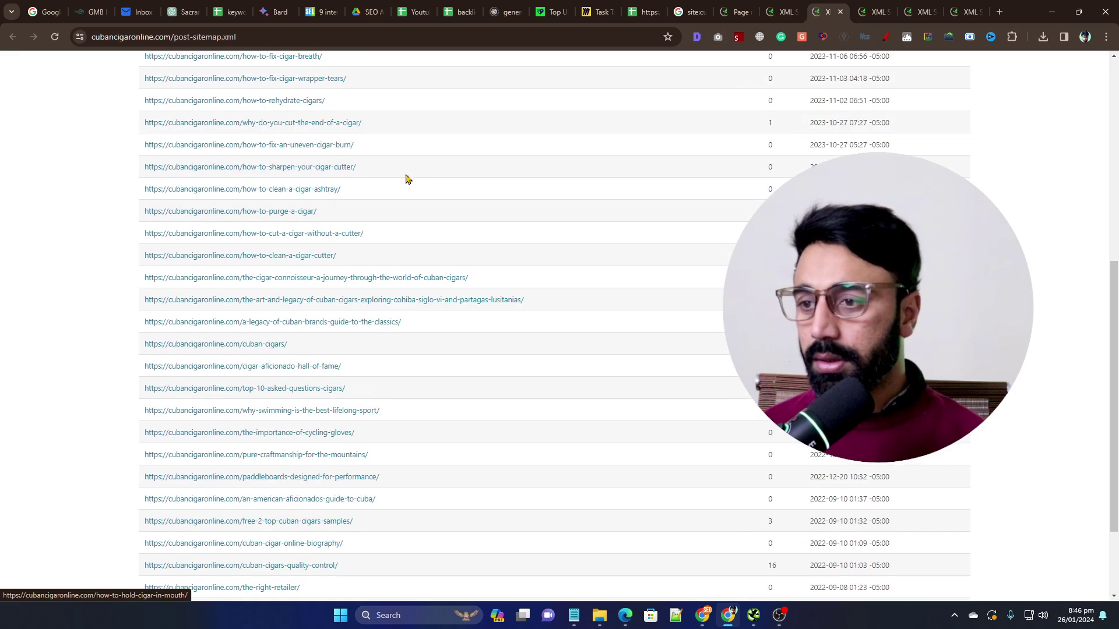
{"action": "scroll", "coordinate": [407, 180], "scroll_direction": "up", "scroll_amount": 8}
{"action": "scroll", "coordinate": [411, 178], "scroll_direction": "up", "scroll_amount": 2}
{"action": "key", "text": "ctrl+Tab"}
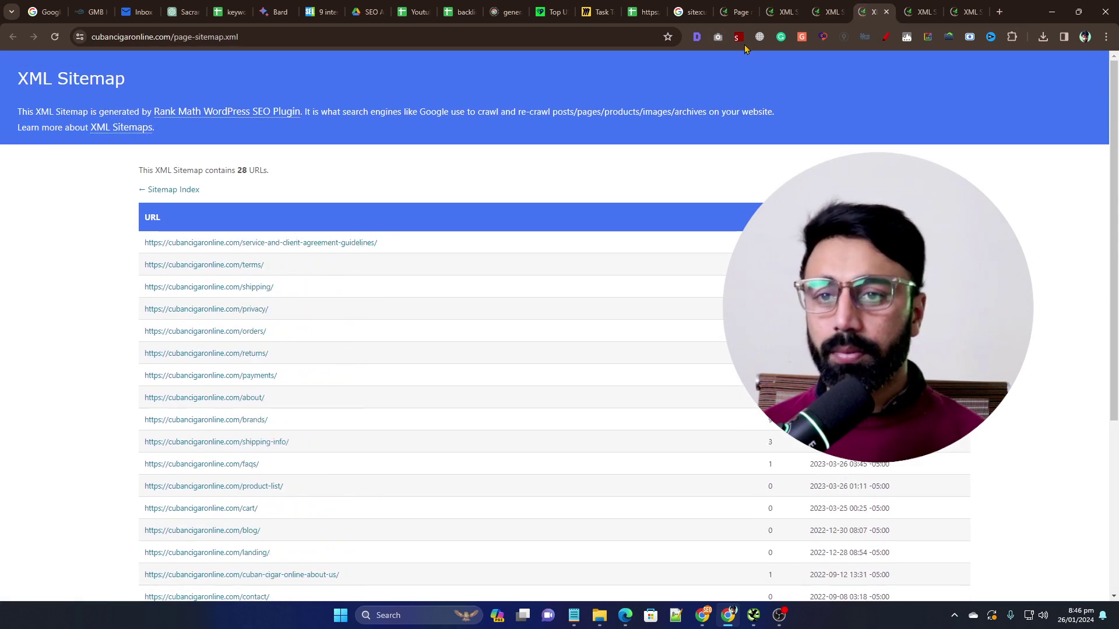
{"action": "scroll", "coordinate": [522, 160], "scroll_direction": "down", "scroll_amount": 5}
{"action": "scroll", "coordinate": [523, 157], "scroll_direction": "up", "scroll_amount": 5}
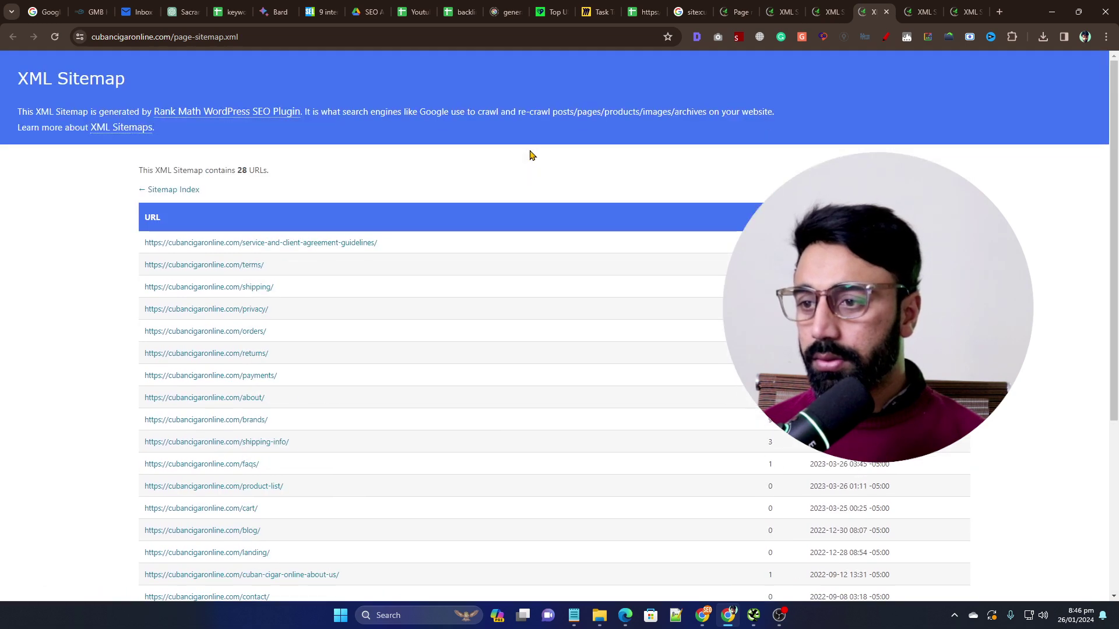
{"action": "scroll", "coordinate": [531, 159], "scroll_direction": "down", "scroll_amount": 5}
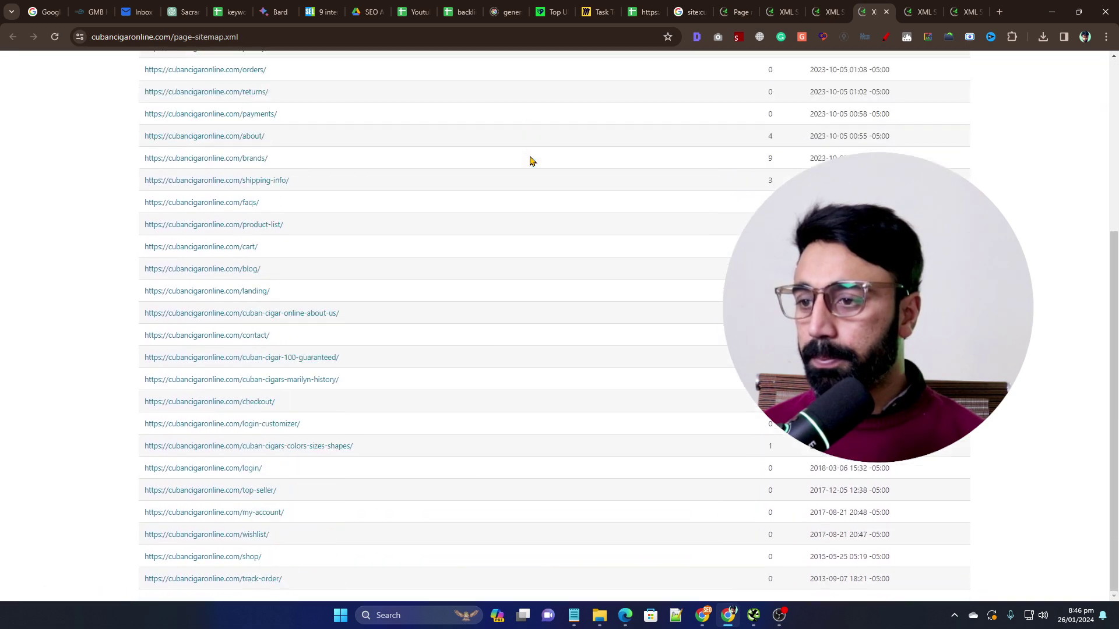
{"action": "scroll", "coordinate": [529, 160], "scroll_direction": "up", "scroll_amount": 5}
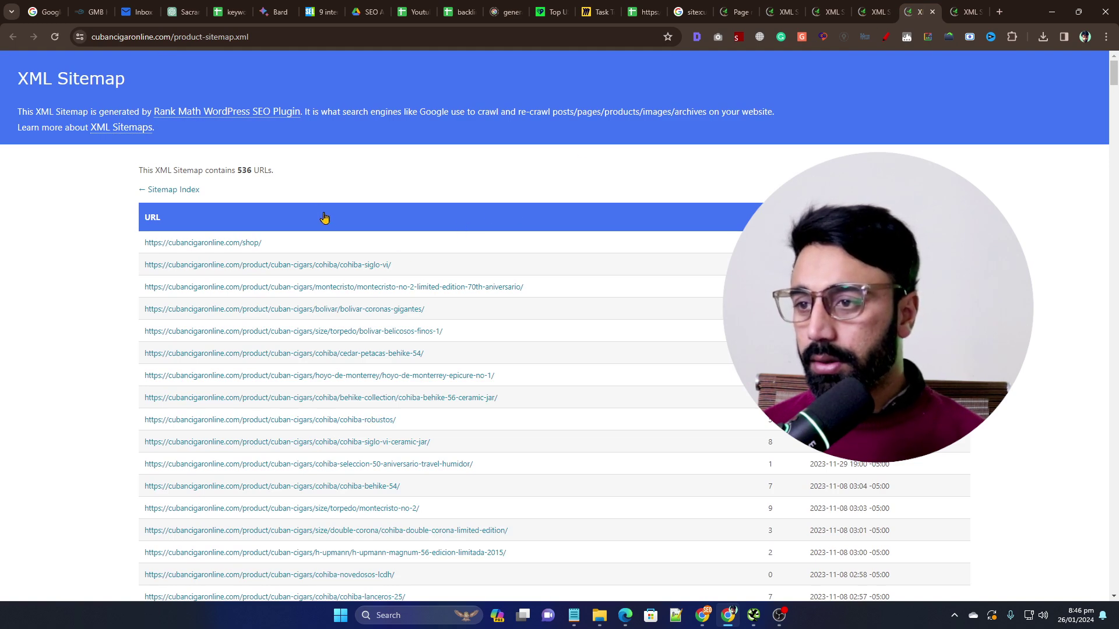
Look through the product sitemap and the enlarged thank-you sitemap, closing the thank-you sitemap when finished.
{"action": "scroll", "coordinate": [333, 226], "scroll_direction": "down", "scroll_amount": 4}
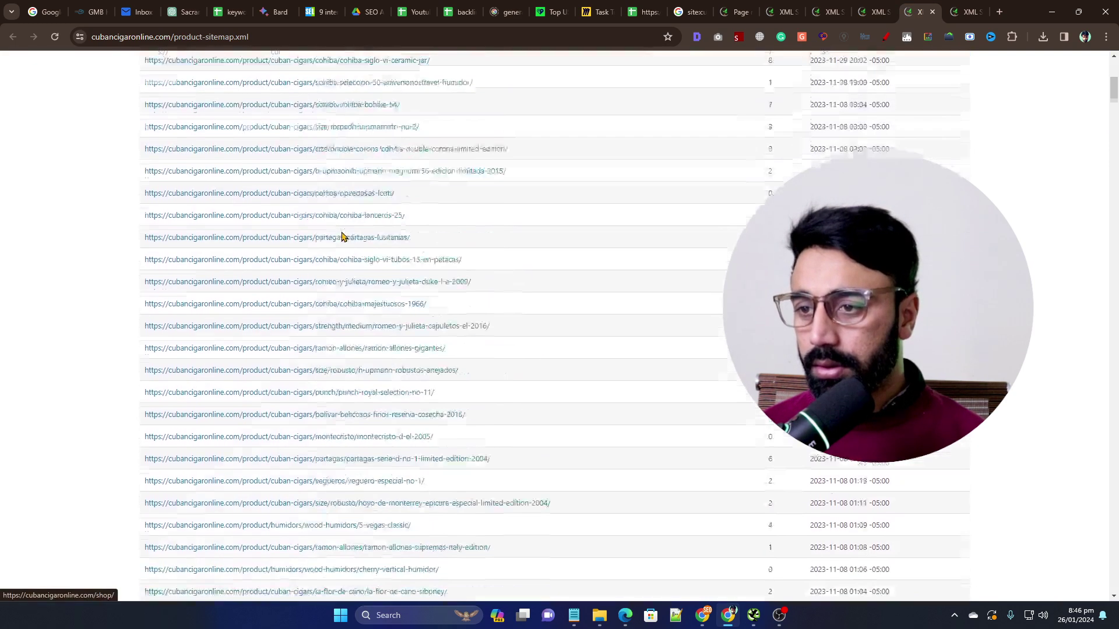
{"action": "left_click", "coordinate": [969, 12]}
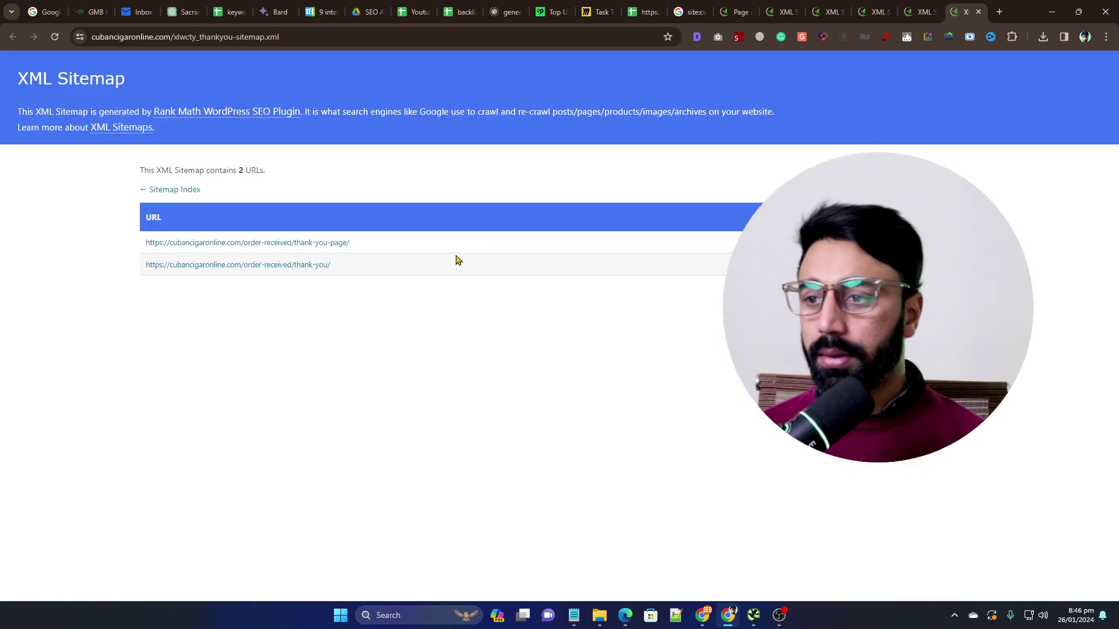
{"action": "scroll", "coordinate": [455, 264], "scroll_direction": "up", "scroll_amount": 3, "text": "ctrl"}
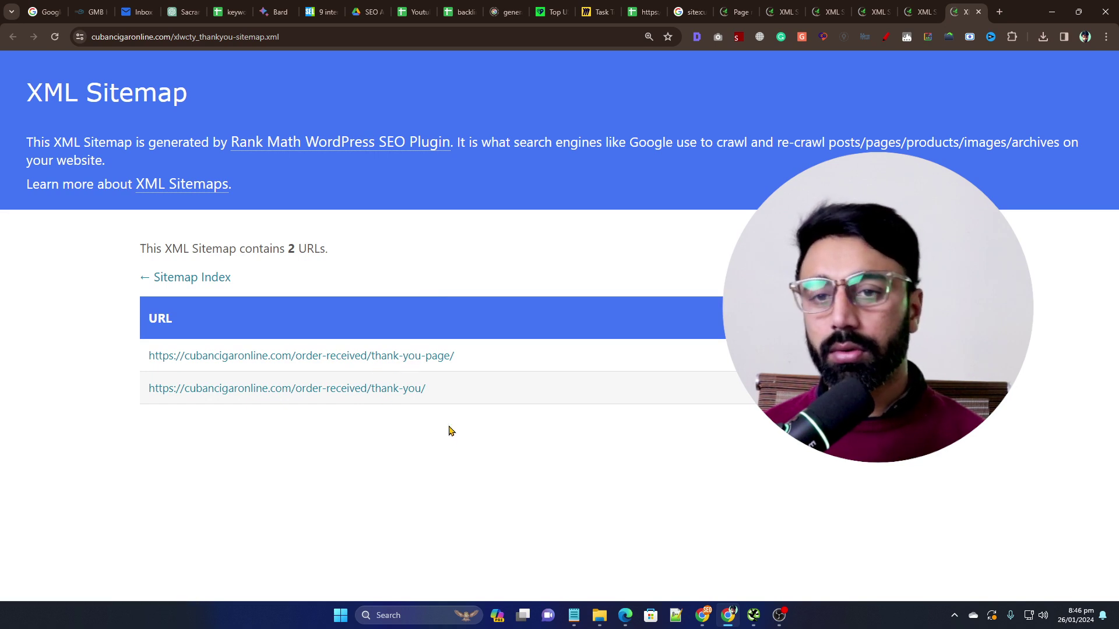
{"action": "left_click", "coordinate": [979, 12]}
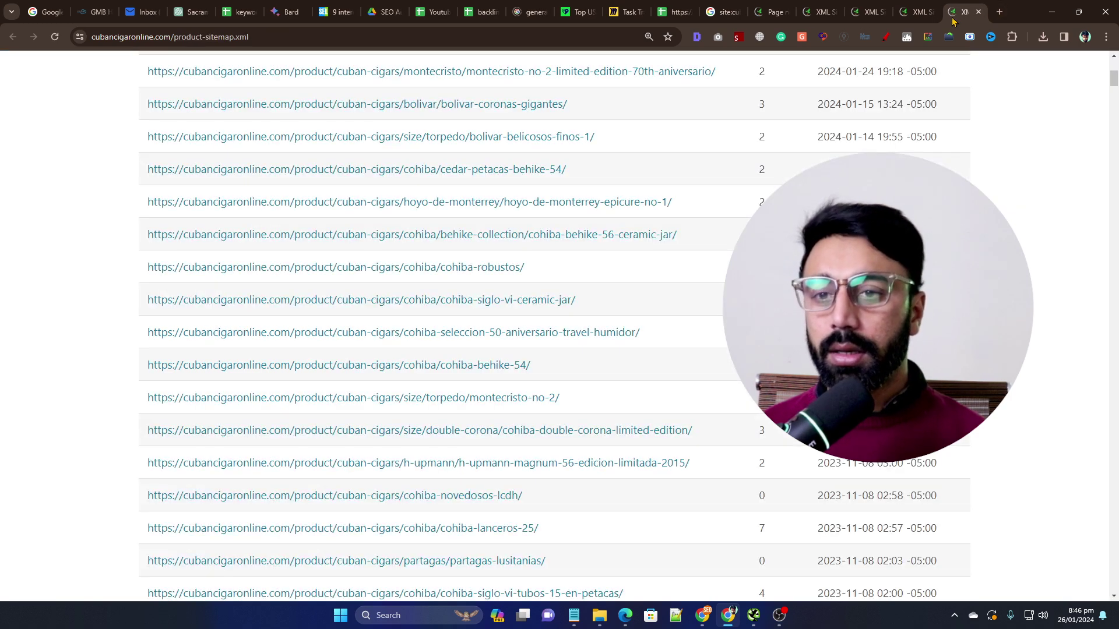
Review the product sitemap's URL total and list again, and return to the page sitemap.
{"action": "scroll", "coordinate": [532, 151], "scroll_direction": "up", "scroll_amount": 5}
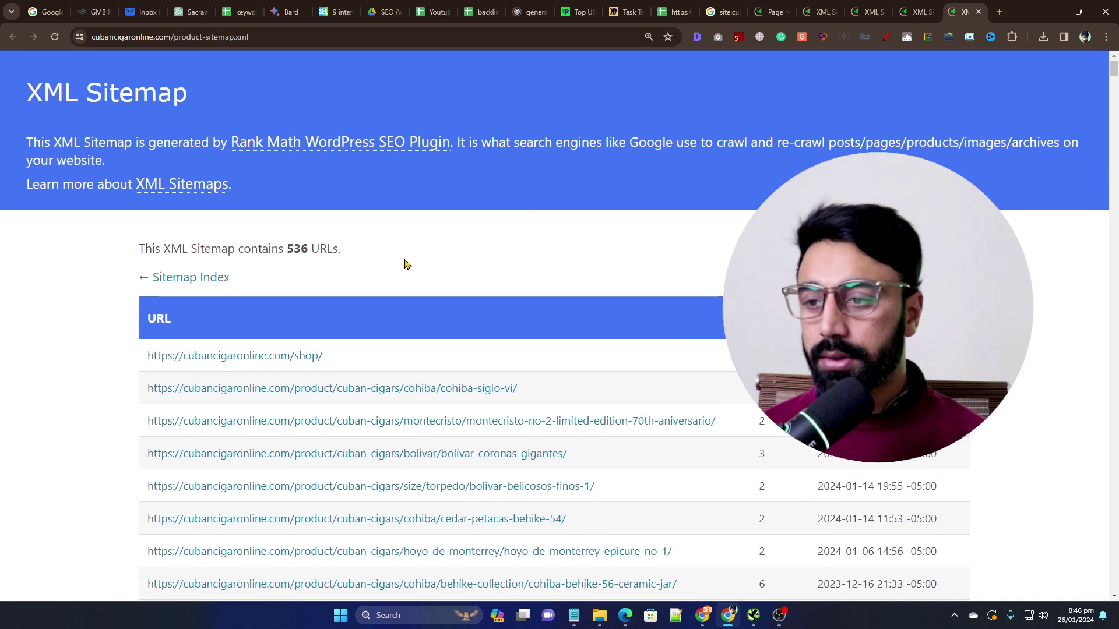
{"action": "scroll", "coordinate": [406, 264], "scroll_direction": "down", "scroll_amount": 10}
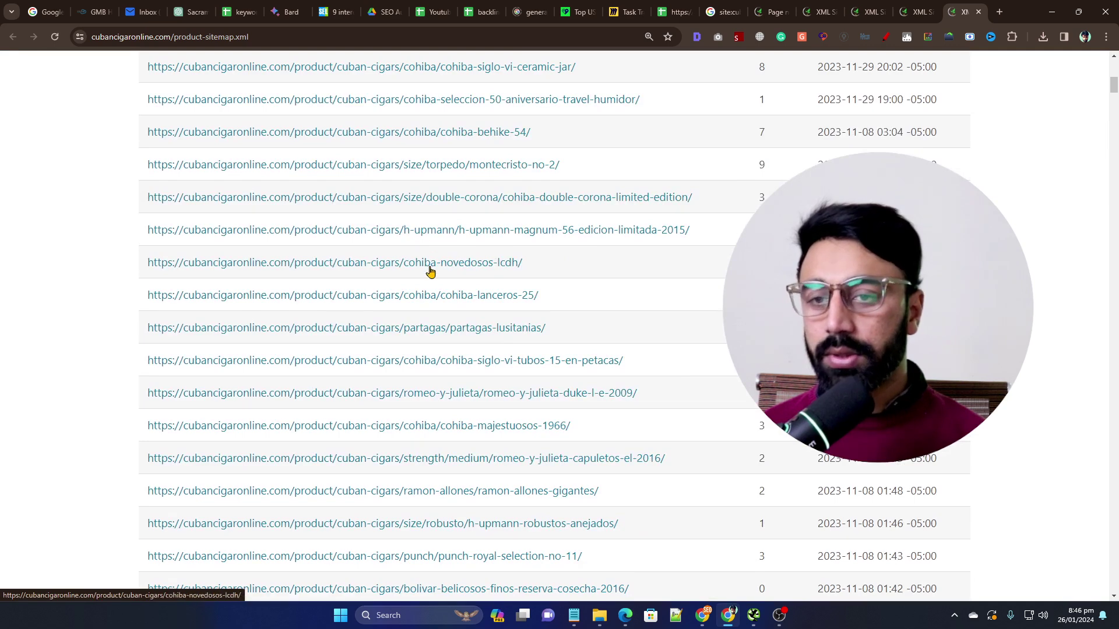
{"action": "scroll", "coordinate": [438, 271], "scroll_direction": "up", "scroll_amount": 10}
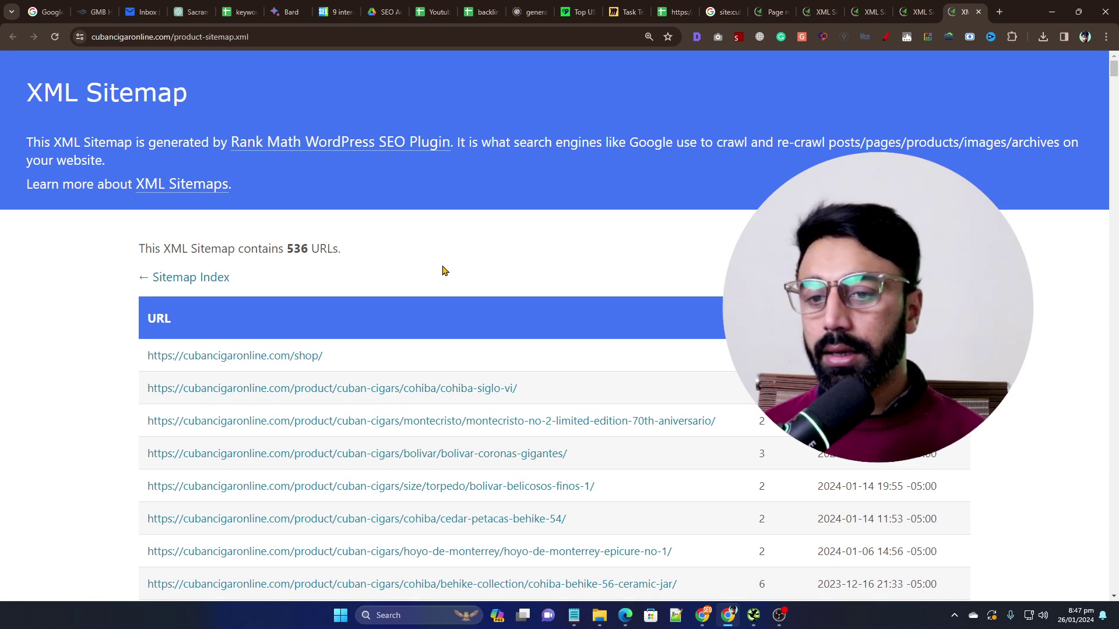
{"action": "left_click", "coordinate": [913, 10]}
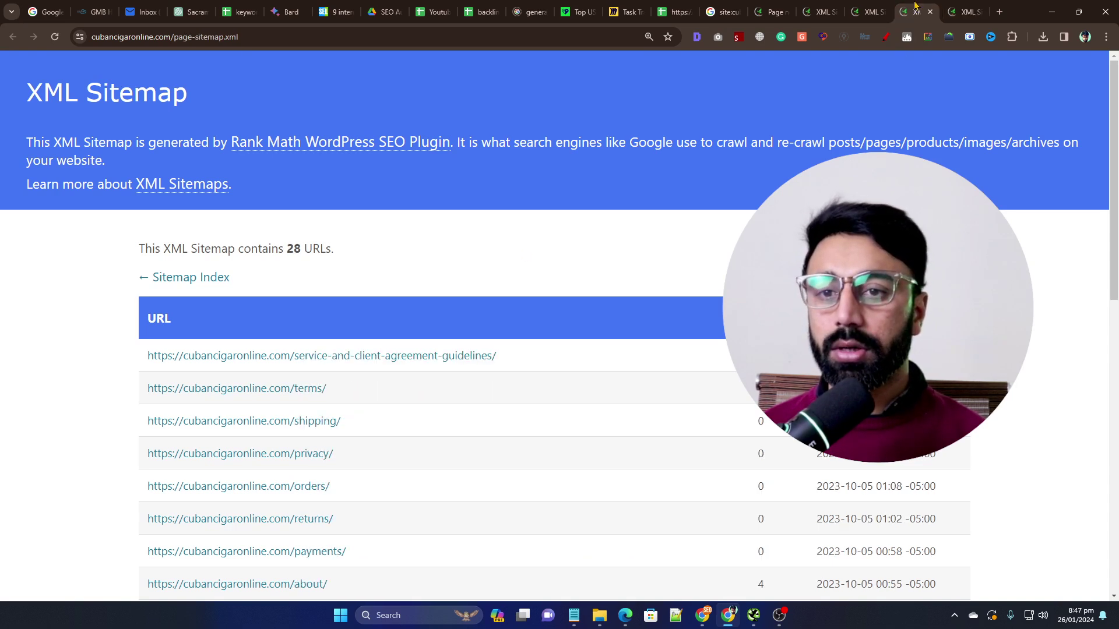
Check the Screaming Frog crawl briefly, close the remaining sitemap tabs and return to the audit sheet in the browser.
{"action": "left_click", "coordinate": [754, 614]}
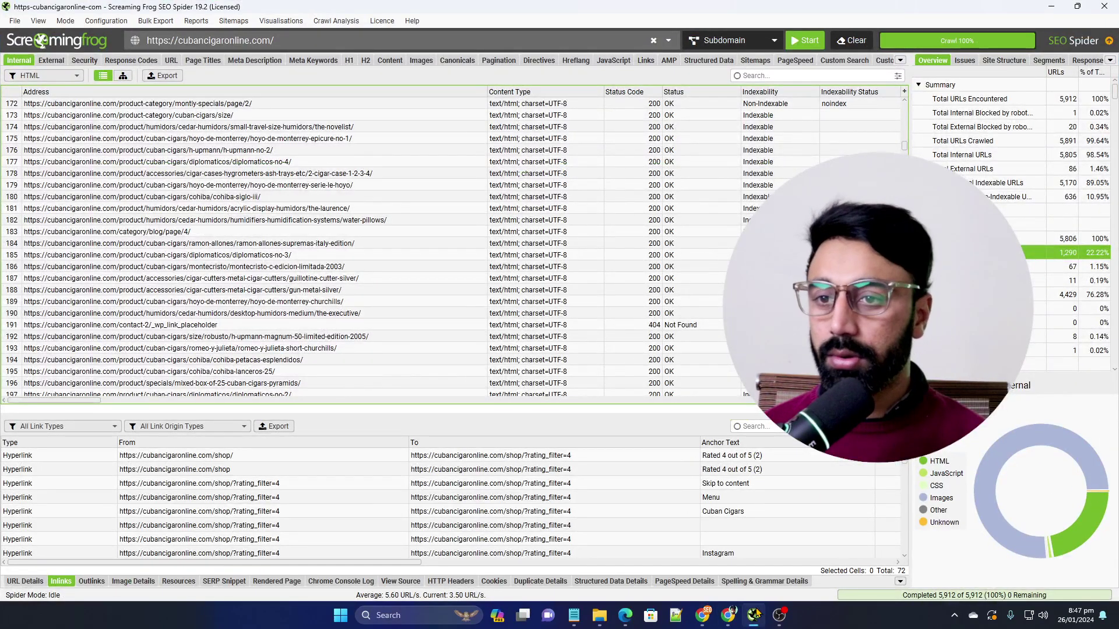
{"action": "left_click", "coordinate": [755, 613]}
{"action": "left_click", "coordinate": [917, 12]}
{"action": "left_click", "coordinate": [868, 12]}
{"action": "left_click", "coordinate": [882, 12]}
{"action": "left_click", "coordinate": [881, 11]}
{"action": "left_click", "coordinate": [975, 12]}
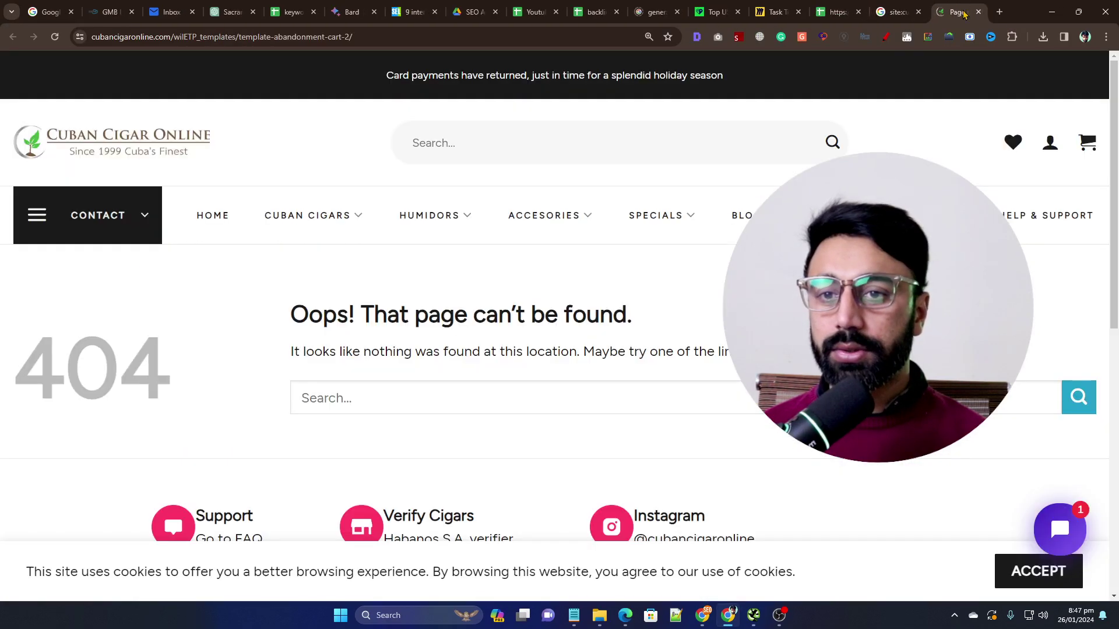
{"action": "left_click", "coordinate": [927, 7]}
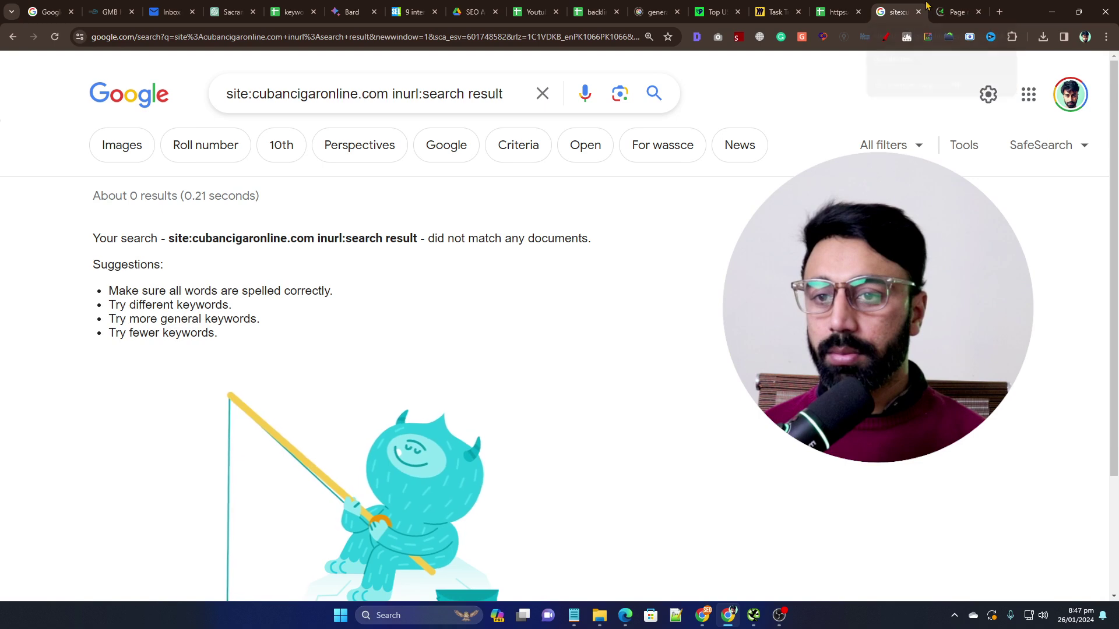
{"action": "left_click", "coordinate": [838, 12]}
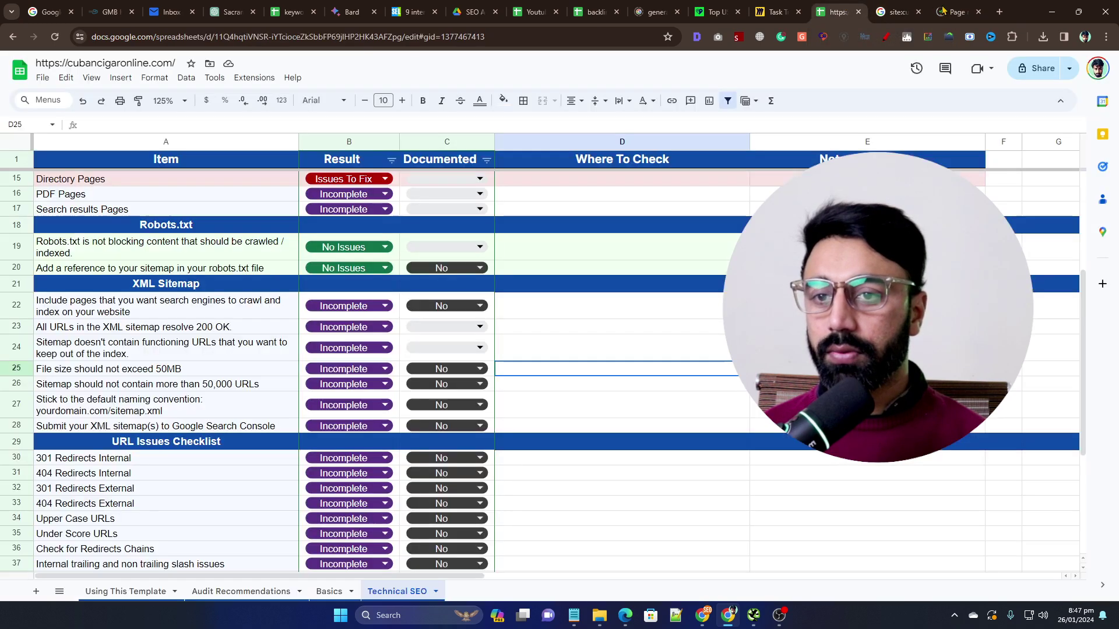
Set the results of the 50MB file size and 50,000-URL limit items under XML Sitemap to No Issues.
{"action": "left_click", "coordinate": [164, 359]}
{"action": "left_click", "coordinate": [166, 371]}
{"action": "left_click", "coordinate": [325, 373]}
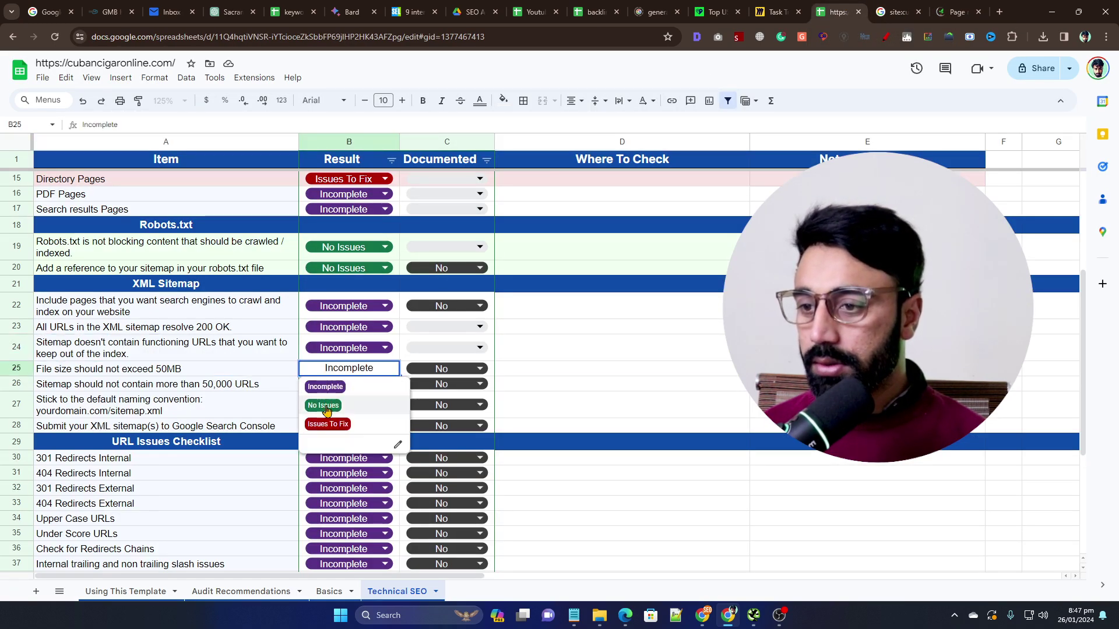
{"action": "left_click", "coordinate": [326, 407]}
{"action": "left_click", "coordinate": [224, 372]}
{"action": "left_click", "coordinate": [229, 388]}
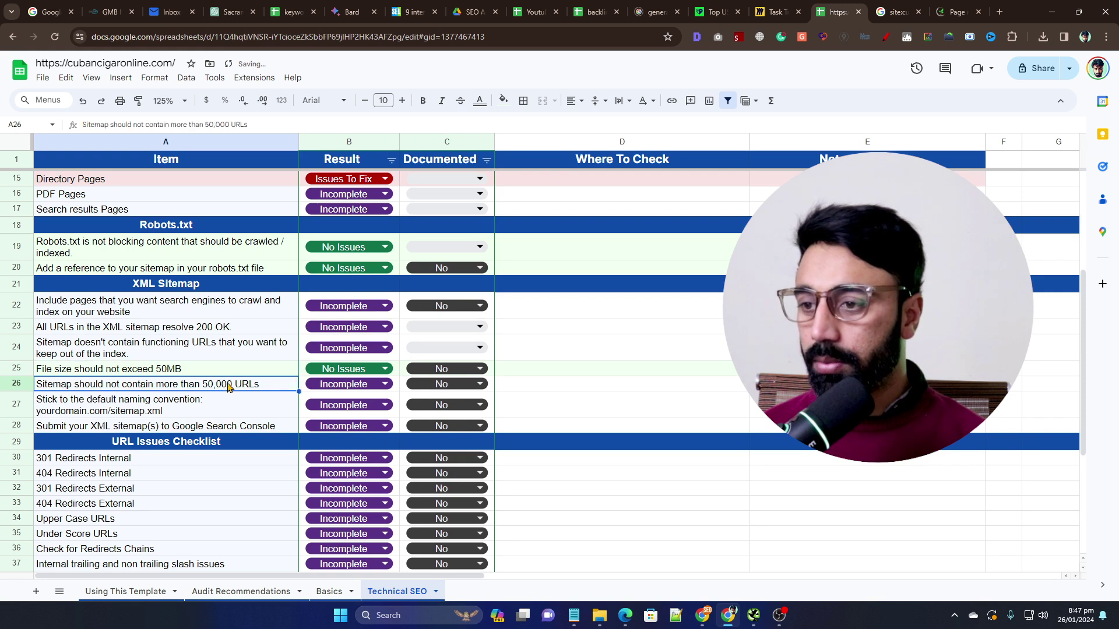
{"action": "left_click", "coordinate": [309, 387]}
{"action": "left_click", "coordinate": [330, 422]}
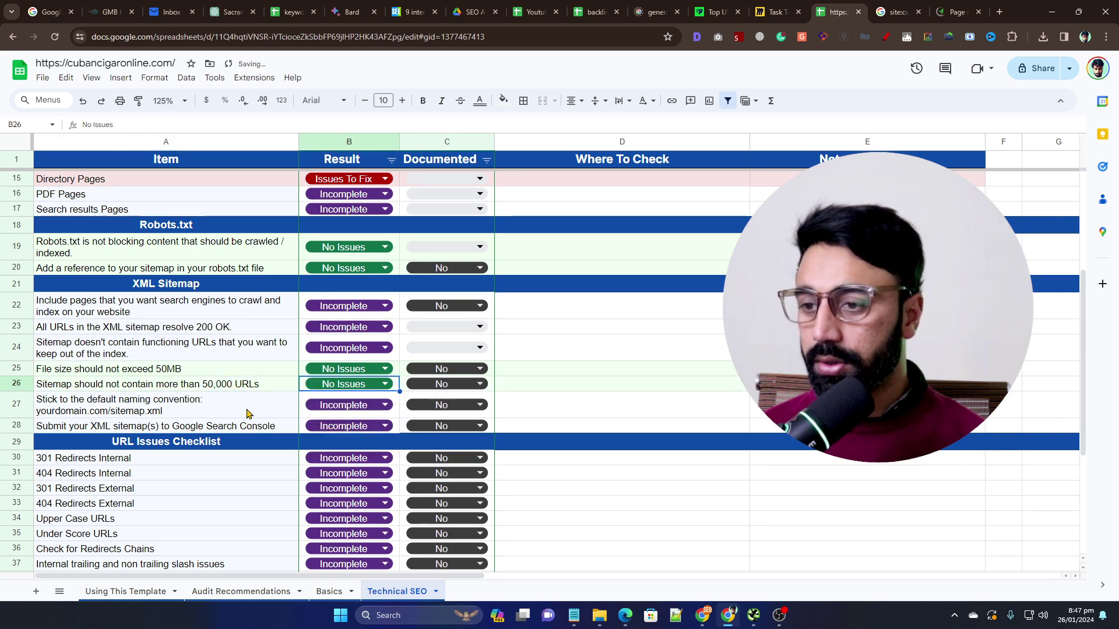
Set the result of the sitemap default naming convention item to No Issues.
{"action": "left_click", "coordinate": [224, 397]}
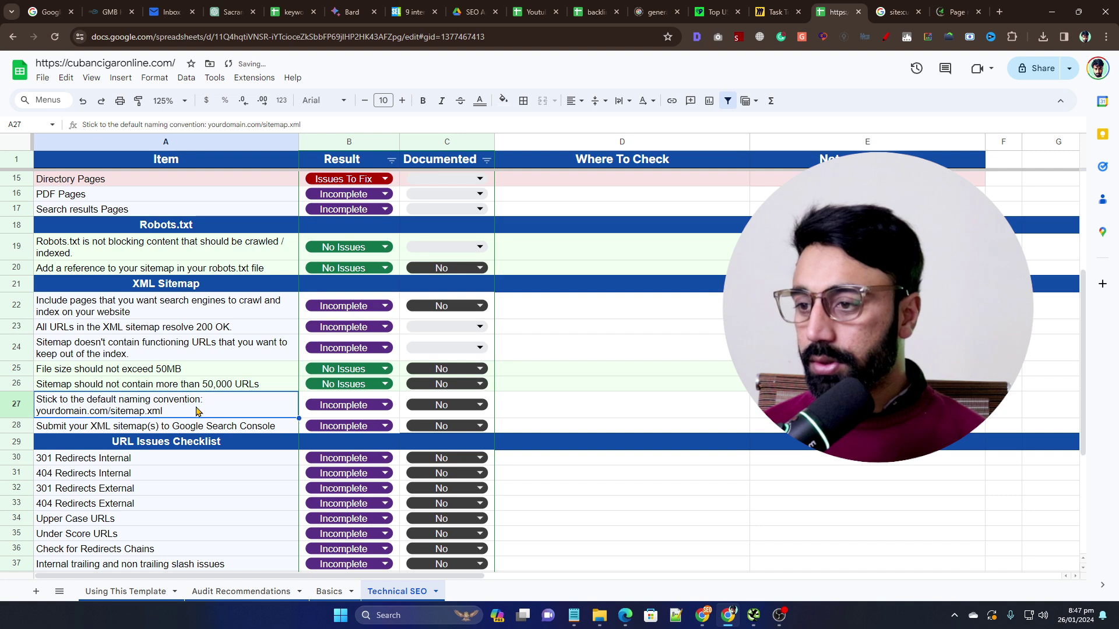
{"action": "left_click", "coordinate": [334, 409]}
{"action": "left_click", "coordinate": [329, 452]}
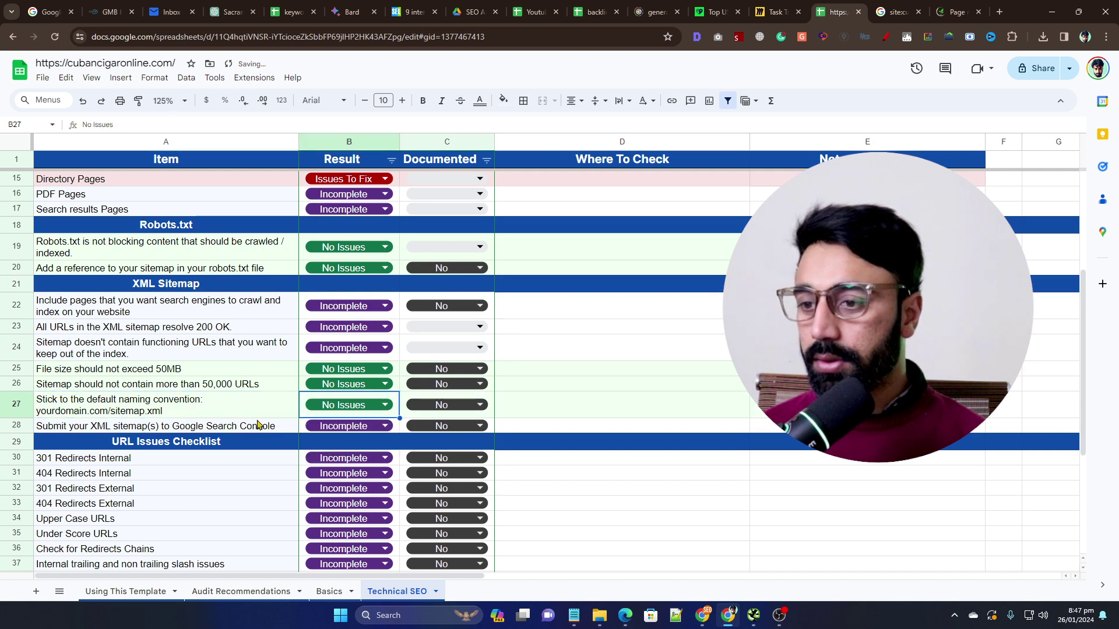
Review the XML Sitemap items on naming, Search Console submission and functioning URLs that should stay out of the index.
{"action": "left_click", "coordinate": [188, 416]}
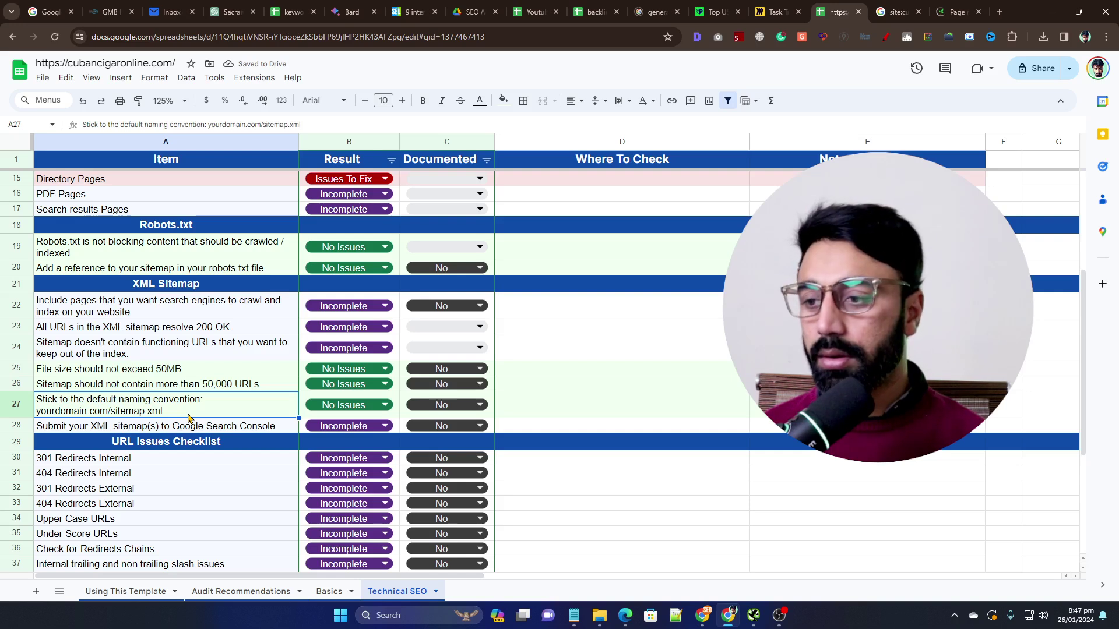
{"action": "left_click", "coordinate": [195, 431]}
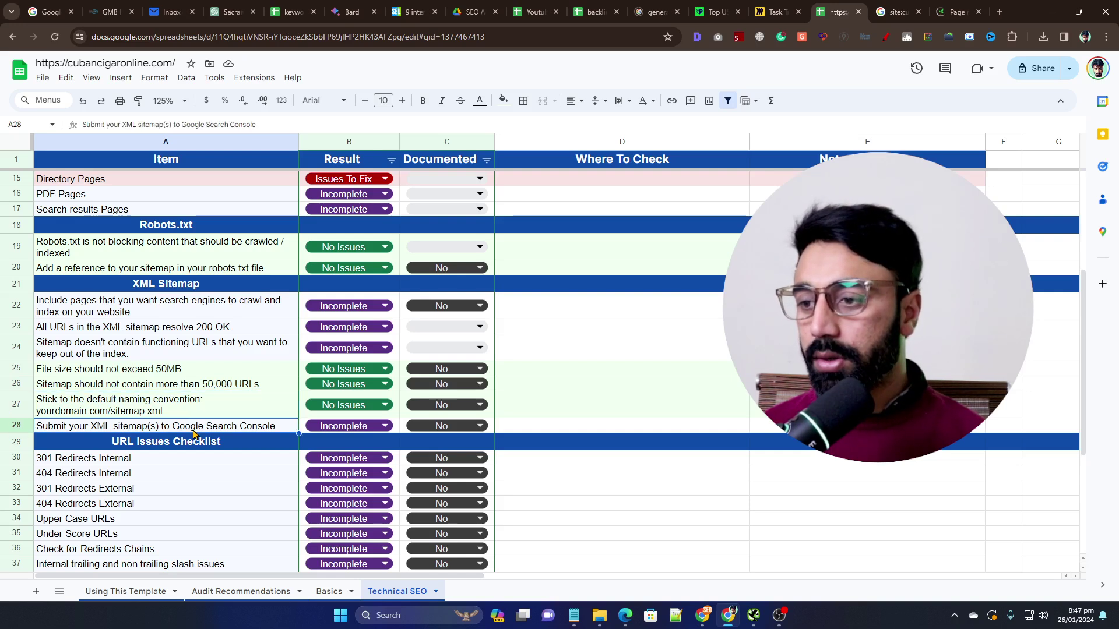
{"action": "left_click", "coordinate": [184, 352]}
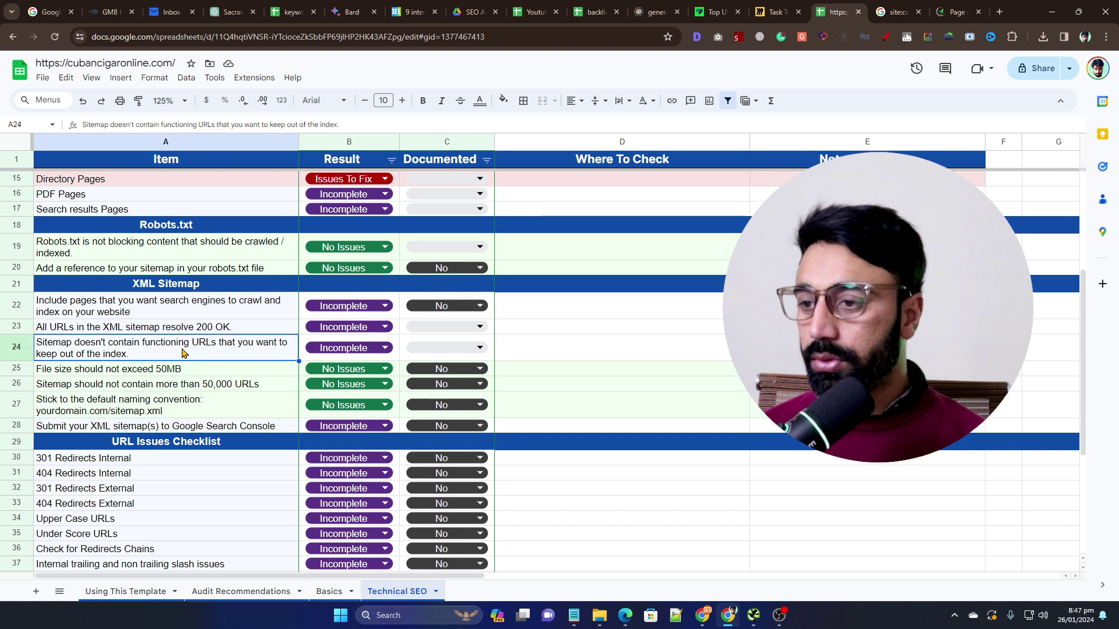
{"action": "double_click", "coordinate": [155, 353]}
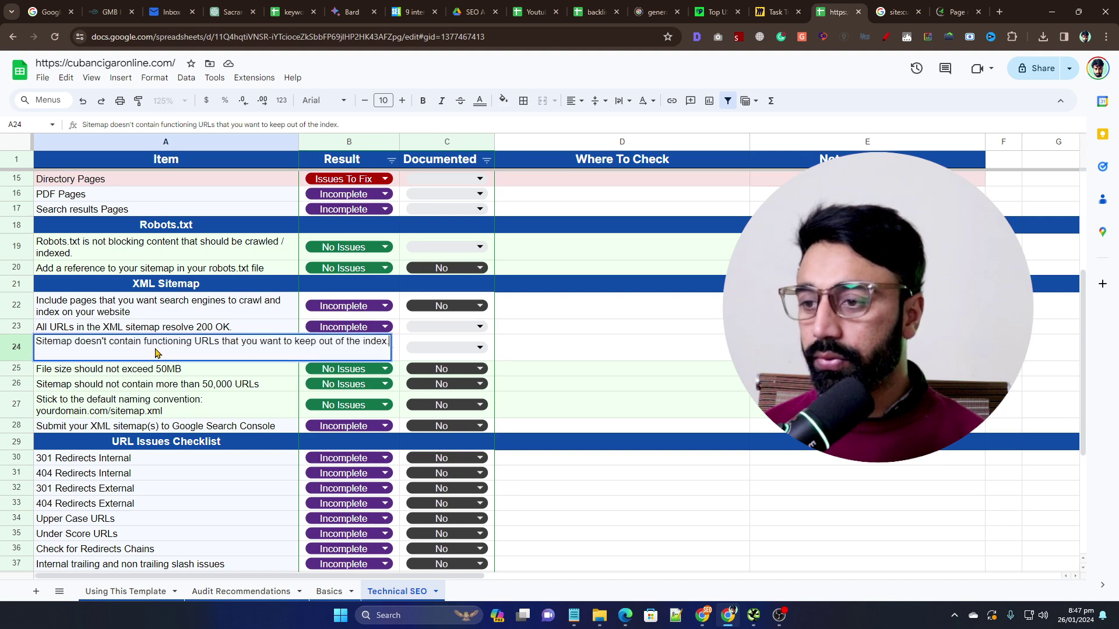
{"action": "left_click", "coordinate": [650, 345]}
{"action": "left_click", "coordinate": [245, 349]}
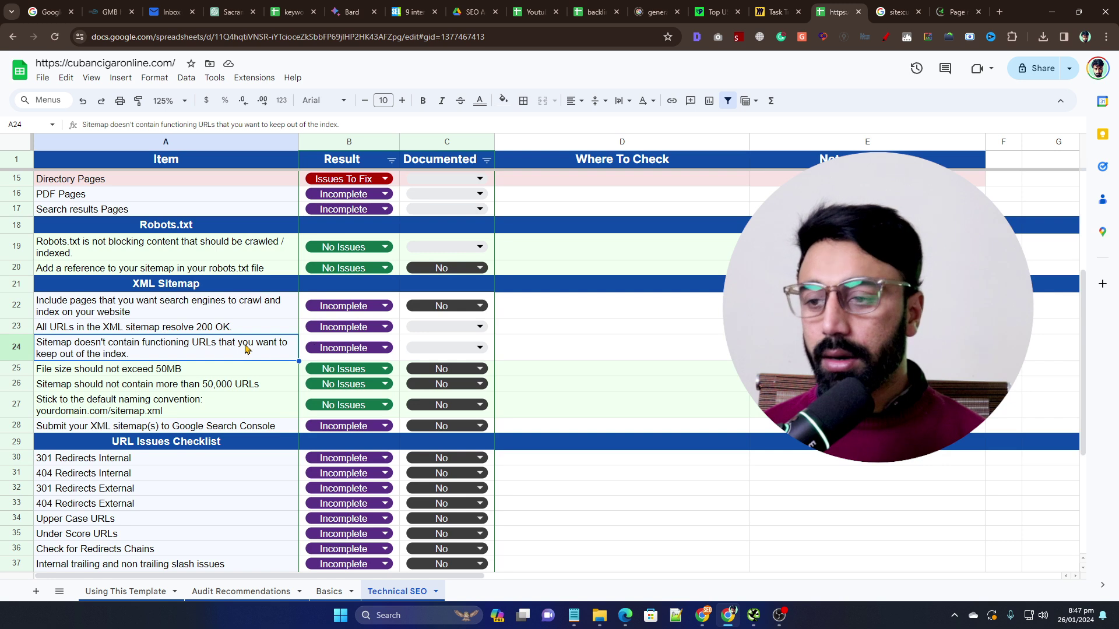
{"action": "left_click", "coordinate": [557, 349]}
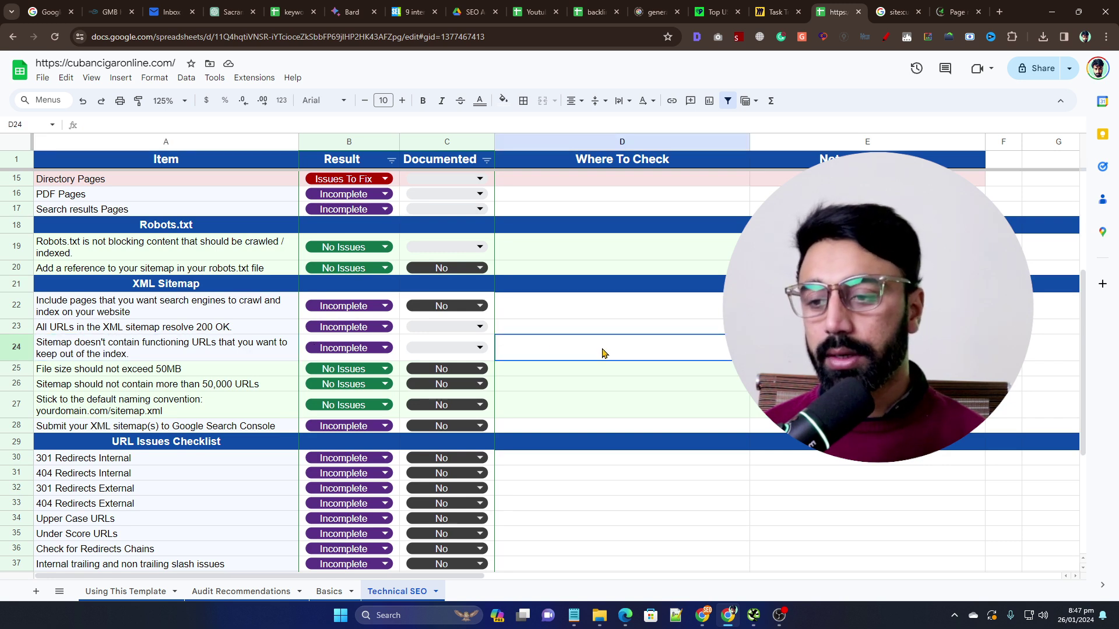
Switch to the Screaming Frog crawl for the 301 Redirects Internal item and filter its response codes to Redirection (3xx).
{"action": "left_click", "coordinate": [626, 384]}
{"action": "scroll", "coordinate": [624, 373], "scroll_direction": "down", "scroll_amount": 2}
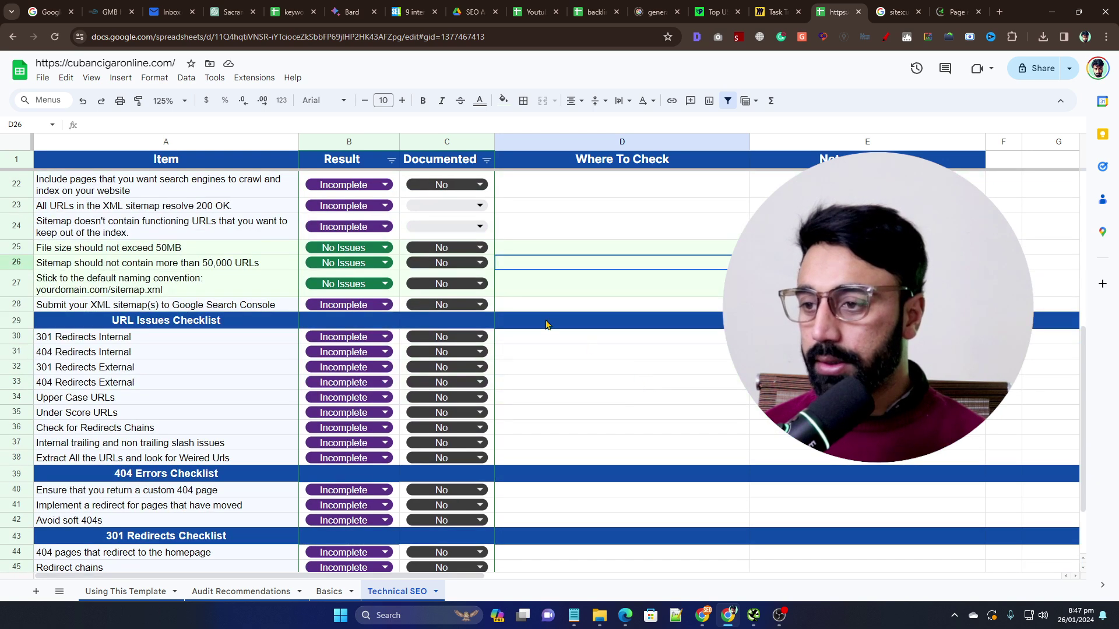
{"action": "scroll", "coordinate": [547, 324], "scroll_direction": "down", "scroll_amount": 1}
{"action": "left_click", "coordinate": [166, 312]}
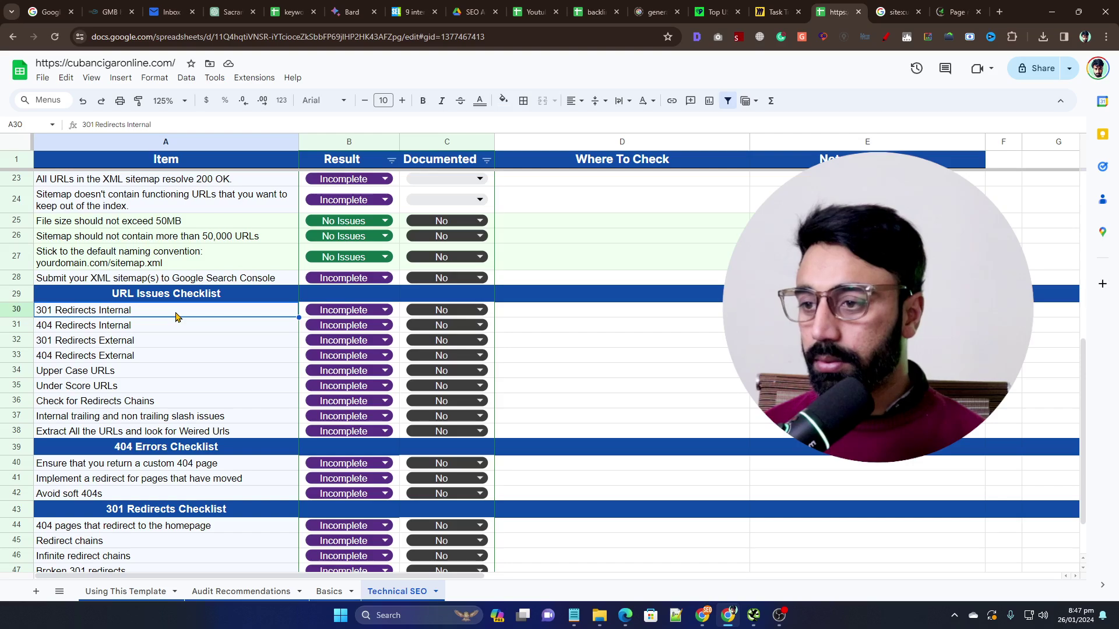
{"action": "left_click", "coordinate": [753, 615]}
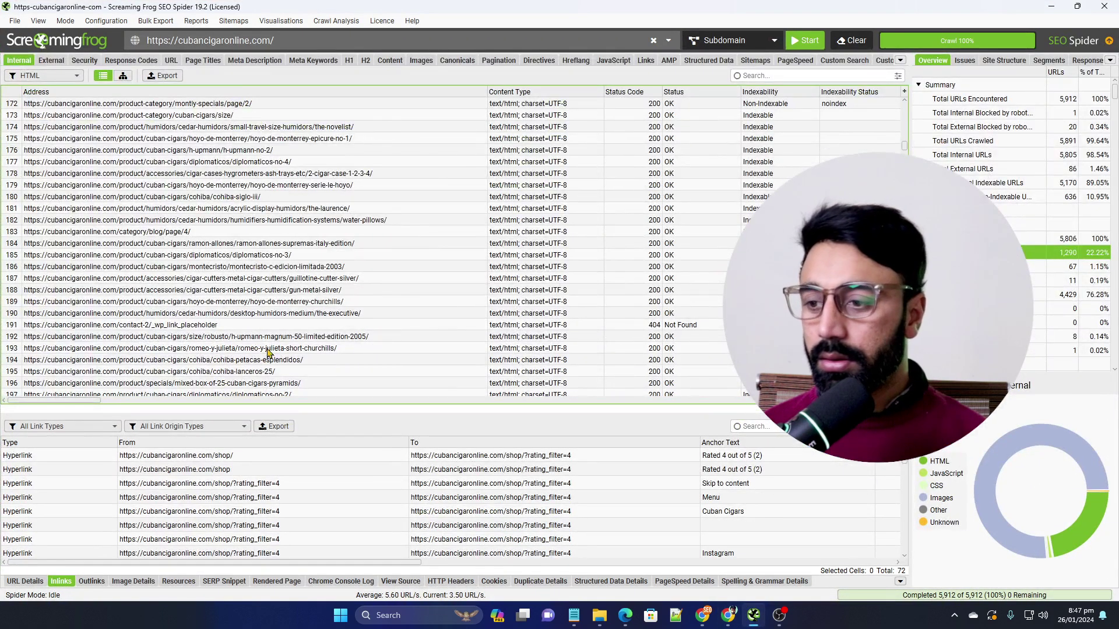
{"action": "scroll", "coordinate": [350, 134], "scroll_direction": "up", "scroll_amount": 6}
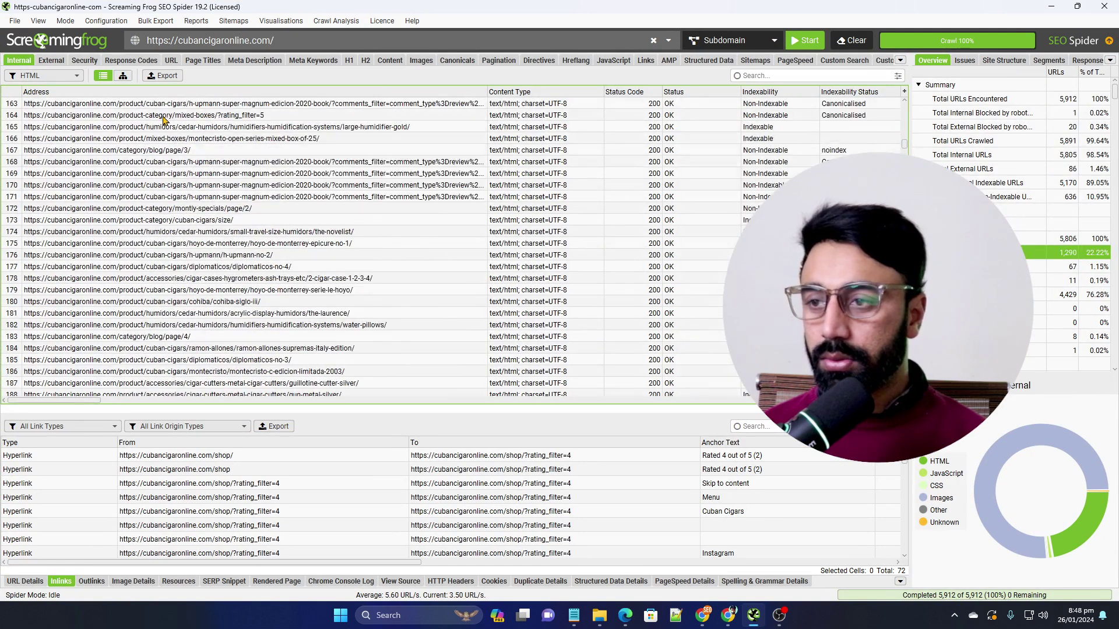
{"action": "left_click", "coordinate": [143, 62]}
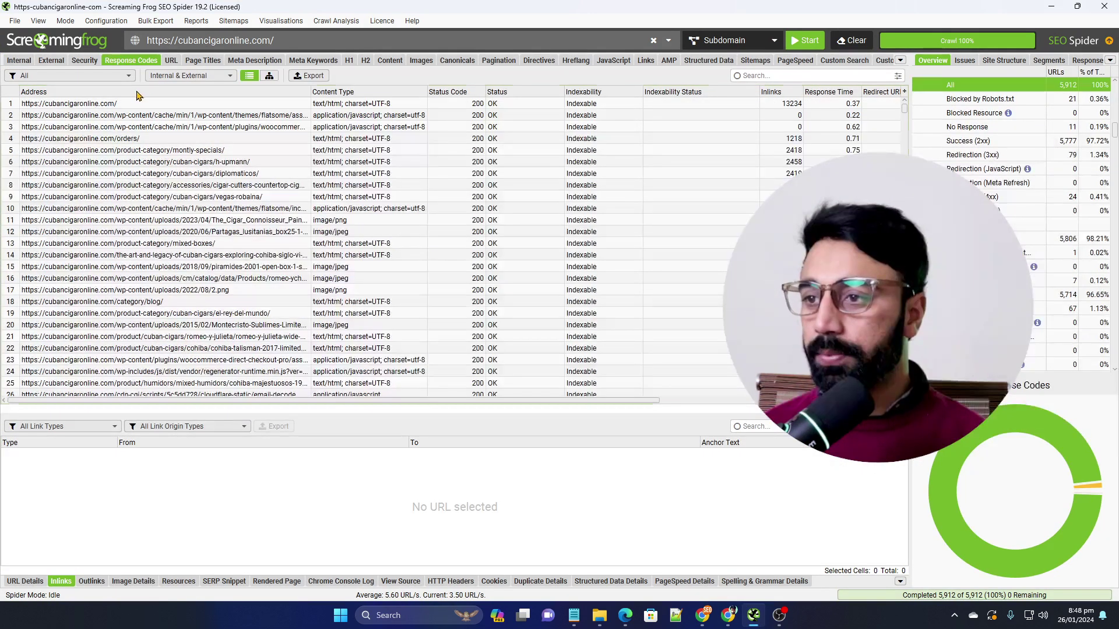
{"action": "left_click", "coordinate": [110, 77]}
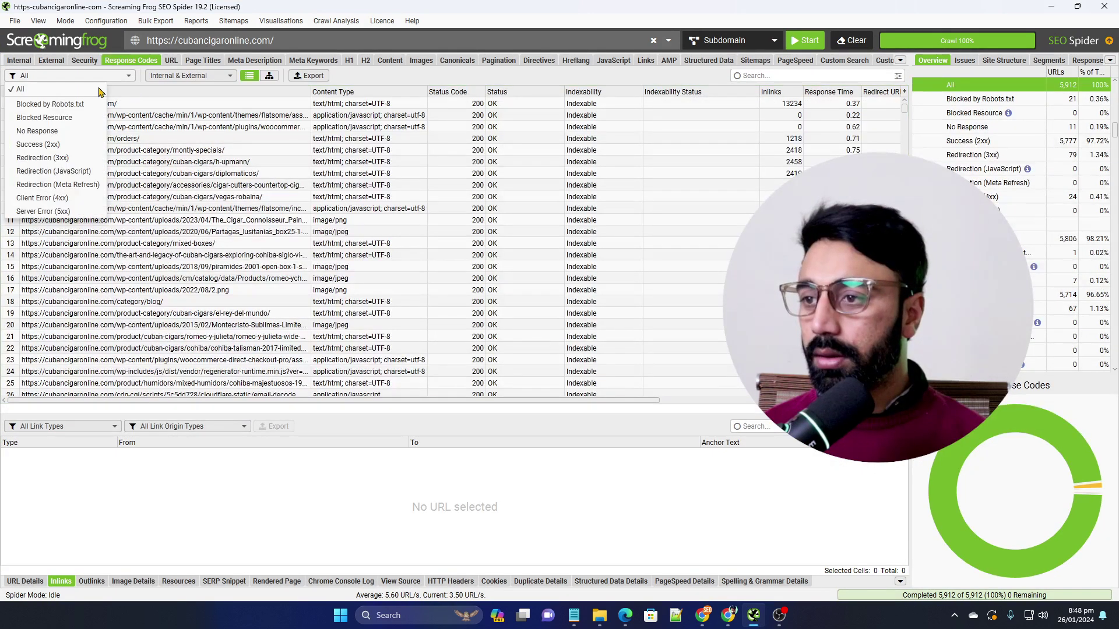
{"action": "left_click", "coordinate": [78, 159]}
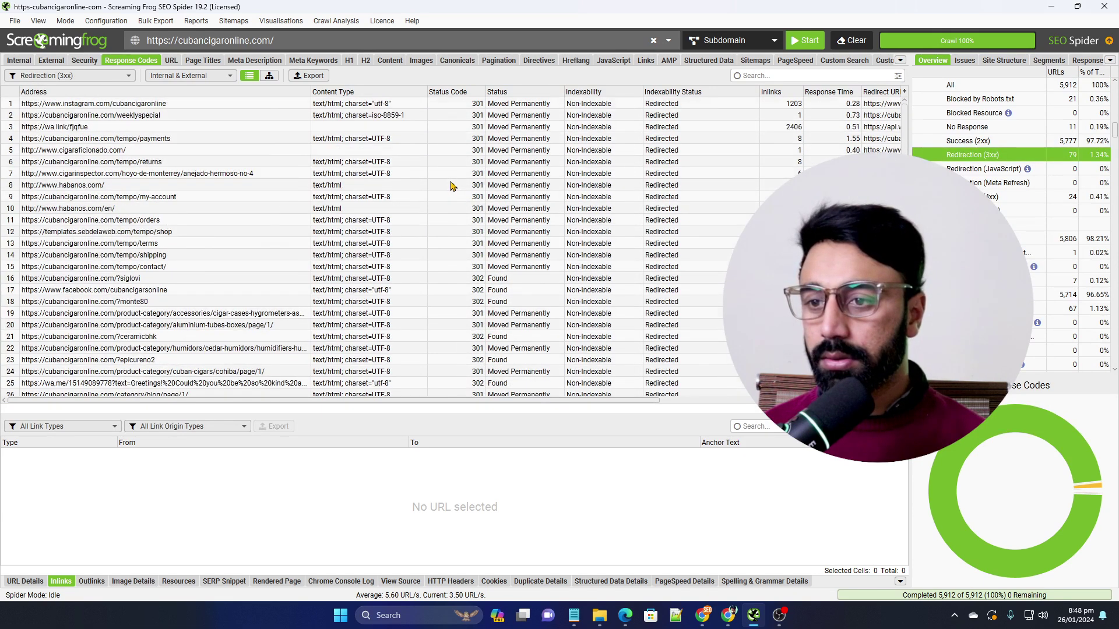
Sort the redirecting URLs by status code and examine the 301 entries and the inlinks of the /tempo/shipping redirect.
{"action": "left_click", "coordinate": [466, 93]}
{"action": "left_click", "coordinate": [465, 94]}
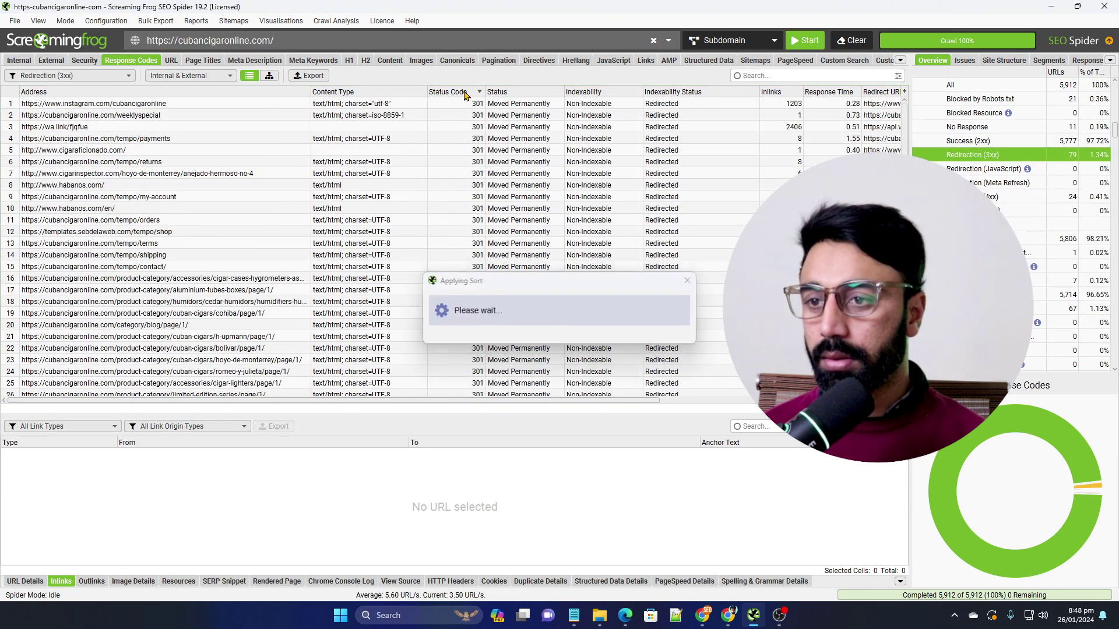
{"action": "left_click", "coordinate": [465, 93]}
{"action": "left_click_drag", "start_coordinate": [478, 105], "coordinate": [484, 273]}
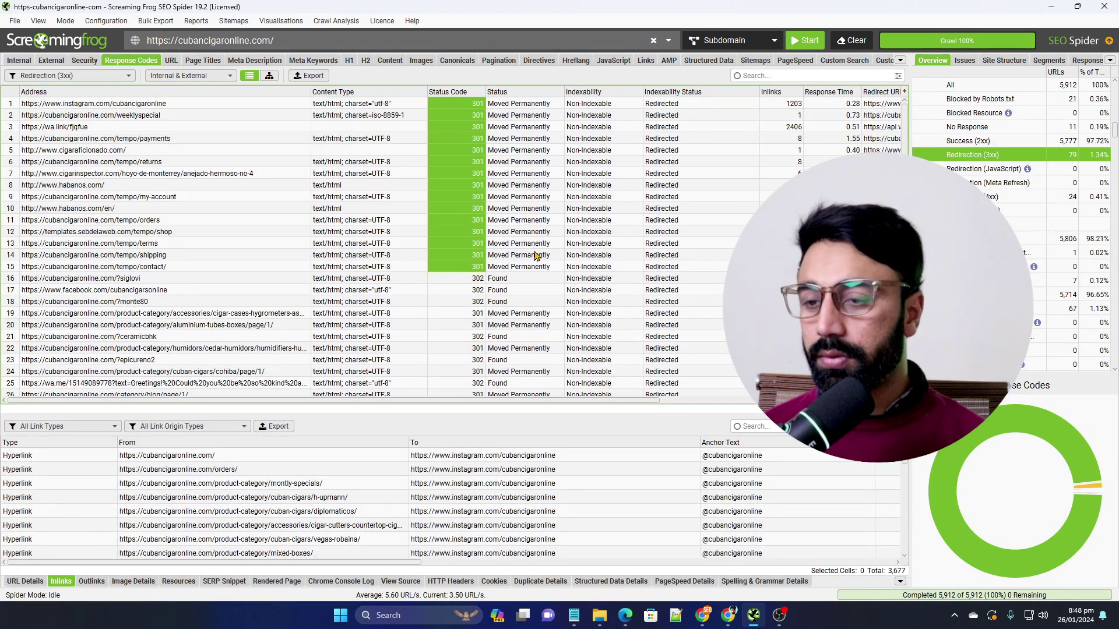
{"action": "left_click", "coordinate": [536, 257]}
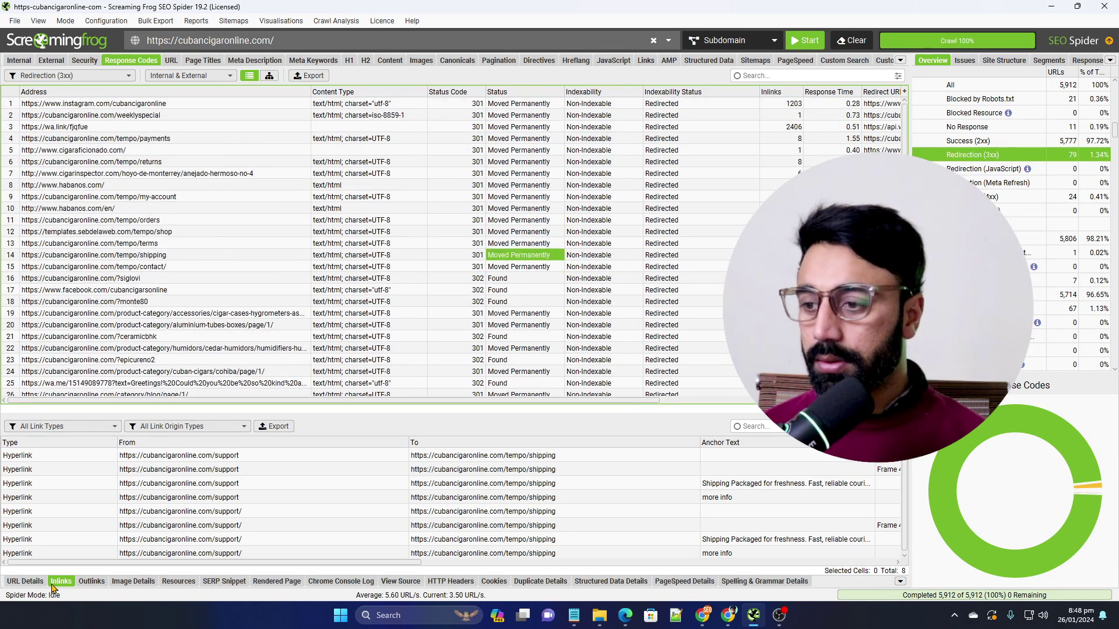
Return to the audit sheet and set the result of the 301 Redirects Internal item to Issues To Fix.
{"action": "left_click", "coordinate": [1044, 6]}
{"action": "left_click", "coordinate": [352, 308]}
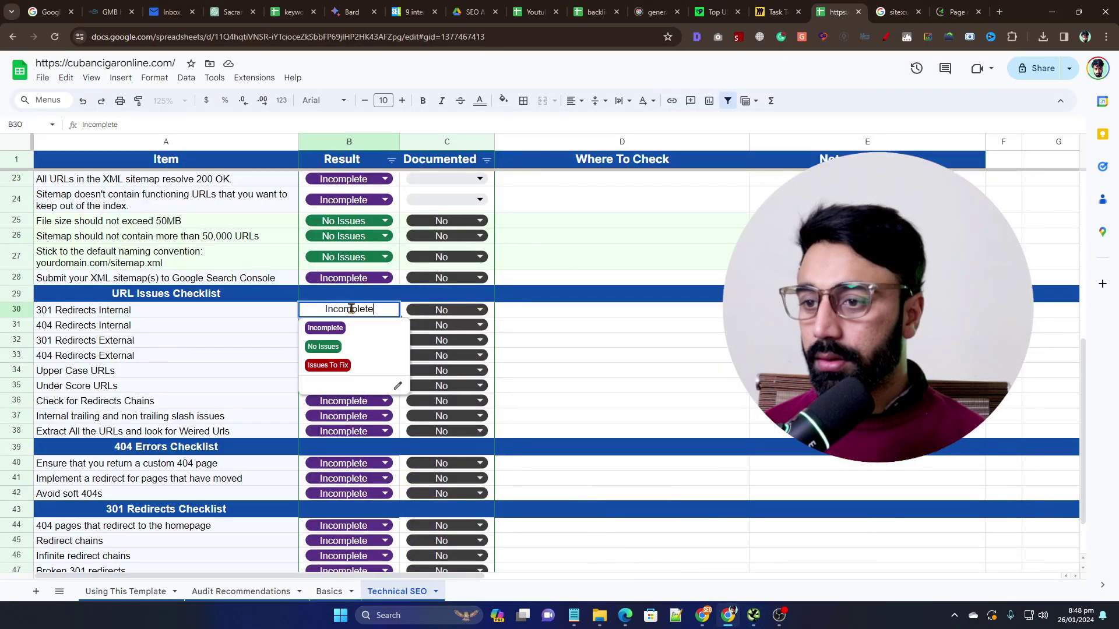
{"action": "left_click", "coordinate": [326, 366]}
Rename the 404 Redirects Internal item in the URL Issues Checklist to "404 not found".
{"action": "left_click", "coordinate": [172, 330]}
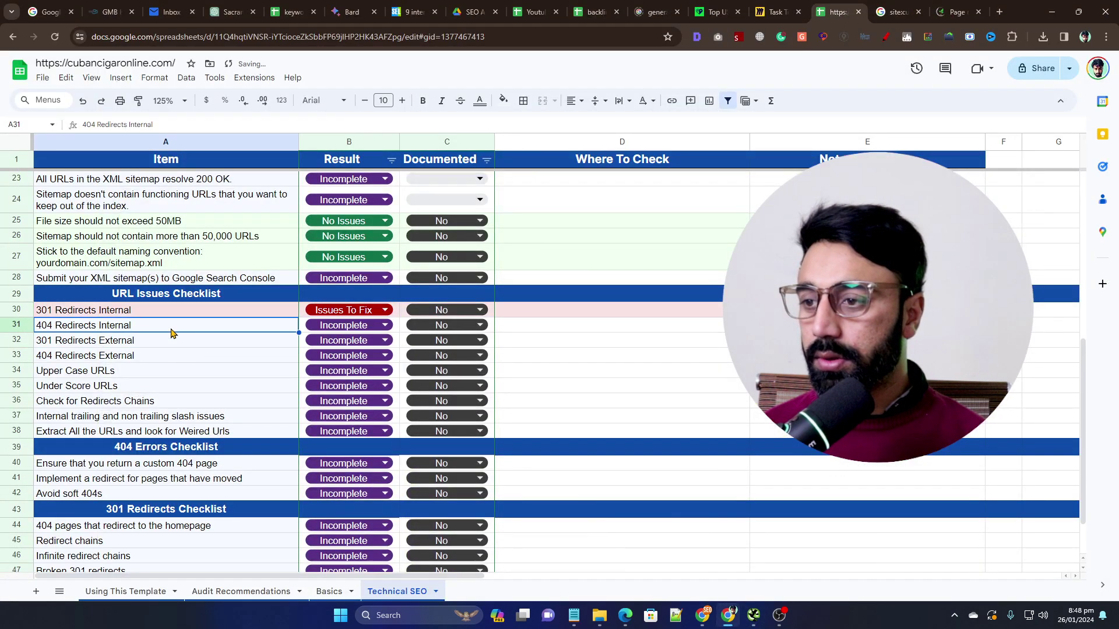
{"action": "left_click", "coordinate": [1050, 9]}
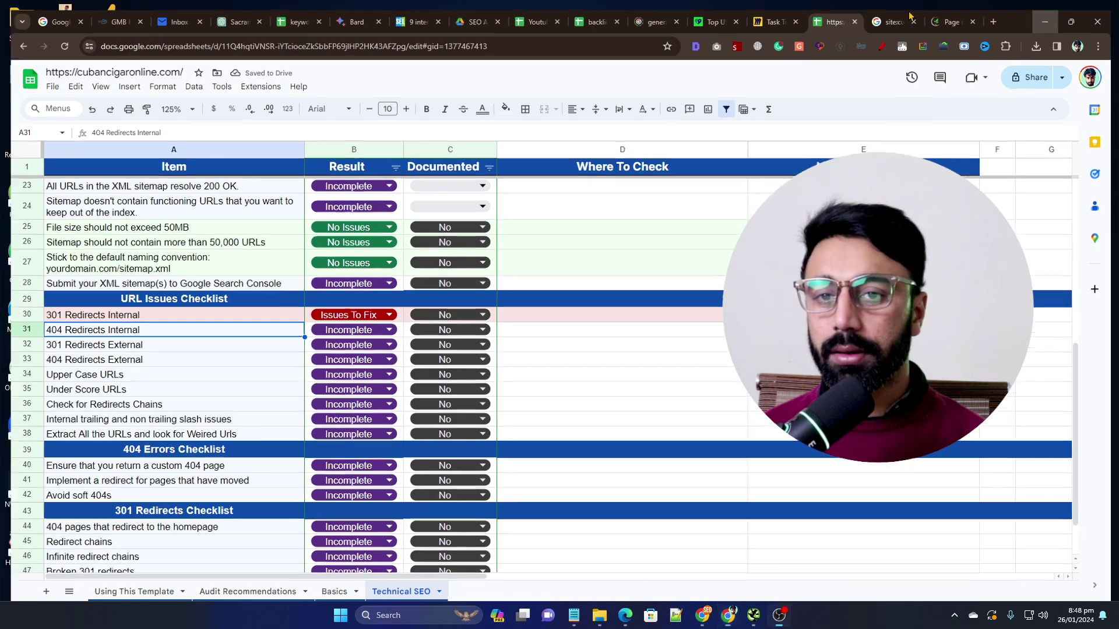
{"action": "left_click", "coordinate": [729, 616]}
{"action": "triple_click", "coordinate": [148, 328]}
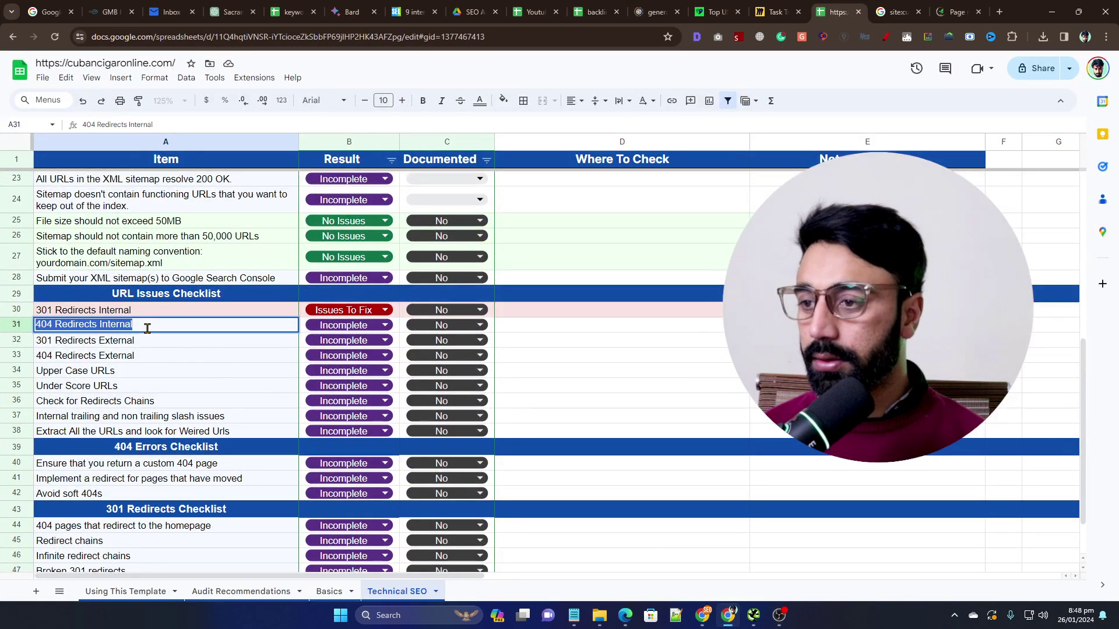
{"action": "left_click", "coordinate": [160, 325]}
{"action": "key", "text": "BackSpace"}
{"action": "key", "text": "BackSpace"}
{"action": "key", "text": "BackSpace"}
{"action": "key", "text": "BackSpace"}
{"action": "key", "text": "BackSpace"}
{"action": "key", "text": "BackSpace"}
{"action": "key", "text": "BackSpace"}
{"action": "key", "text": "BackSpace"}
{"action": "key", "text": "BackSpace"}
{"action": "key", "text": "BackSpace"}
{"action": "key", "text": "BackSpace"}
{"action": "key", "text": "BackSpace"}
{"action": "key", "text": "BackSpace"}
{"action": "key", "text": "BackSpace"}
{"action": "key", "text": "BackSpace"}
{"action": "key", "text": "BackSpace"}
{"action": "key", "text": "BackSpace"}
{"action": "key", "text": "BackSpace"}
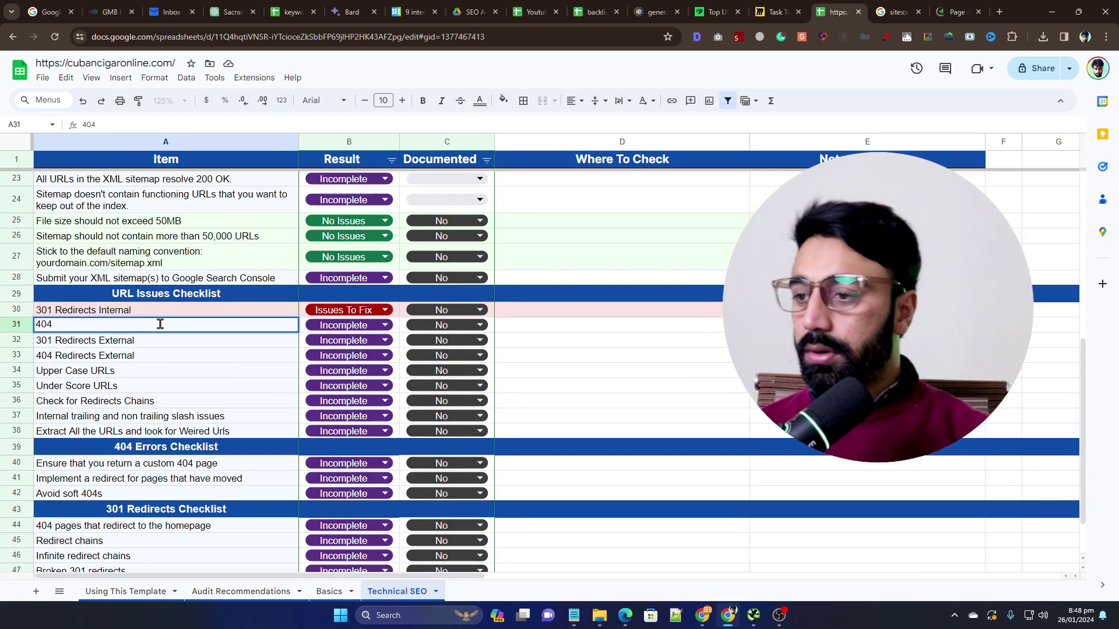
{"action": "type", "text": "not found"}
{"action": "key", "text": "Return"}
Rename the 404 Redirects External item in the URL Issues Checklist to "404 not found external".
{"action": "key", "text": "Down"}
{"action": "key", "text": "Return"}
{"action": "key", "text": "BackSpace"}
{"action": "key", "text": "BackSpace"}
{"action": "key", "text": "BackSpace"}
{"action": "key", "text": "BackSpace"}
{"action": "key", "text": "BackSpace"}
{"action": "key", "text": "BackSpace"}
{"action": "key", "text": "BackSpace"}
{"action": "key", "text": "BackSpace"}
{"action": "key", "text": "BackSpace"}
{"action": "key", "text": "BackSpace"}
{"action": "key", "text": "BackSpace"}
{"action": "key", "text": "BackSpace"}
{"action": "key", "text": "BackSpace"}
{"action": "key", "text": "BackSpace"}
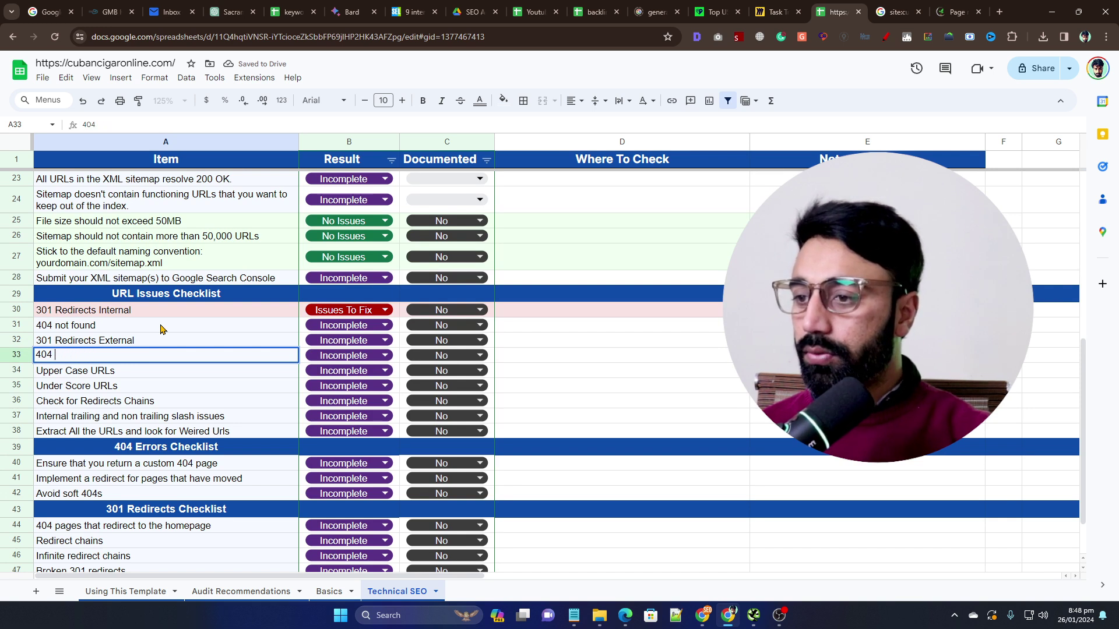
{"action": "type", "text": "not fo"}
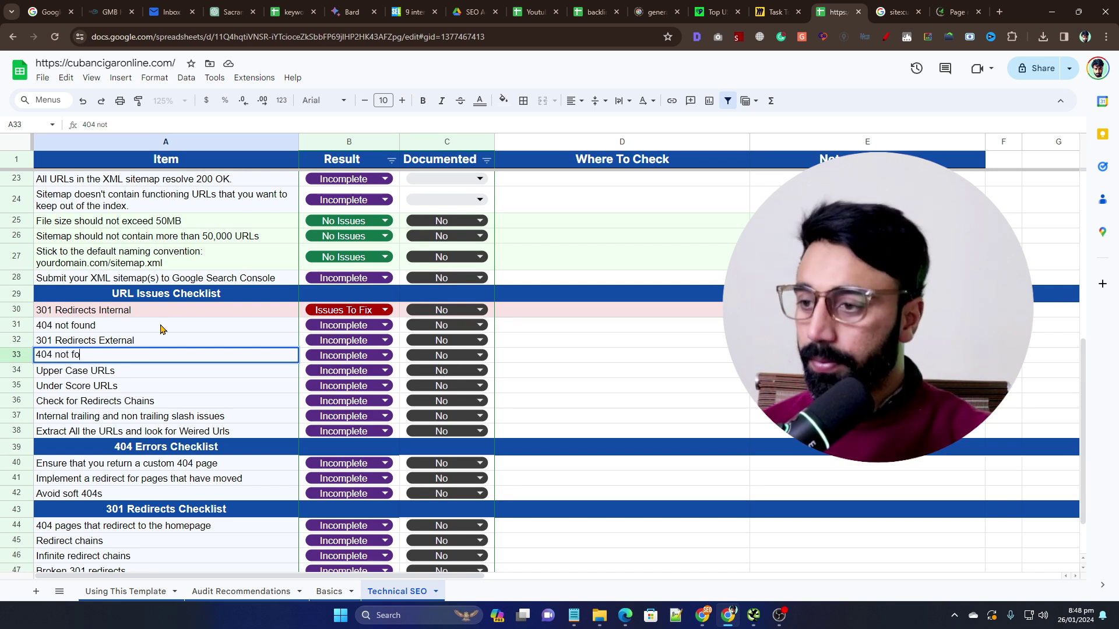
{"action": "type", "text": "und external"}
{"action": "key", "text": "Return"}
Switch to Screaming Frog for the 404 not found item and filter the response codes to Client Error (4xx).
{"action": "left_click", "coordinate": [163, 329]}
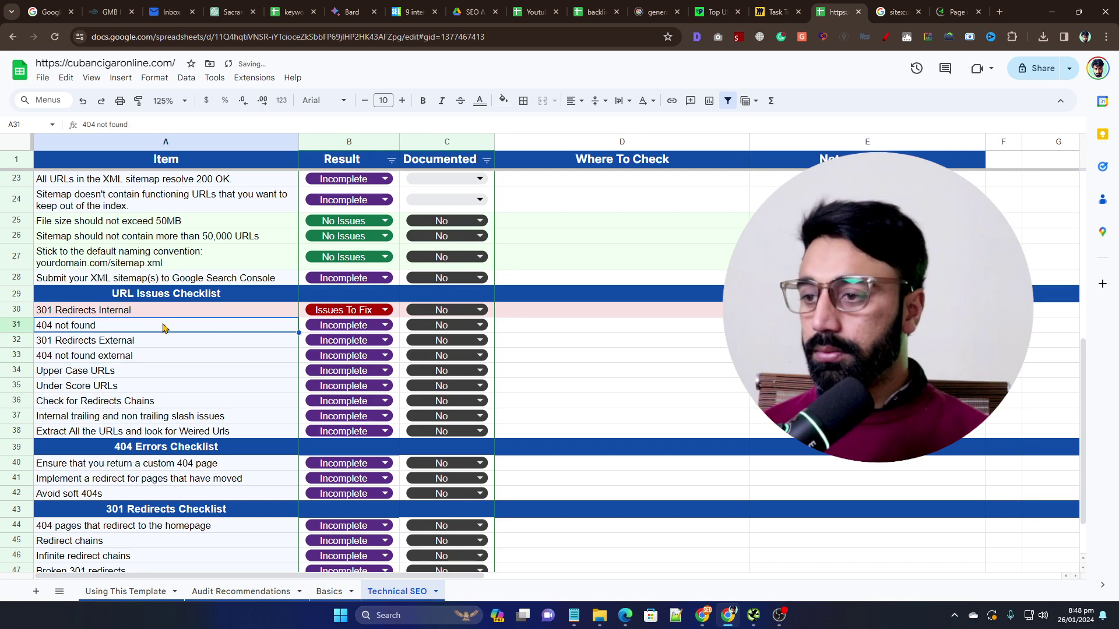
{"action": "left_click", "coordinate": [951, 9]}
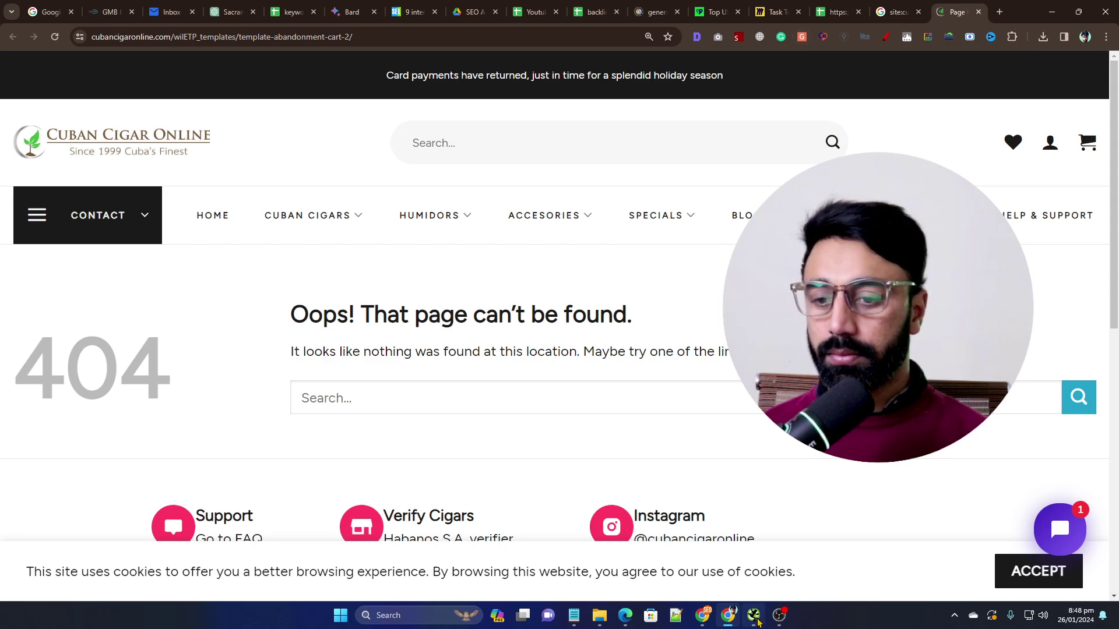
{"action": "left_click", "coordinate": [754, 615]}
{"action": "left_click", "coordinate": [69, 75]}
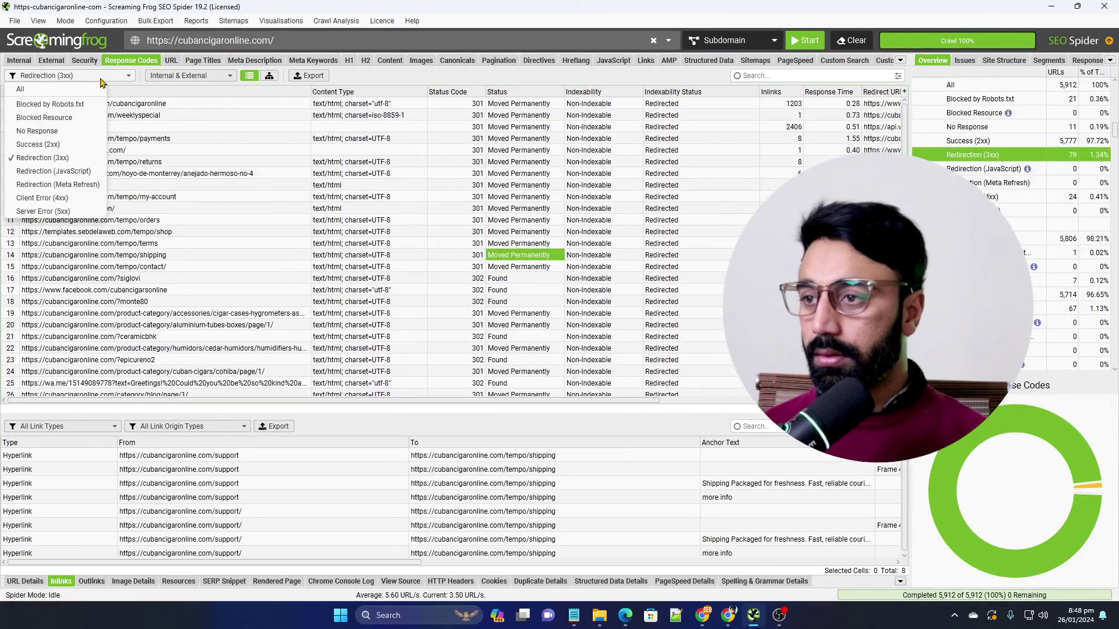
{"action": "left_click", "coordinate": [63, 199]}
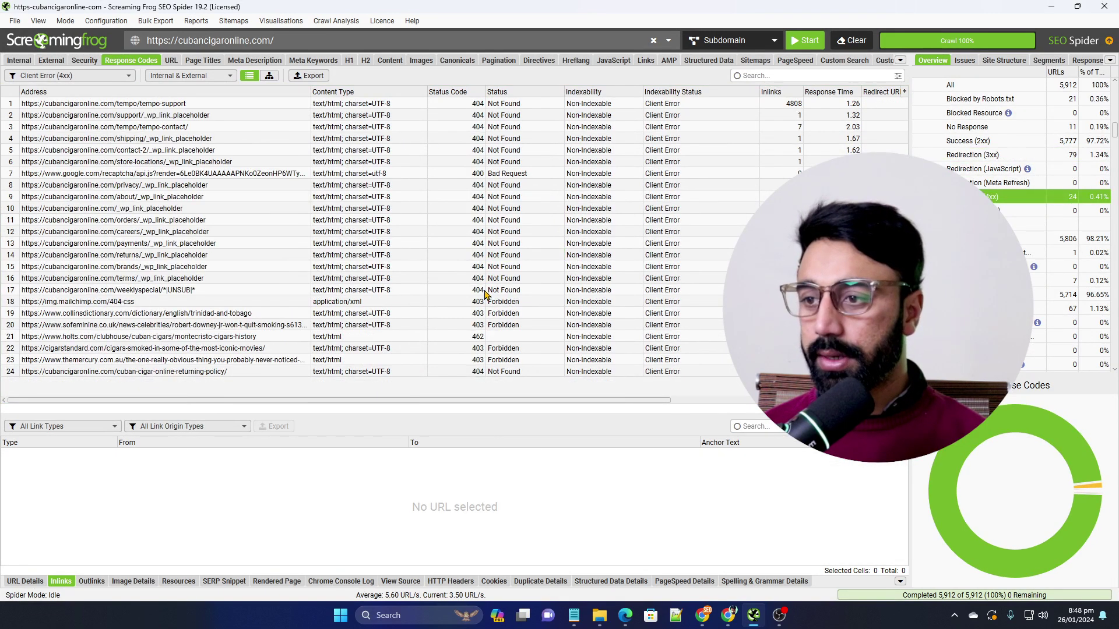
Return to the audit sheet and set the result of the 404 not found item to Issues To Fix.
{"action": "left_click", "coordinate": [1051, 6]}
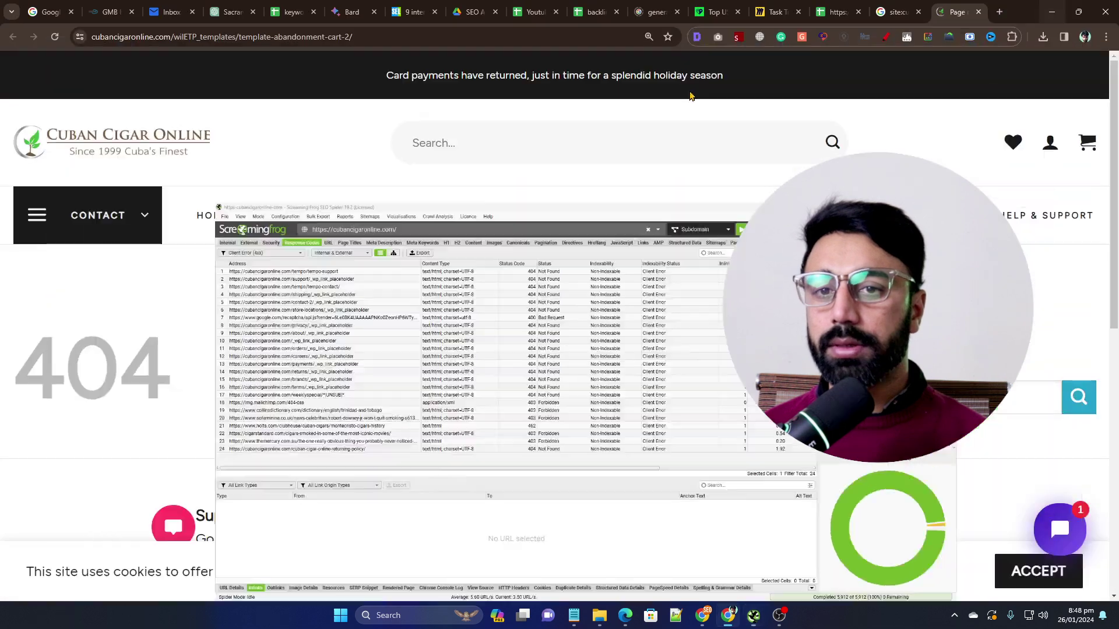
{"action": "left_click", "coordinate": [837, 12]}
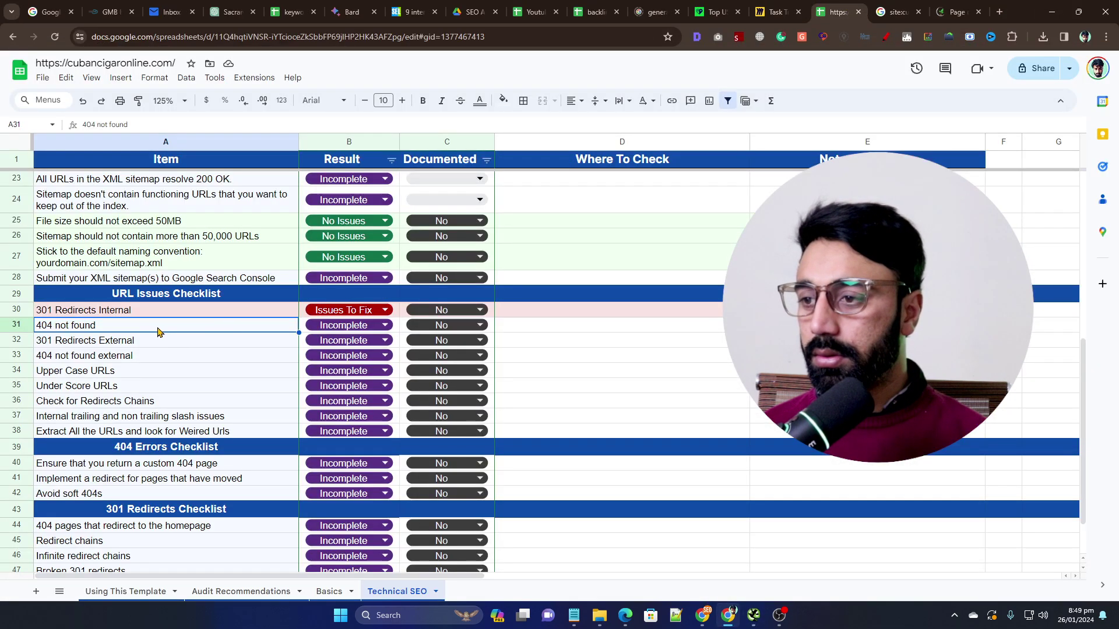
{"action": "left_click", "coordinate": [317, 330]}
{"action": "left_click", "coordinate": [333, 381]}
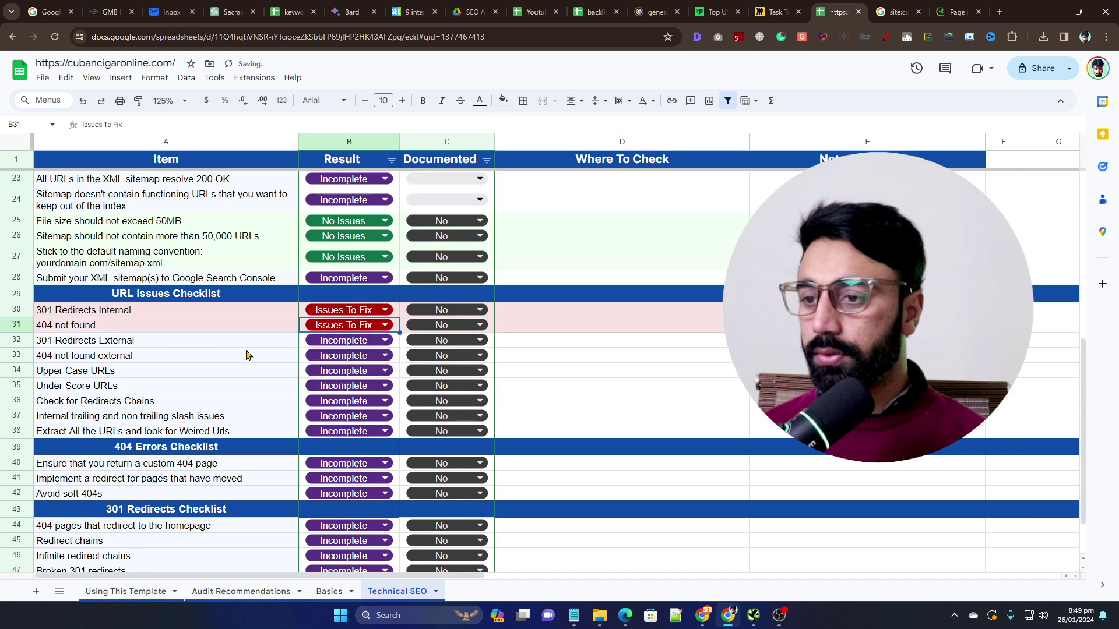
Switch to Screaming Frog, sort the external URLs by status code in descending order and examine them for 301 redirects and 404 errors.
{"action": "left_click", "coordinate": [209, 344]}
{"action": "left_click", "coordinate": [191, 358]}
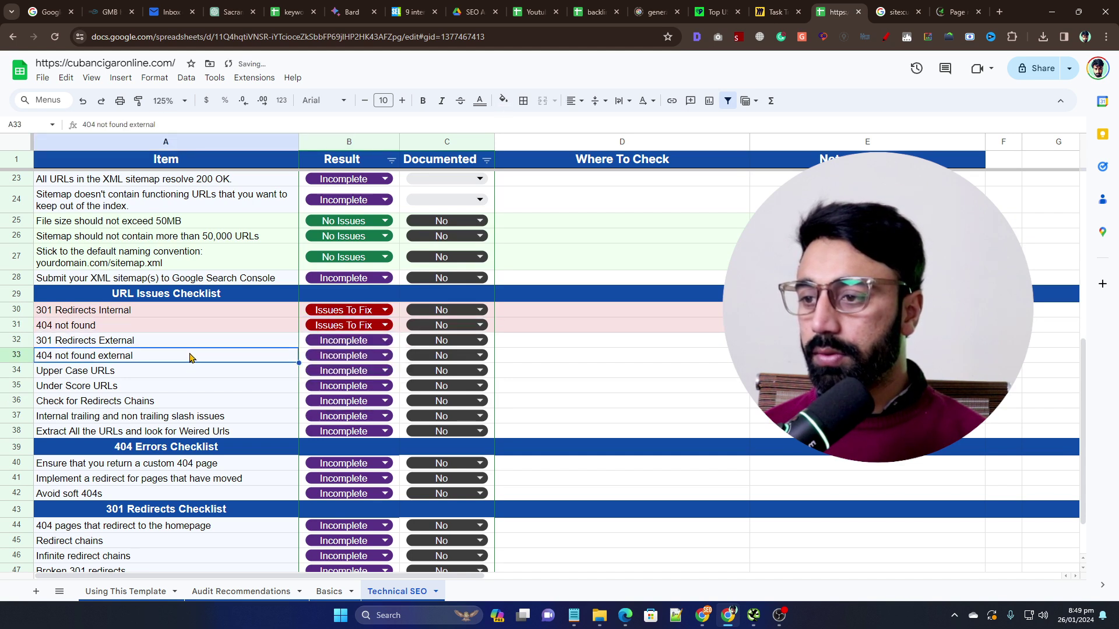
{"action": "left_click", "coordinate": [754, 616]}
{"action": "left_click", "coordinate": [51, 61]}
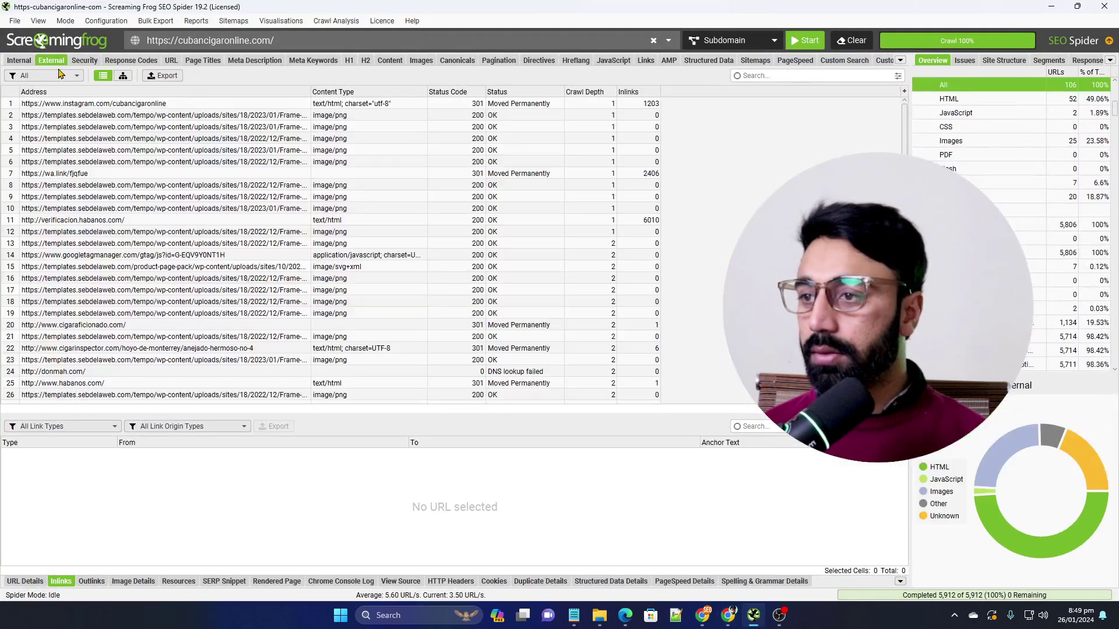
{"action": "left_click", "coordinate": [451, 93]}
{"action": "left_click", "coordinate": [451, 94]}
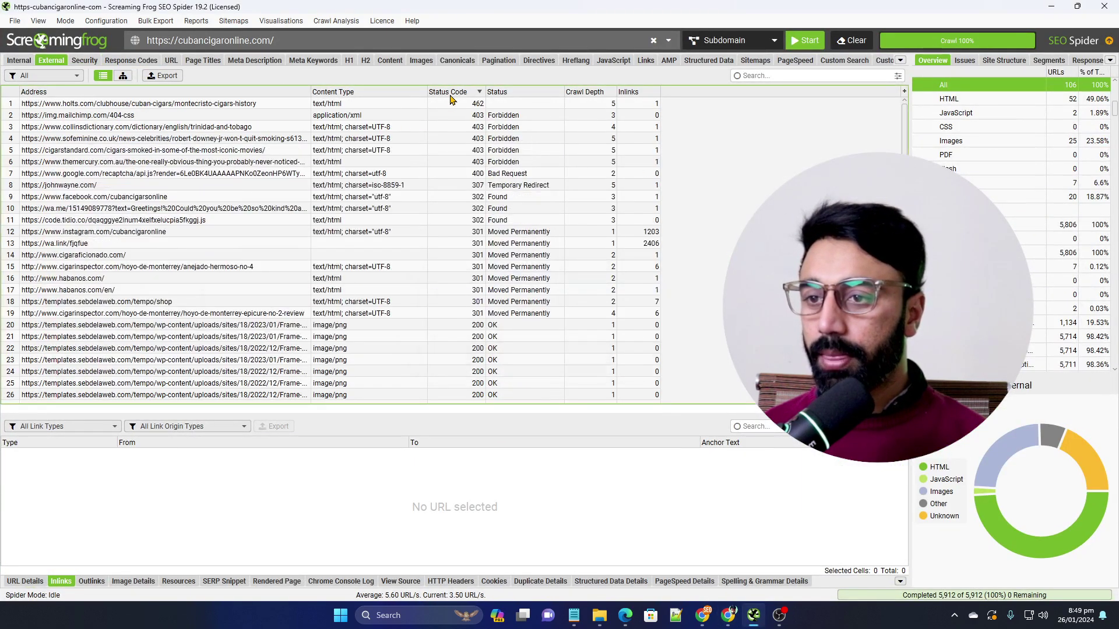
{"action": "scroll", "coordinate": [482, 175], "scroll_direction": "down", "scroll_amount": 1}
{"action": "left_click_drag", "start_coordinate": [481, 201], "coordinate": [499, 280]}
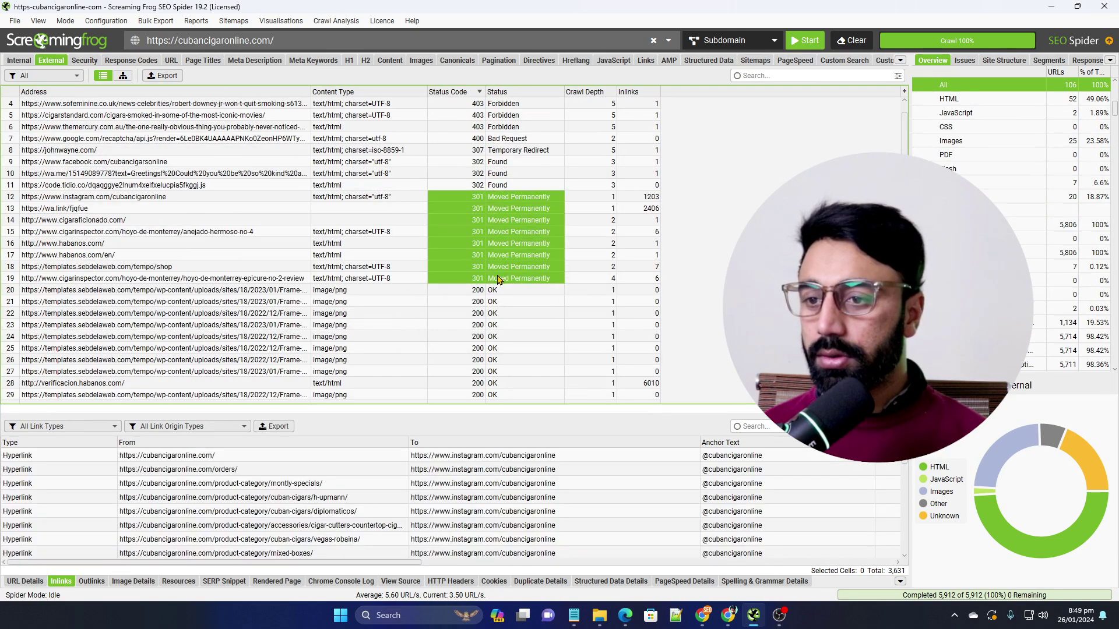
{"action": "scroll", "coordinate": [497, 219], "scroll_direction": "down", "scroll_amount": 20}
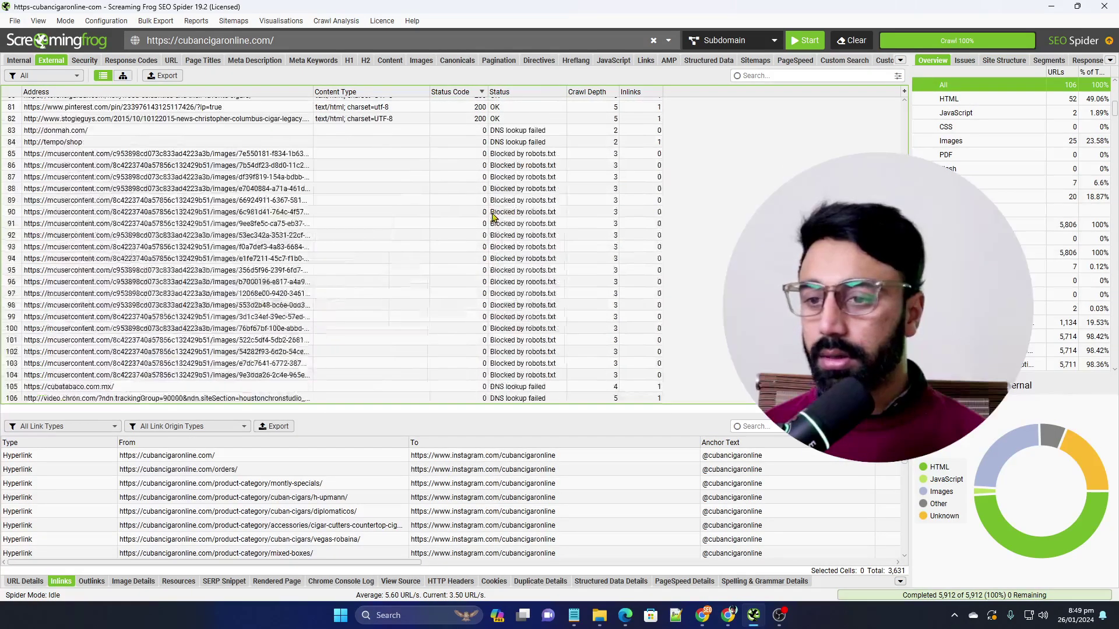
{"action": "scroll", "coordinate": [491, 220], "scroll_direction": "up", "scroll_amount": 15}
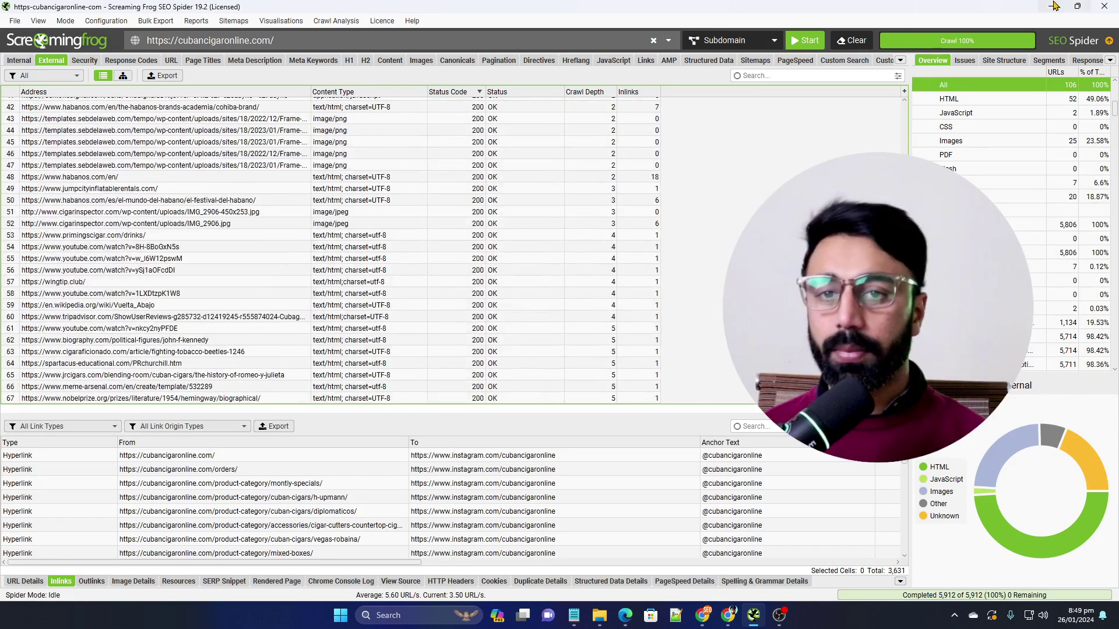
In the audit sheet, set the result of 301 Redirects External to Issues To Fix and of 404 not found external to No Issues.
{"action": "left_click", "coordinate": [1051, 6]}
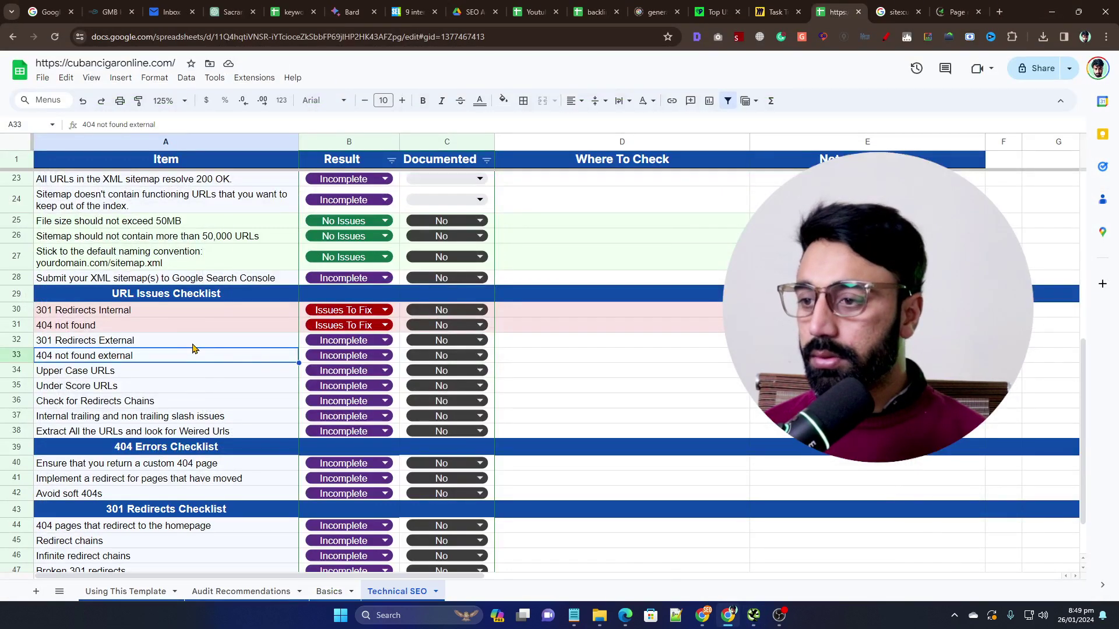
{"action": "left_click", "coordinate": [191, 343]}
{"action": "left_click", "coordinate": [331, 341]}
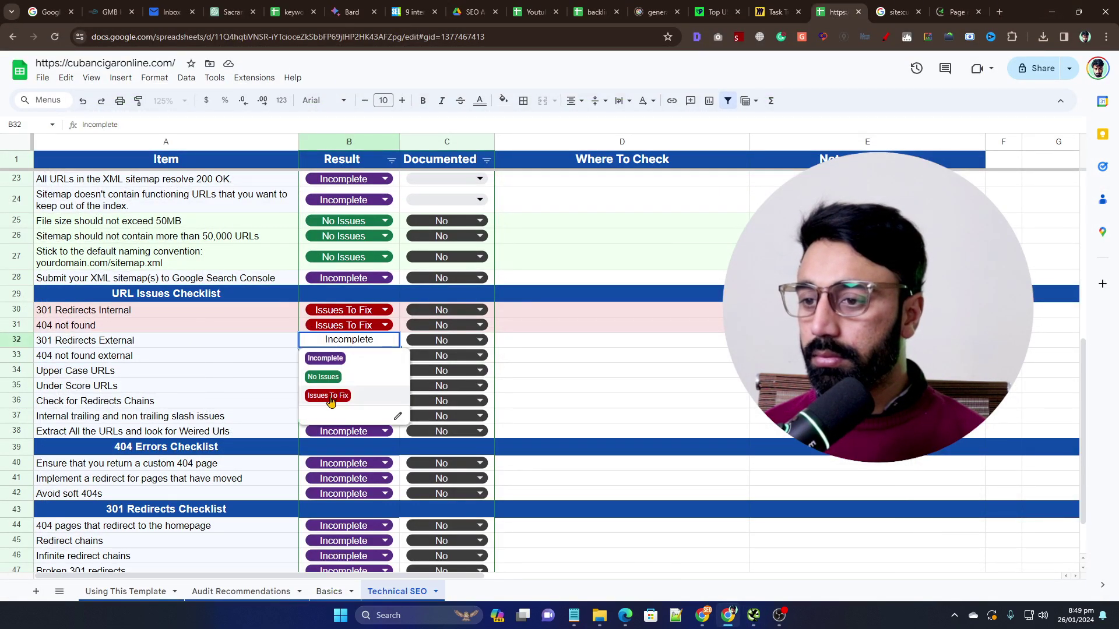
{"action": "left_click", "coordinate": [328, 395]}
{"action": "left_click", "coordinate": [165, 362]}
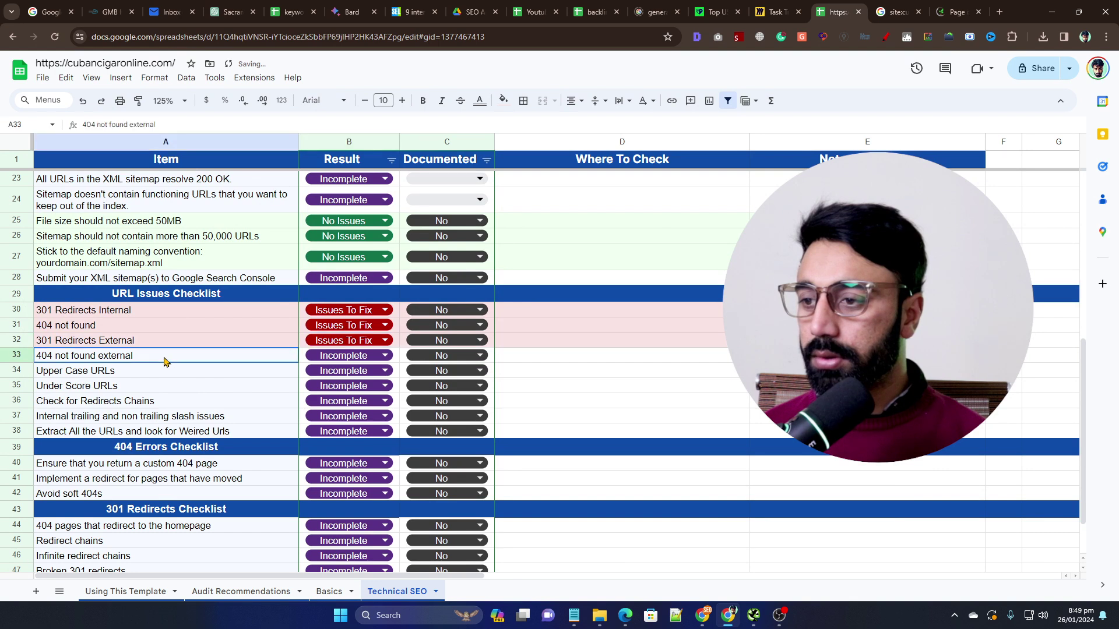
{"action": "left_click", "coordinate": [315, 361]}
{"action": "left_click", "coordinate": [320, 394]}
Switch to Screaming Frog for the Upper Case URLs item and filter the crawled URLs by Underscores and by Uppercase.
{"action": "left_click", "coordinate": [178, 376]}
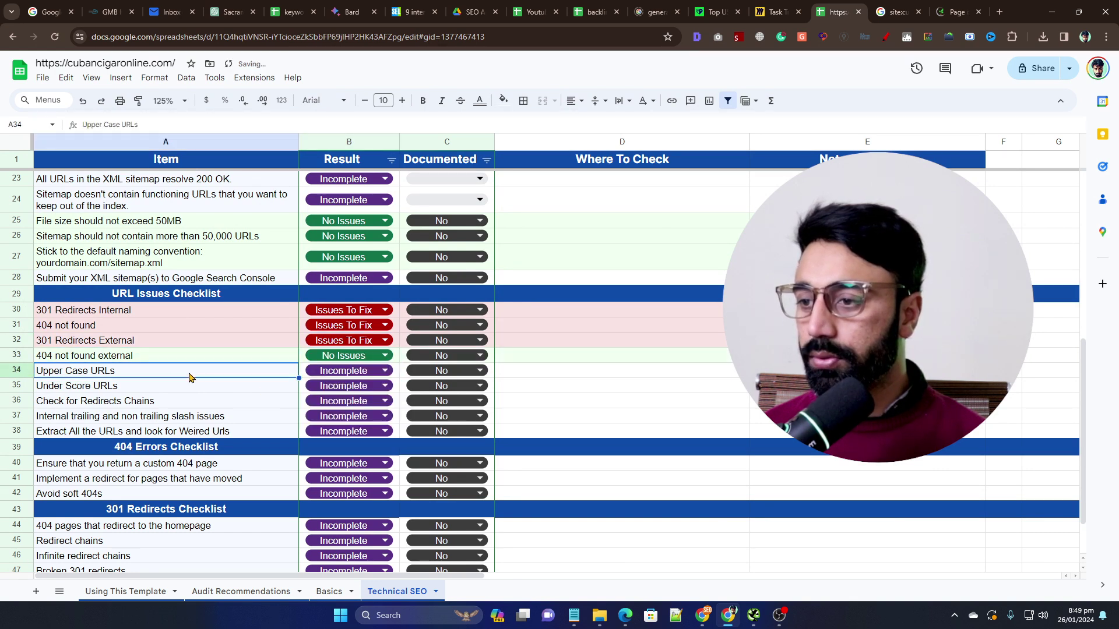
{"action": "left_click", "coordinate": [753, 616]}
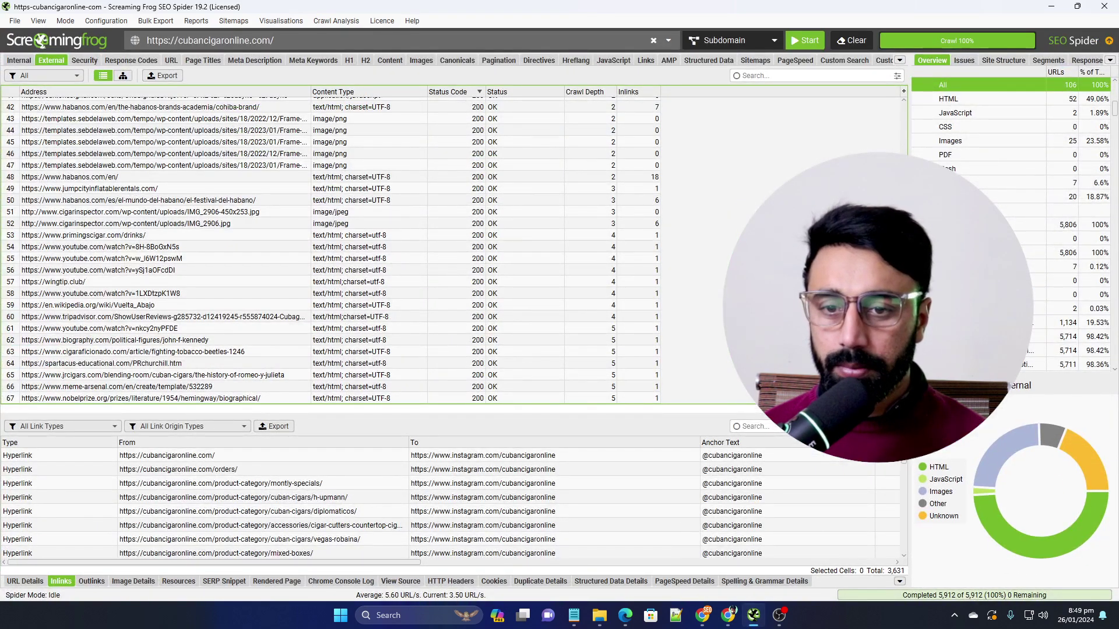
{"action": "left_click_drag", "start_coordinate": [910, 262], "coordinate": [785, 263]}
{"action": "scroll", "coordinate": [875, 262], "scroll_direction": "down", "scroll_amount": 3}
{"action": "scroll", "coordinate": [950, 233], "scroll_direction": "down", "scroll_amount": 10}
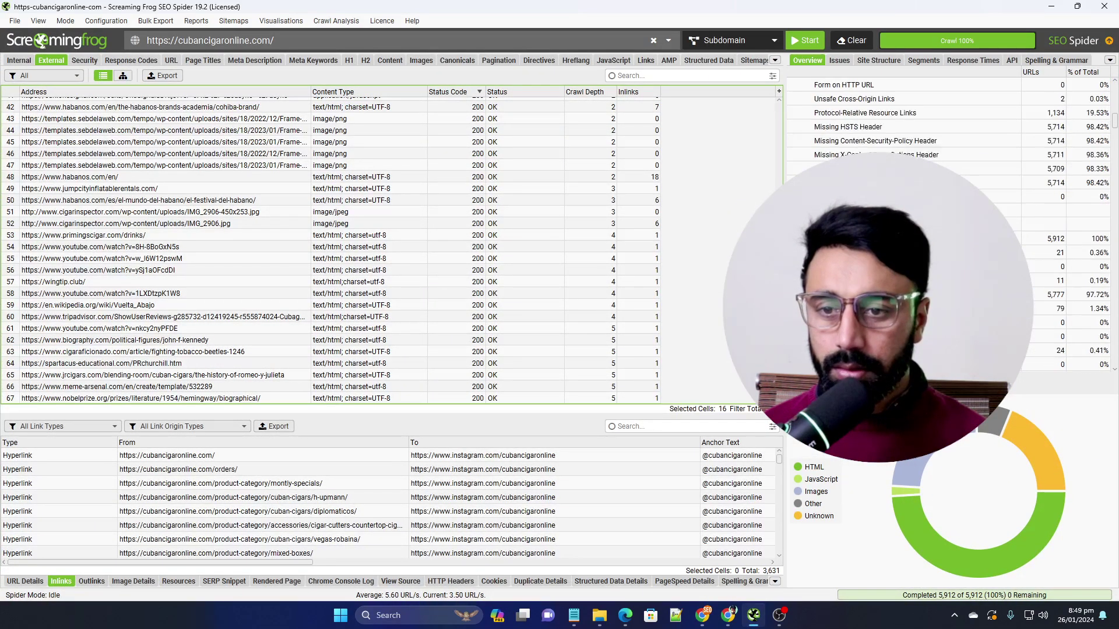
{"action": "scroll", "coordinate": [950, 233], "scroll_direction": "down", "scroll_amount": 1}
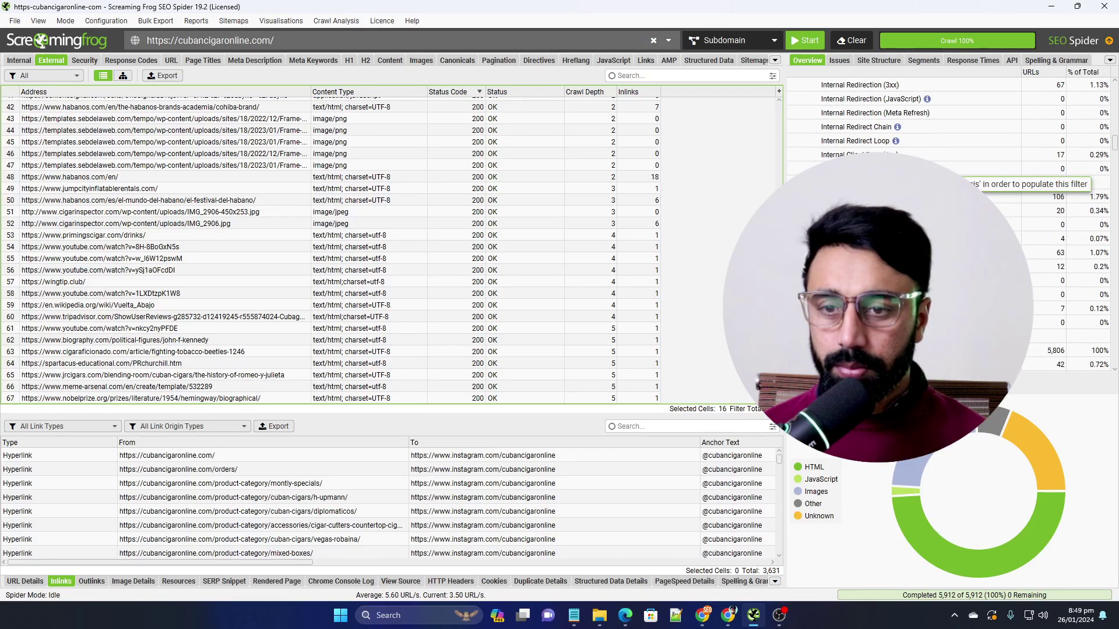
{"action": "scroll", "coordinate": [950, 233], "scroll_direction": "down", "scroll_amount": 1}
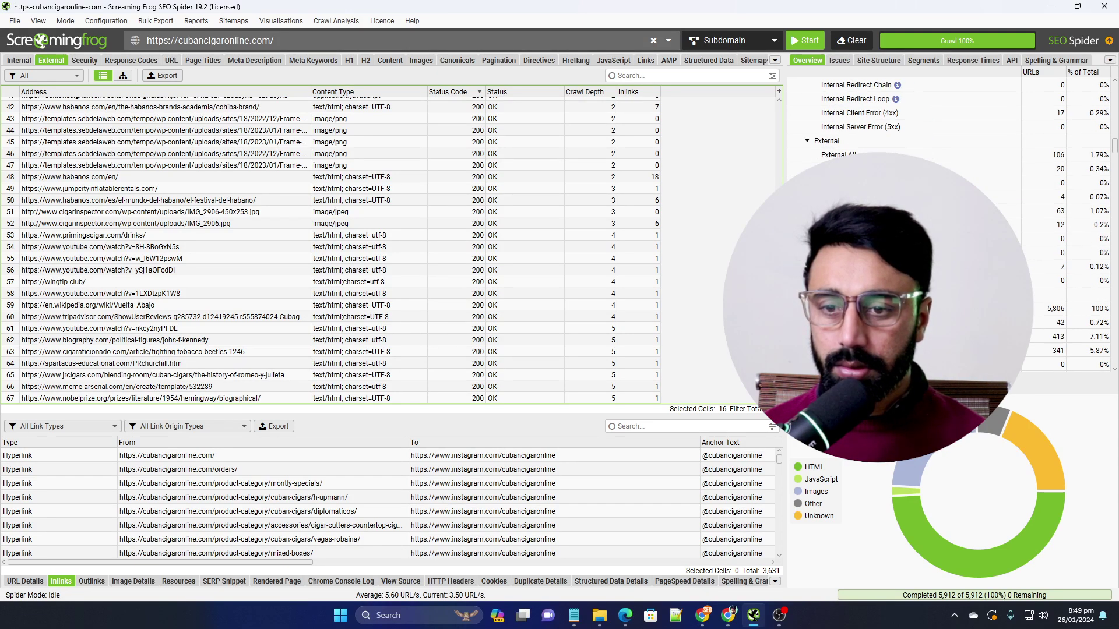
{"action": "scroll", "coordinate": [950, 233], "scroll_direction": "down", "scroll_amount": 2}
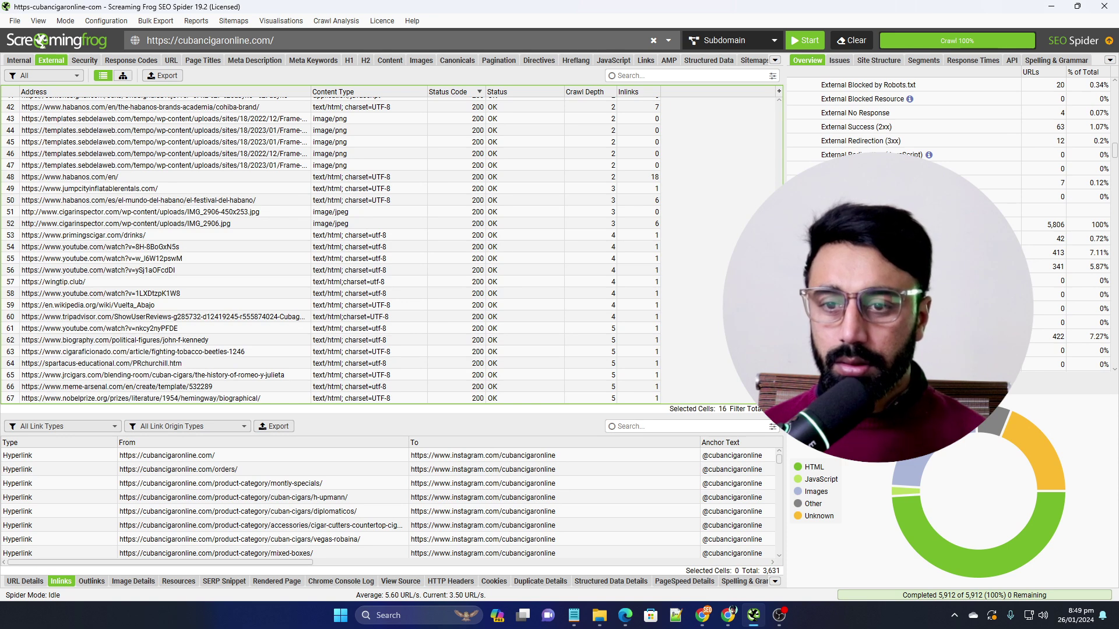
{"action": "left_click", "coordinate": [845, 253]}
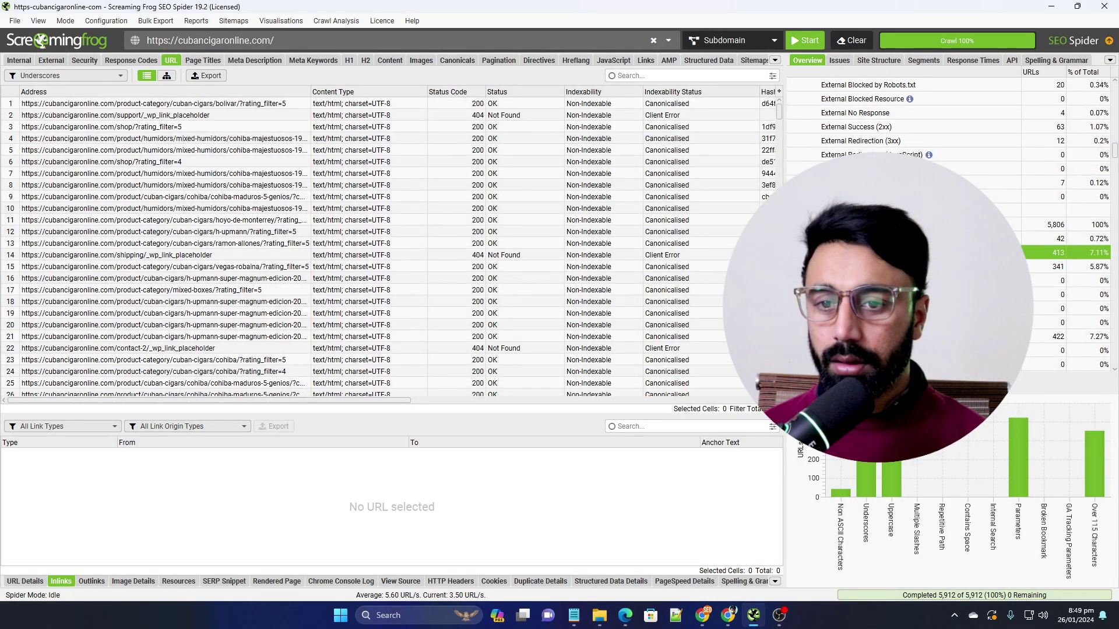
{"action": "left_click", "coordinate": [845, 267]}
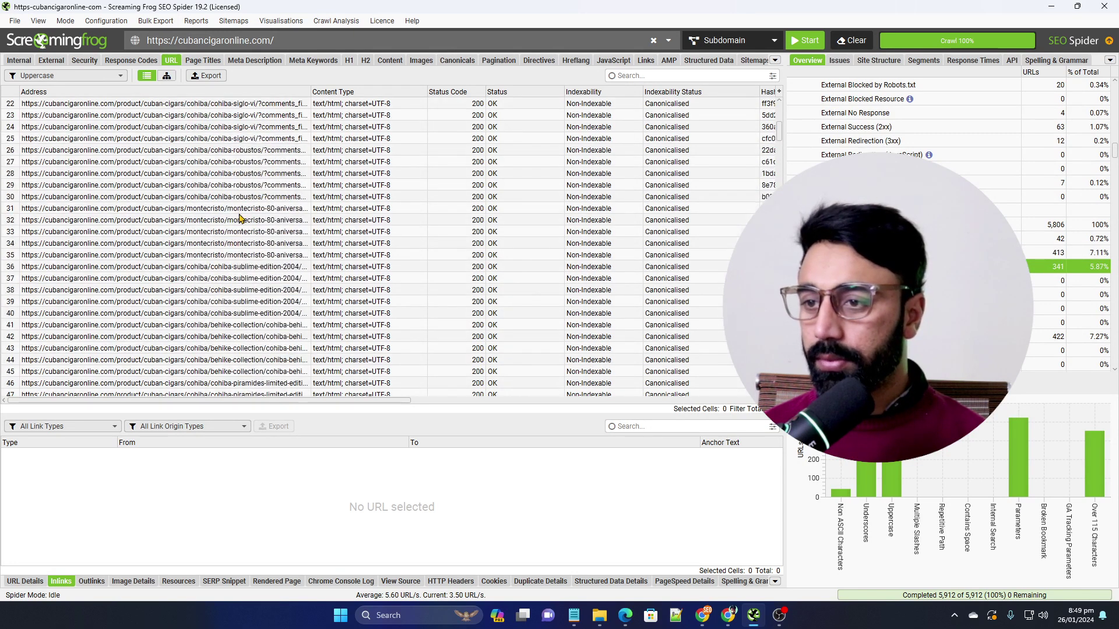
Narrow the Address column of the uppercase URLs and examine their Indexability and Indexability Status values.
{"action": "left_click_drag", "start_coordinate": [310, 90], "coordinate": [228, 91]}
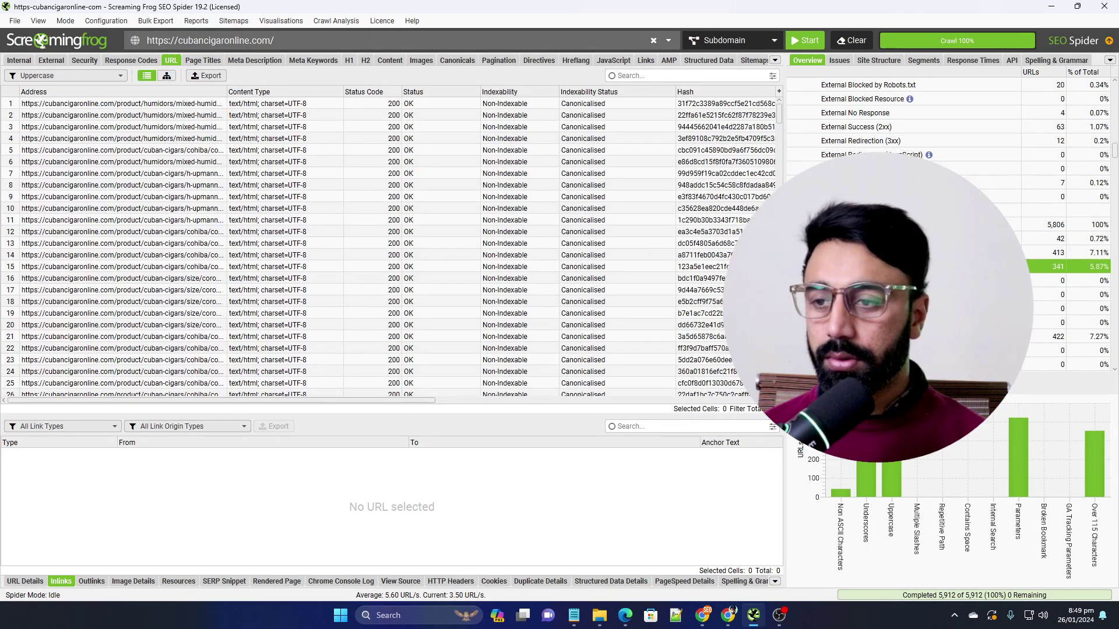
{"action": "left_click_drag", "start_coordinate": [519, 116], "coordinate": [516, 258]}
{"action": "left_click_drag", "start_coordinate": [609, 140], "coordinate": [609, 269]}
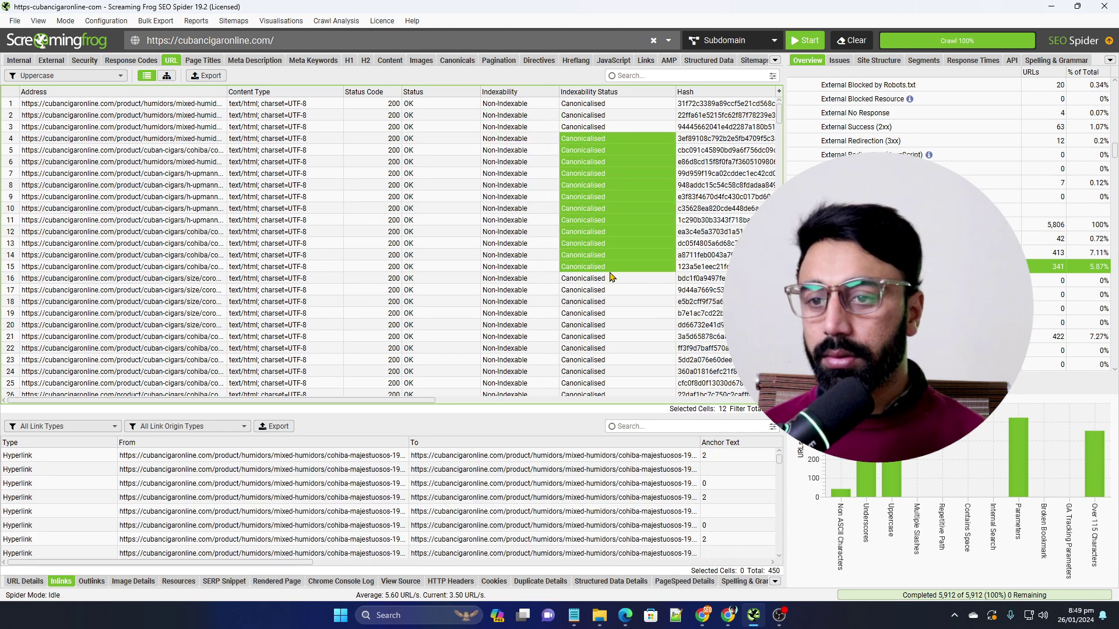
{"action": "left_click", "coordinate": [583, 267]}
Return to the audit sheet and set the results of Upper Case URLs and Under Score URLs to No Issues.
{"action": "left_click", "coordinate": [1051, 6]}
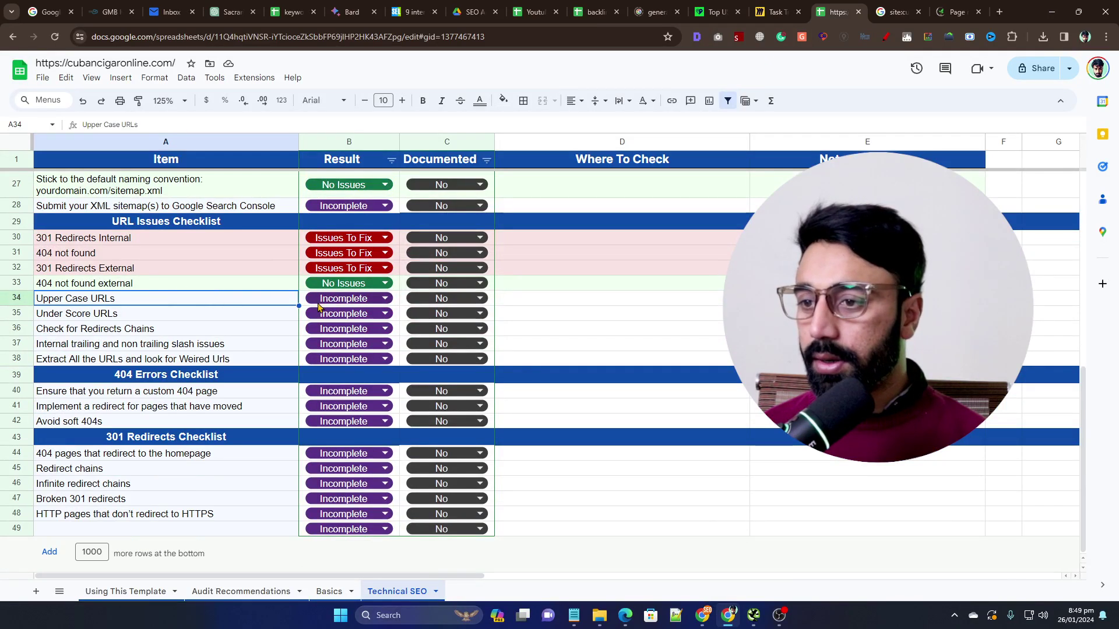
{"action": "left_click", "coordinate": [335, 298]}
{"action": "left_click", "coordinate": [324, 335]}
{"action": "left_click", "coordinate": [356, 314]}
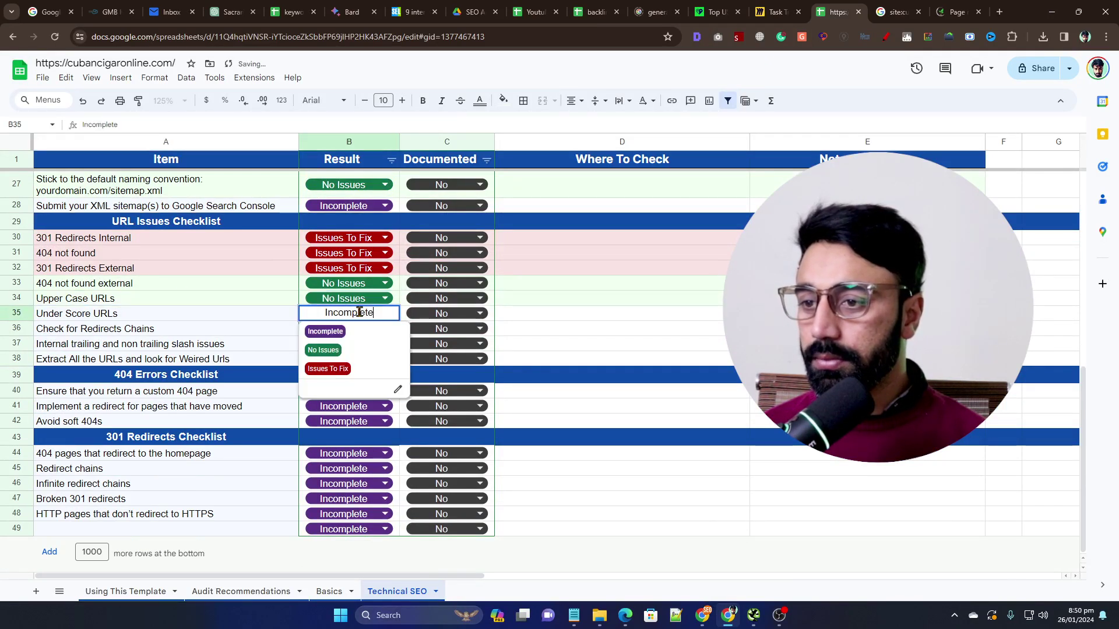
{"action": "left_click", "coordinate": [324, 350]}
In Screaming Frog, export the Redirect Chains report as the Google Sheet redirect_chains.gsheet, overwriting the existing file, and open it.
{"action": "left_click", "coordinate": [753, 616]}
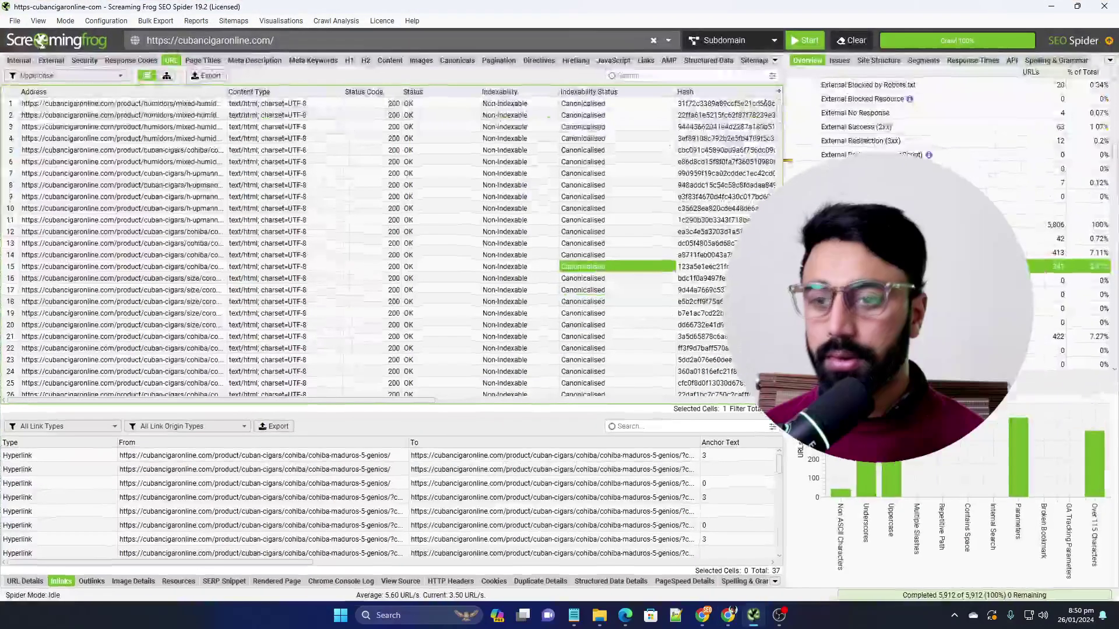
{"action": "left_click", "coordinate": [196, 20]}
{"action": "mouse_move", "coordinate": [205, 63]}
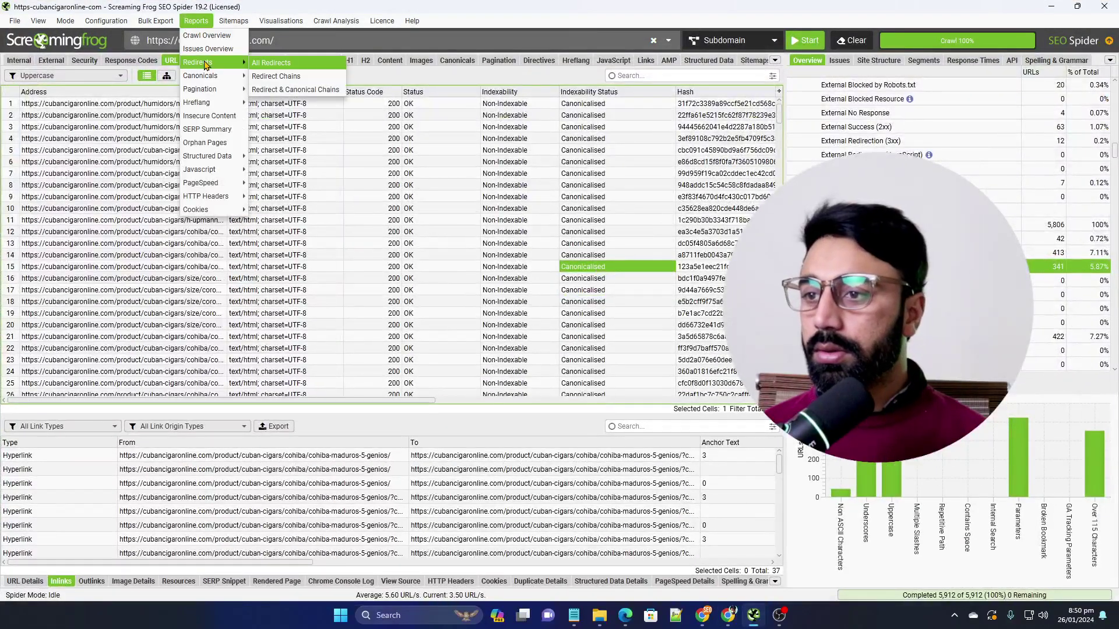
{"action": "left_click", "coordinate": [282, 79]}
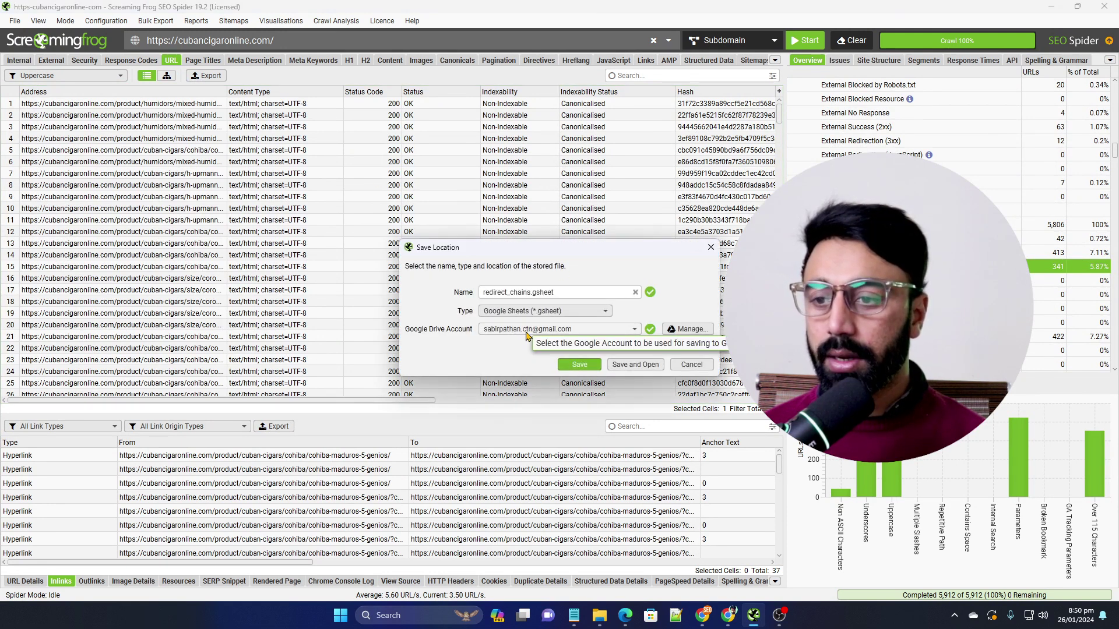
{"action": "left_click", "coordinate": [632, 365]}
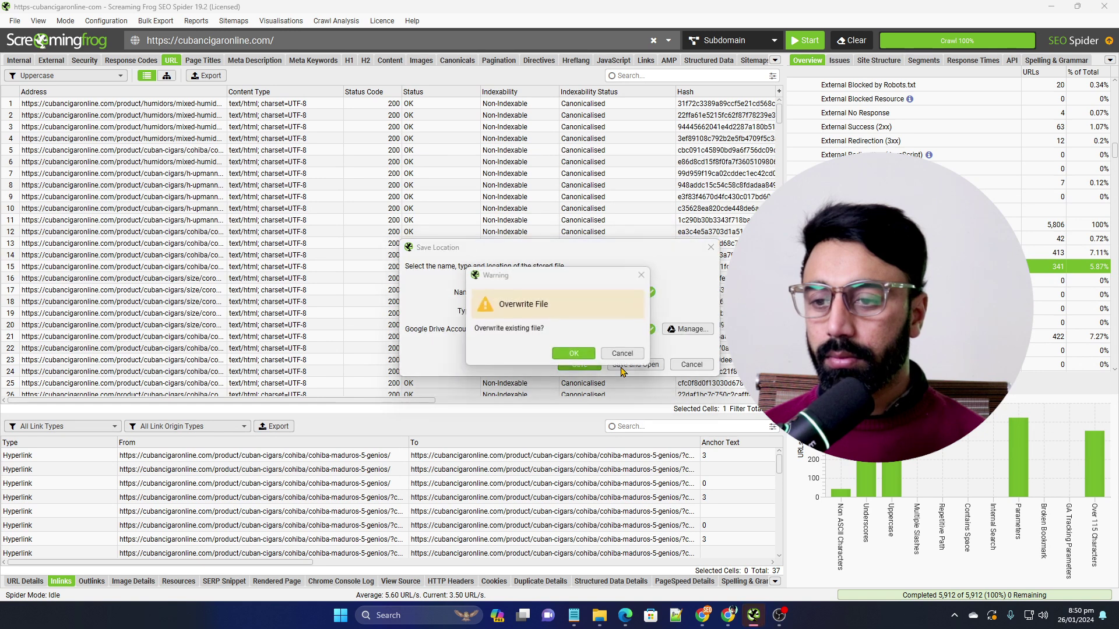
{"action": "left_click", "coordinate": [578, 356]}
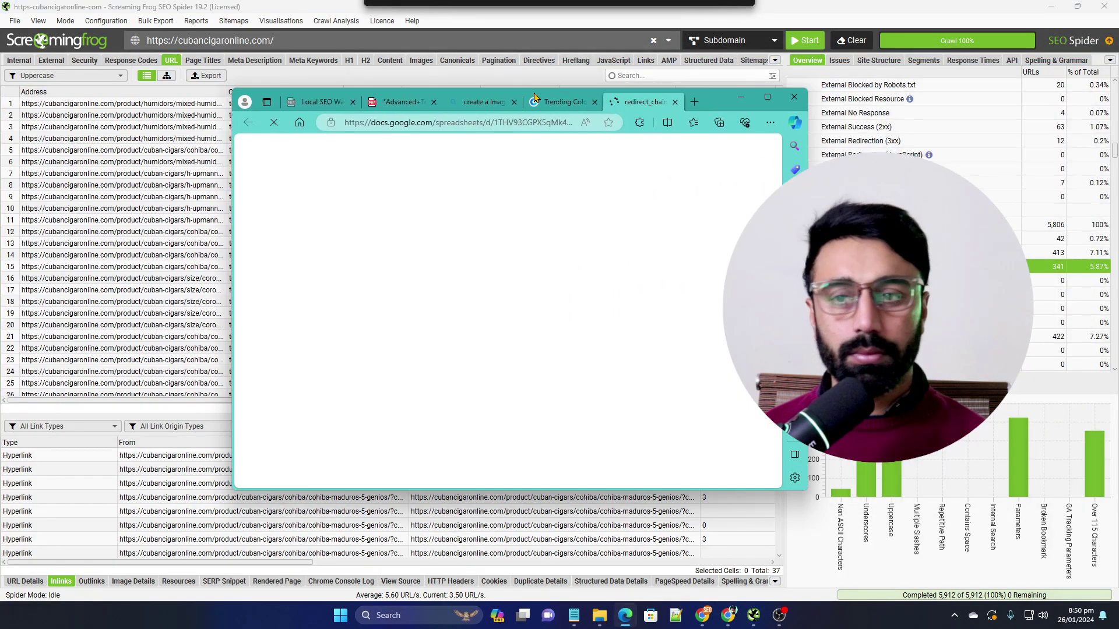
Maximize the redirect_chains sheet, widen its address columns and examine the source, final address and indexability of each redirect chain.
{"action": "double_click", "coordinate": [716, 102]}
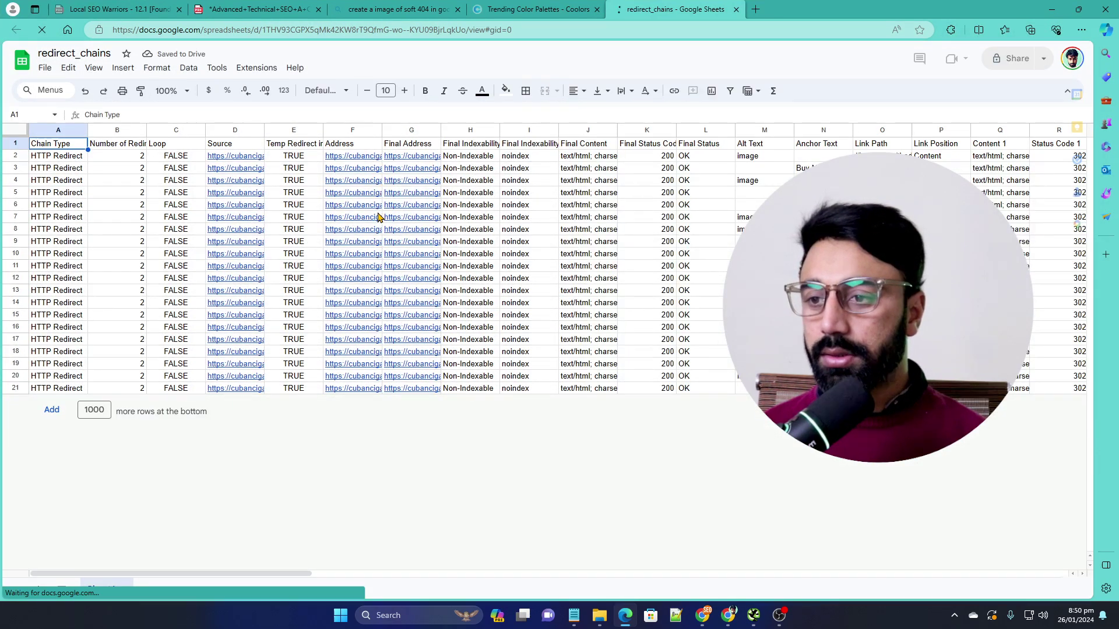
{"action": "mouse_move", "coordinate": [377, 217]}
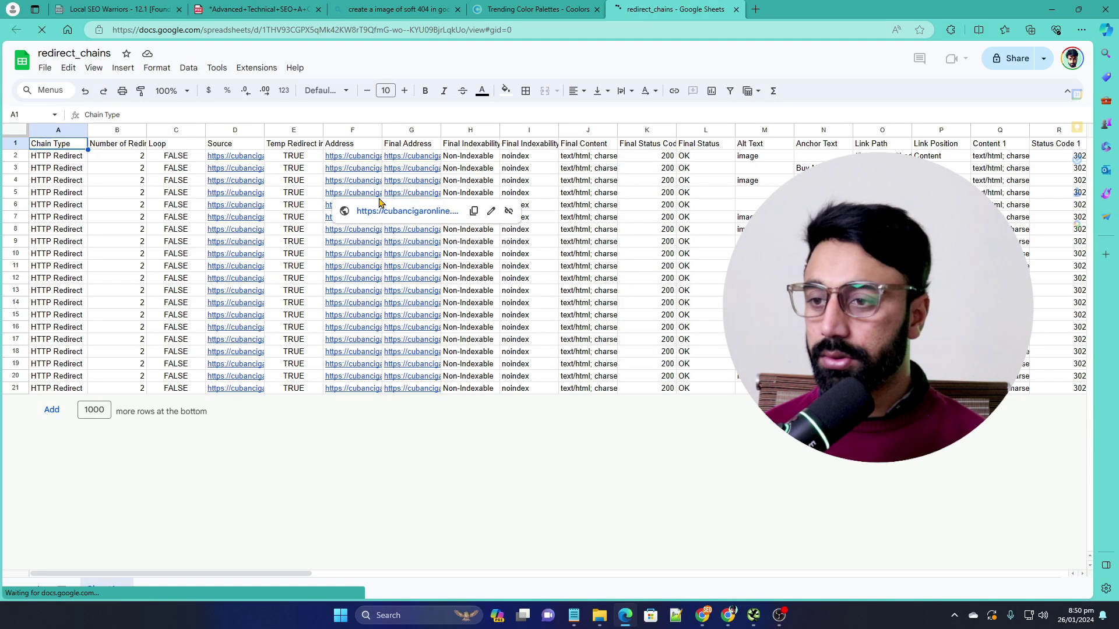
{"action": "left_click", "coordinate": [507, 389]}
{"action": "left_click_drag", "start_coordinate": [382, 128], "coordinate": [820, 130]}
{"action": "key", "text": "Left"}
{"action": "key", "text": "Left"}
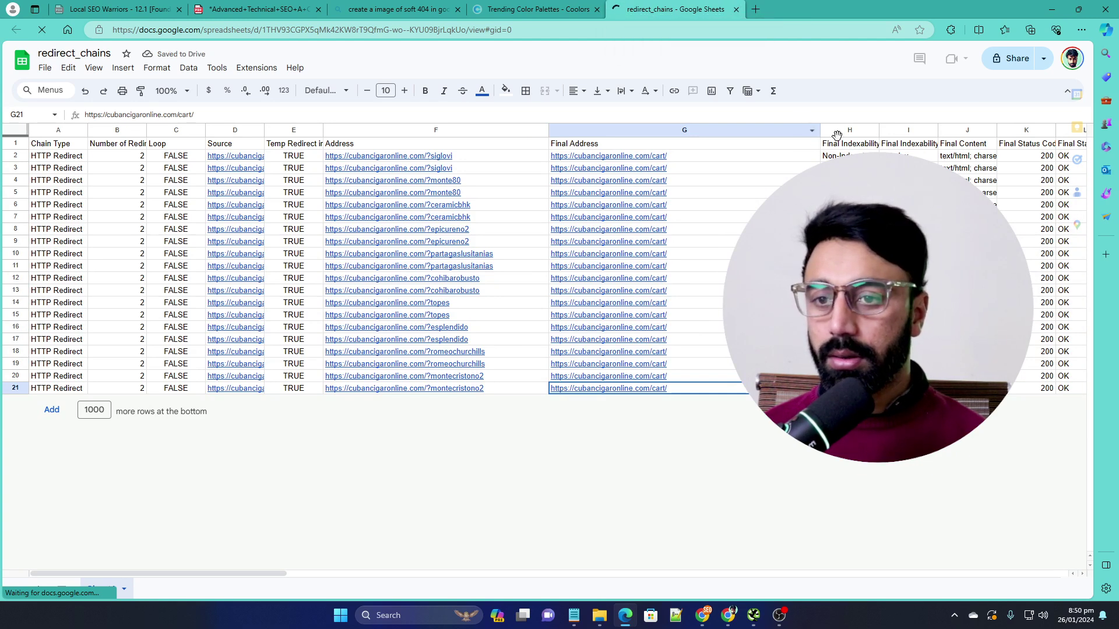
{"action": "left_click_drag", "start_coordinate": [818, 130], "coordinate": [737, 130]}
{"action": "key", "text": "Right"}
{"action": "key", "text": "Right"}
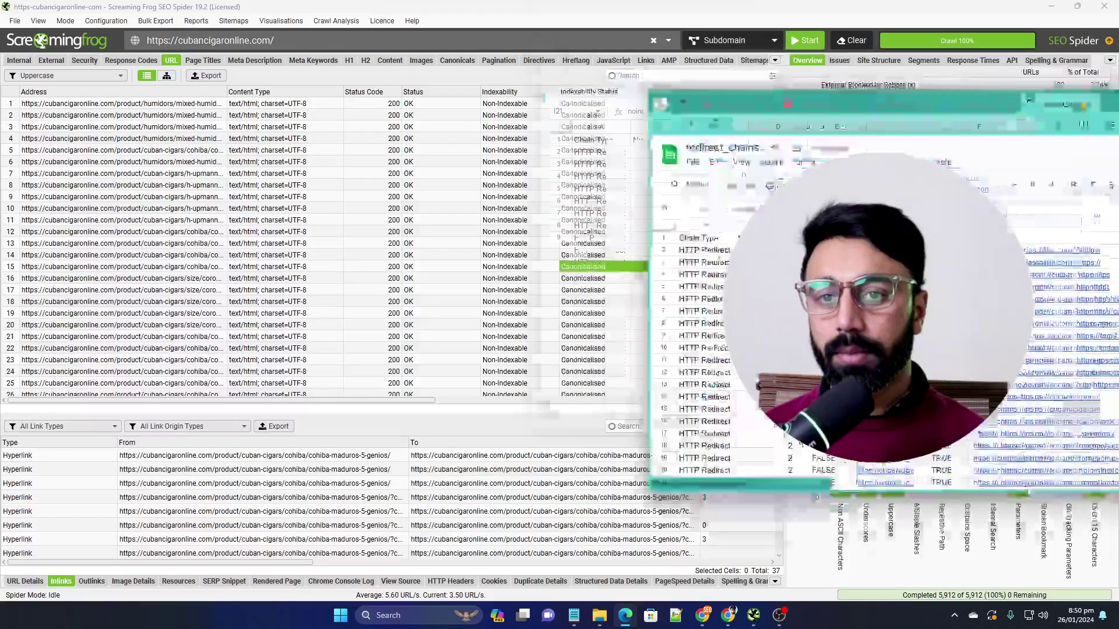
Return to the audit sheet and set the result of Check for Redirects Chains to Issues To Fix.
{"action": "left_click", "coordinate": [1052, 10]}
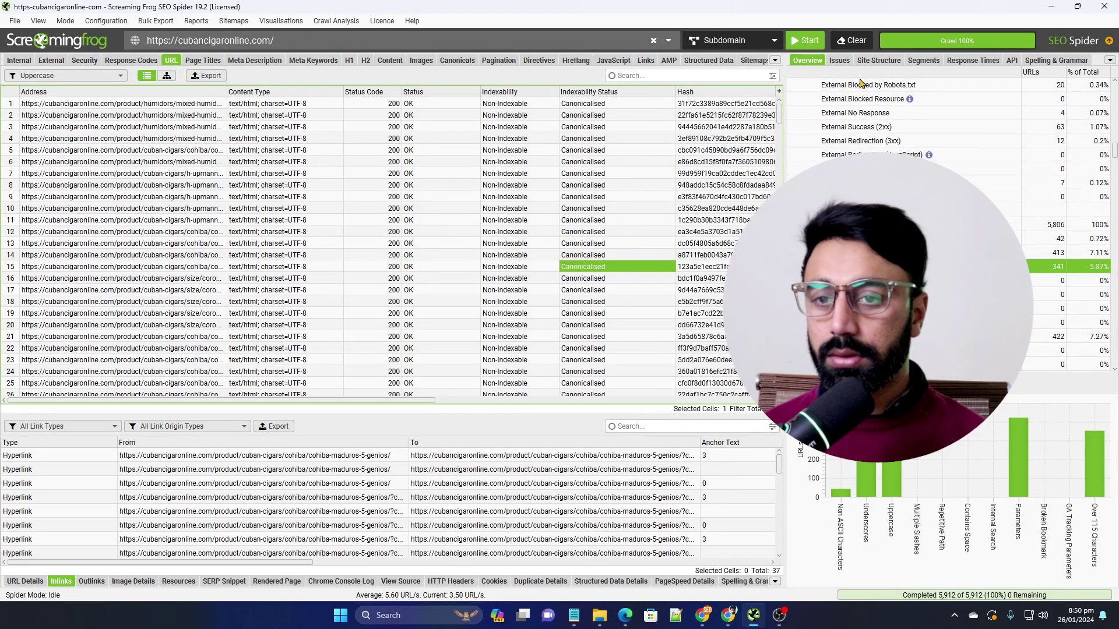
{"action": "left_click", "coordinate": [1051, 6]}
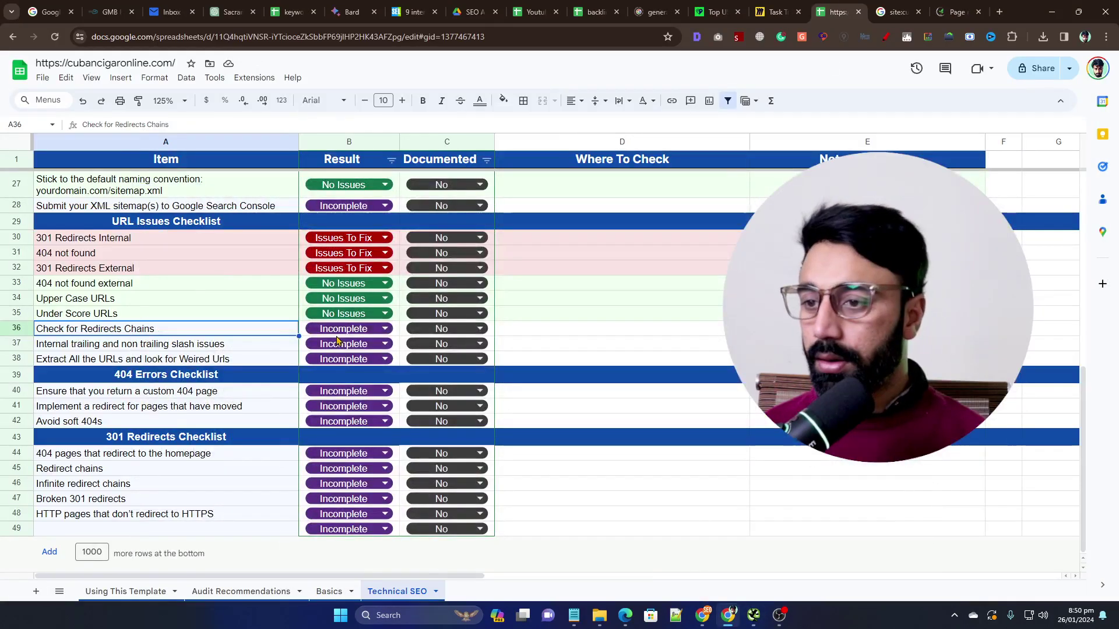
{"action": "left_click", "coordinate": [338, 330]}
{"action": "left_click", "coordinate": [335, 330]}
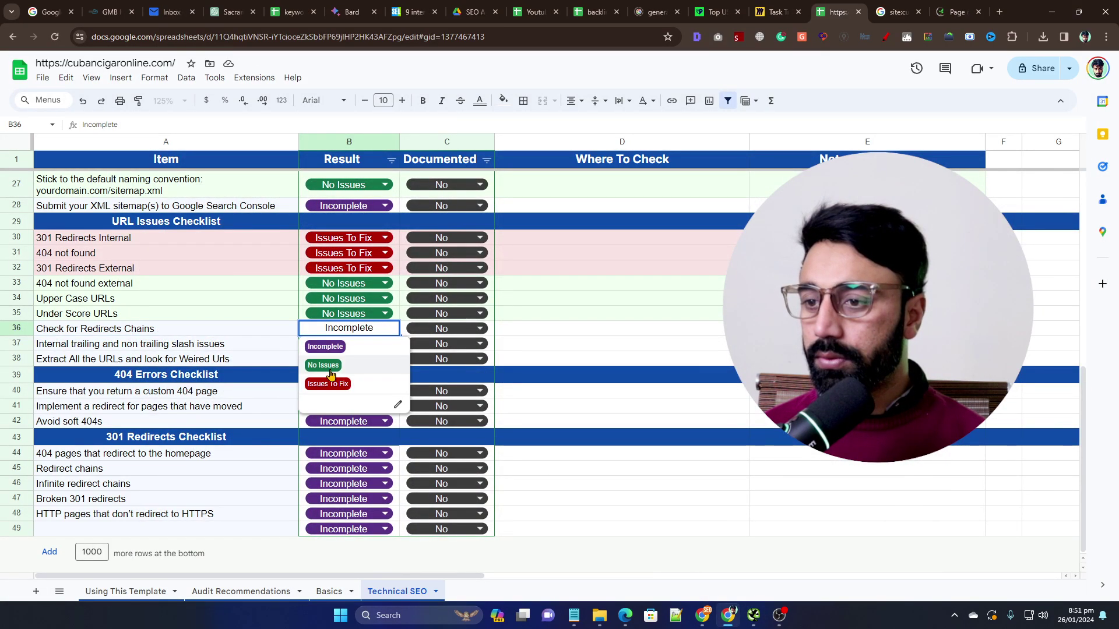
{"action": "left_click", "coordinate": [342, 386]}
Check the General section's URL structure item and set the result of Internal trailing and non trailing slash issues to Issues To Fix.
{"action": "left_click", "coordinate": [178, 349]}
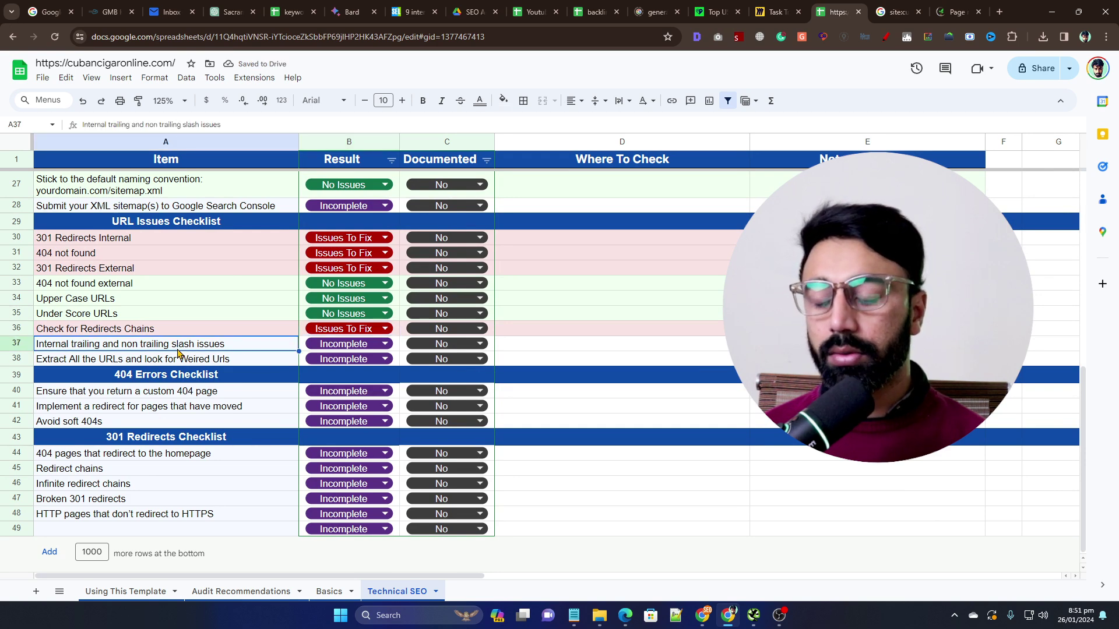
{"action": "scroll", "coordinate": [179, 349], "scroll_direction": "up", "scroll_amount": 8}
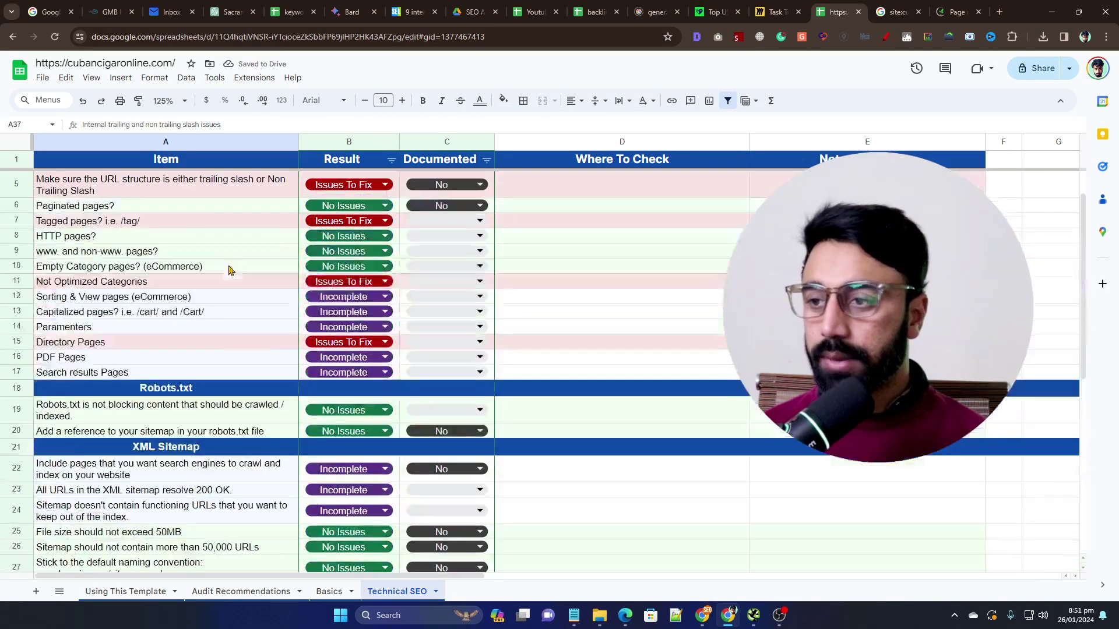
{"action": "left_click", "coordinate": [130, 235]}
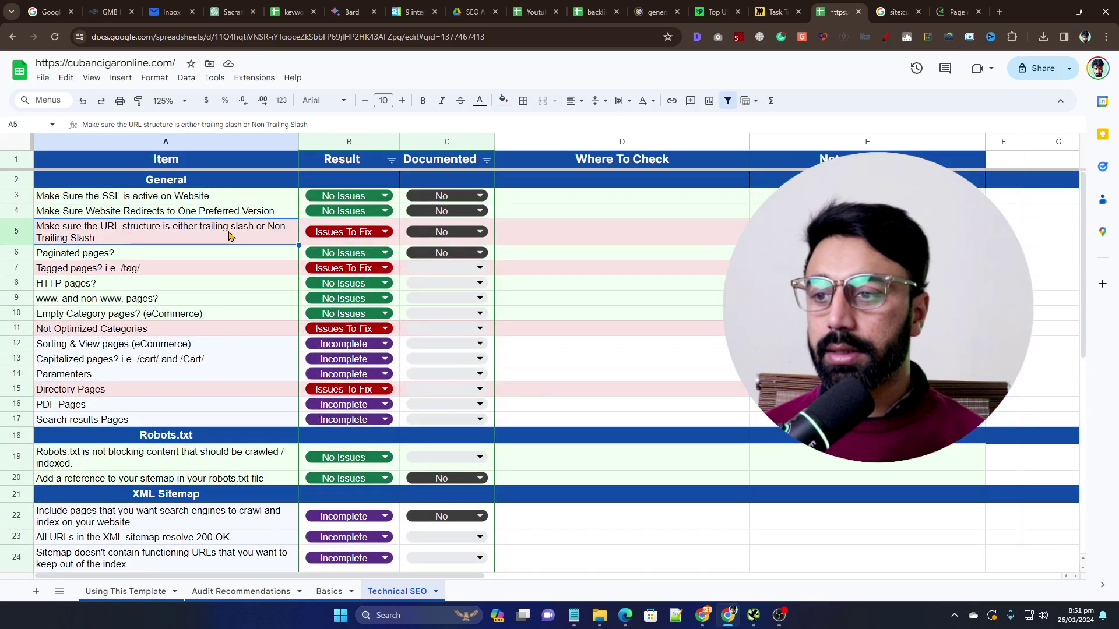
{"action": "scroll", "coordinate": [239, 262], "scroll_direction": "down", "scroll_amount": 7}
{"action": "scroll", "coordinate": [243, 282], "scroll_direction": "down", "scroll_amount": 1}
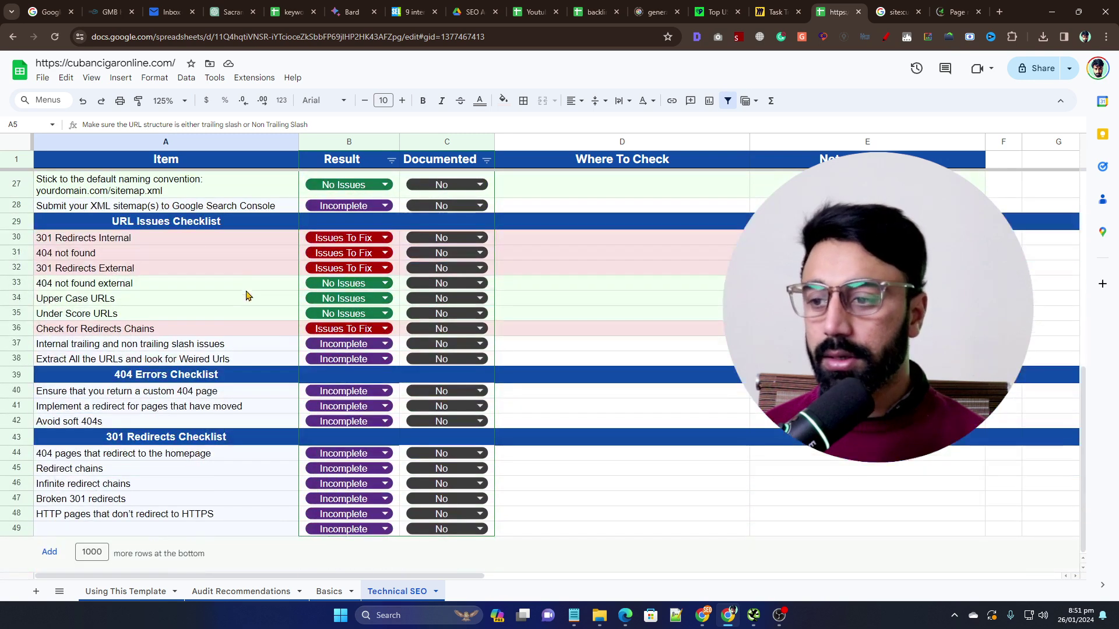
{"action": "left_click", "coordinate": [225, 347]}
{"action": "double_click", "coordinate": [325, 343]}
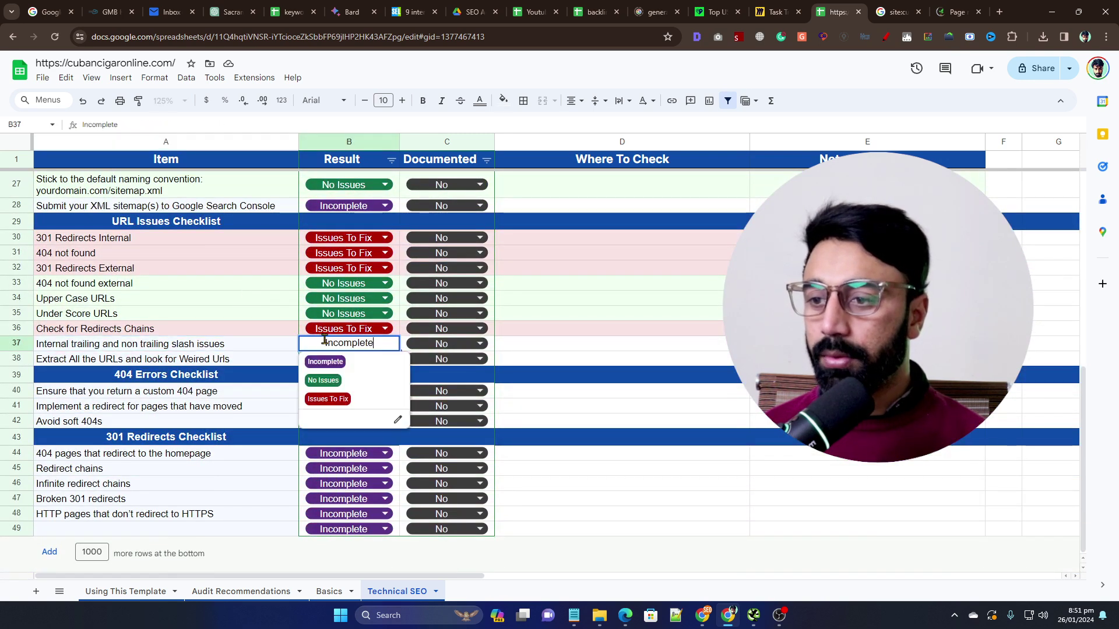
{"action": "left_click", "coordinate": [327, 398]}
Read the audit sheet's item on extracting weird URLs and the 404 Errors Checklist item on returning a custom 404 page.
{"action": "left_click", "coordinate": [215, 362]}
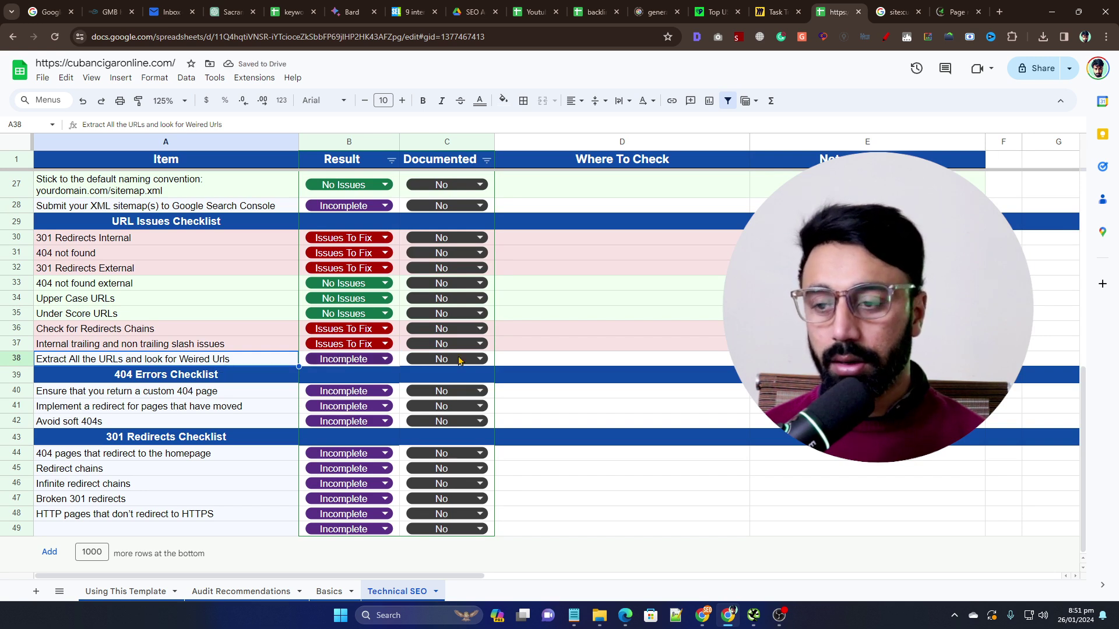
{"action": "left_click", "coordinate": [525, 360]}
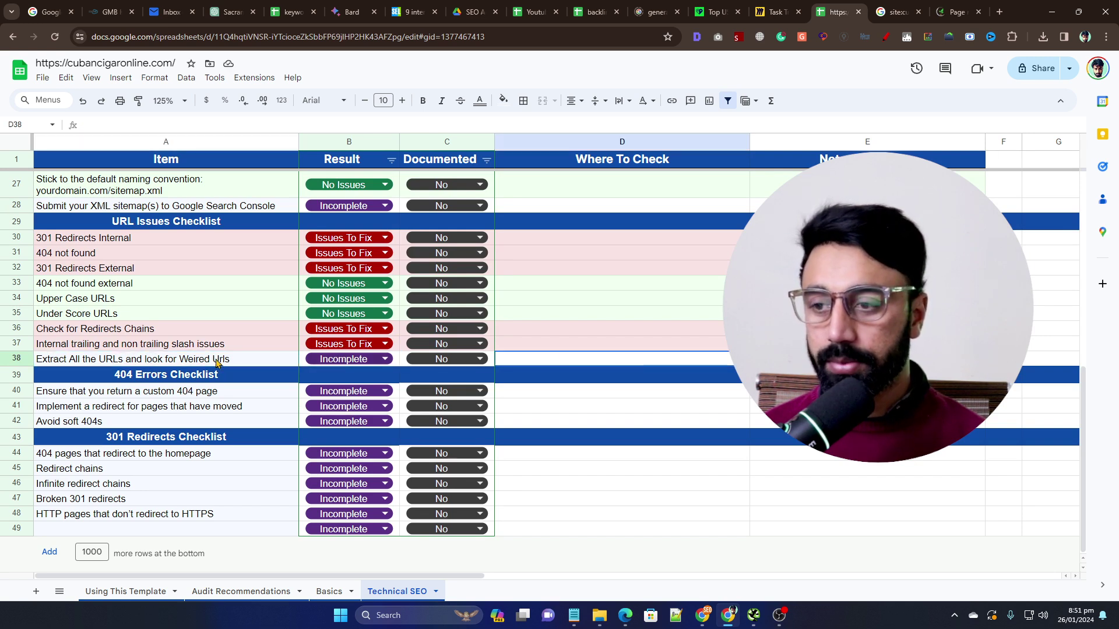
{"action": "left_click", "coordinate": [189, 397]}
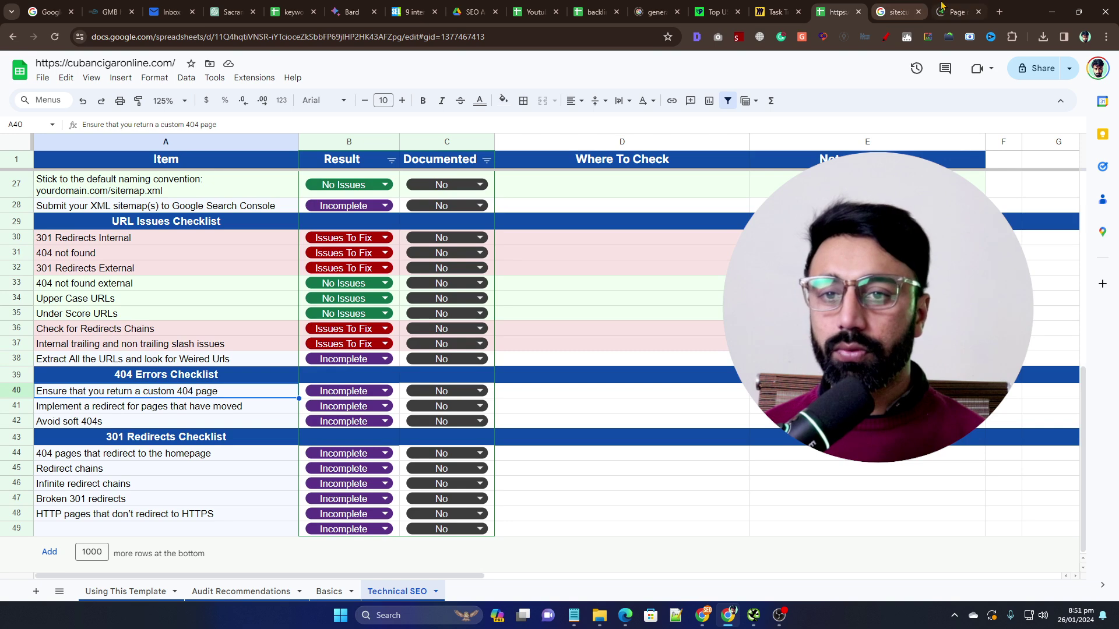
Switch to the website's open 404 page and load the cubancigaronline.com home page in its place.
{"action": "left_click", "coordinate": [956, 12]}
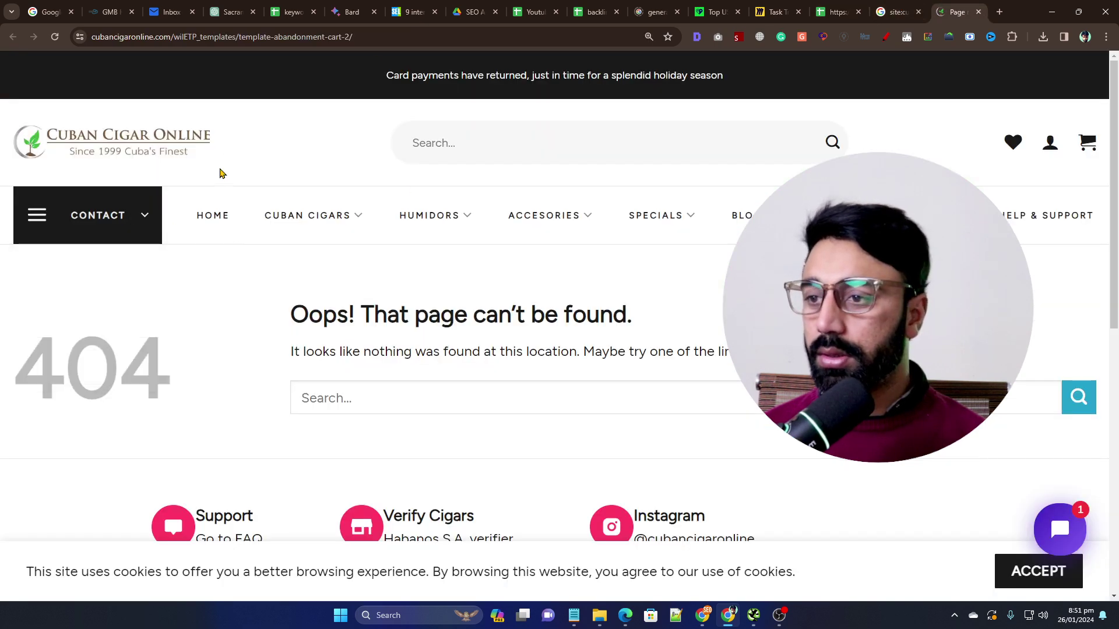
{"action": "left_click", "coordinate": [226, 215]}
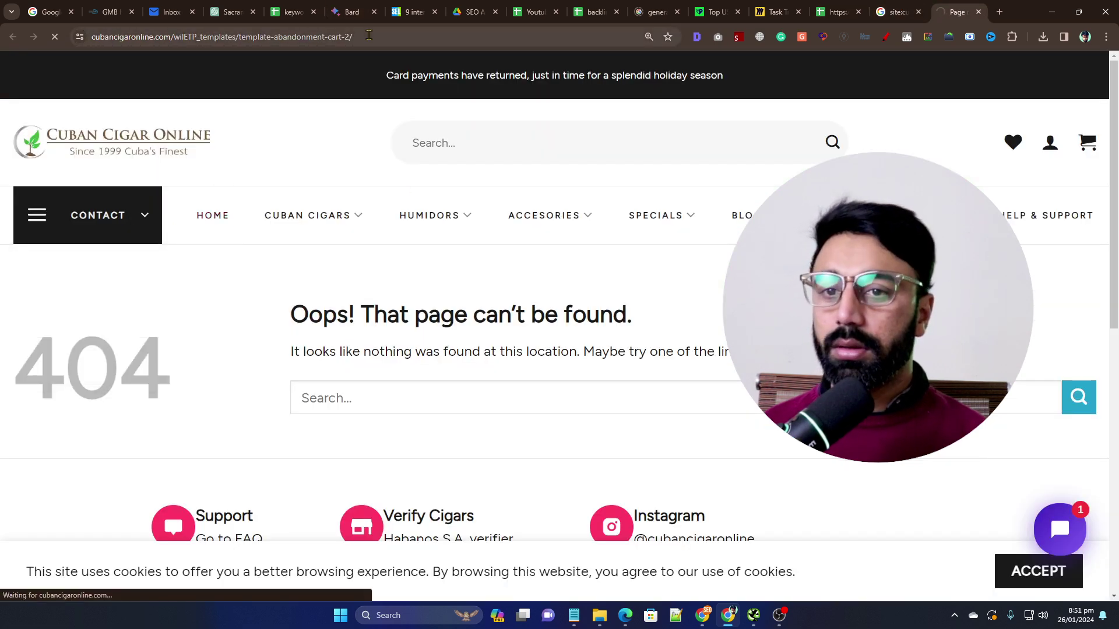
{"action": "left_click", "coordinate": [369, 36]}
{"action": "left_click", "coordinate": [439, 36]}
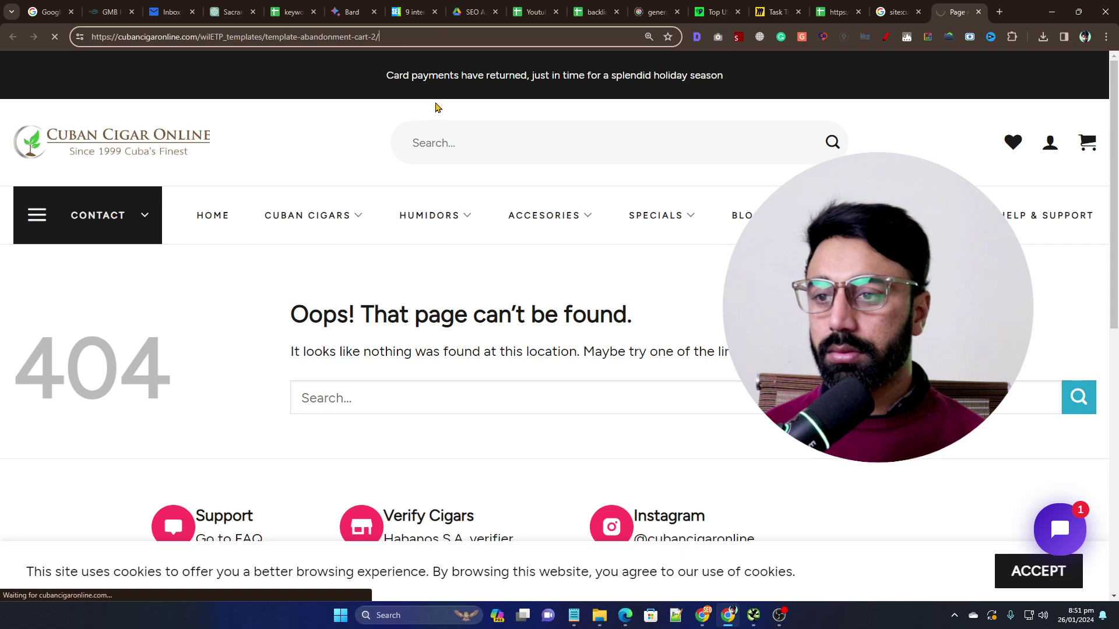
{"action": "left_click", "coordinate": [132, 134]}
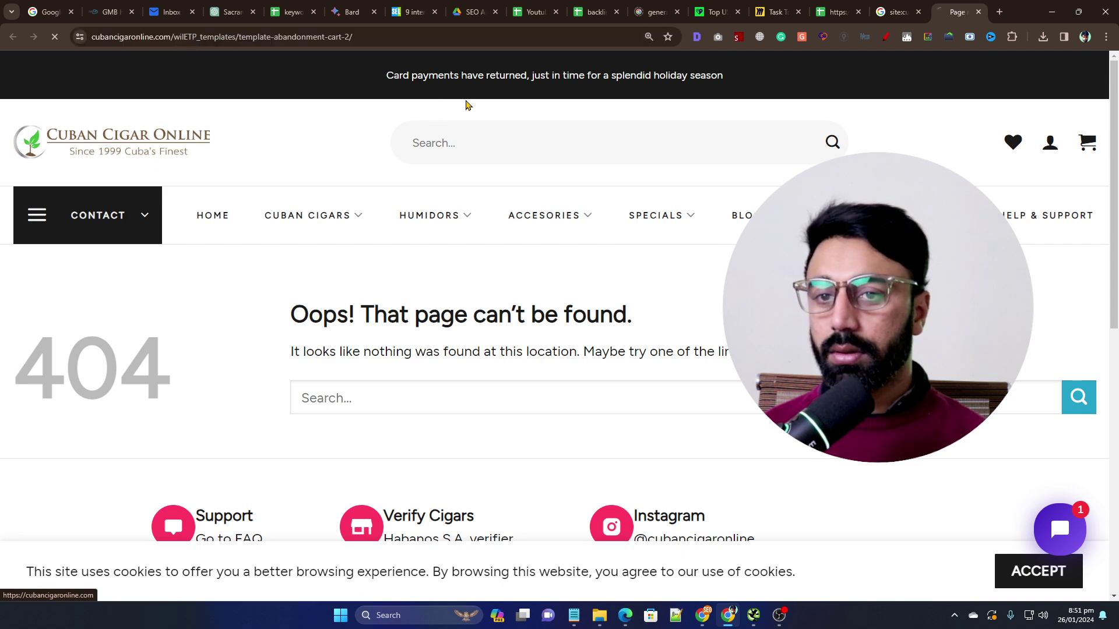
{"action": "left_click", "coordinate": [897, 12]}
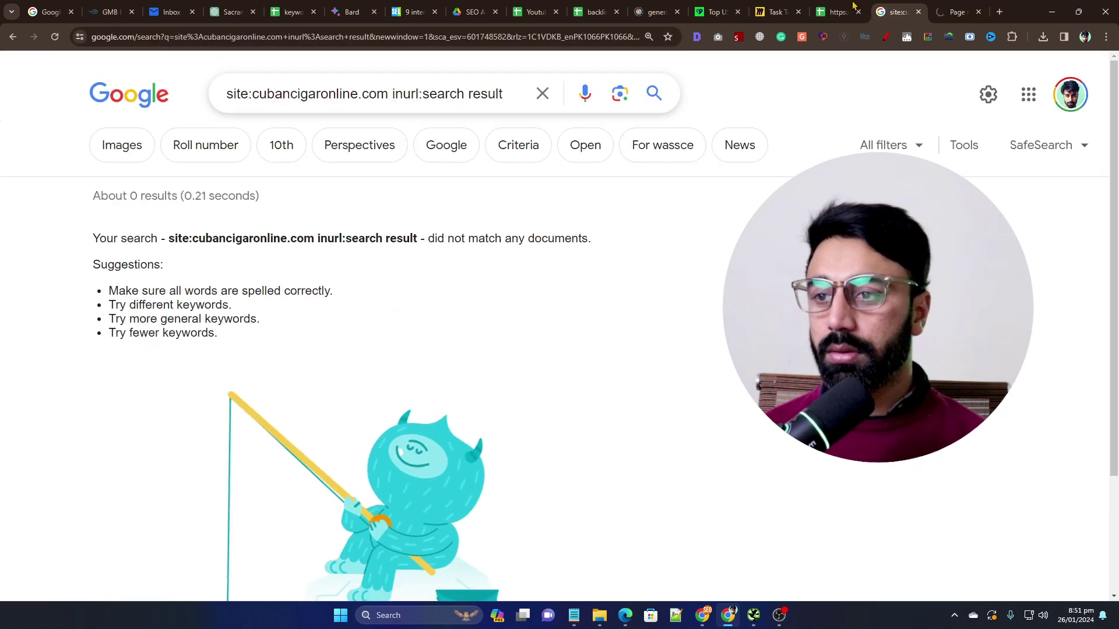
{"action": "left_click", "coordinate": [962, 12]}
{"action": "left_click_drag", "start_coordinate": [174, 37], "coordinate": [998, 11]}
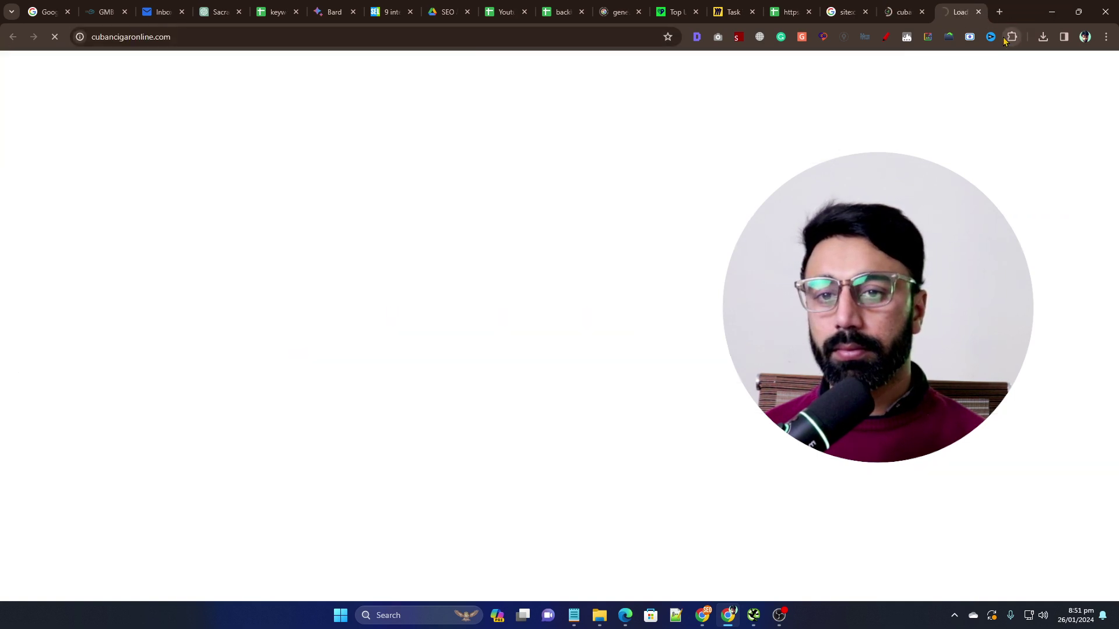
{"action": "left_click", "coordinate": [978, 12]}
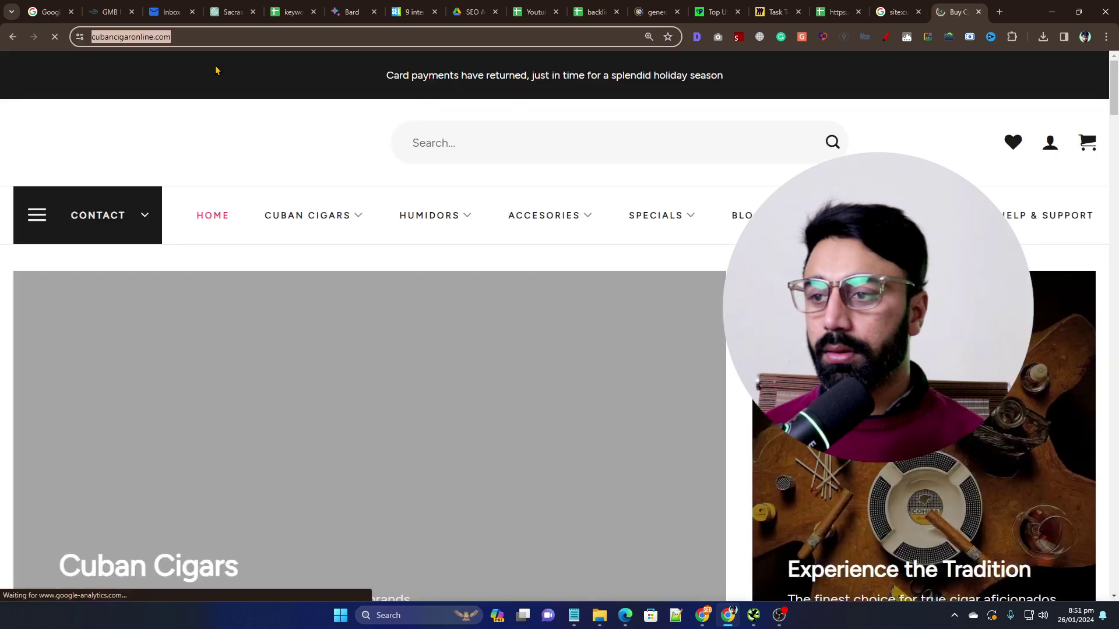
Request the nonexistent address cubancigaronline.com/dfdfd and examine the 404 page that the site returns.
{"action": "left_click", "coordinate": [278, 37]}
{"action": "type", "text": "//"}
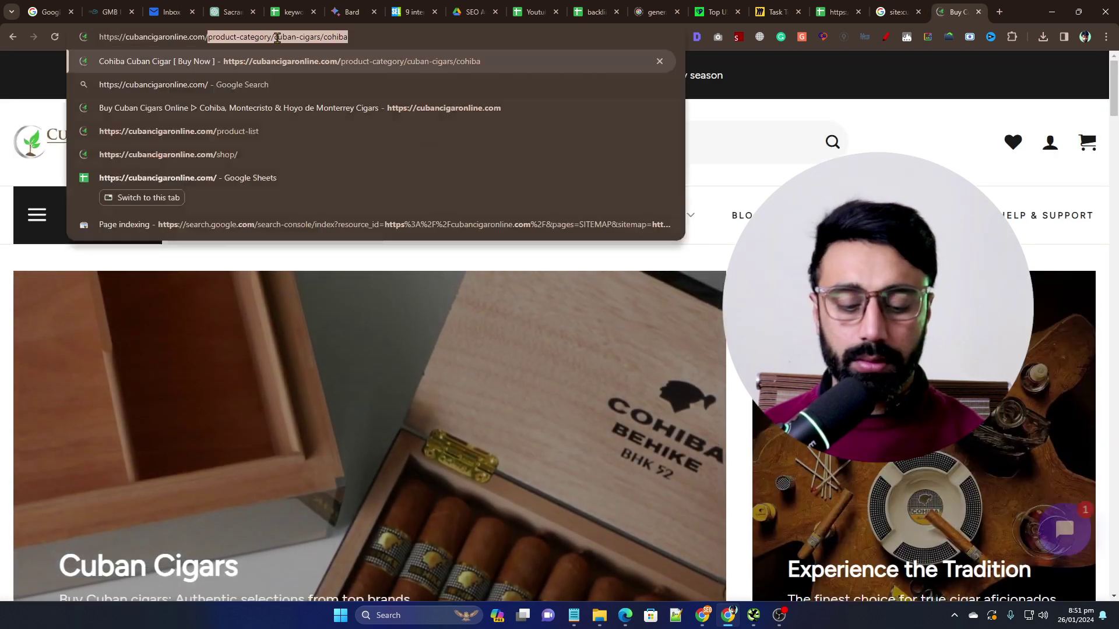
{"action": "type", "text": "dfdfd"}
{"action": "key", "text": "Return"}
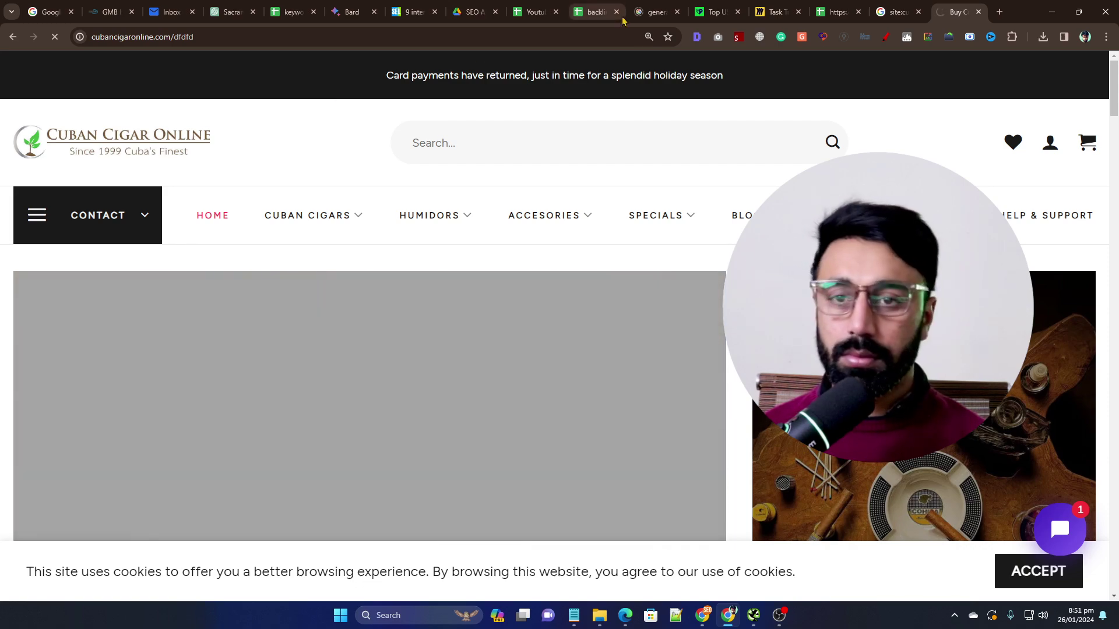
{"action": "scroll", "coordinate": [599, 107], "scroll_direction": "down", "scroll_amount": 10}
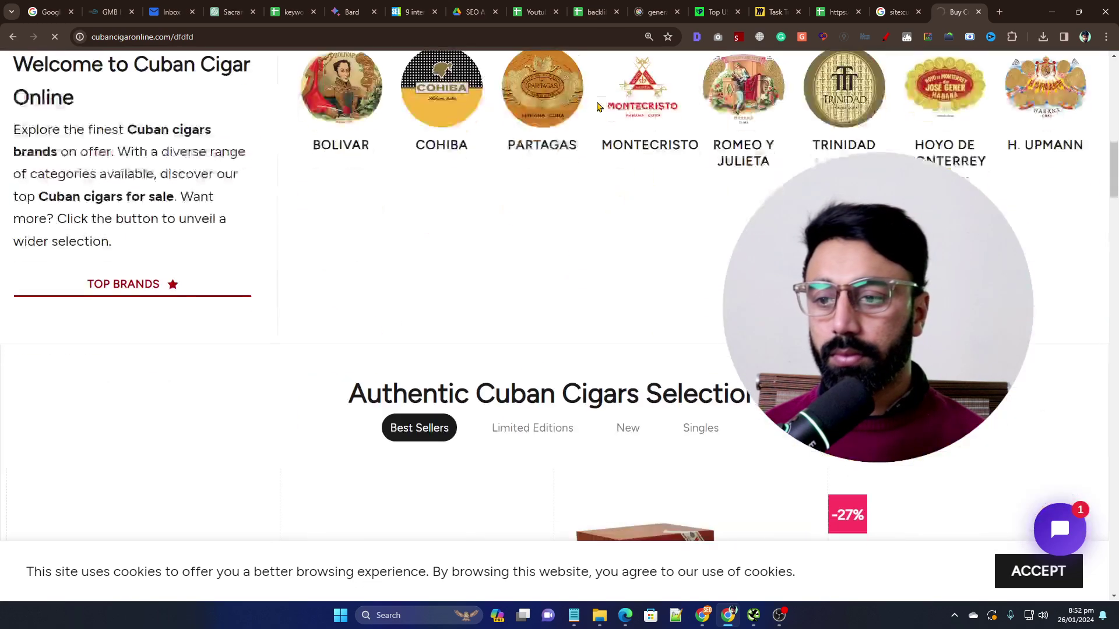
{"action": "scroll", "coordinate": [510, 144], "scroll_direction": "down", "scroll_amount": 6}
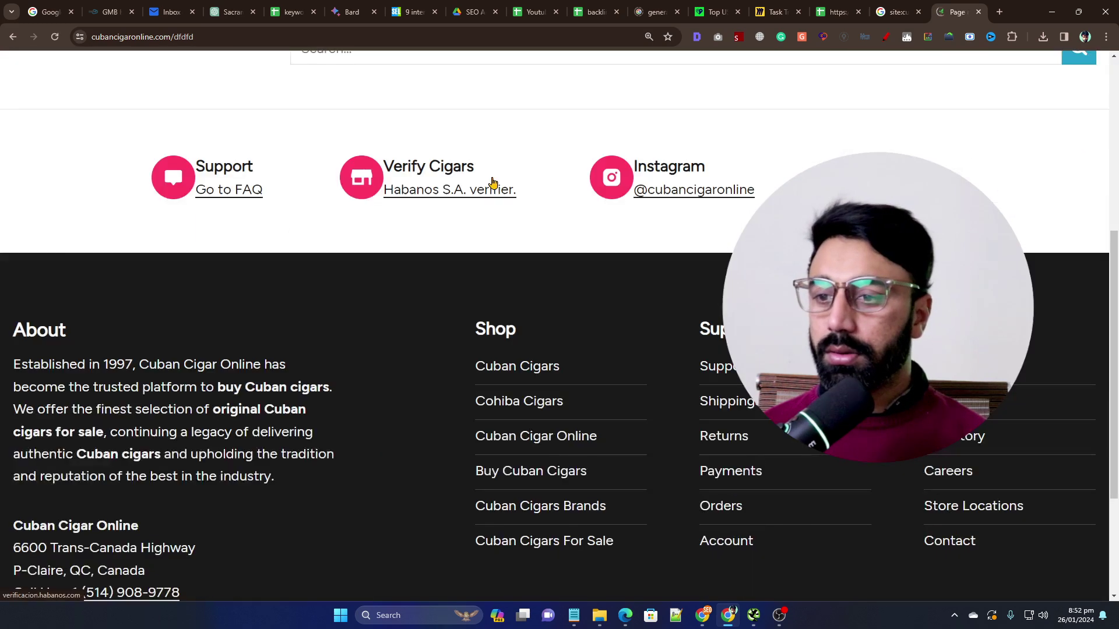
{"action": "scroll", "coordinate": [492, 183], "scroll_direction": "up", "scroll_amount": 5}
{"action": "triple_click", "coordinate": [490, 256]}
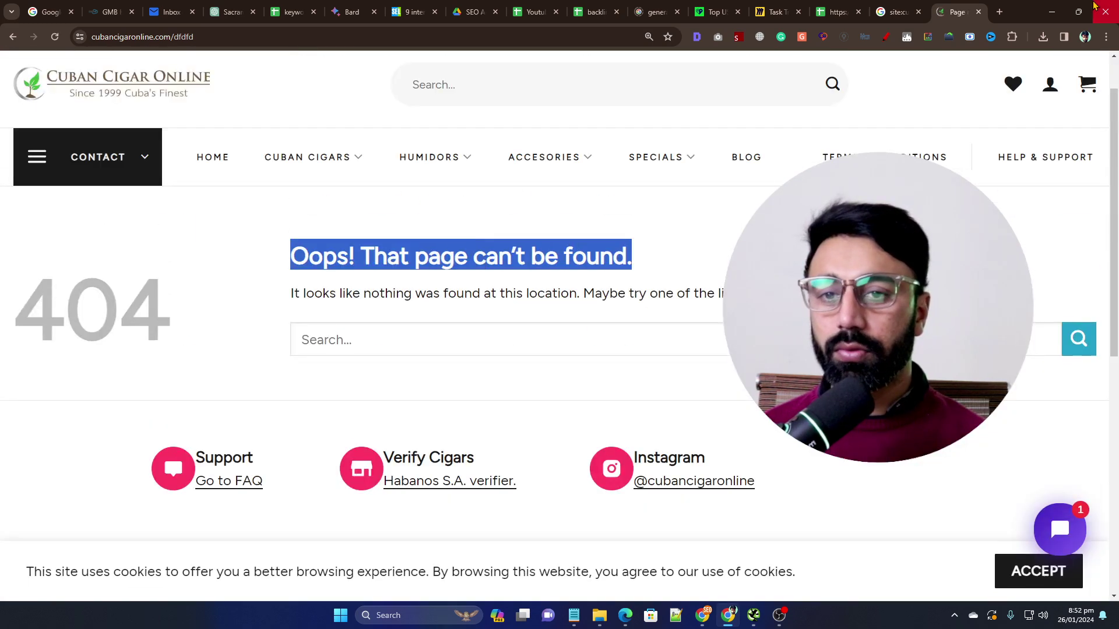
Search Google Images for "custom 404 page" in a new tab and browse the example designs.
{"action": "left_click", "coordinate": [1000, 12]}
{"action": "type", "text": "custom 404"}
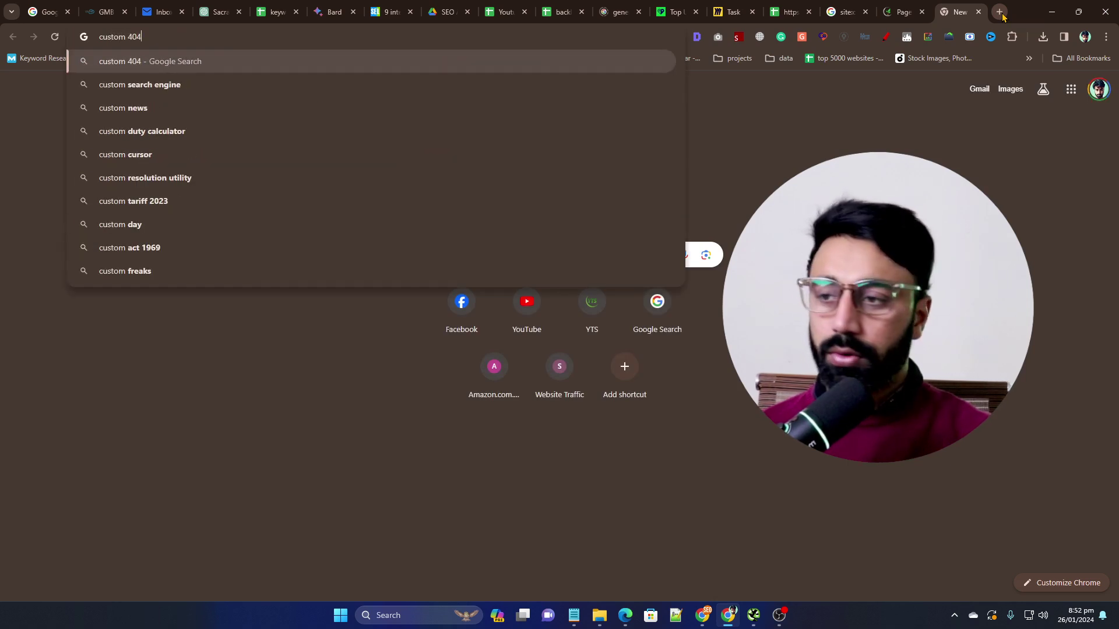
{"action": "type", "text": " page"}
{"action": "key", "text": "Return"}
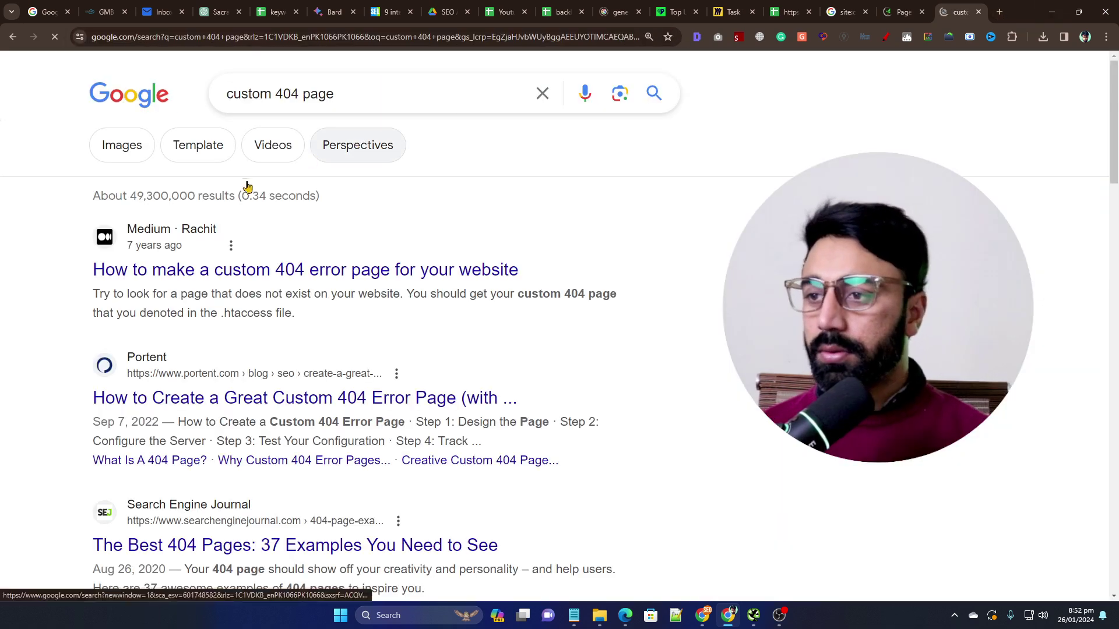
{"action": "left_click", "coordinate": [120, 147]}
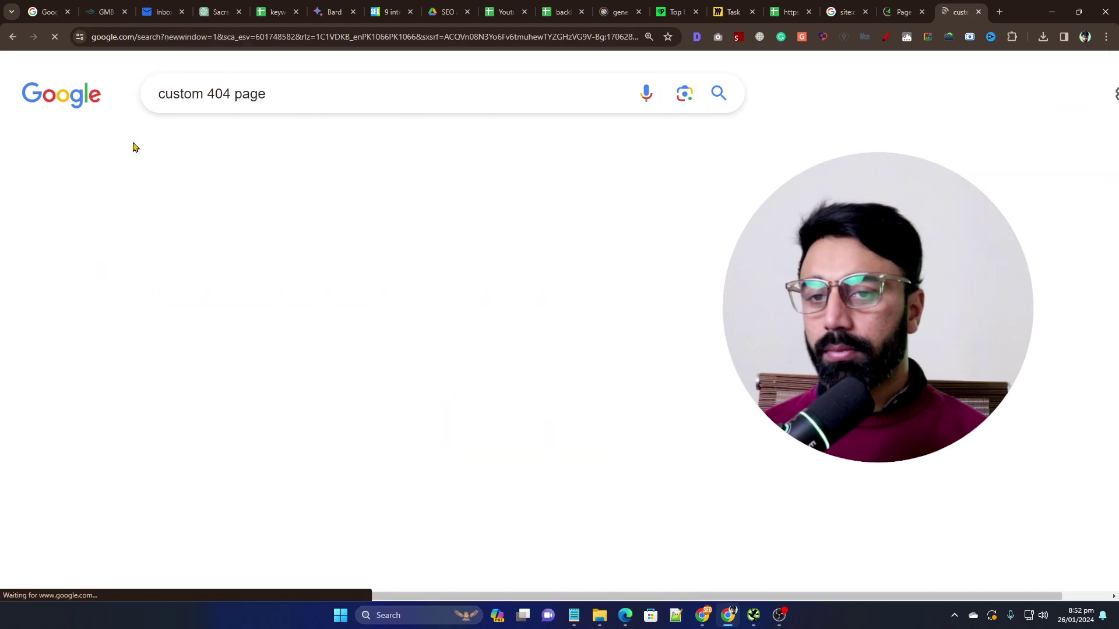
{"action": "scroll", "coordinate": [187, 239], "scroll_direction": "down", "scroll_amount": 2}
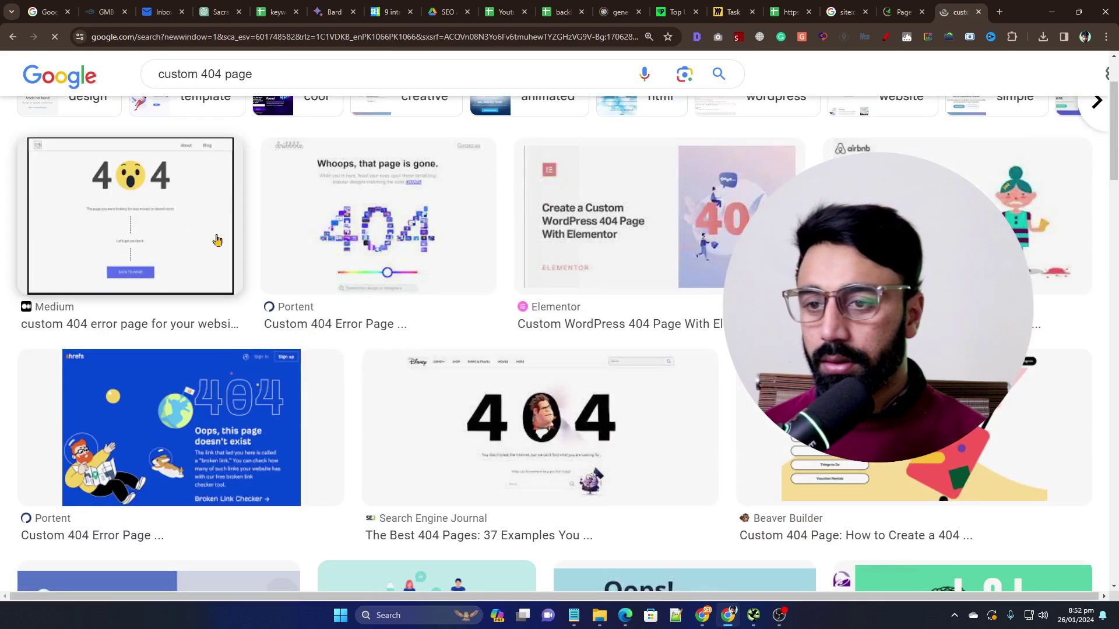
View the Airbnb custom 404 example at full size, examine its message and helpful links, and close it with the image search.
{"action": "left_click", "coordinate": [909, 222]}
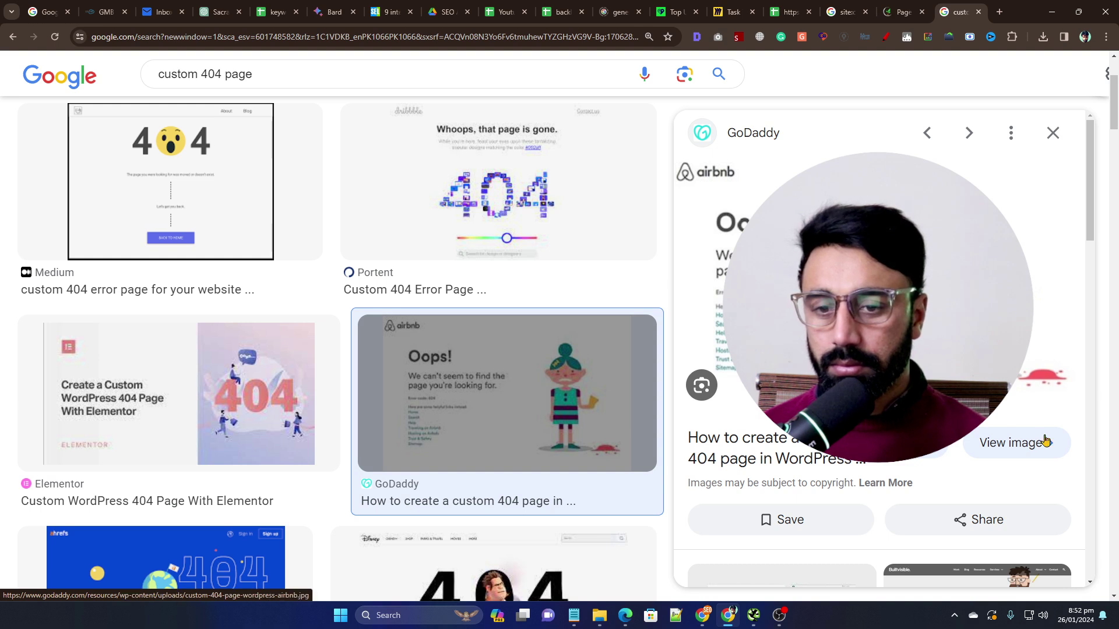
{"action": "left_click", "coordinate": [1017, 443]}
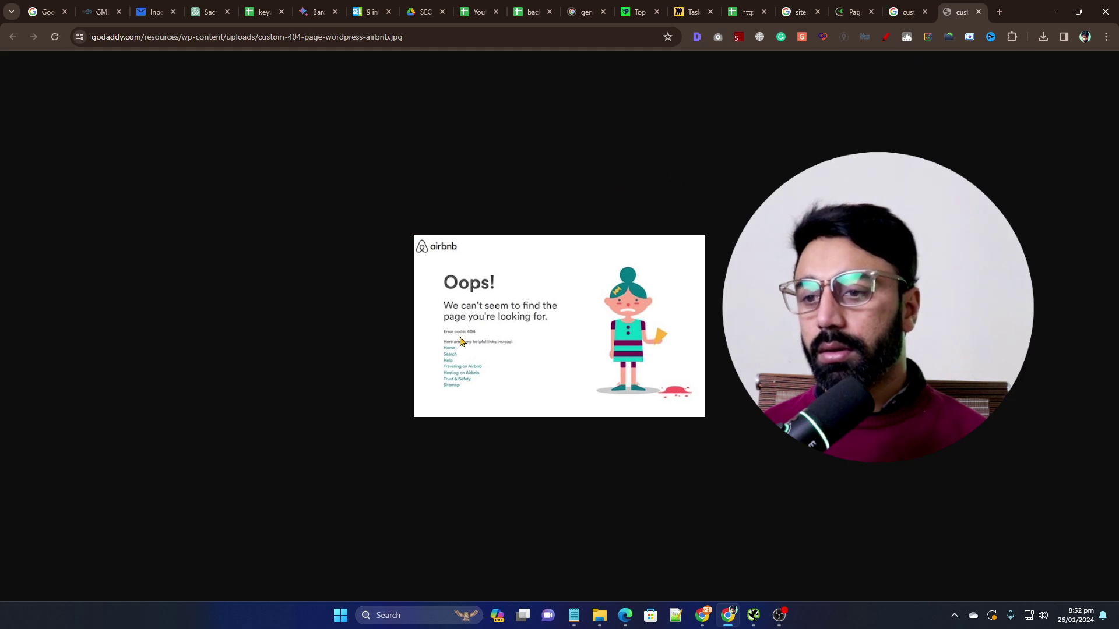
{"action": "key", "text": "ctrl+plus"}
{"action": "key", "text": "ctrl+plus"}
{"action": "key", "text": "ctrl+plus"}
{"action": "key", "text": "ctrl+plus"}
{"action": "key", "text": "ctrl+plus"}
{"action": "key", "text": "ctrl+0"}
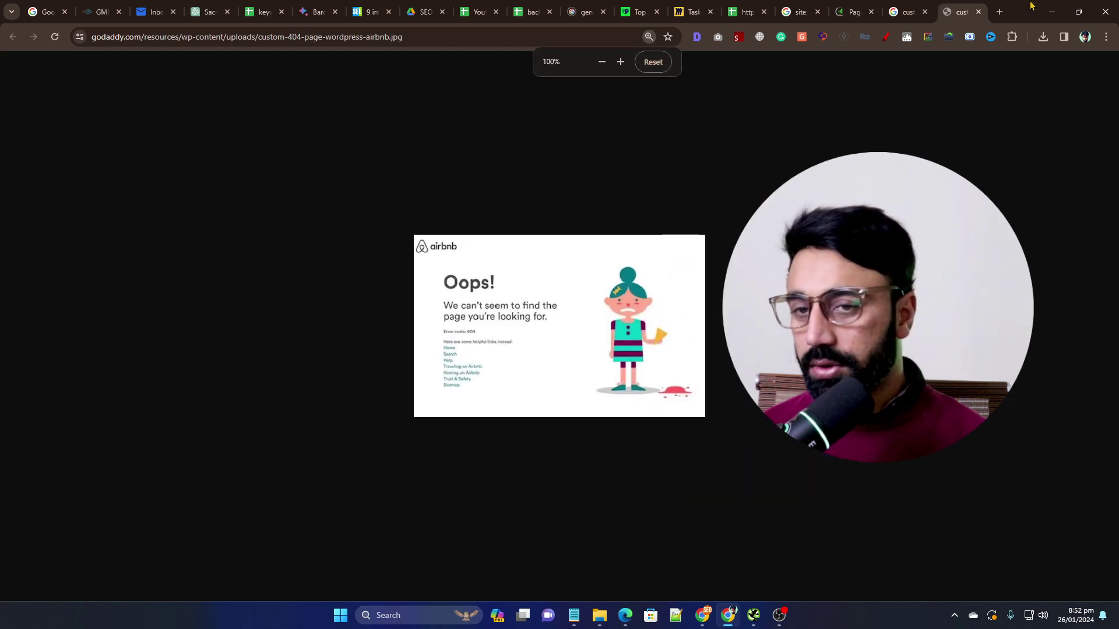
{"action": "left_click", "coordinate": [979, 12]}
{"action": "left_click", "coordinate": [978, 13]}
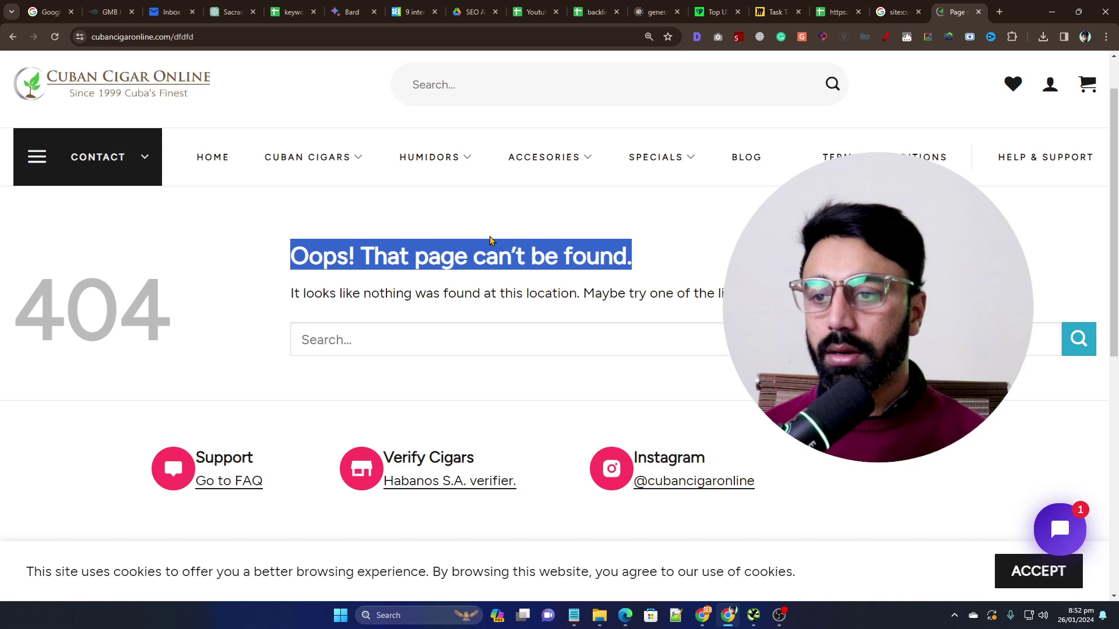
Examine the site's own 404 page content once more and close that page.
{"action": "left_click", "coordinate": [423, 399]}
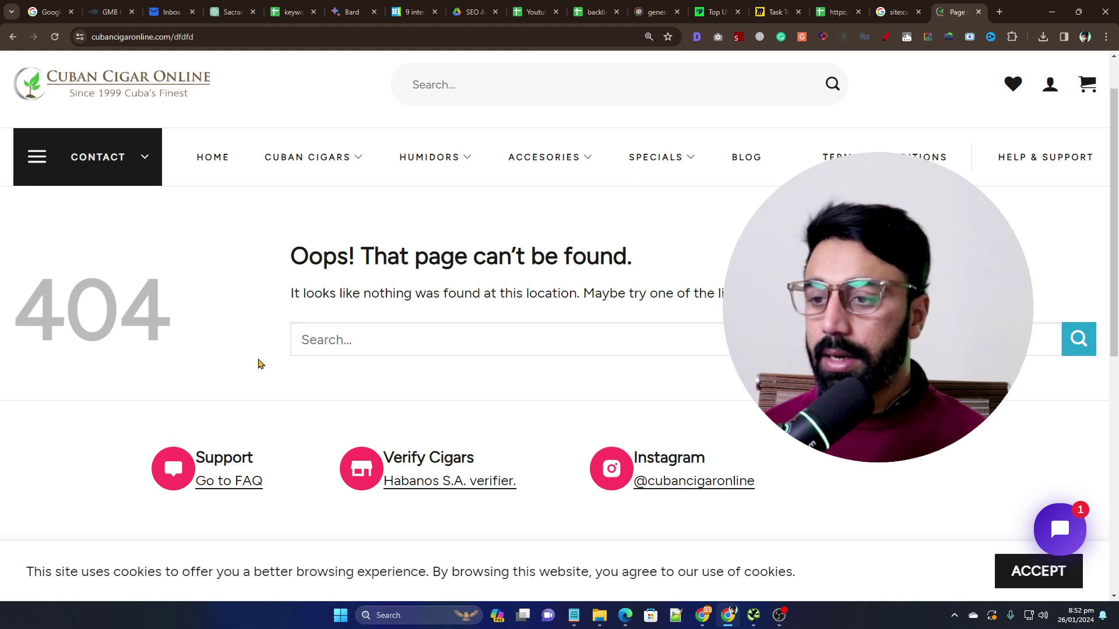
{"action": "double_click", "coordinate": [125, 311]}
{"action": "left_click", "coordinate": [211, 319]}
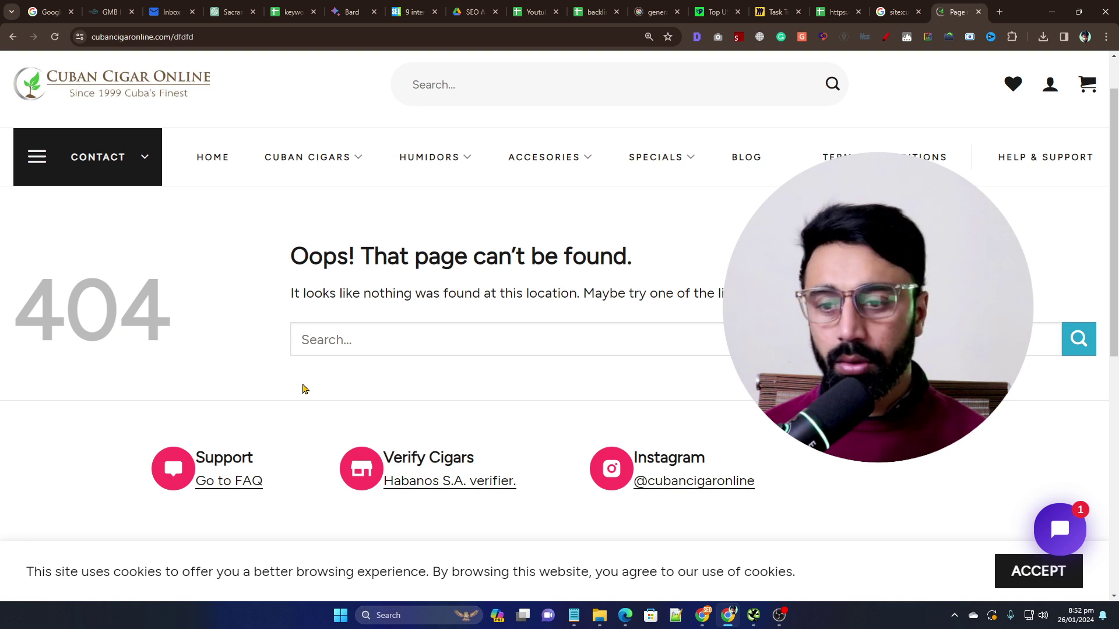
{"action": "left_click", "coordinate": [910, 6]}
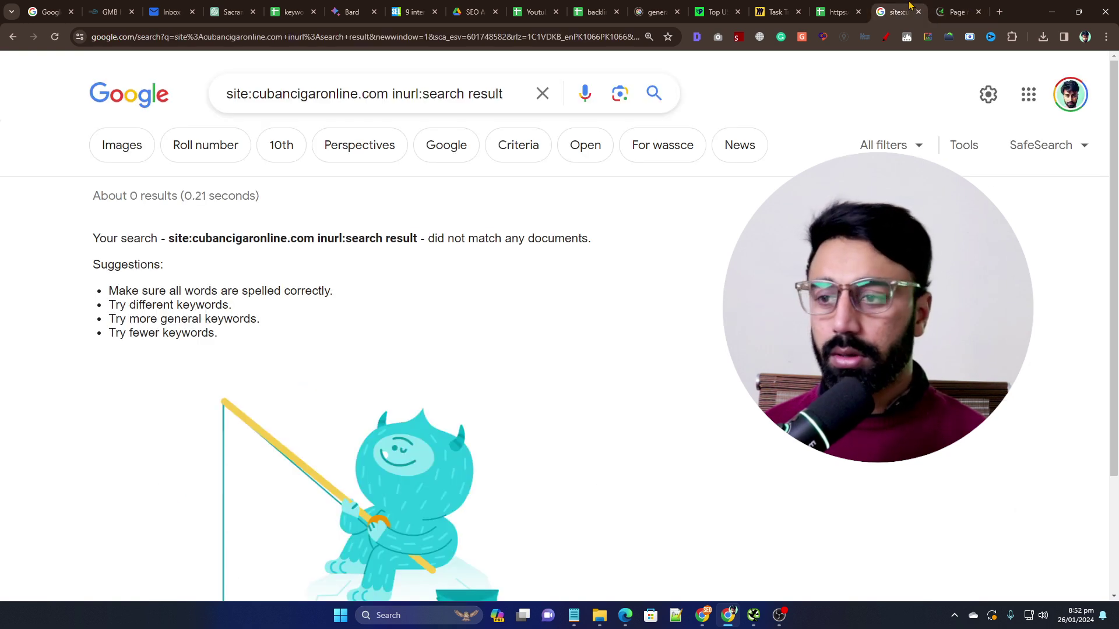
{"action": "left_click", "coordinate": [968, 5]}
{"action": "left_click", "coordinate": [978, 12]}
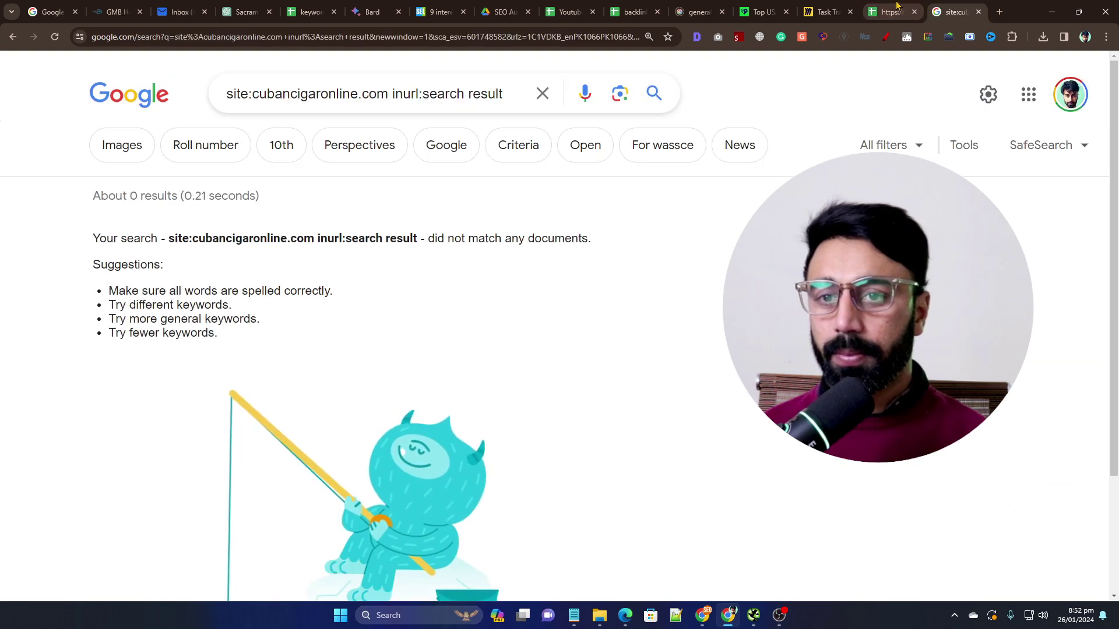
In the audit sheet, set the result of "Ensure that you return a custom 404 page" to Issues To Fix.
{"action": "left_click", "coordinate": [836, 12]}
{"action": "left_click", "coordinate": [318, 394]}
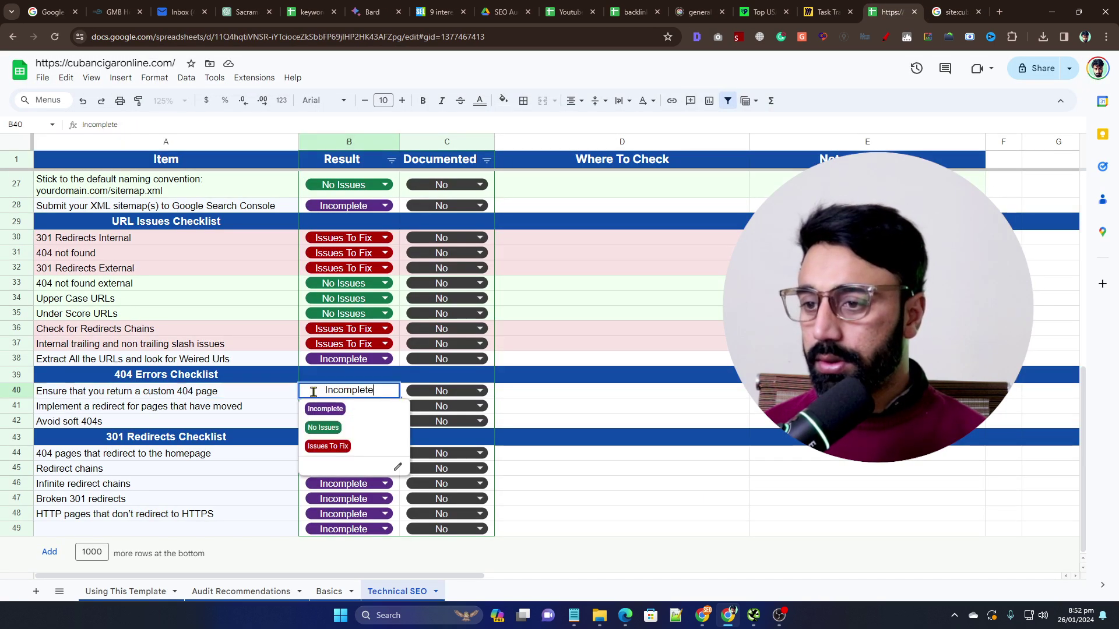
{"action": "left_click", "coordinate": [318, 430]}
{"action": "left_click", "coordinate": [373, 391]}
{"action": "left_click", "coordinate": [349, 446]}
Read the 404 Errors Checklist items on redirects for moved pages and on avoiding soft 404s.
{"action": "left_click", "coordinate": [185, 419]}
{"action": "left_click", "coordinate": [218, 410]}
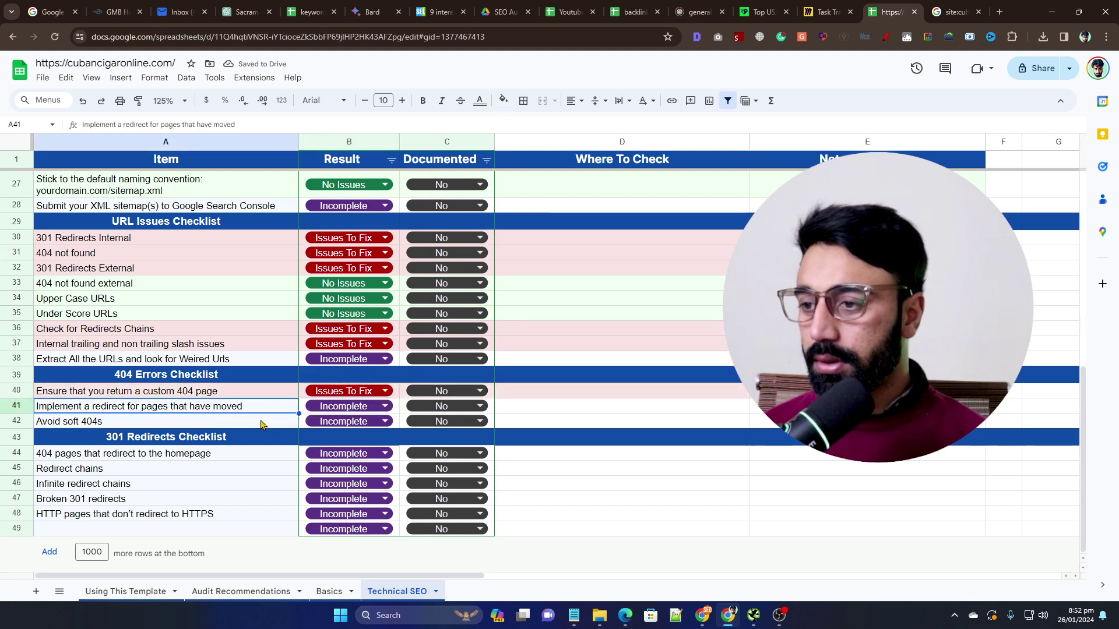
{"action": "left_click", "coordinate": [213, 424]}
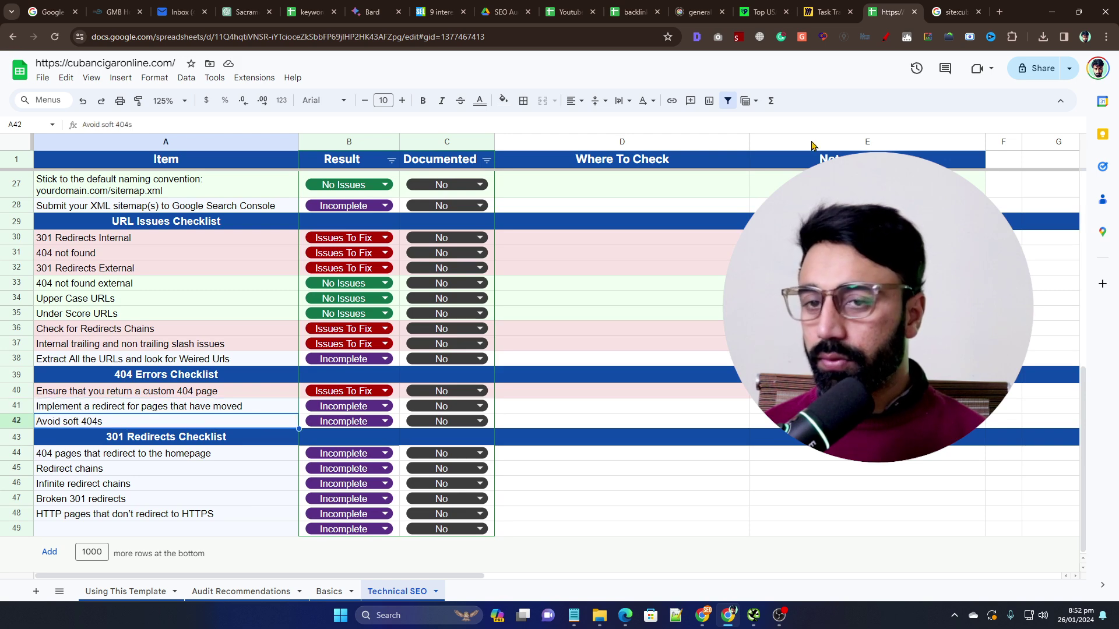
Find Google Search Console through a web search, open the cubancigaronline.com property and go to its Pages indexing report.
{"action": "left_click", "coordinate": [956, 12]}
{"action": "left_click", "coordinate": [1000, 12]}
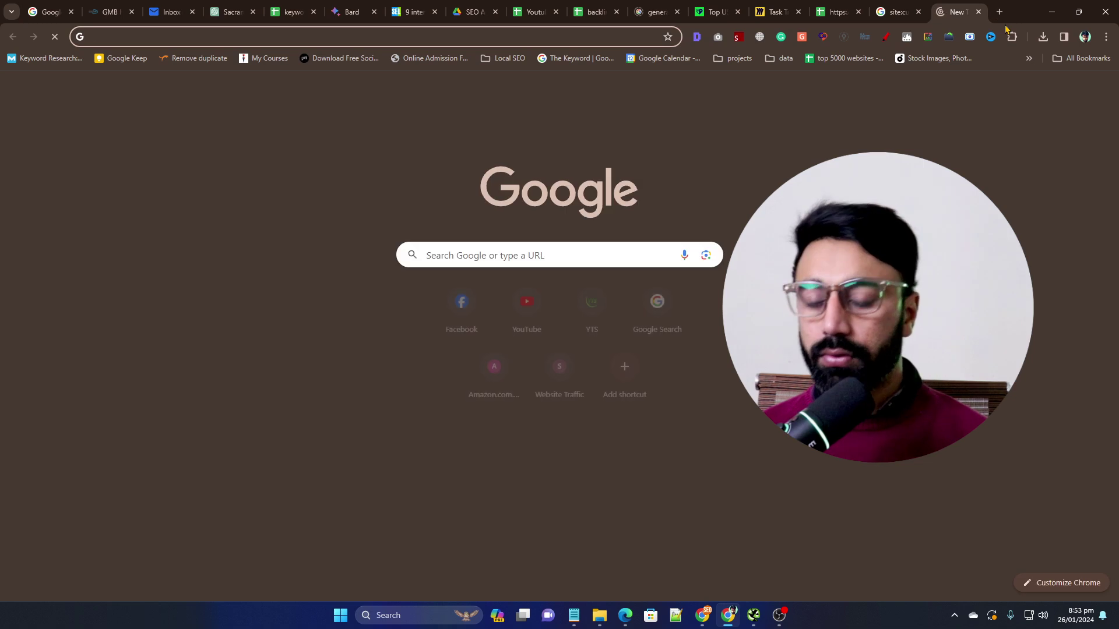
{"action": "type", "text": "google search console"}
{"action": "key", "text": "Return"}
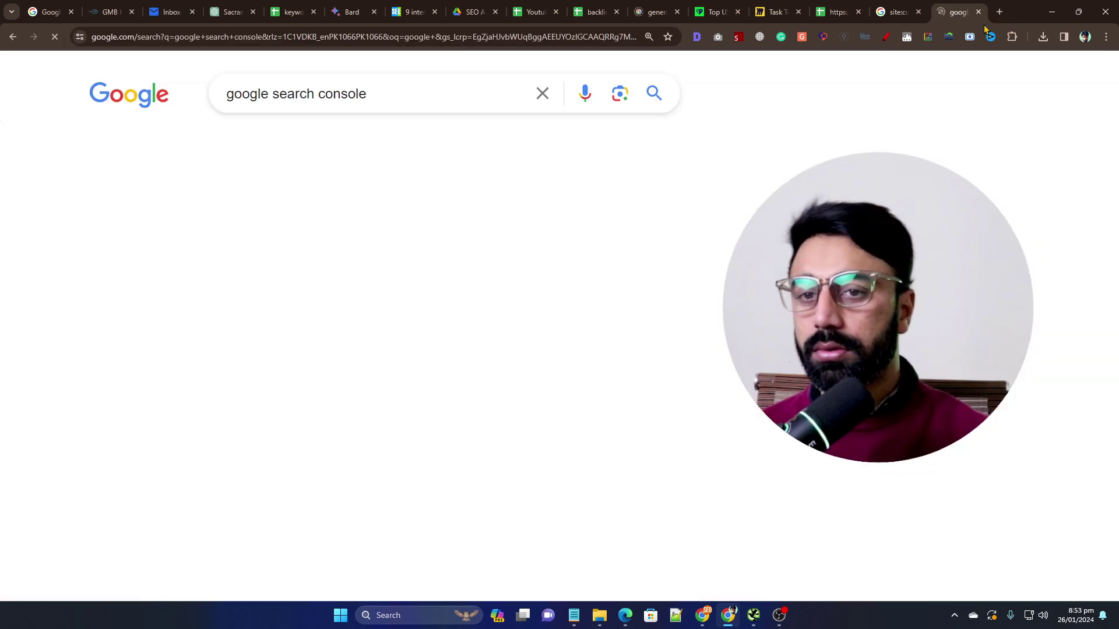
{"action": "left_click", "coordinate": [165, 269]}
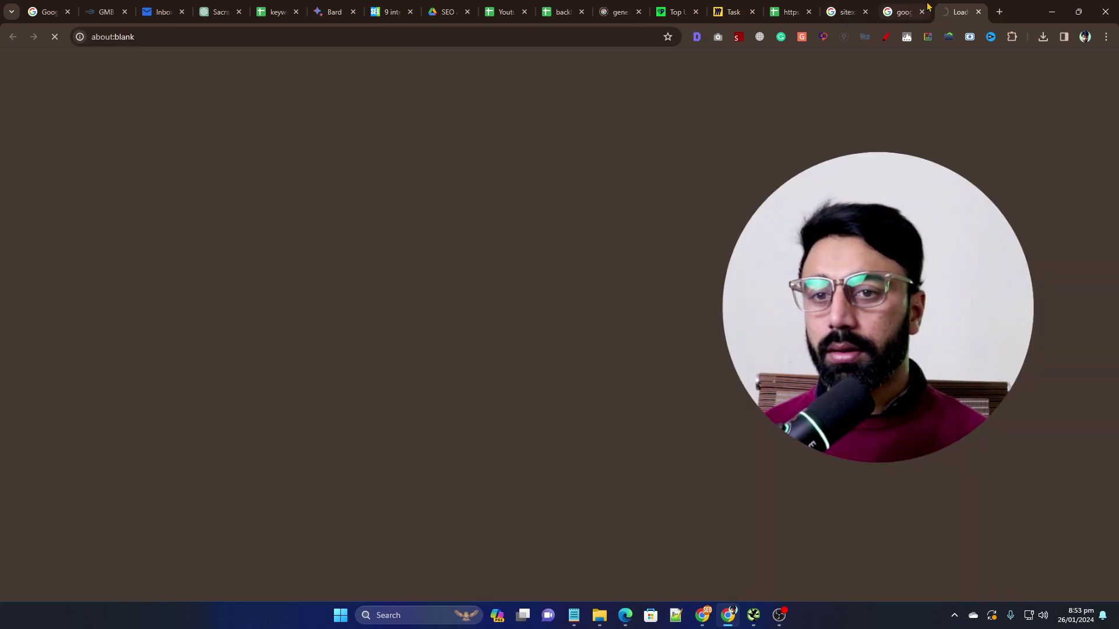
{"action": "left_click", "coordinate": [927, 7]}
{"action": "left_click", "coordinate": [922, 12]}
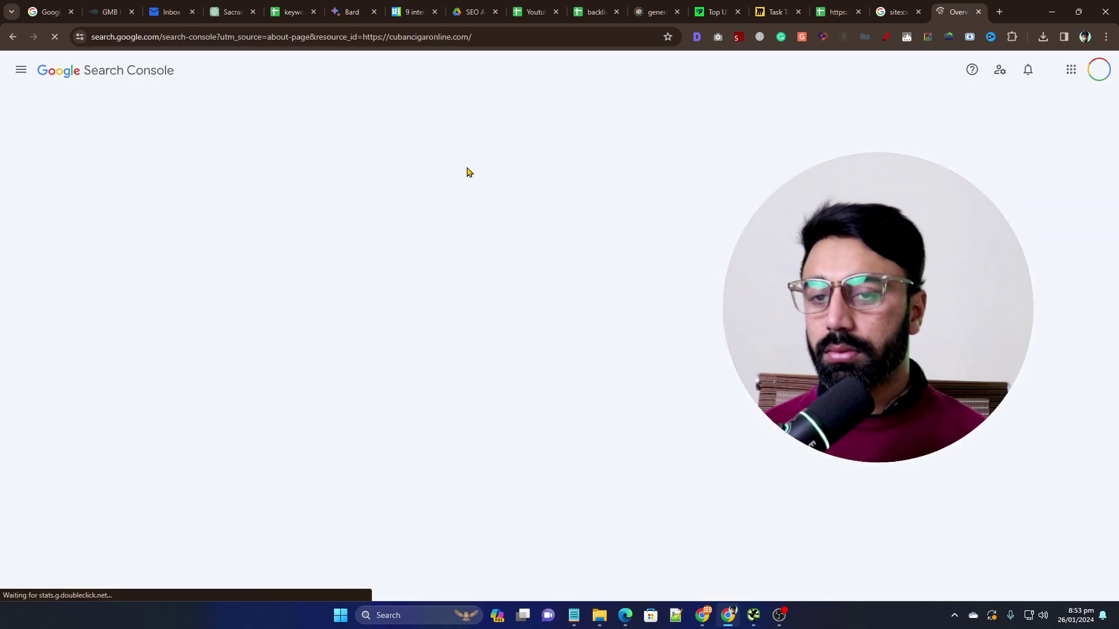
{"action": "left_click", "coordinate": [56, 301]}
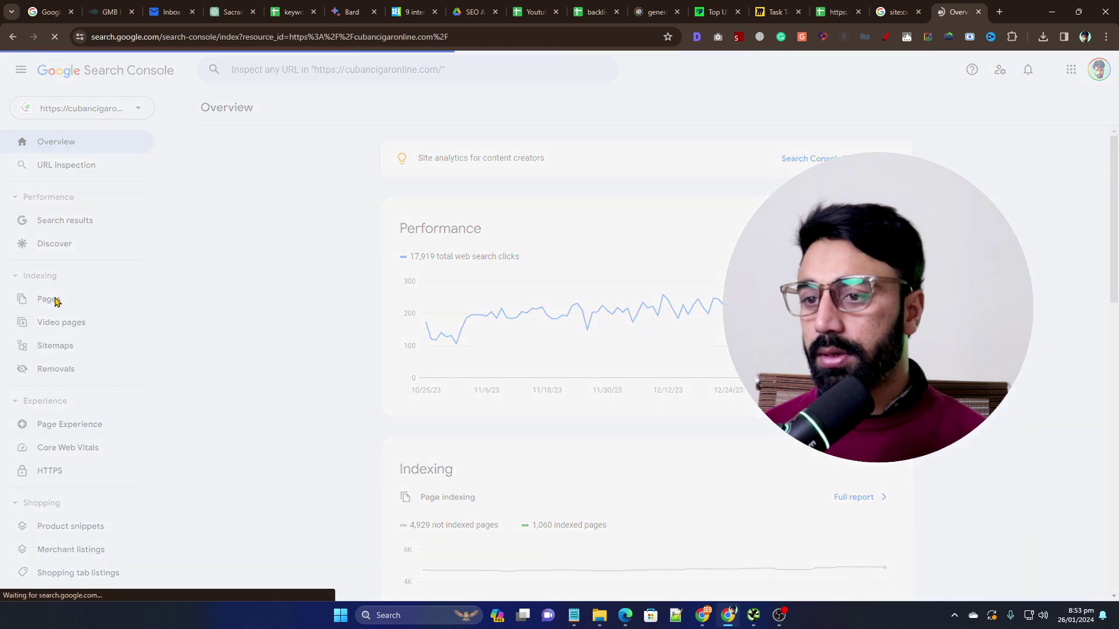
Review the reasons why pages aren't indexed, then return to the audit sheet and set the result of "Avoid soft 404s" to No Issues.
{"action": "scroll", "coordinate": [391, 292], "scroll_direction": "down", "scroll_amount": 5}
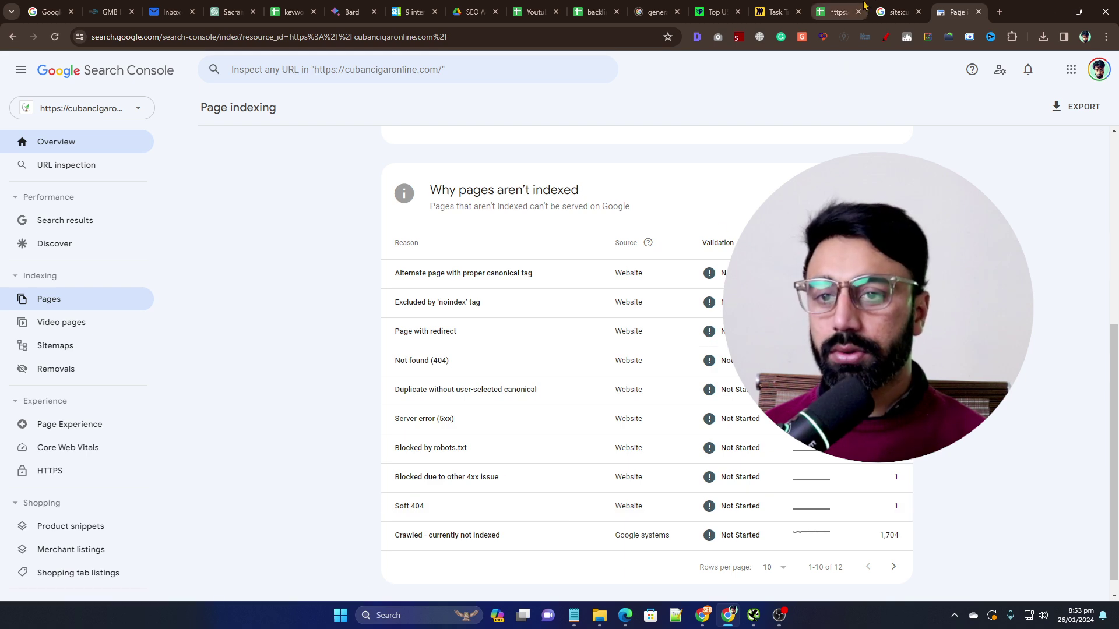
{"action": "left_click", "coordinate": [838, 11]}
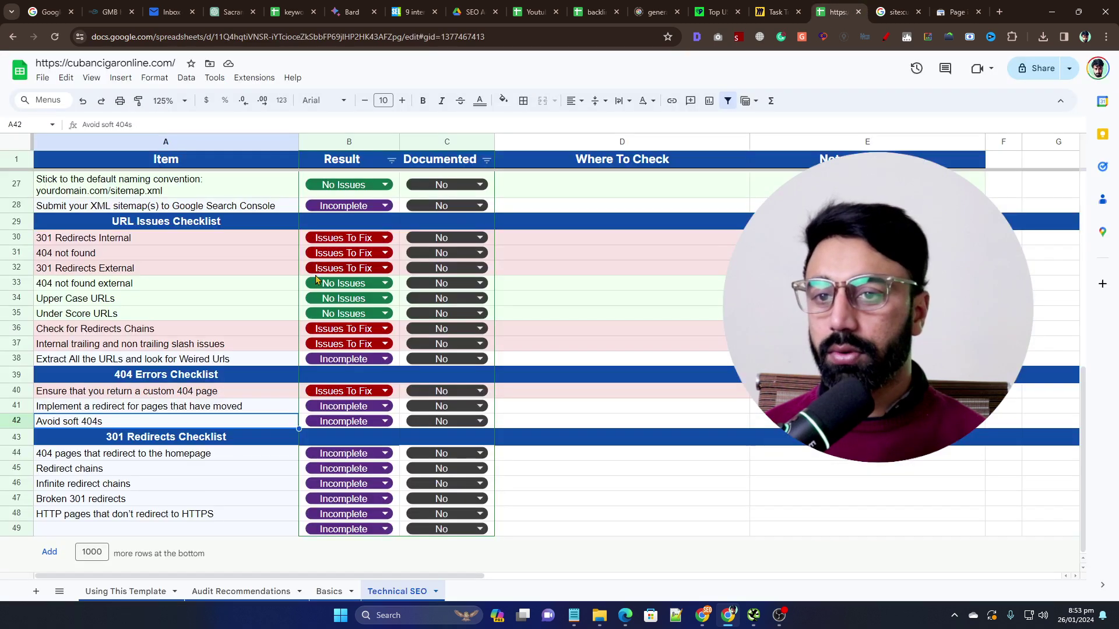
{"action": "left_click", "coordinate": [321, 422]}
{"action": "left_click", "coordinate": [327, 455]}
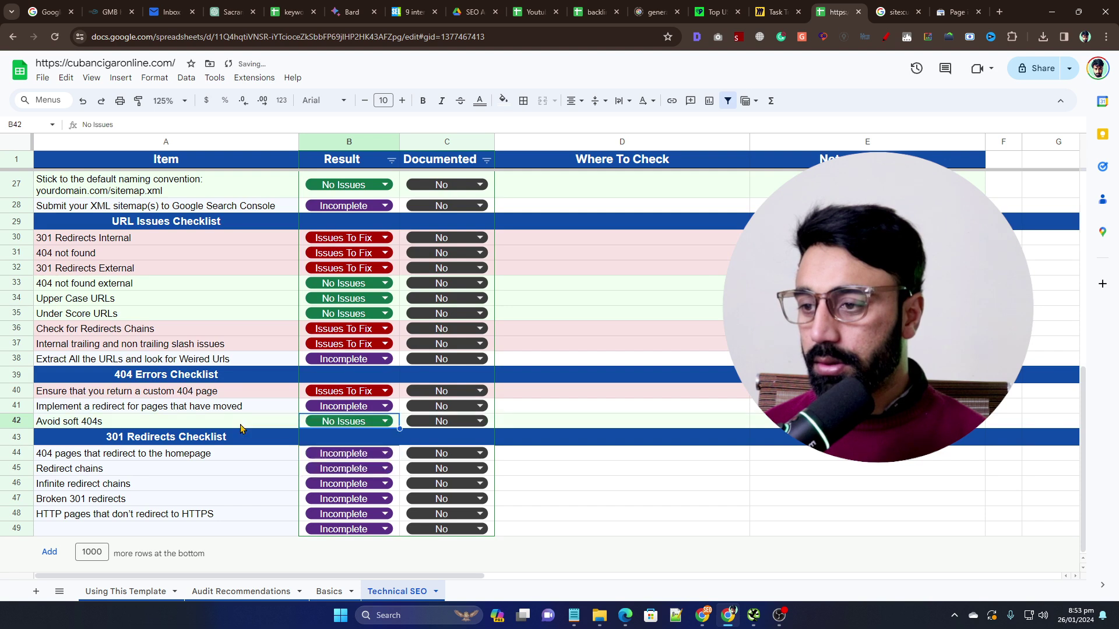
In the 301 Redirects Checklist, set the result of "Redirect chains" to Issues To Fix.
{"action": "left_click", "coordinate": [157, 408]}
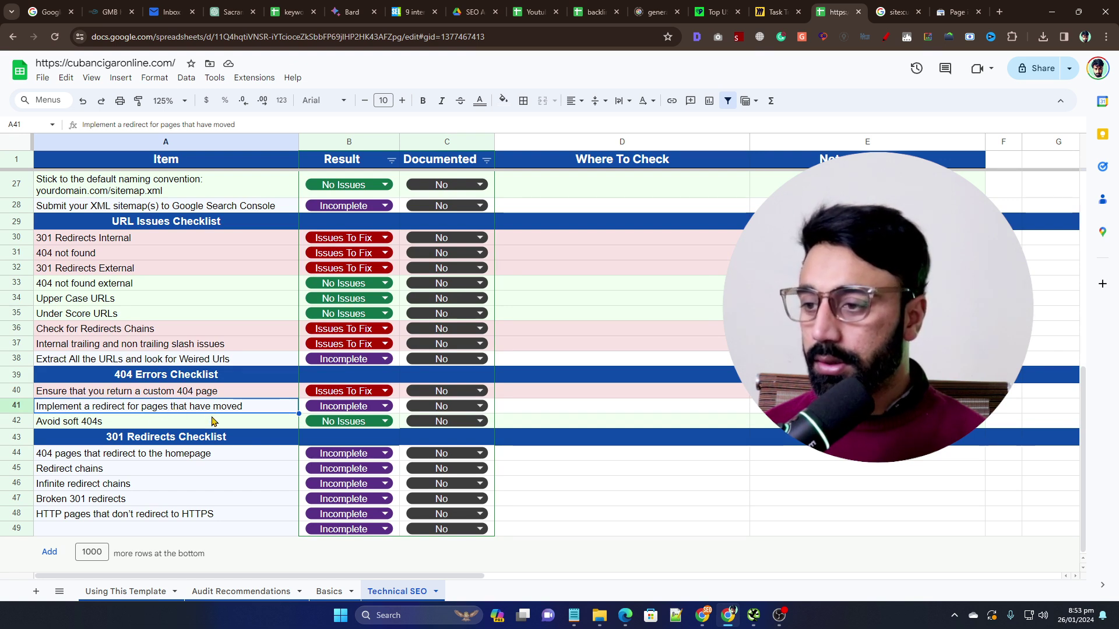
{"action": "left_click", "coordinate": [143, 459]}
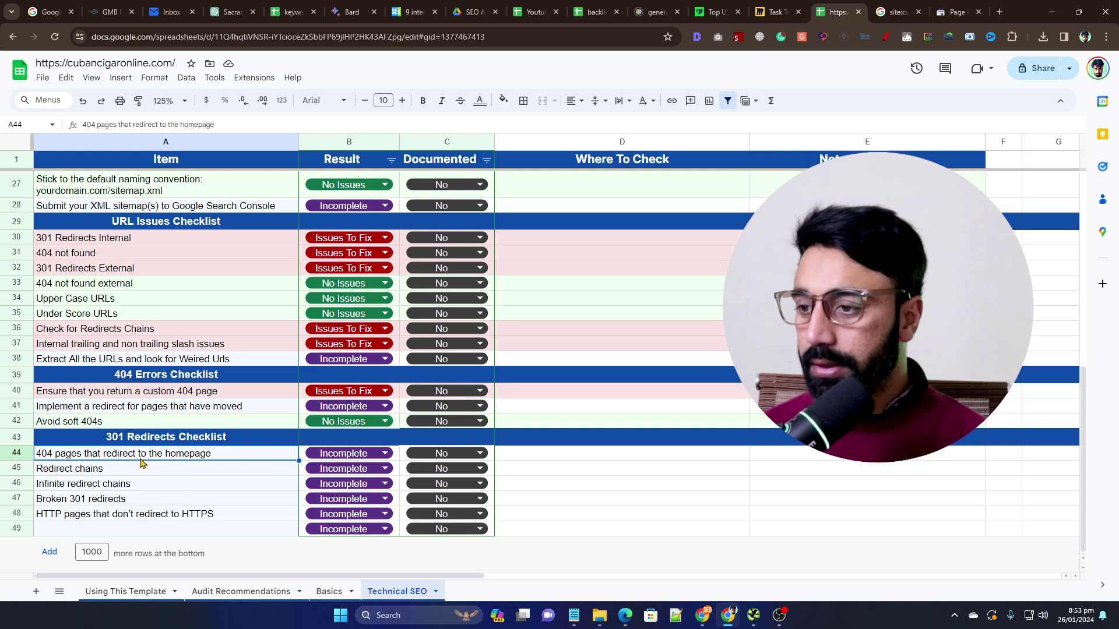
{"action": "left_click", "coordinate": [179, 471]}
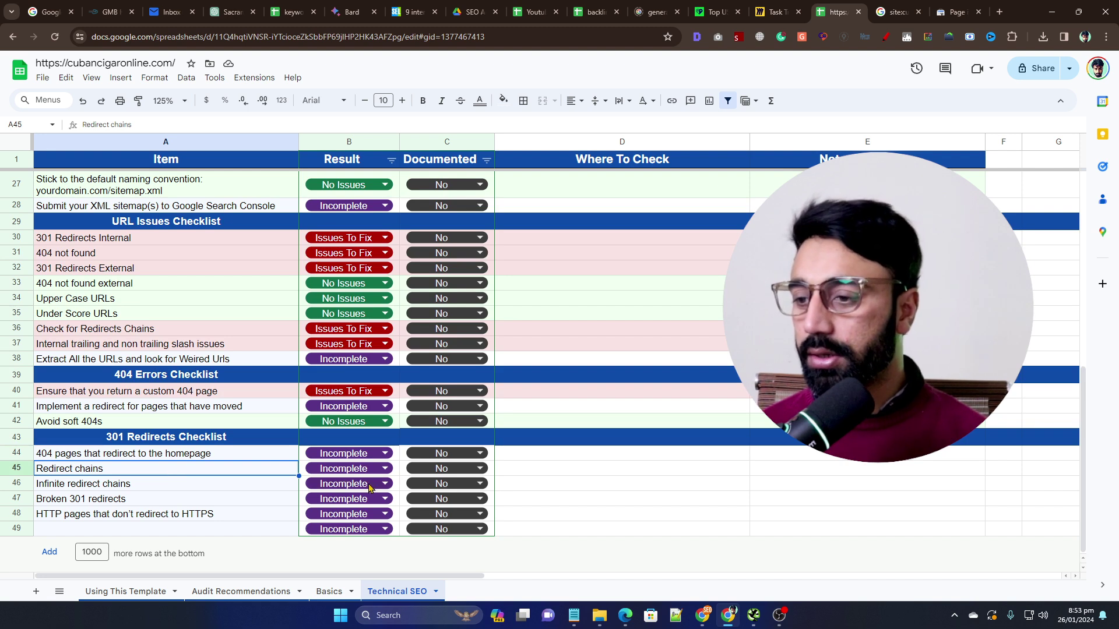
{"action": "left_click", "coordinate": [353, 470]}
{"action": "left_click", "coordinate": [329, 503]}
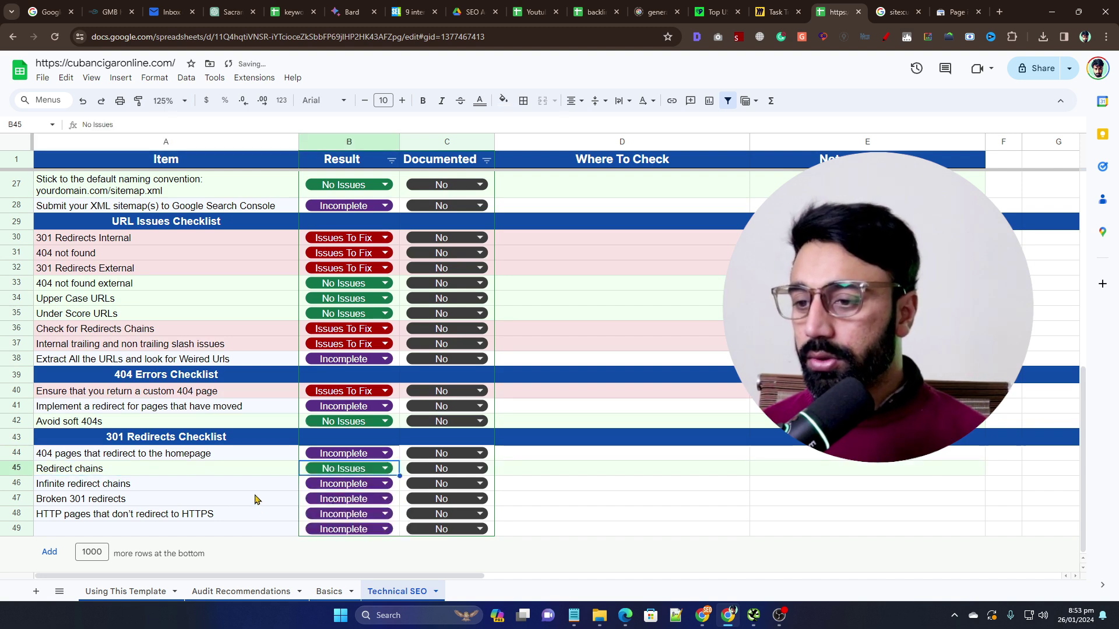
{"action": "left_click", "coordinate": [352, 469]}
{"action": "left_click", "coordinate": [342, 527]}
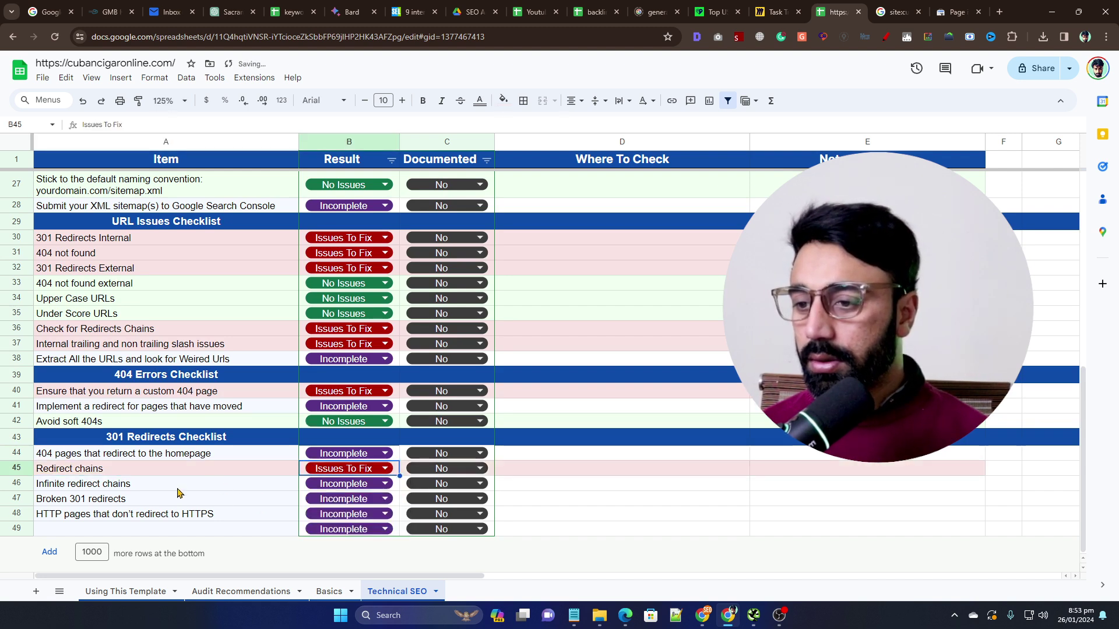
Set the results of "Infinite redirect chains" and "Broken 301 redirects" to Issues To Fix.
{"action": "left_click", "coordinate": [178, 488]}
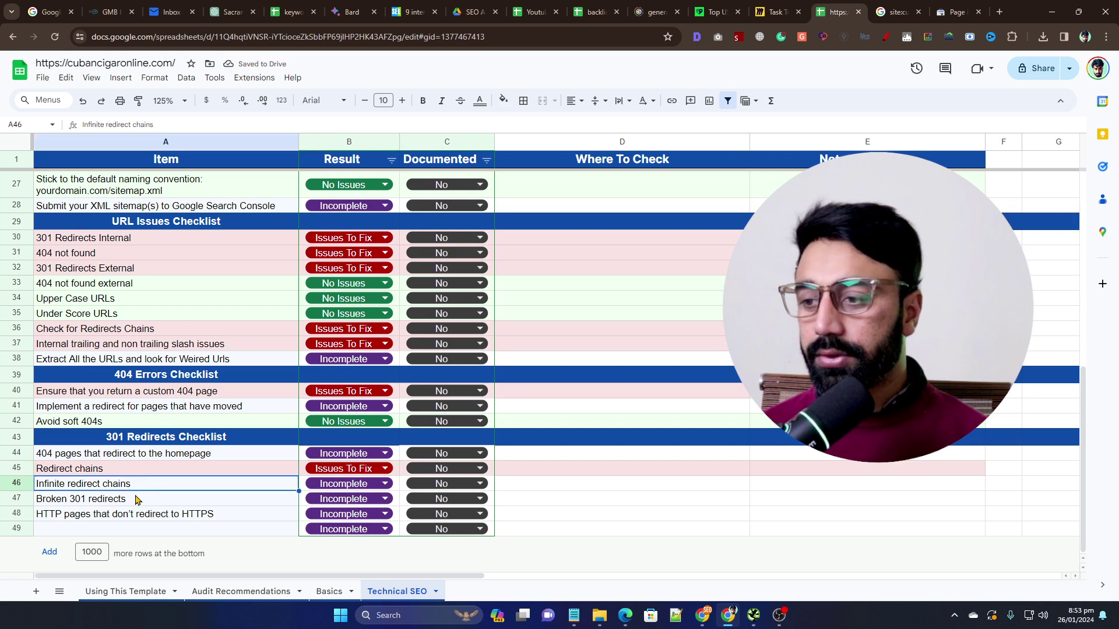
{"action": "left_click", "coordinate": [329, 489]}
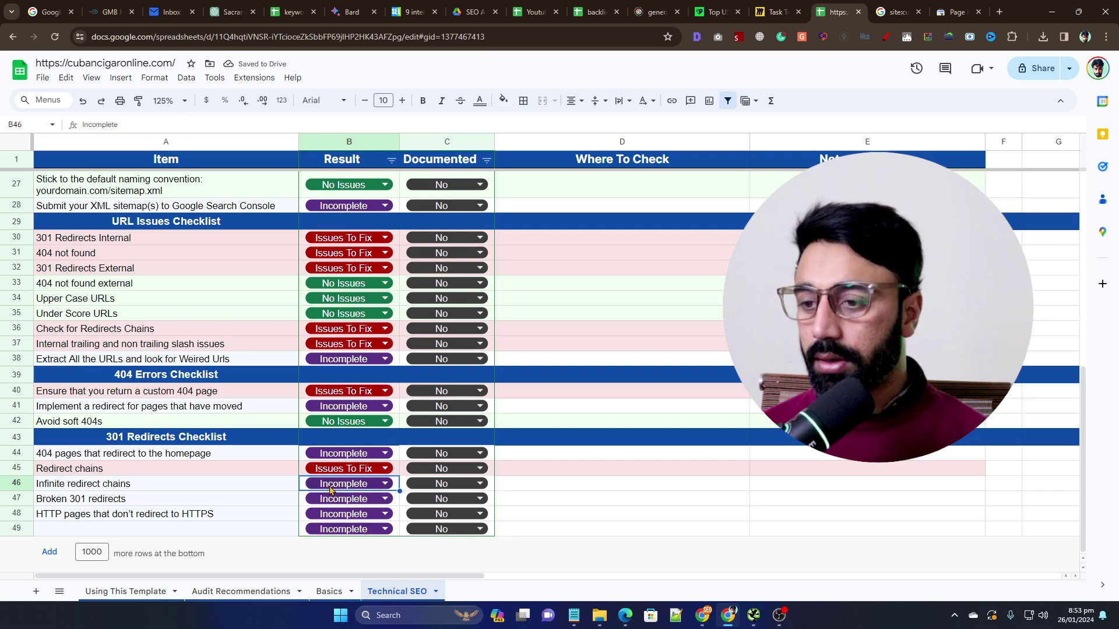
{"action": "left_click", "coordinate": [330, 488]}
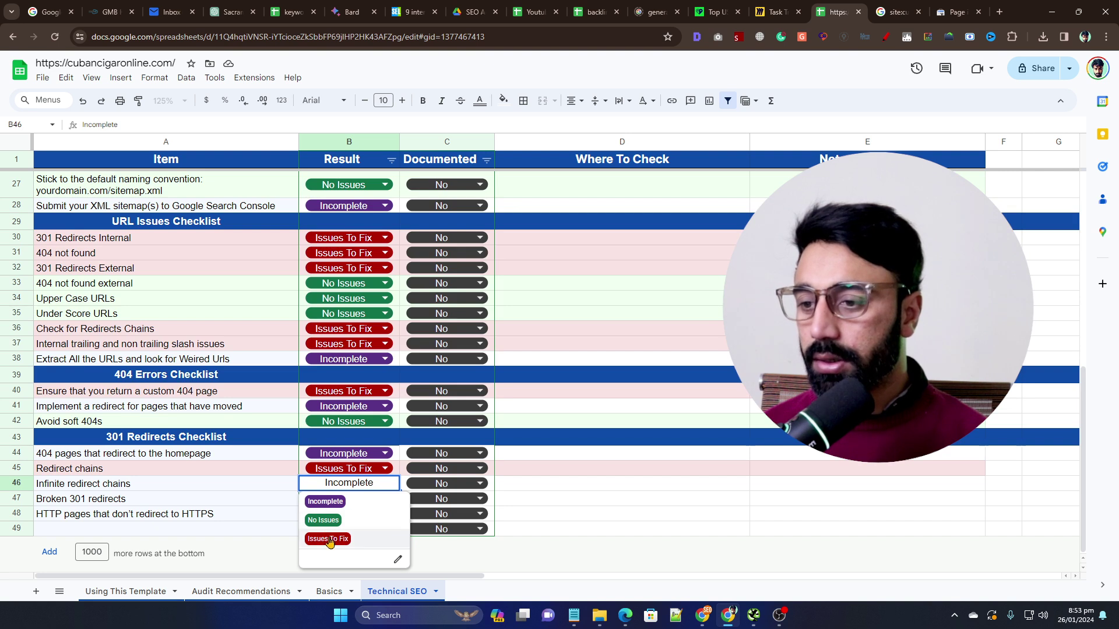
{"action": "left_click", "coordinate": [328, 539]}
{"action": "left_click", "coordinate": [164, 505]}
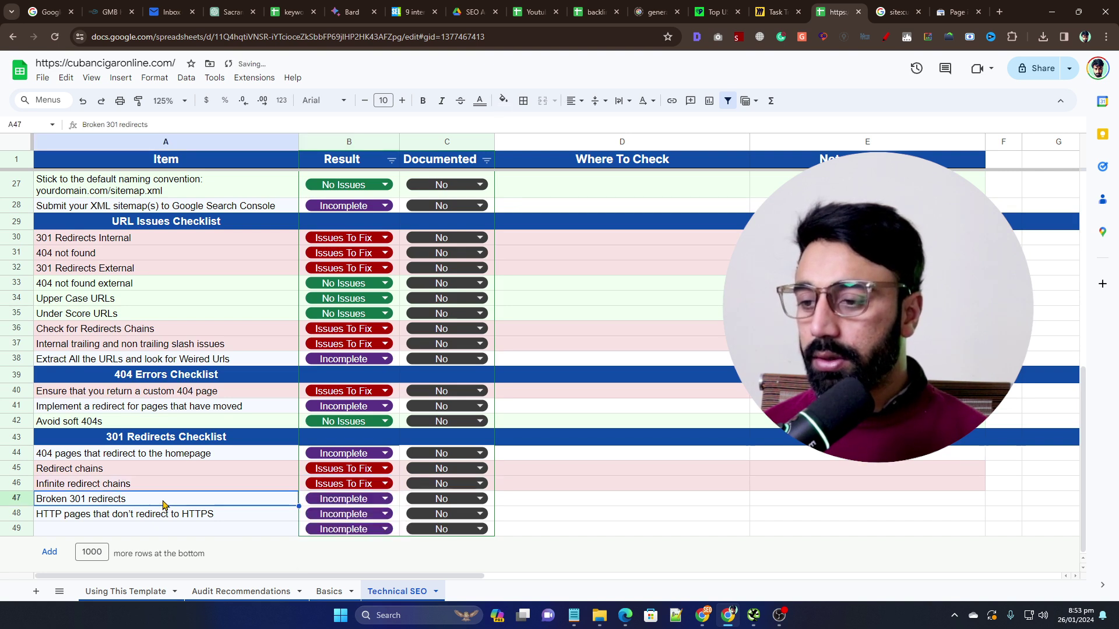
{"action": "left_click", "coordinate": [329, 505]}
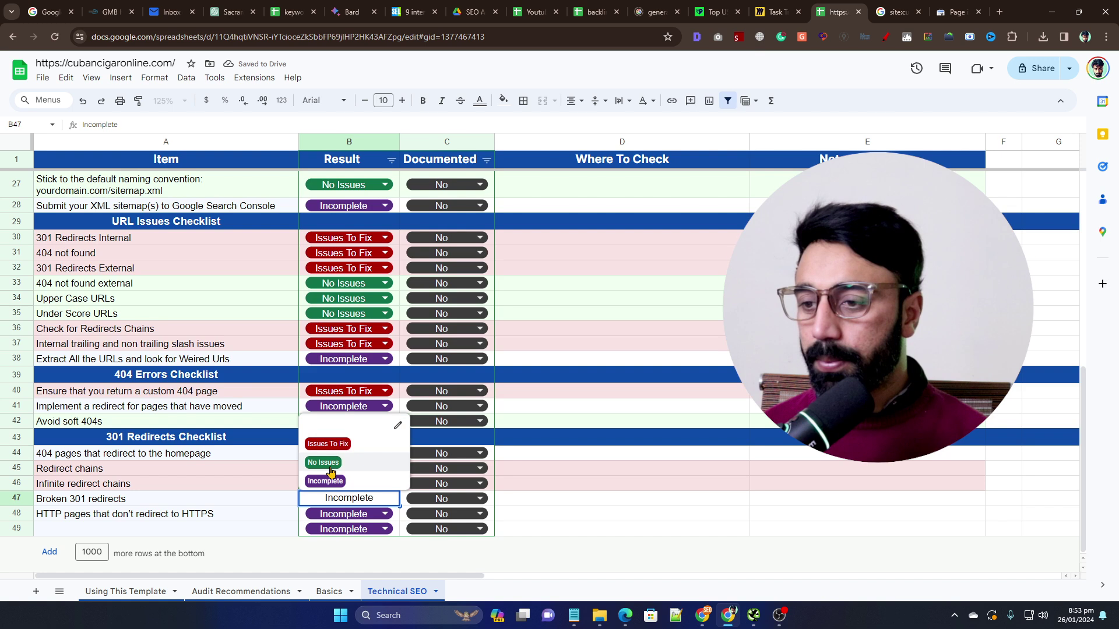
{"action": "left_click", "coordinate": [325, 448]}
Set the result of "HTTP pages that don't redirect to HTTPS" to No Issues.
{"action": "left_click", "coordinate": [180, 516]}
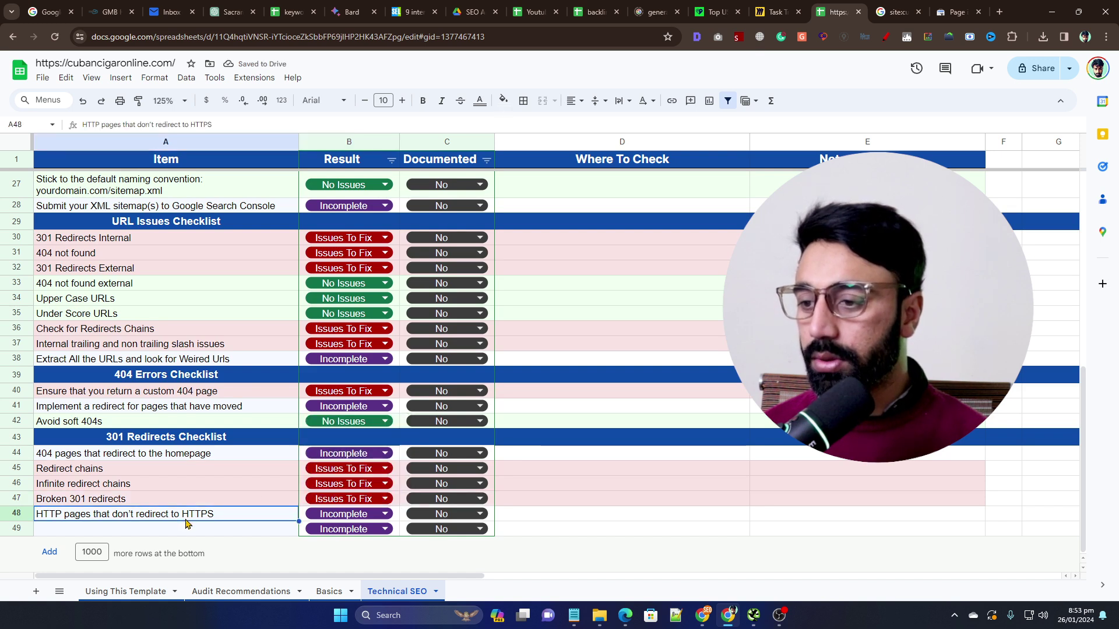
{"action": "left_click", "coordinate": [325, 515]}
{"action": "left_click", "coordinate": [322, 480]}
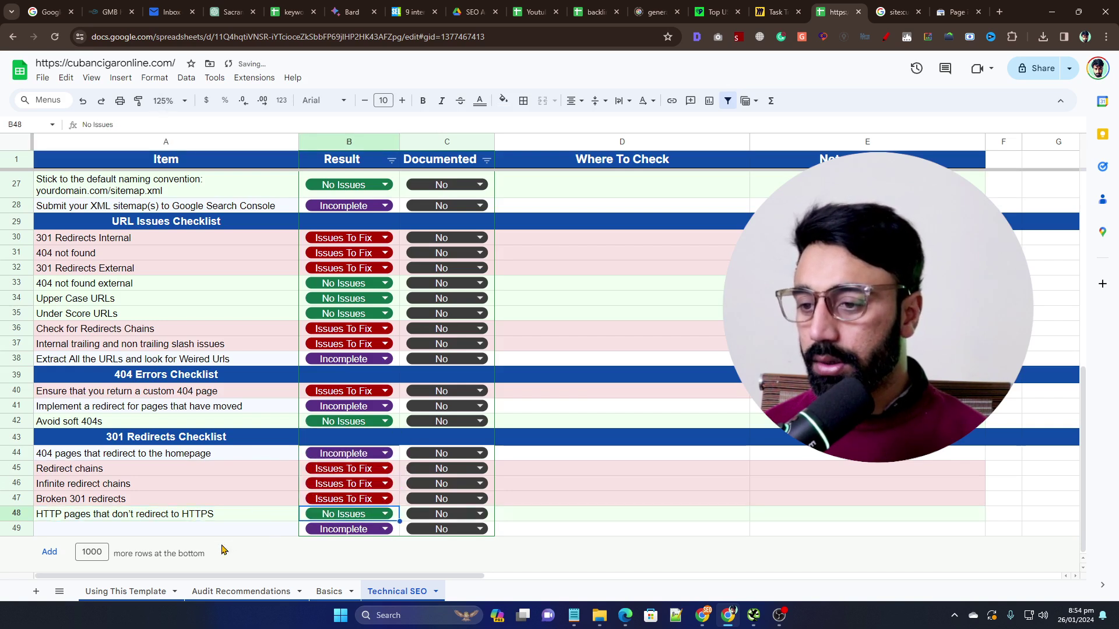
{"action": "left_click", "coordinate": [229, 533]}
Review the recorded results across the whole Technical SEO checklist, from the General section to the 301 Redirects Checklist.
{"action": "scroll", "coordinate": [367, 453], "scroll_direction": "up", "scroll_amount": 5}
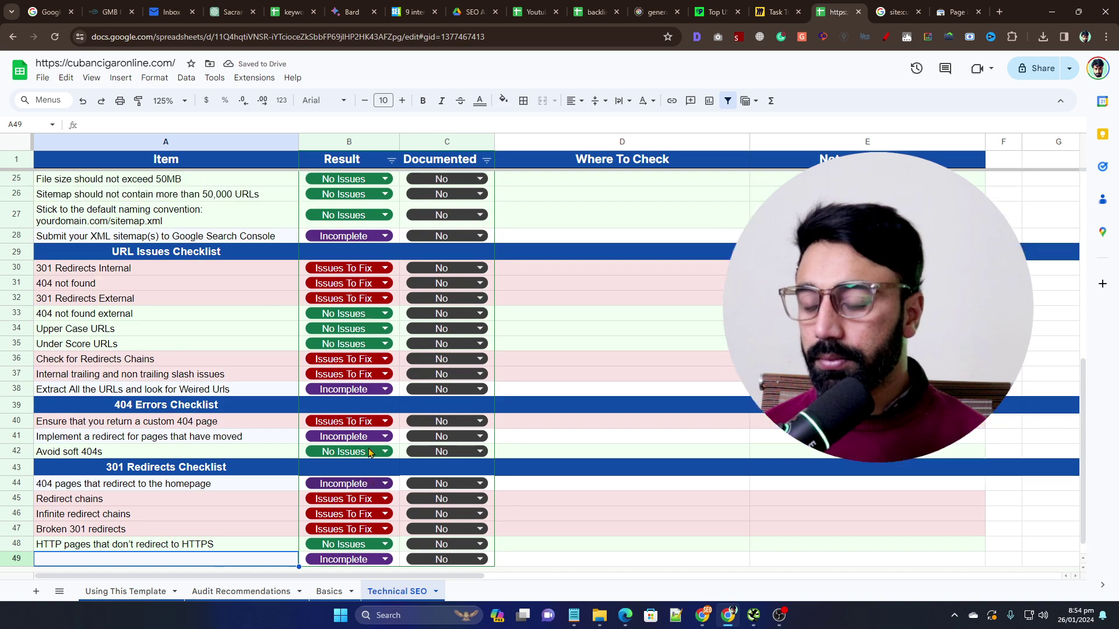
{"action": "scroll", "coordinate": [373, 444], "scroll_direction": "down", "scroll_amount": 5}
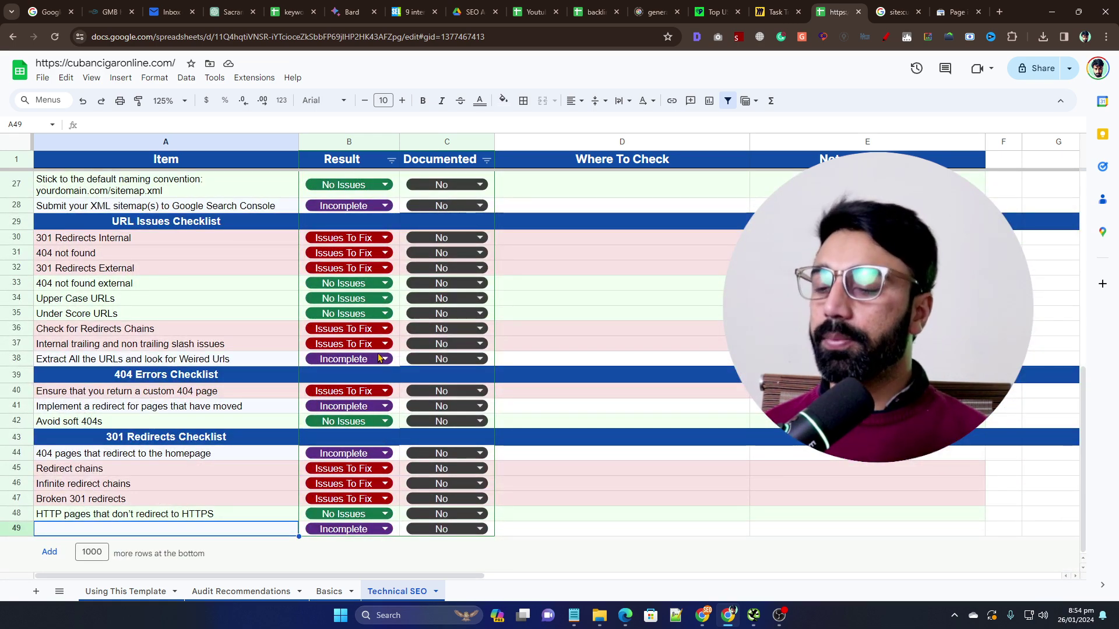
{"action": "scroll", "coordinate": [434, 360], "scroll_direction": "up", "scroll_amount": 6}
{"action": "scroll", "coordinate": [434, 360], "scroll_direction": "up", "scroll_amount": 3}
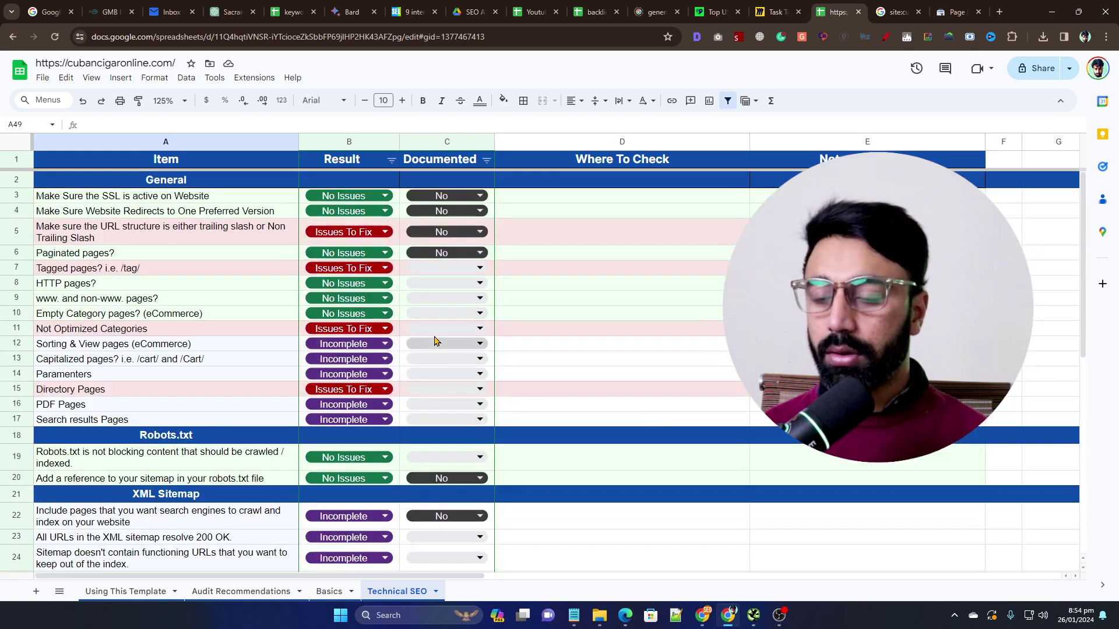
{"action": "scroll", "coordinate": [484, 320], "scroll_direction": "down", "scroll_amount": 4}
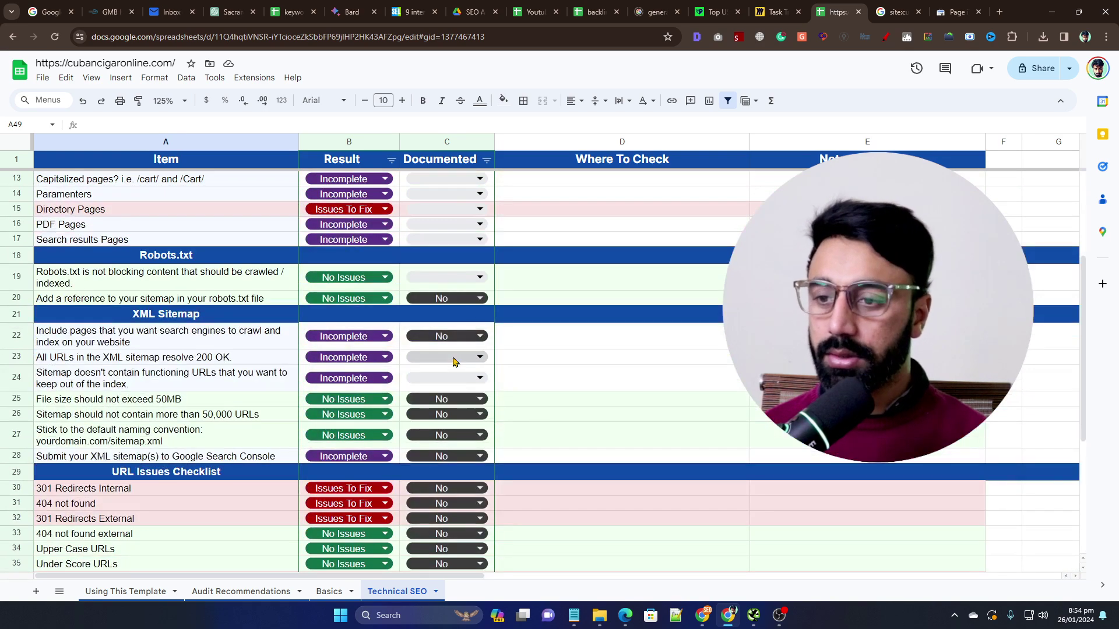
{"action": "scroll", "coordinate": [306, 357], "scroll_direction": "down", "scroll_amount": 5}
{"action": "scroll", "coordinate": [325, 352], "scroll_direction": "up", "scroll_amount": 3}
{"action": "scroll", "coordinate": [324, 352], "scroll_direction": "up", "scroll_amount": 6}
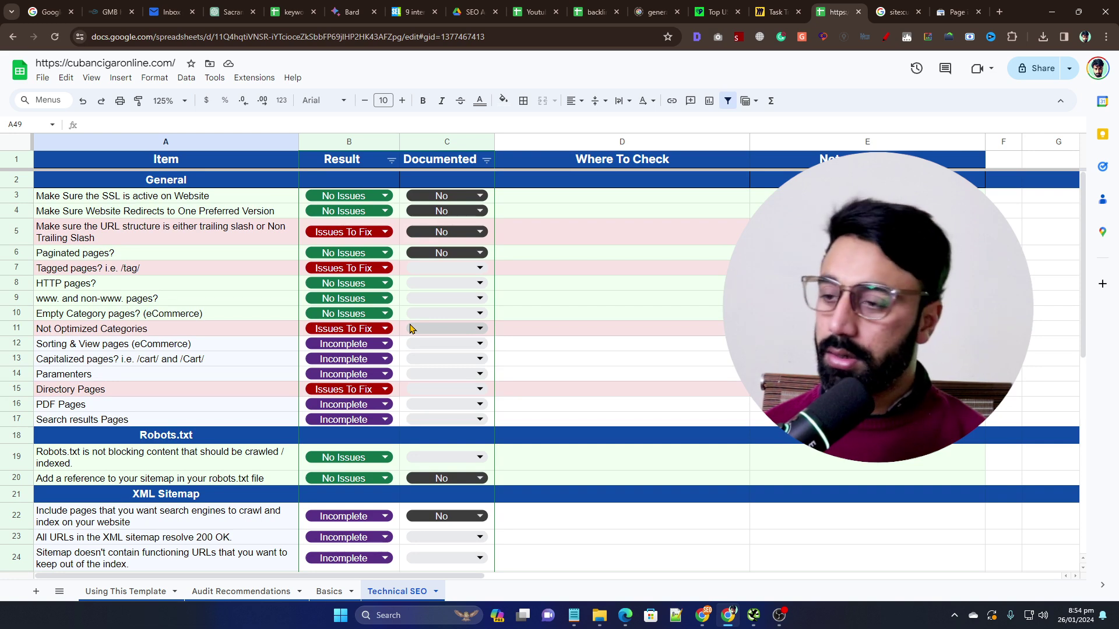
{"action": "scroll", "coordinate": [416, 328], "scroll_direction": "down", "scroll_amount": 3}
{"action": "scroll", "coordinate": [513, 331], "scroll_direction": "up", "scroll_amount": 3}
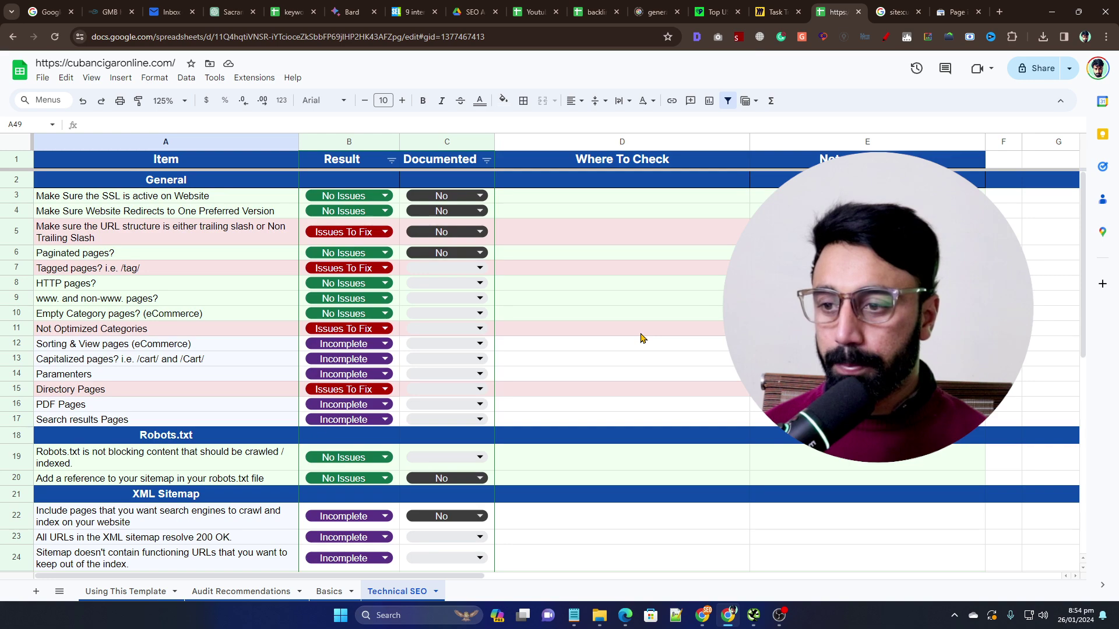
{"action": "scroll", "coordinate": [640, 338], "scroll_direction": "down", "scroll_amount": 6}
{"action": "scroll", "coordinate": [615, 345], "scroll_direction": "up", "scroll_amount": 5}
{"action": "scroll", "coordinate": [615, 345], "scroll_direction": "up", "scroll_amount": 2}
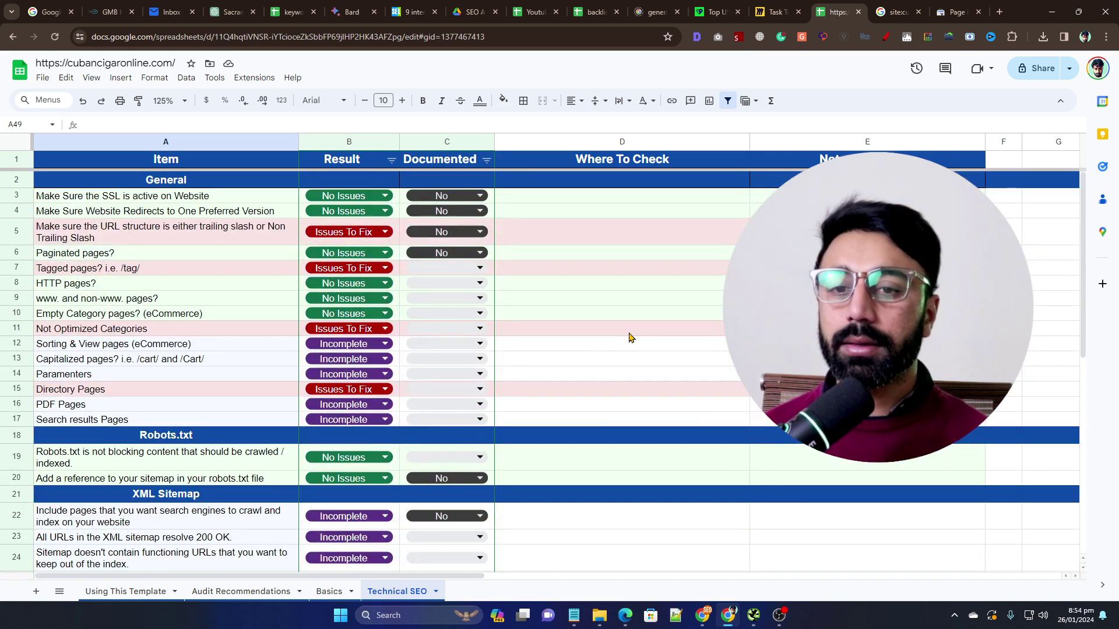
Widen column E of the Technical SEO sheet and look over the checklist again.
{"action": "left_click_drag", "start_coordinate": [986, 142], "coordinate": [1077, 142]}
{"action": "left_click", "coordinate": [1055, 268]}
{"action": "scroll", "coordinate": [1055, 268], "scroll_direction": "down", "scroll_amount": 4}
{"action": "scroll", "coordinate": [1055, 268], "scroll_direction": "up", "scroll_amount": 4}
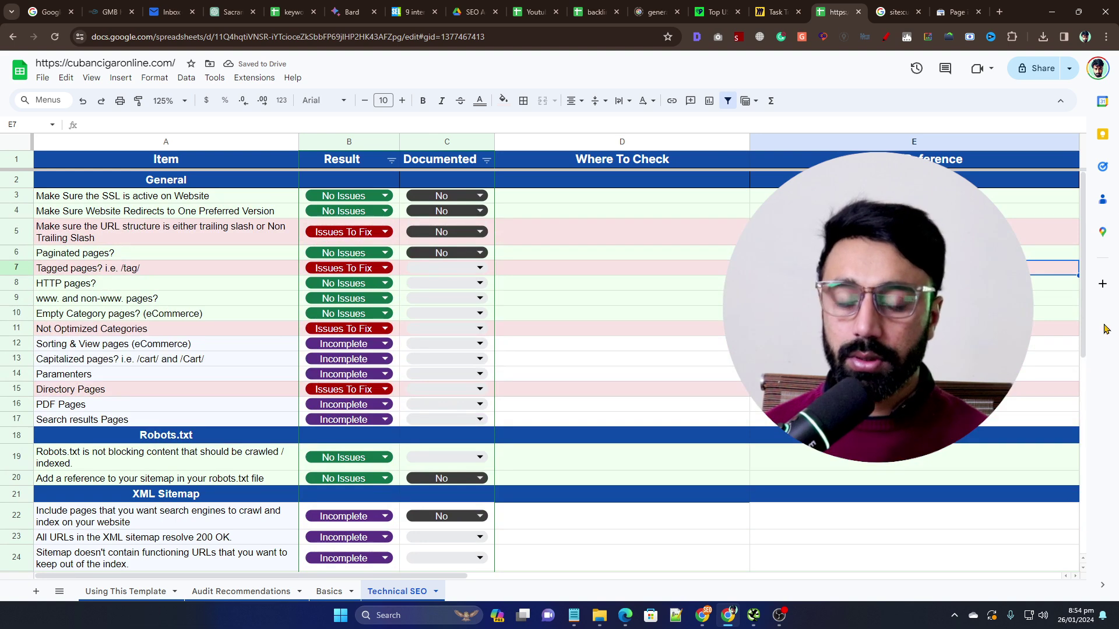